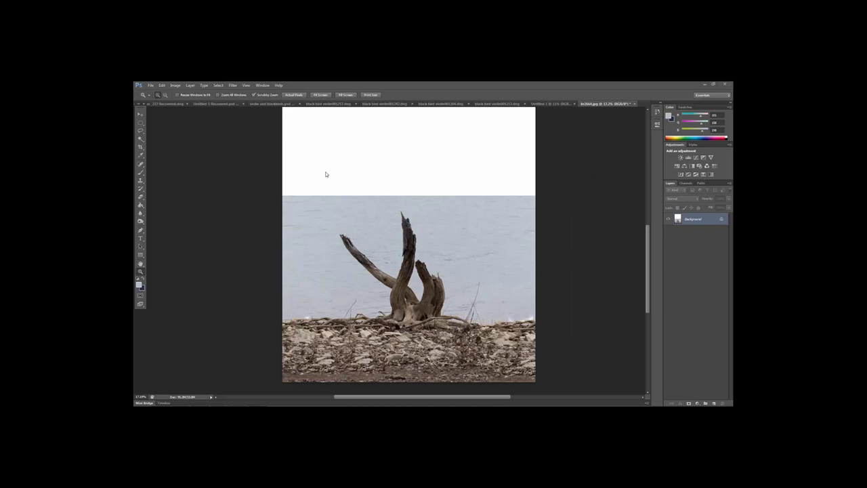
Duplicate the Background layer
left_click(218, 85)
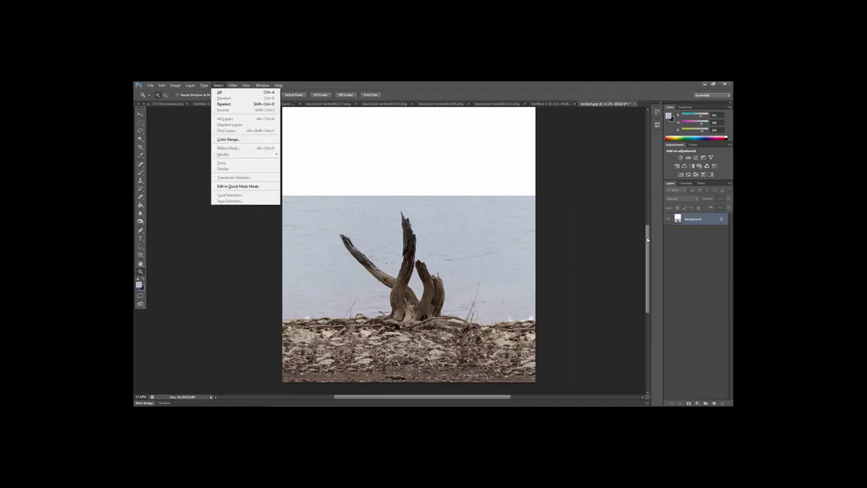
left_click(686, 222)
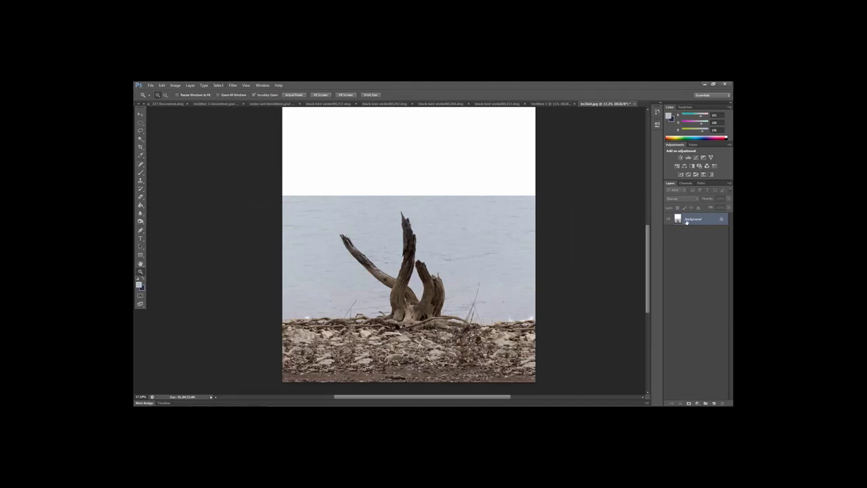
key("ctrl+j")
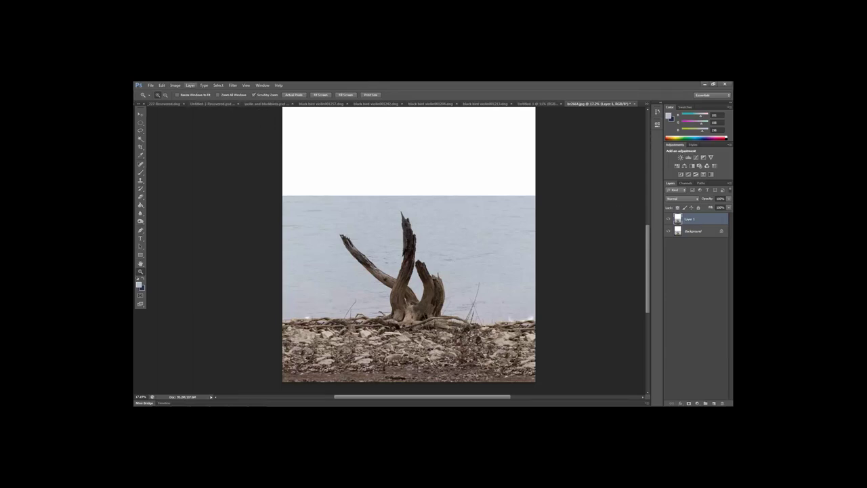
Start a Color Range selection on the duplicate layer using Sampled Colors and sample the pale blue water beside the stump
left_click(218, 84)
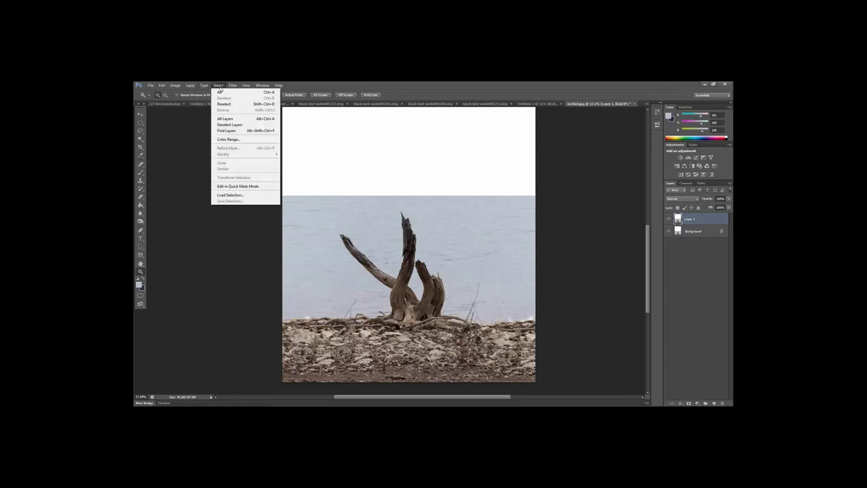
left_click(240, 140)
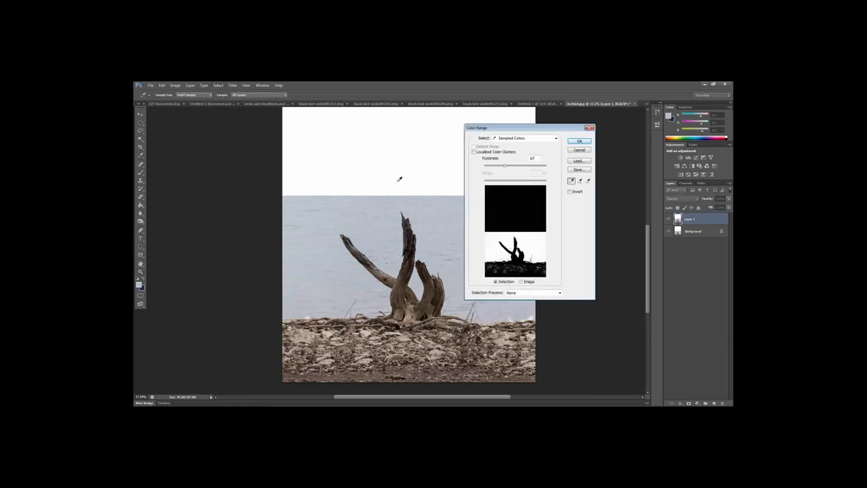
left_click_drag(514, 128, 484, 129)
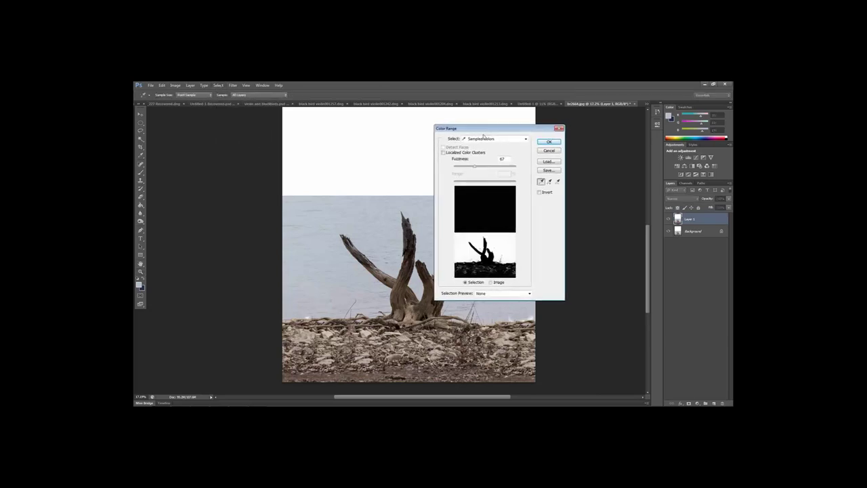
left_click(483, 138)
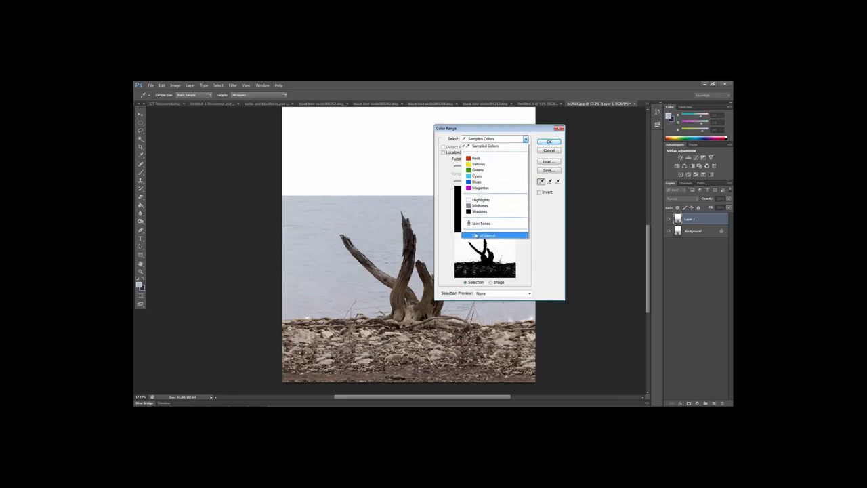
left_click(482, 138)
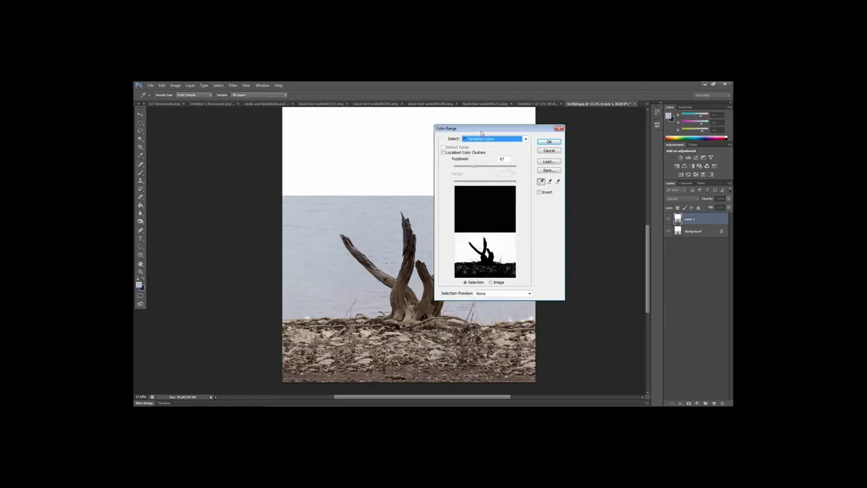
mouse_move(481, 129)
left_mouse_down()
mouse_move(436, 139)
mouse_move(494, 135)
left_mouse_up()
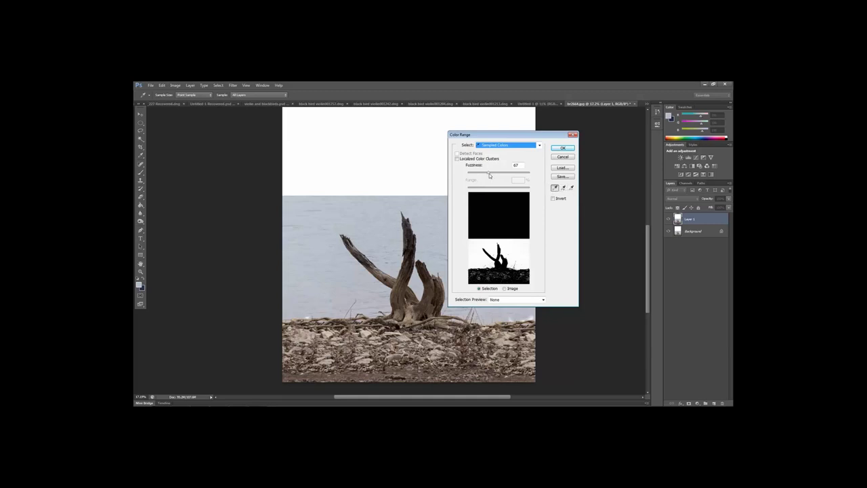
left_click_drag(509, 135, 567, 132)
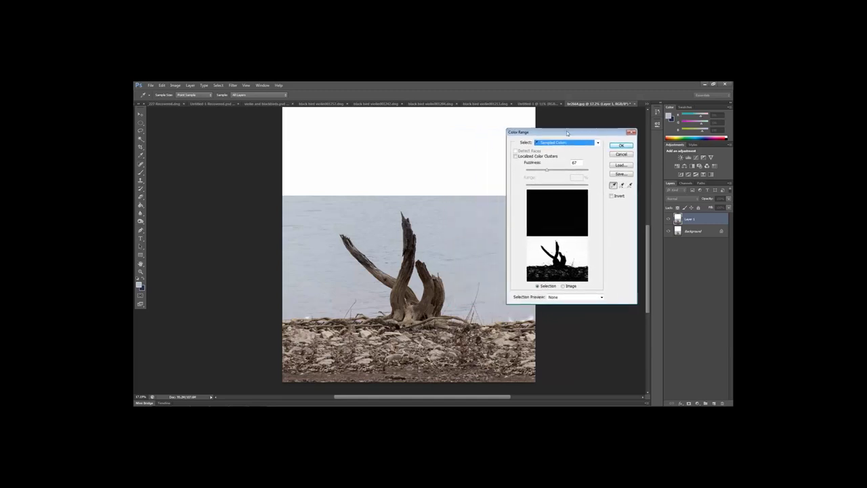
left_click(401, 300)
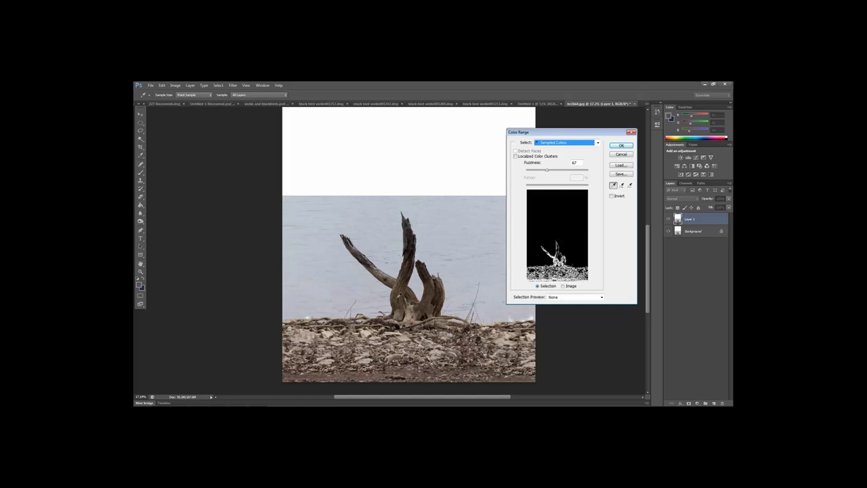
left_click(341, 272)
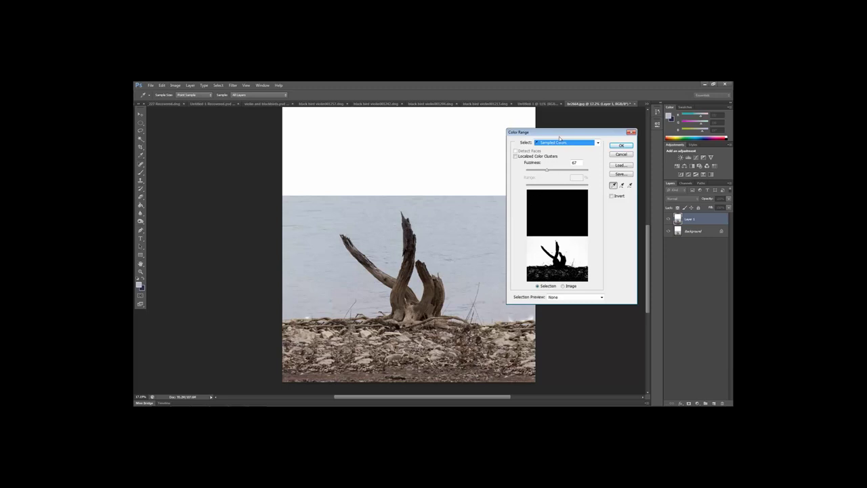
left_click_drag(560, 136, 423, 134)
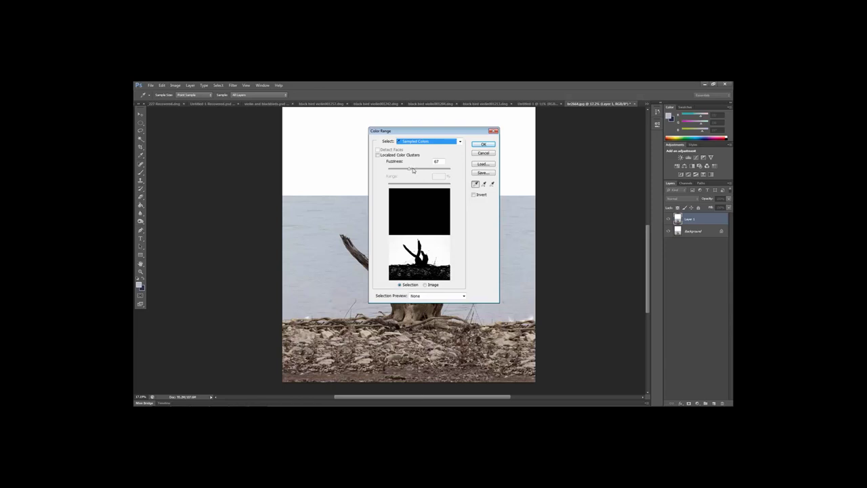
Fine-tune the Color Range fuzziness so the water separates cleanly from the stump, and create the selection
left_click_drag(413, 170, 420, 171)
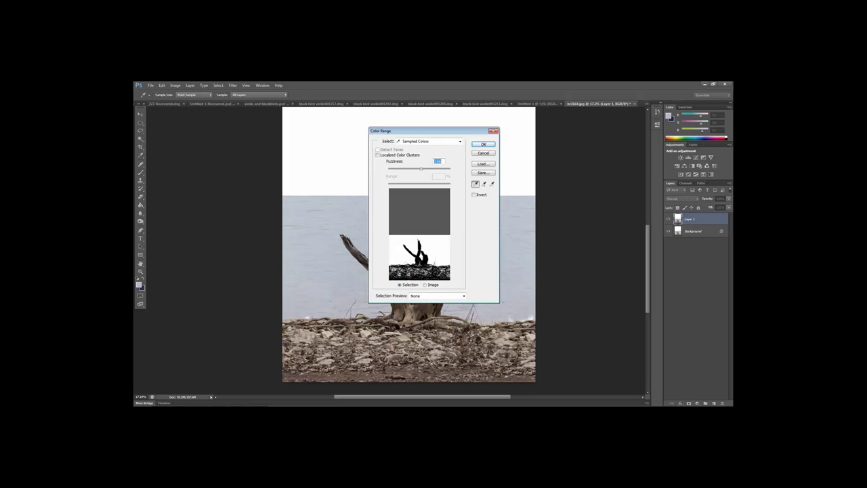
left_click_drag(420, 170, 411, 171)
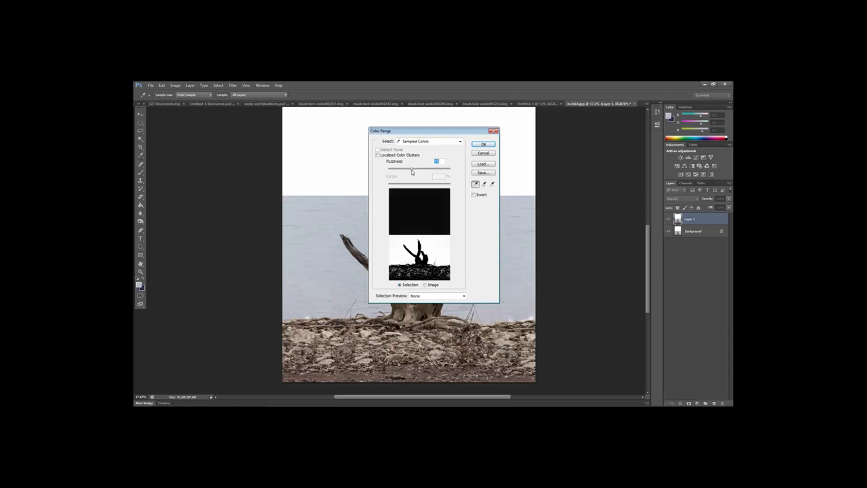
left_click(483, 184)
left_click(483, 145)
Add a layer mask to the duplicate layer from the water selection and hide the Background layer
key("z")
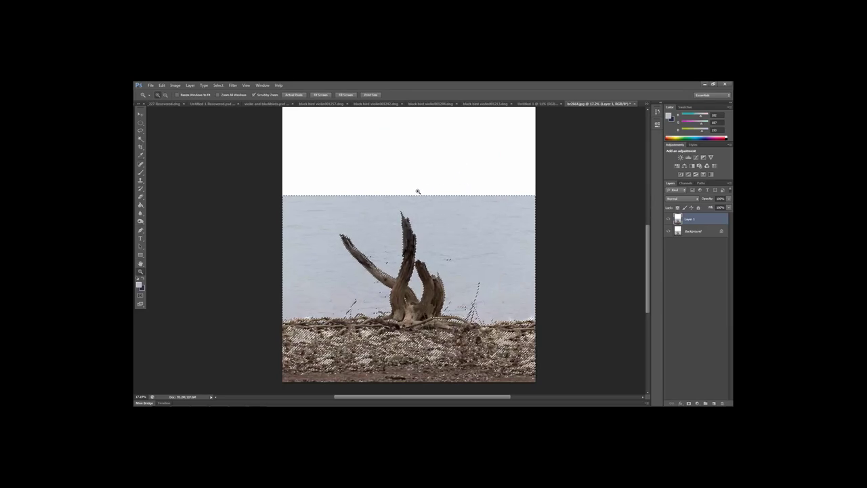
left_click(391, 262)
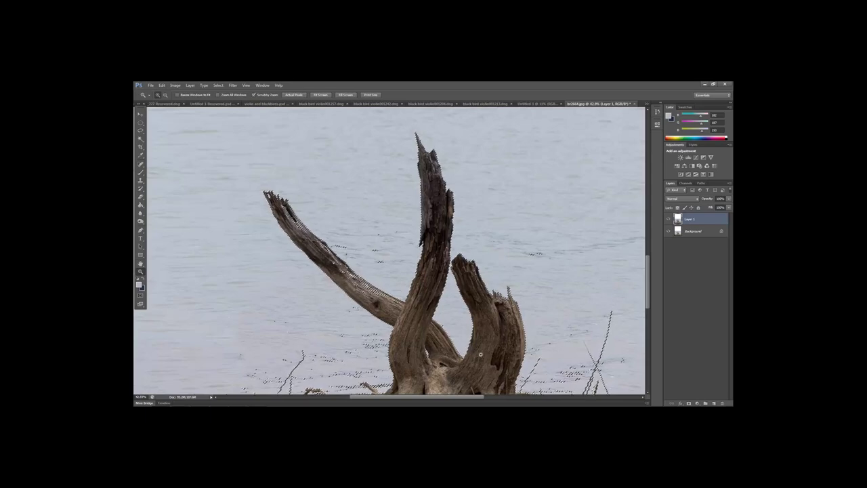
key("ctrl+0")
left_click_drag(479, 400, 490, 399)
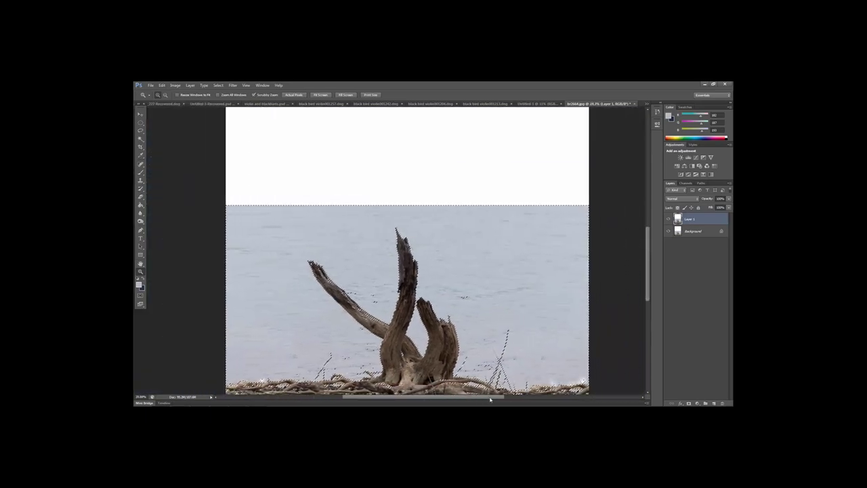
scroll(406, 298, "down", 3)
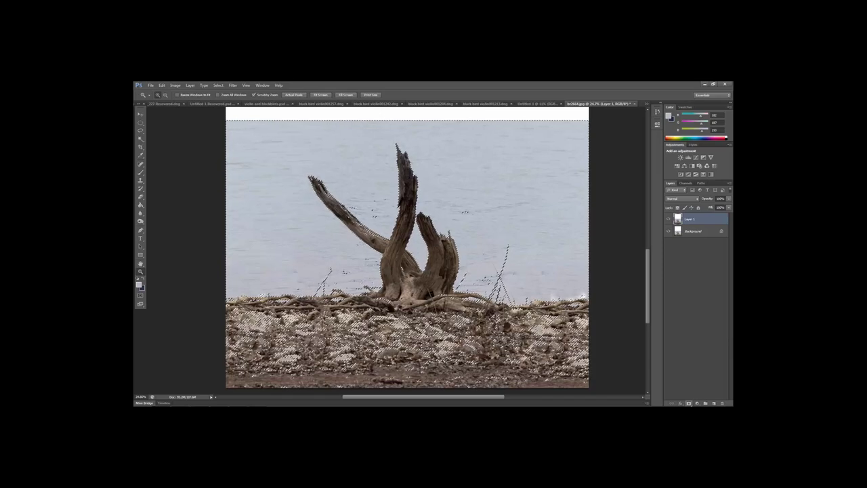
left_click(688, 403)
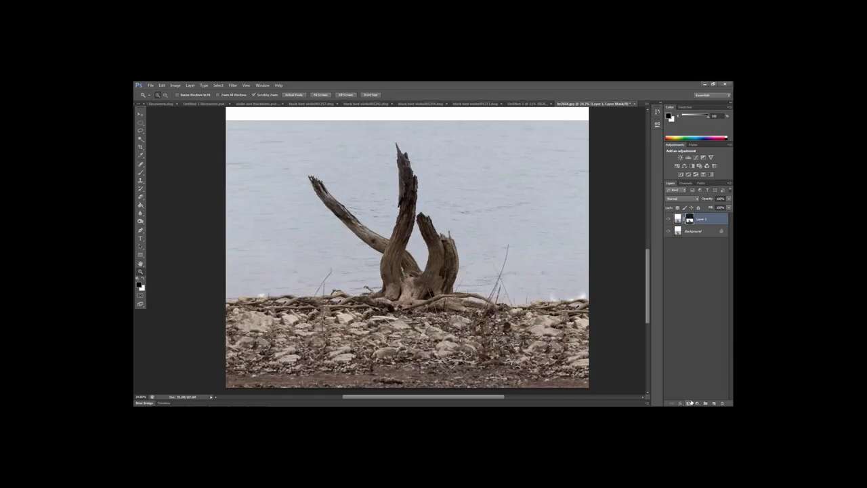
left_click(668, 233)
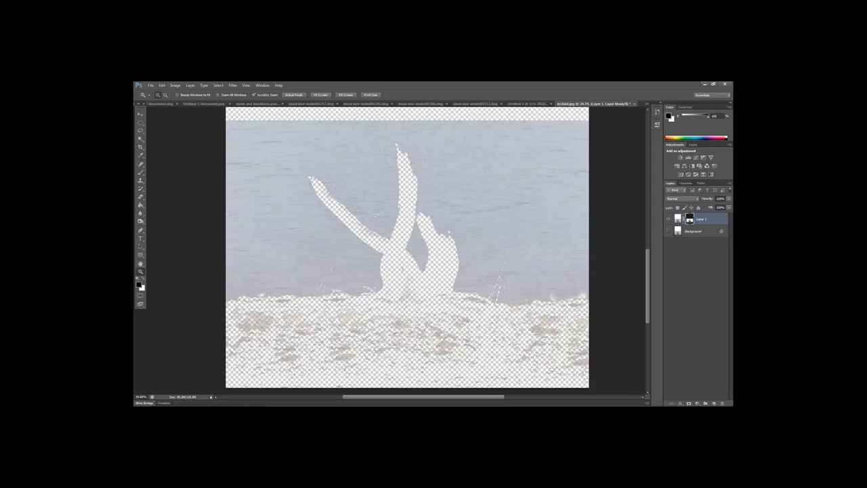
Invert the layer mask so the stump and shore show and the water is hidden
left_click(384, 337)
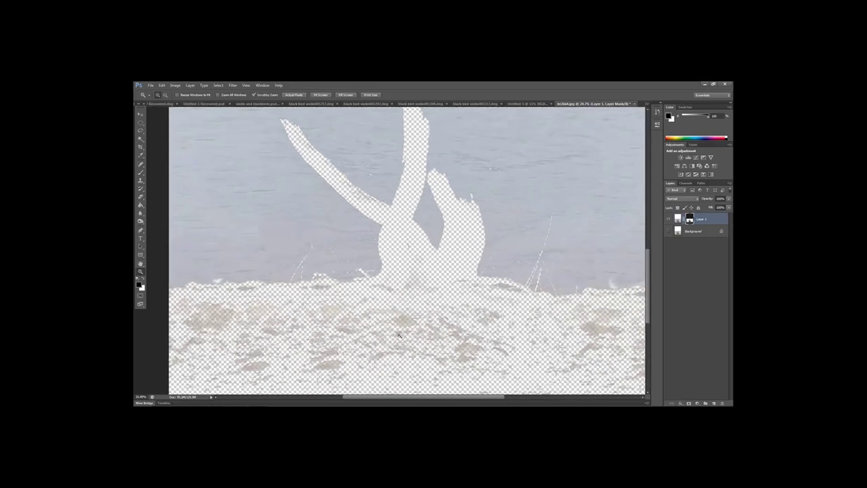
mouse_move(398, 335)
left_mouse_down()
mouse_move(417, 336)
mouse_move(389, 335)
mouse_move(409, 338)
left_mouse_up()
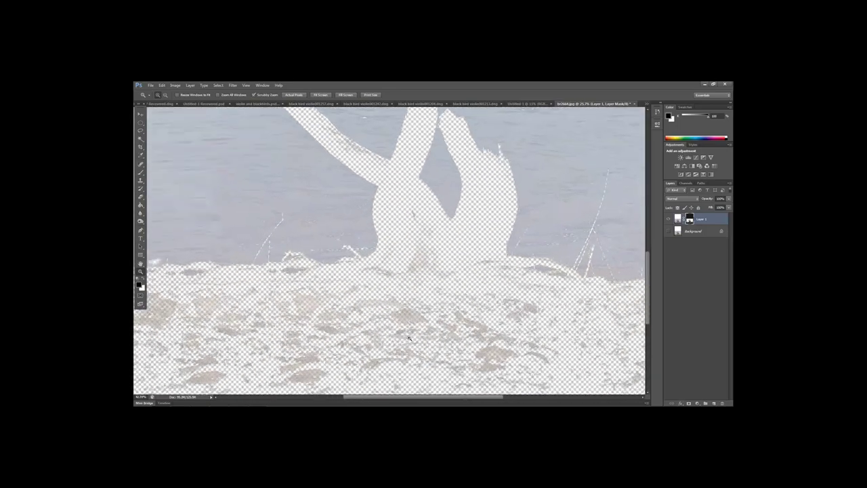
left_click(409, 338)
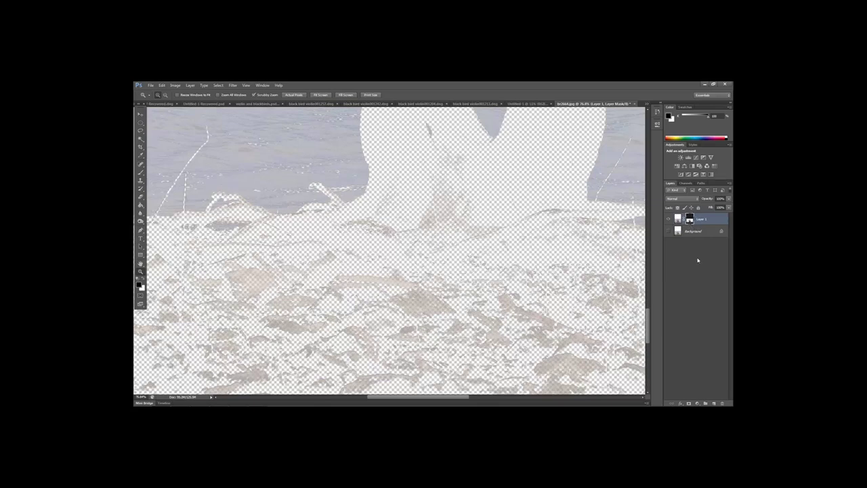
key("ctrl+i")
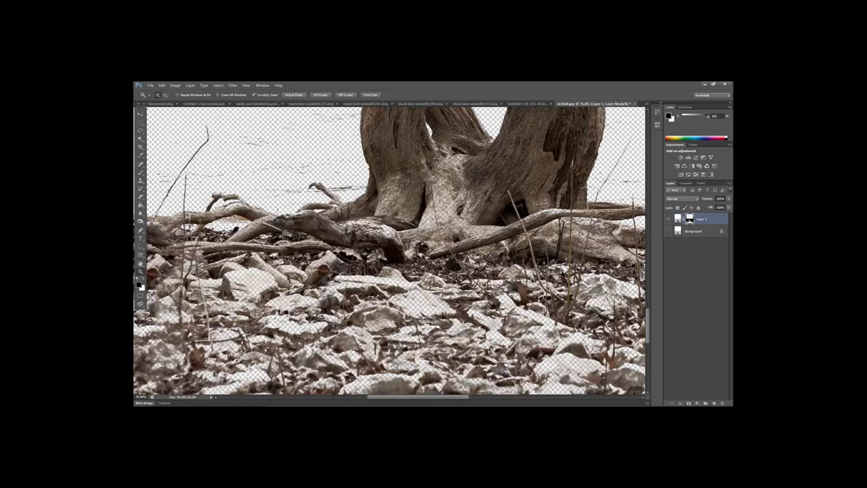
Paint white on the layer mask with a hard round brush at 100% hardness to restore the rocky ground below the stump
scroll(309, 215, "up", 5)
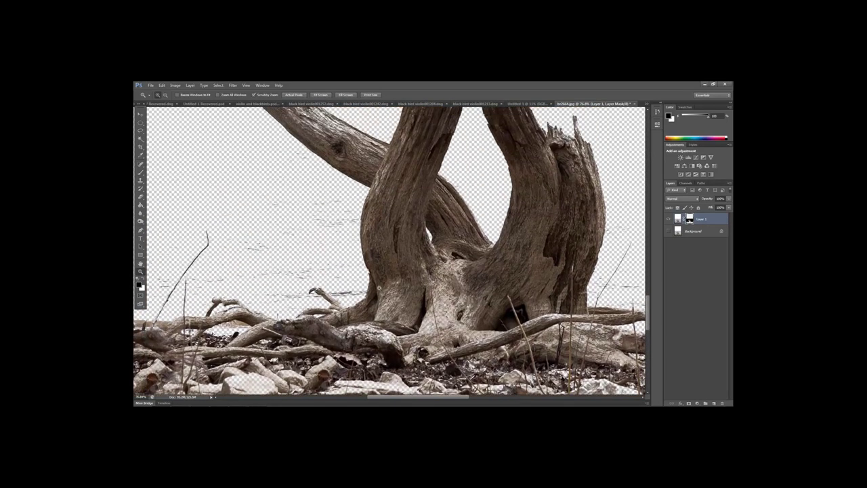
scroll(378, 288, "down", 1)
scroll(238, 324, "down", 2)
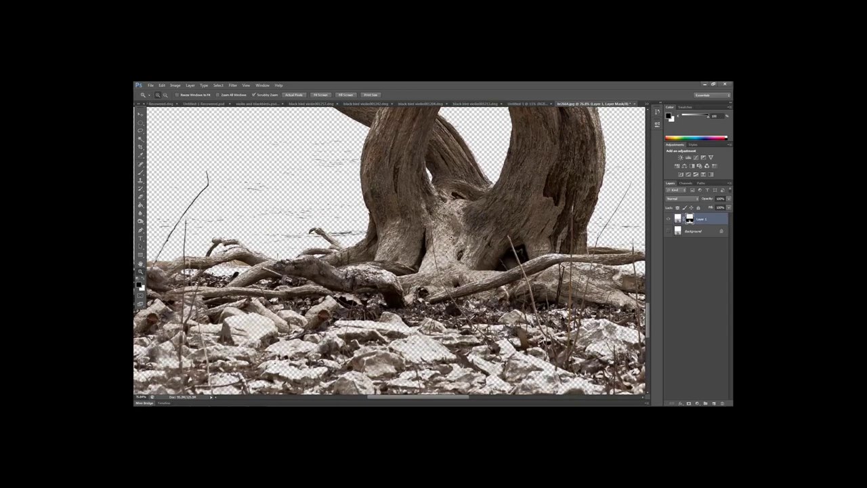
mouse_move(448, 258)
left_mouse_down()
mouse_move(359, 277)
mouse_move(291, 270)
left_mouse_up()
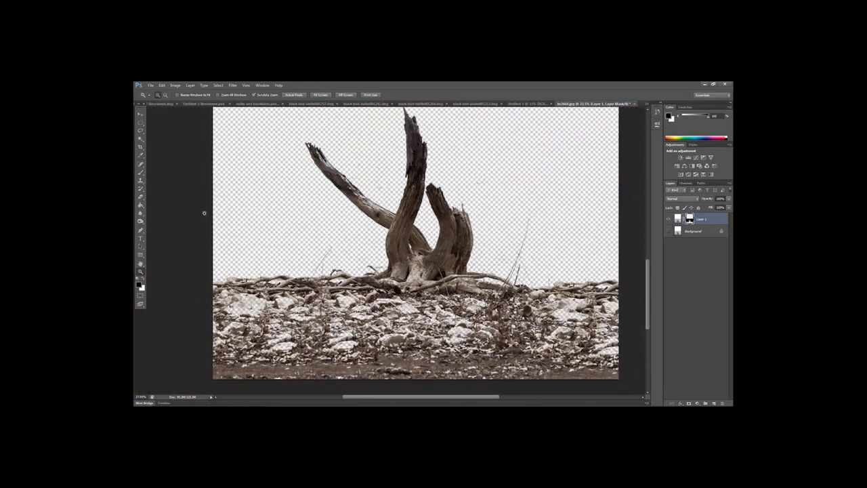
left_click(140, 172)
left_click(161, 95)
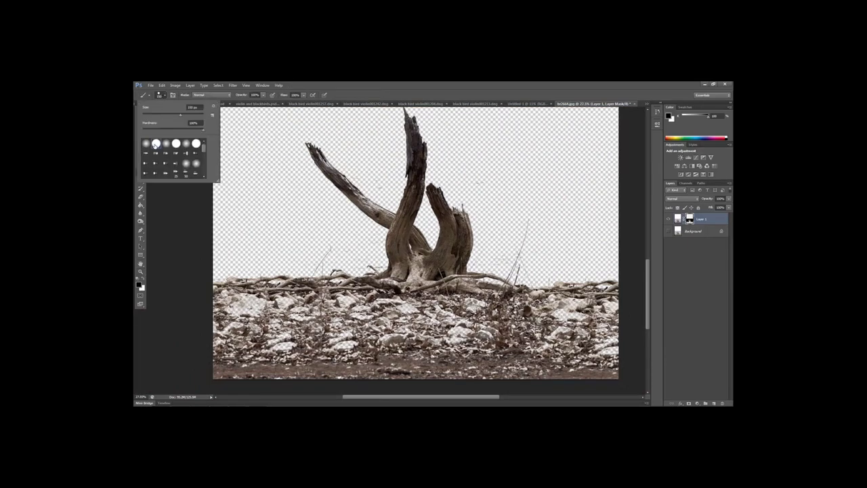
left_click(155, 143)
left_click(161, 276)
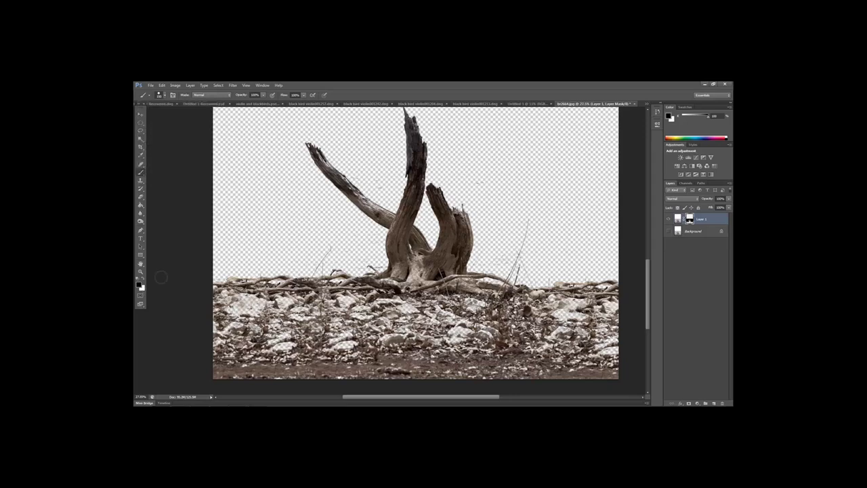
mouse_move(314, 350)
left_mouse_down()
mouse_move(263, 350)
mouse_move(338, 348)
mouse_move(234, 351)
left_mouse_up()
left_click(144, 280)
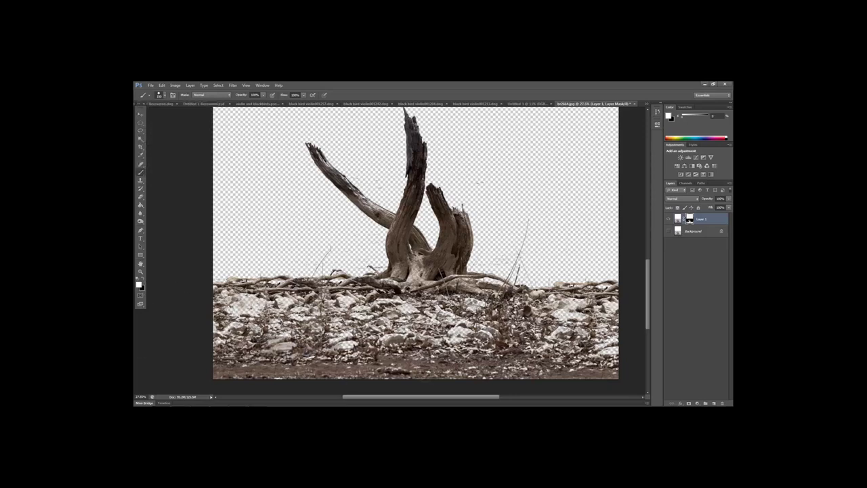
mouse_move(609, 360)
left_mouse_down()
mouse_move(556, 359)
mouse_move(559, 344)
mouse_move(603, 310)
mouse_move(595, 298)
mouse_move(440, 301)
mouse_move(576, 309)
mouse_move(579, 319)
mouse_move(627, 343)
left_mouse_up()
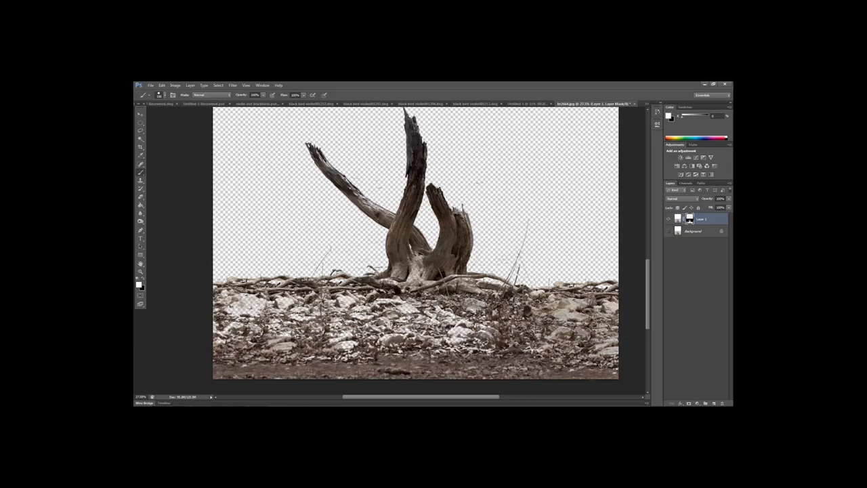
mouse_move(486, 346)
left_mouse_down()
mouse_move(333, 340)
mouse_move(413, 323)
mouse_move(509, 320)
mouse_move(434, 310)
mouse_move(406, 296)
mouse_move(417, 262)
mouse_move(371, 289)
mouse_move(470, 286)
mouse_move(462, 278)
mouse_move(496, 293)
mouse_move(241, 304)
mouse_move(298, 318)
mouse_move(195, 295)
mouse_move(238, 298)
mouse_move(315, 327)
left_mouse_up()
mouse_move(307, 358)
left_mouse_down()
mouse_move(378, 312)
mouse_move(350, 357)
mouse_move(399, 312)
left_mouse_up()
Paint black on the layer mask with a smaller brush to hide the leftover water and distant shoreline above the rocks at the image's left edge
left_click(140, 272)
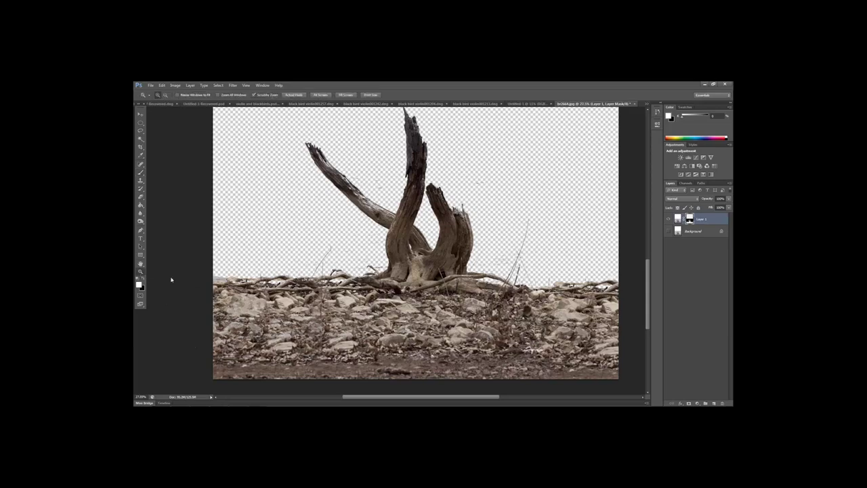
left_click_drag(221, 287, 303, 286)
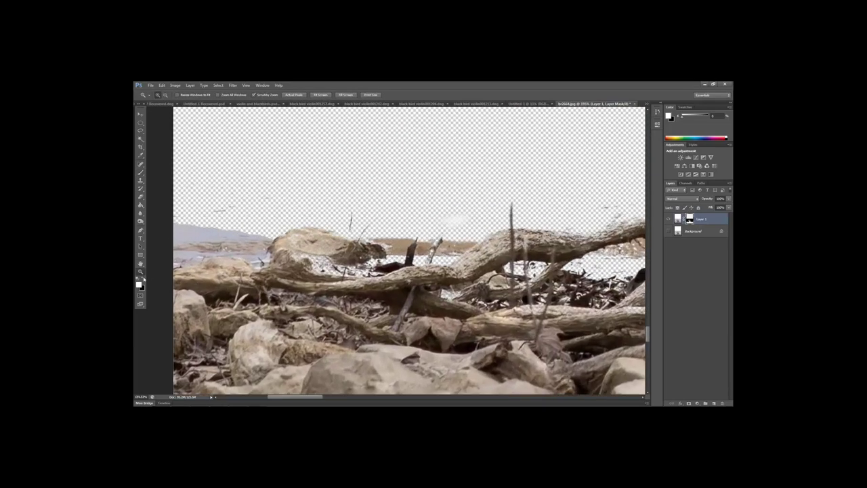
key("x")
key("x")
key("x")
key("x")
key("x")
key("x")
left_click(141, 172)
key("bracketleft")
key("bracketleft")
key("bracketleft")
key("bracketleft")
key("bracketleft")
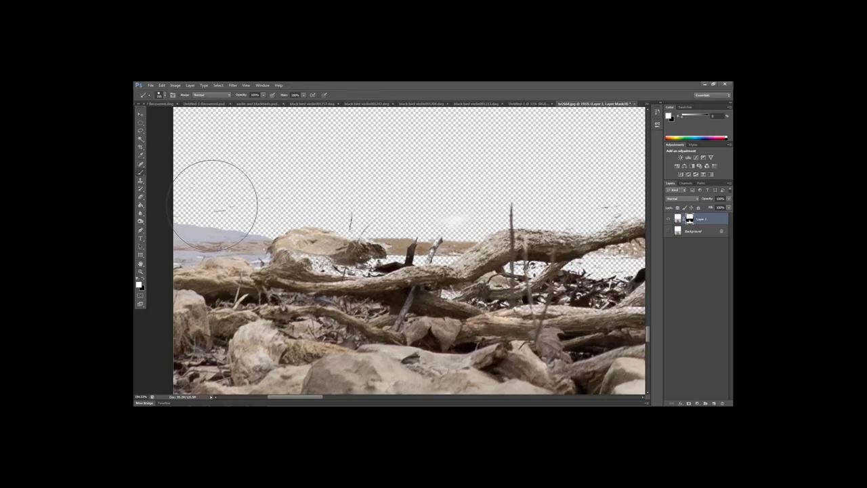
key("bracketleft")
key("bracketleft")
key("bracketleft")
key("bracketleft")
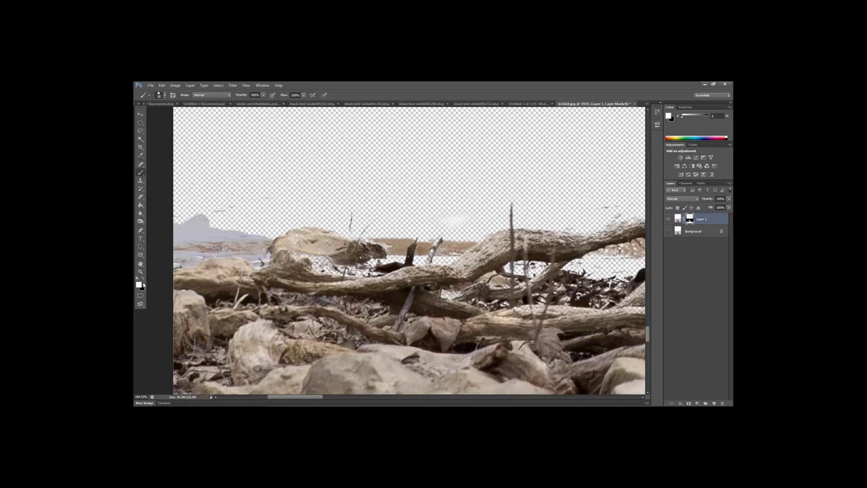
key("x")
mouse_move(200, 225)
left_mouse_down()
mouse_move(176, 230)
mouse_move(197, 233)
mouse_move(176, 245)
mouse_move(197, 250)
left_mouse_up()
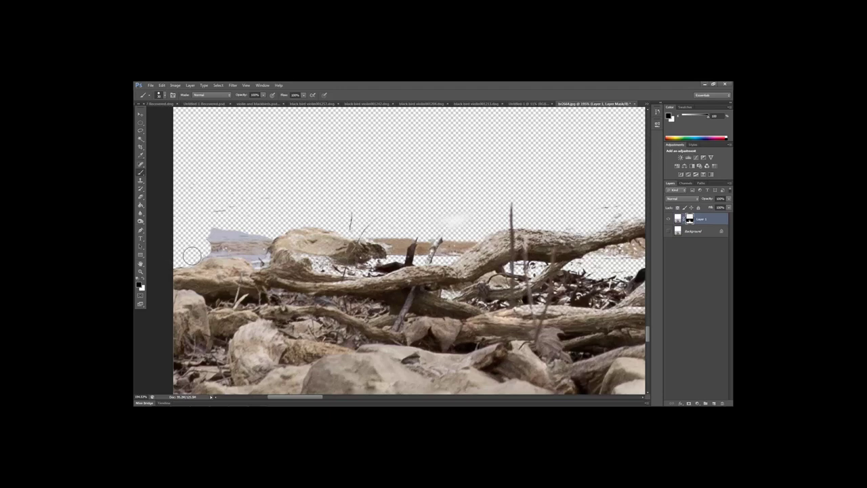
mouse_move(192, 251)
left_mouse_down()
mouse_move(234, 247)
mouse_move(215, 240)
mouse_move(229, 209)
mouse_move(288, 193)
left_mouse_up()
mouse_move(179, 259)
left_mouse_down()
mouse_move(256, 251)
mouse_move(277, 220)
left_mouse_up()
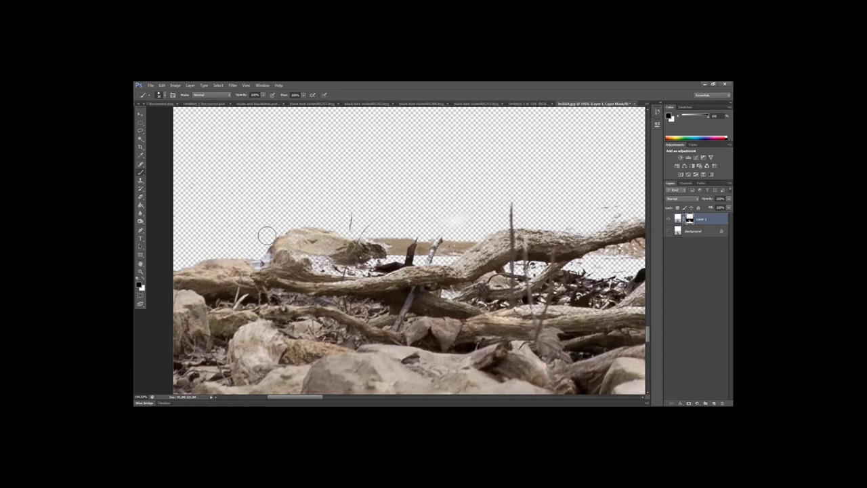
Paint out the remaining water beside the large rock on the mask with an even smaller brush
key("bracketleft")
key("bracketleft")
mouse_move(247, 256)
left_mouse_down()
mouse_move(266, 264)
mouse_move(268, 249)
left_mouse_up()
Touch up the mask in the notch where the leaning branch meets the trunk, painting with black and with white
left_click_drag(304, 399, 429, 398)
scroll(365, 362, "up", 8)
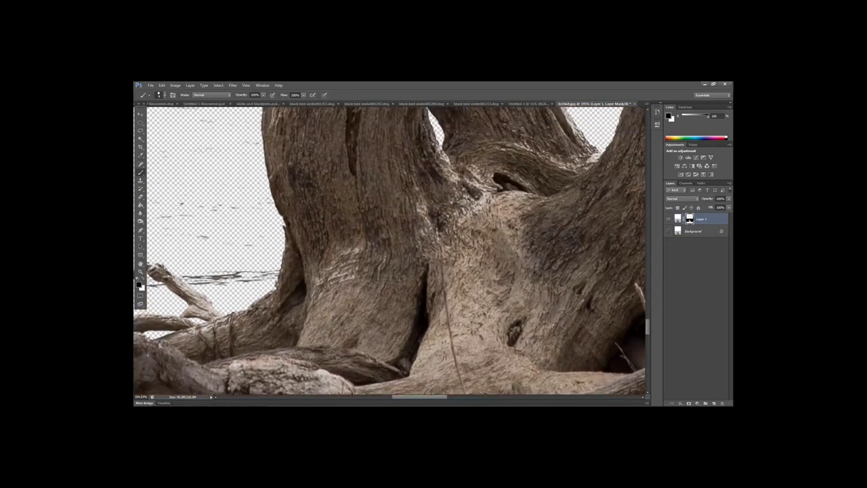
scroll(392, 251, "up", 2)
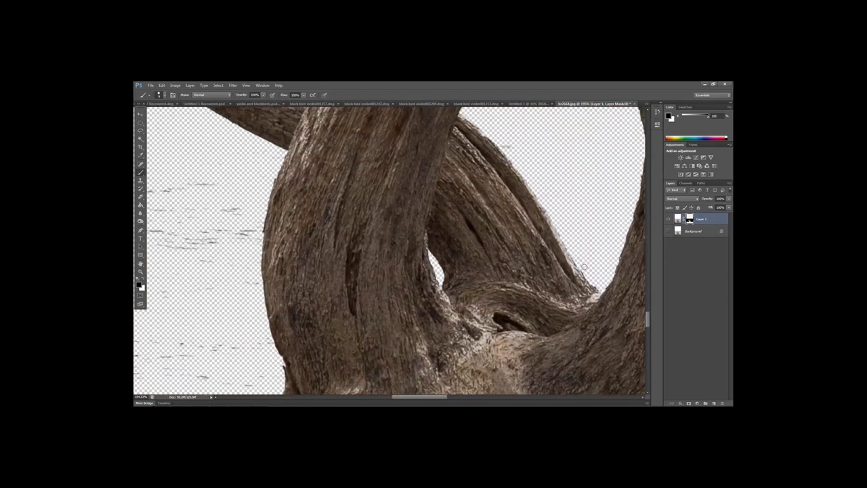
left_click_drag(593, 297, 596, 302)
key("x")
left_click_drag(593, 299, 594, 296)
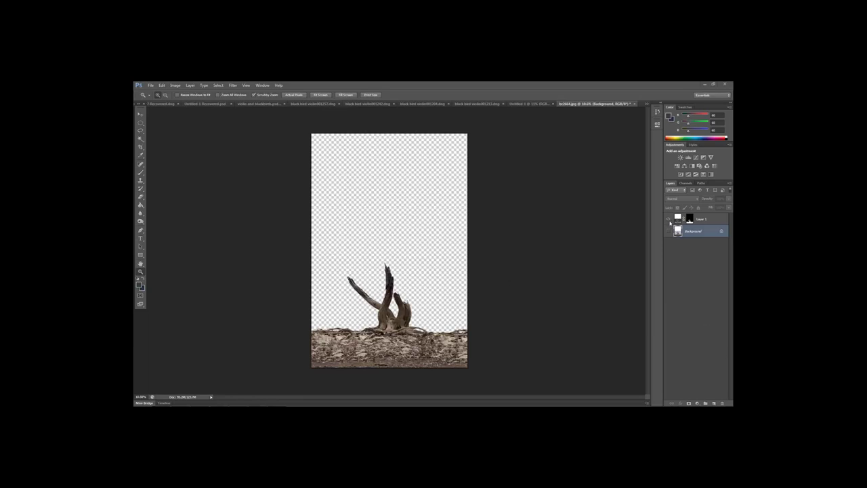
Hide Layer 1, show and duplicate the Background layer, and hide the original Background
left_click(667, 220)
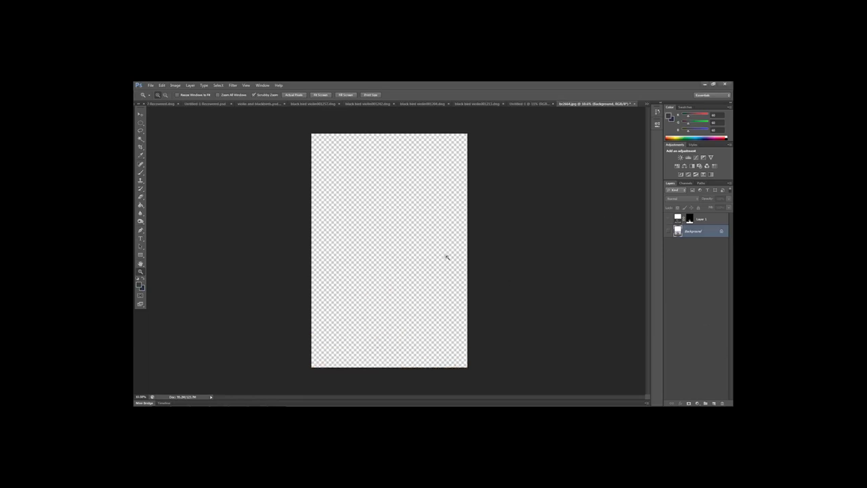
left_click(668, 230)
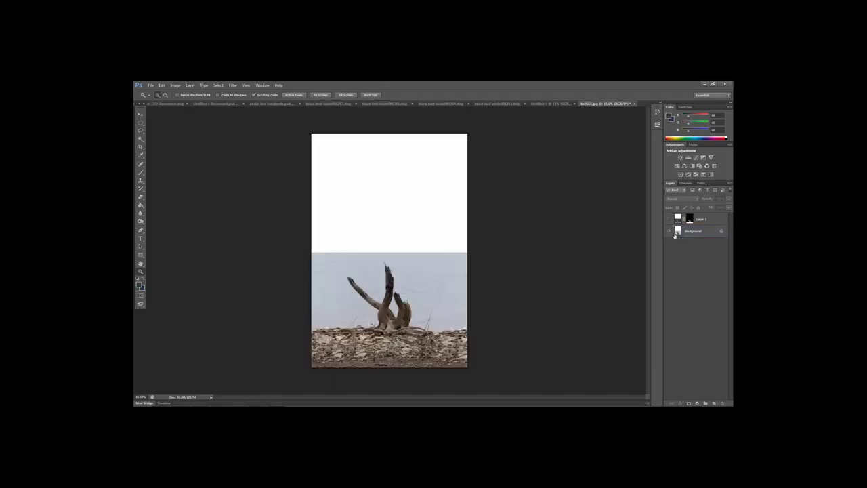
key("ctrl+j")
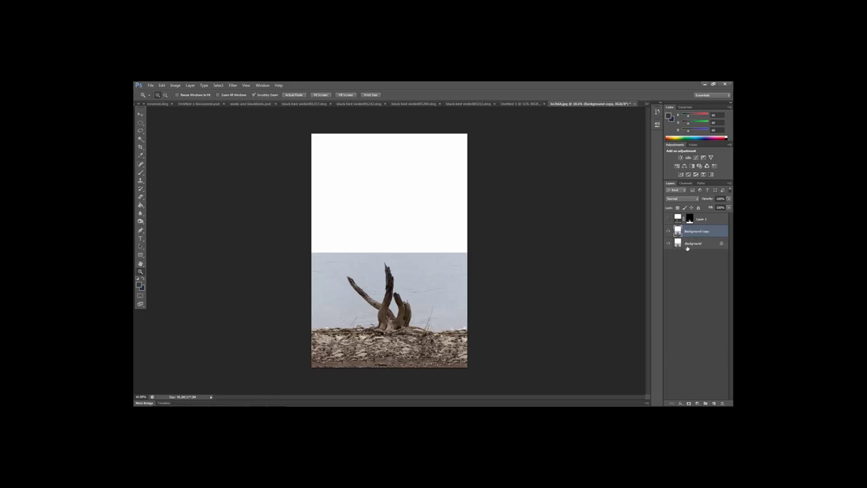
left_click(689, 243)
left_click(668, 244)
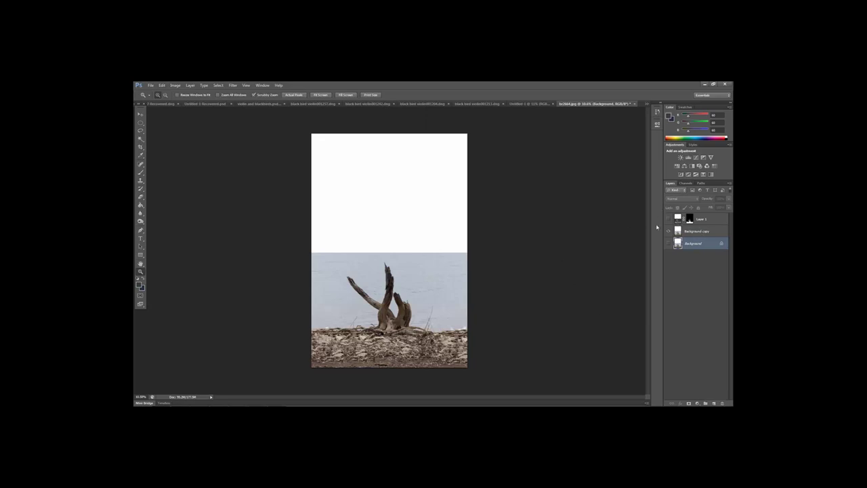
Duplicate the Blue channel and keep the copy active for editing
left_click(686, 183)
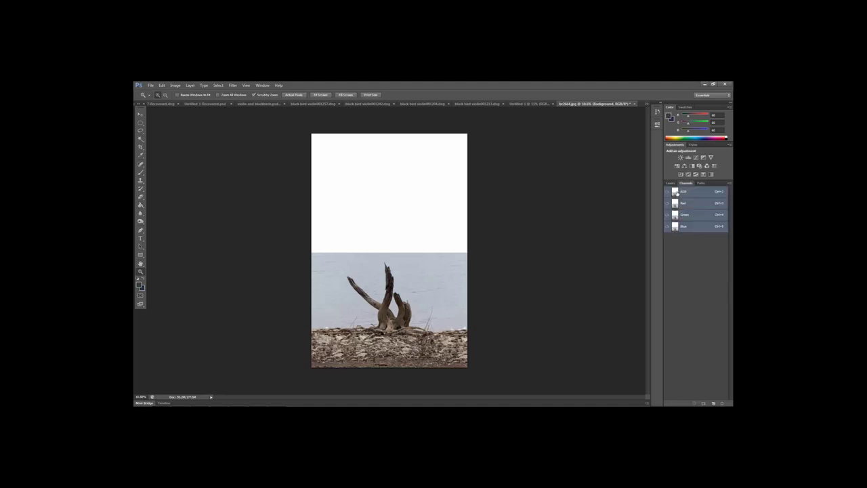
left_click(685, 229)
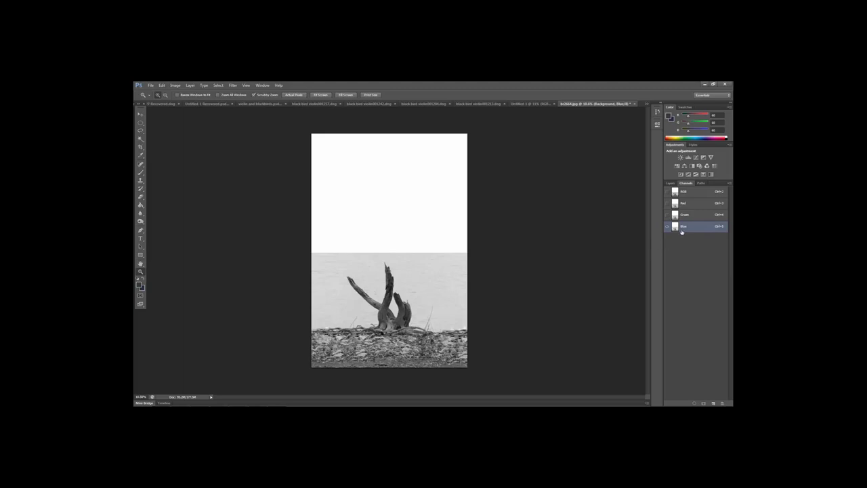
left_click_drag(679, 230, 713, 402)
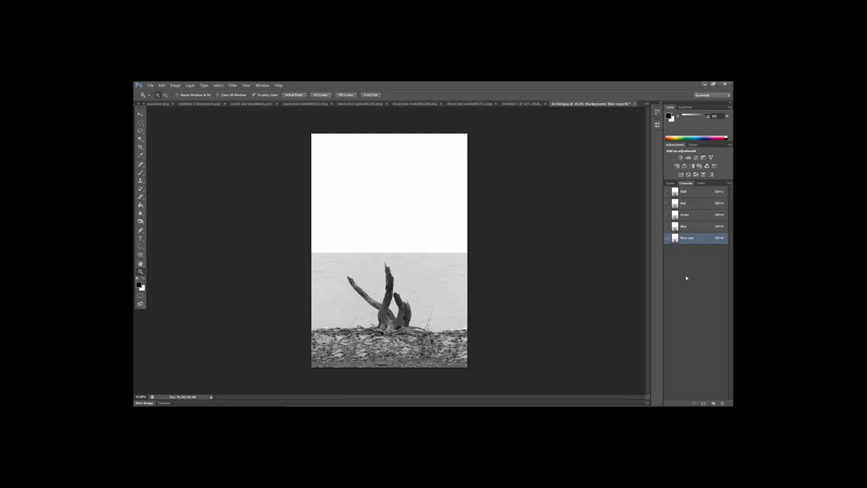
left_click(669, 183)
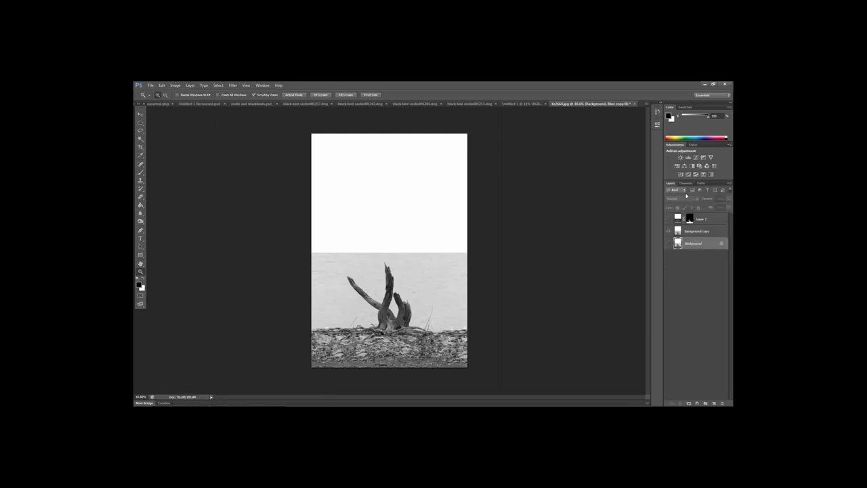
left_click(684, 184)
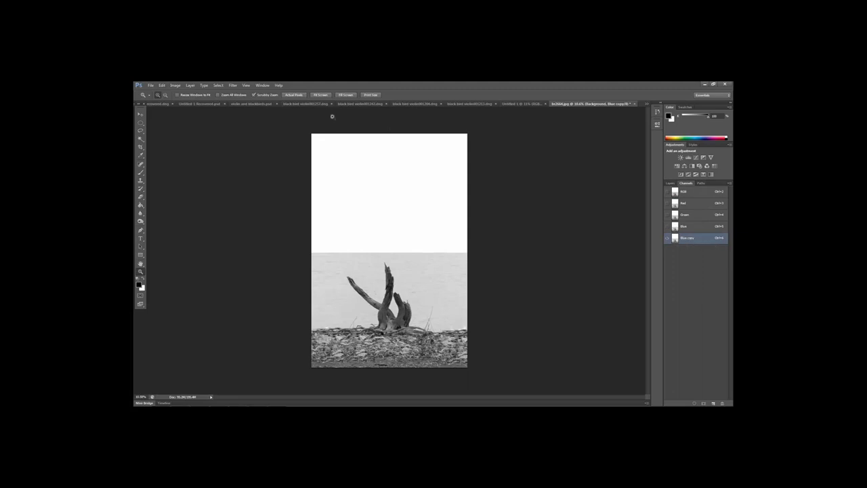
Apply Levels to the Blue copy channel with black input 89 and midtone 0.33, lowering the white input so the water turns white
left_click(176, 86)
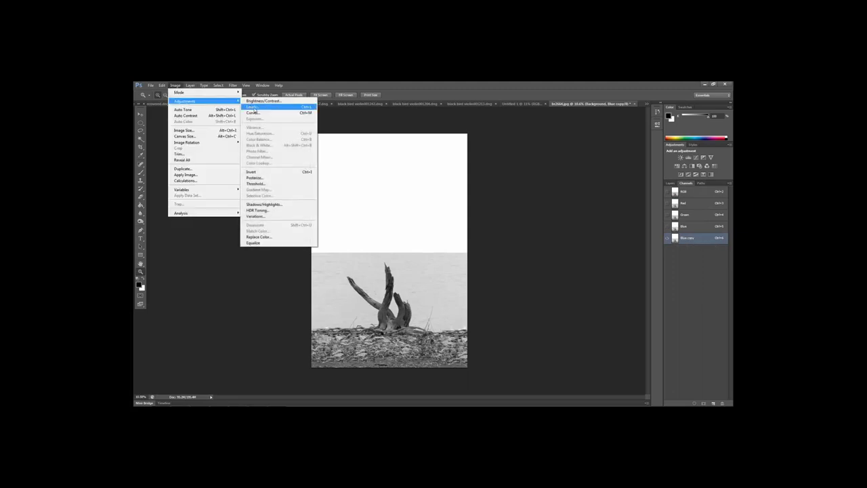
left_click(252, 106)
left_click_drag(514, 205, 511, 125)
left_click_drag(482, 193, 505, 193)
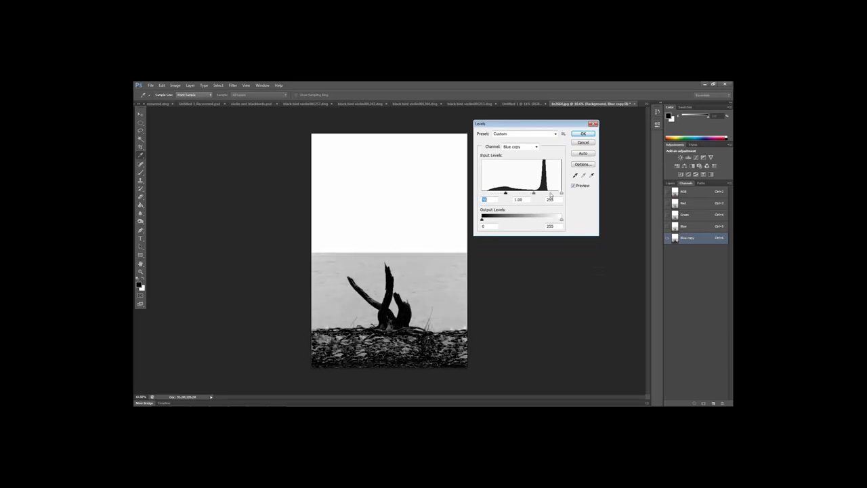
left_click_drag(561, 194, 539, 195)
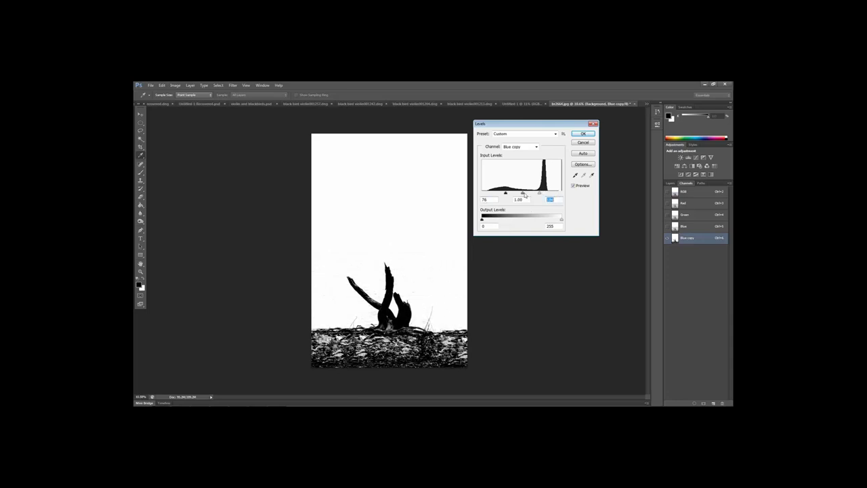
left_click_drag(505, 194, 533, 196)
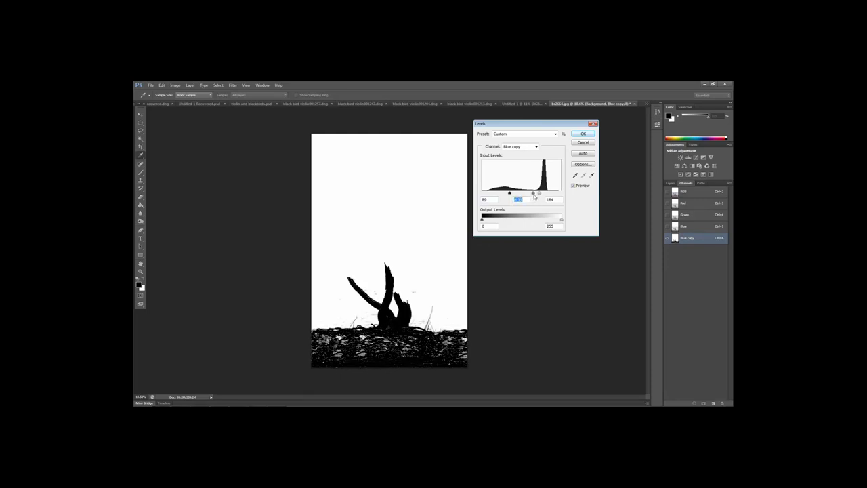
left_click_drag(540, 195, 536, 196)
key("Tab")
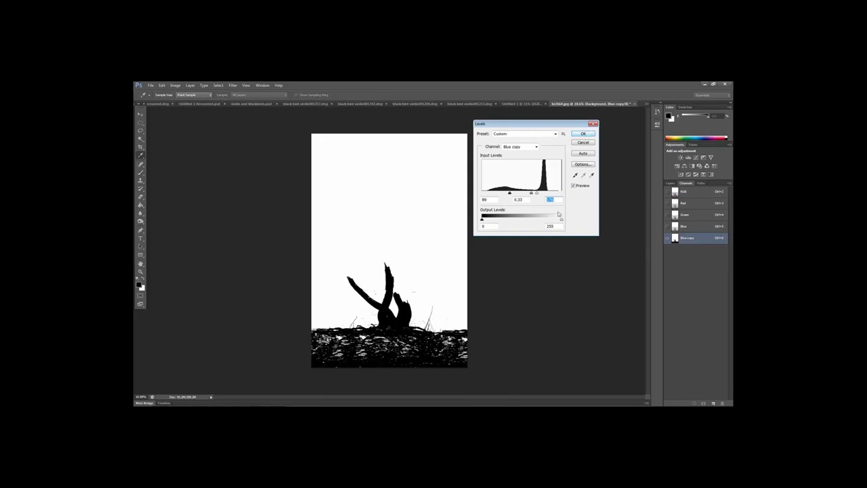
left_click(583, 134)
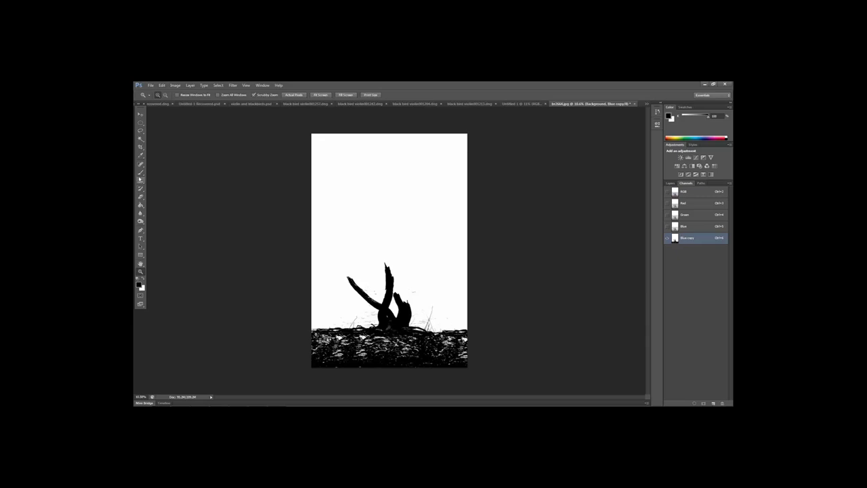
Adjust the Magic Wand tolerance and select the black stump and ground area in the Blue copy channel
left_click(141, 139)
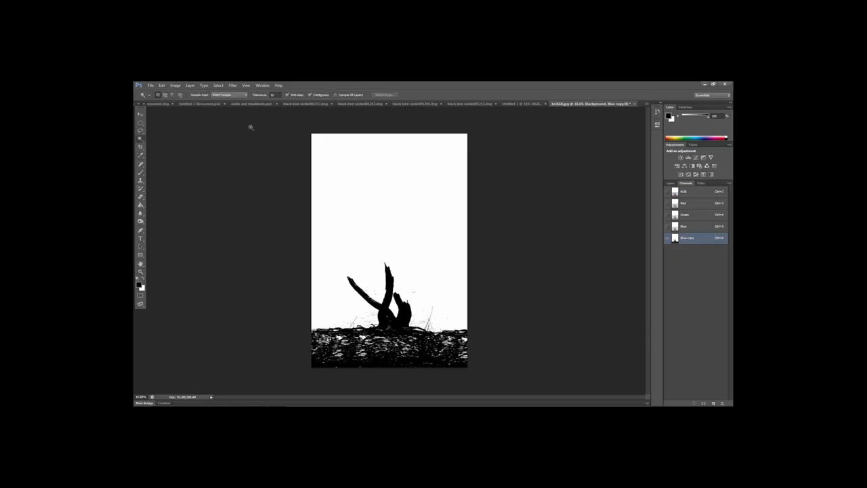
left_click(273, 94)
left_click(379, 345)
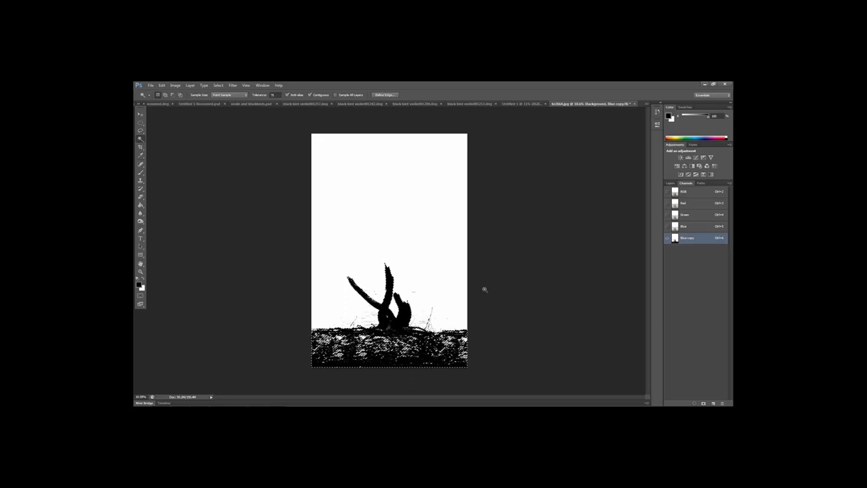
Feather the stump and ground selection by 1 pixel
left_click(218, 86)
mouse_move(263, 156)
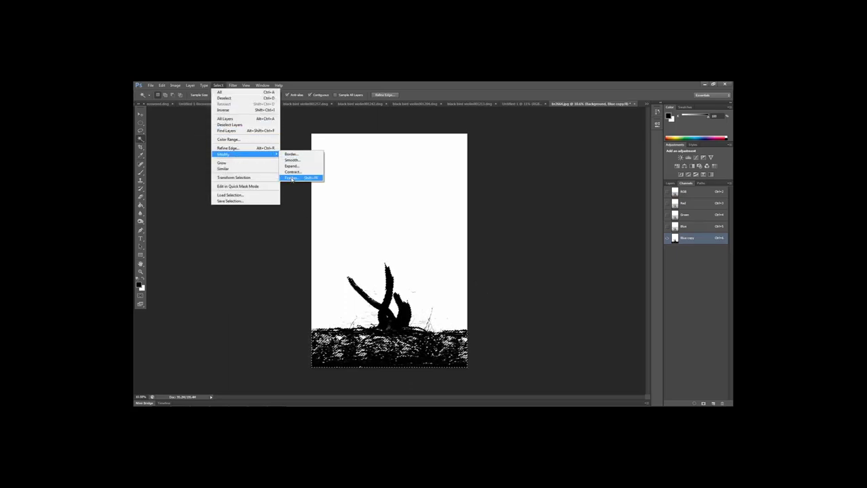
left_click(292, 178)
type("1")
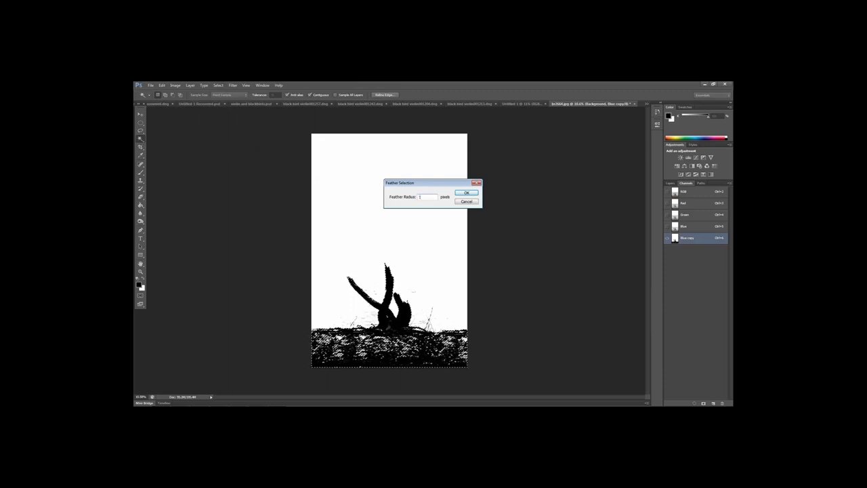
left_click(467, 192)
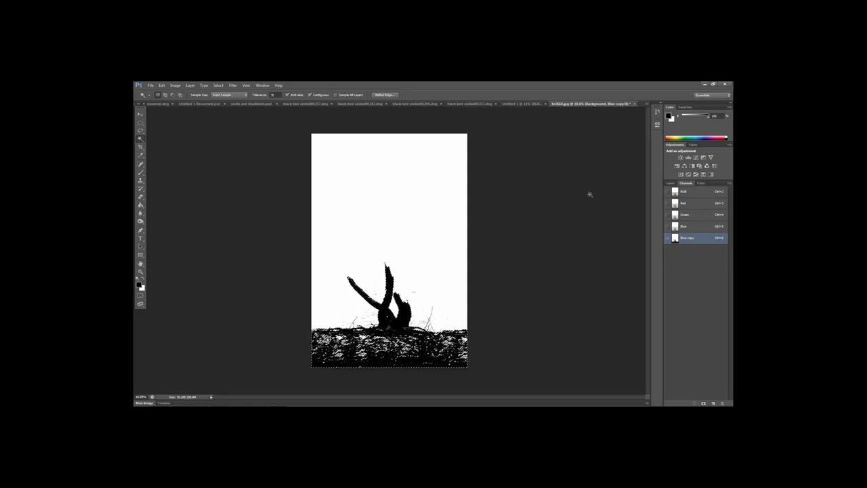
Delete the Blue copy channel while keeping the selection active
double_click(673, 240)
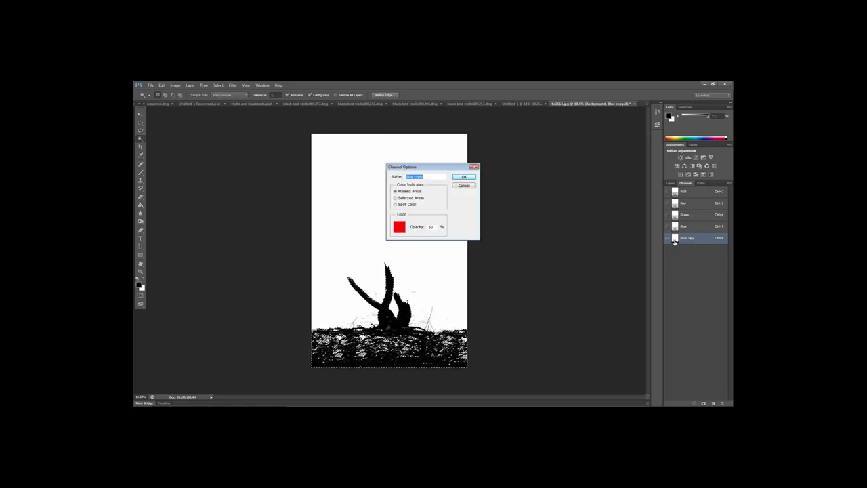
key("Return")
left_click_drag(676, 241, 725, 402)
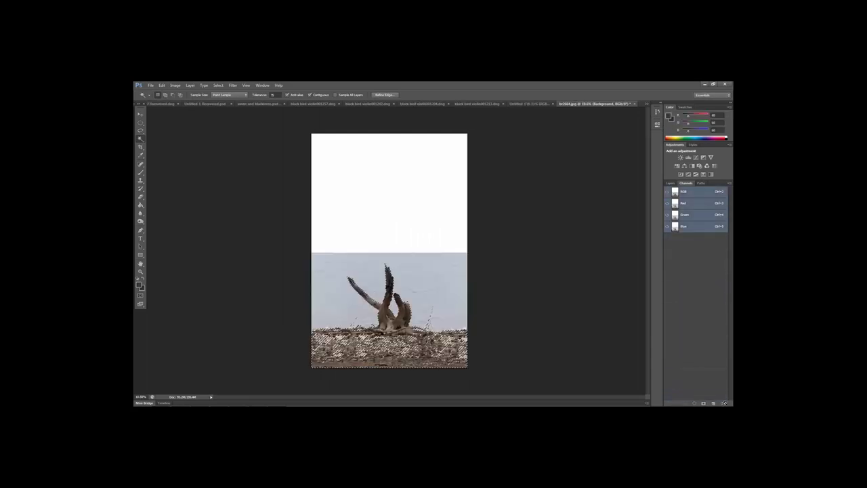
Add a layer mask to the Background copy layer from the stump and ground selection
left_click(670, 184)
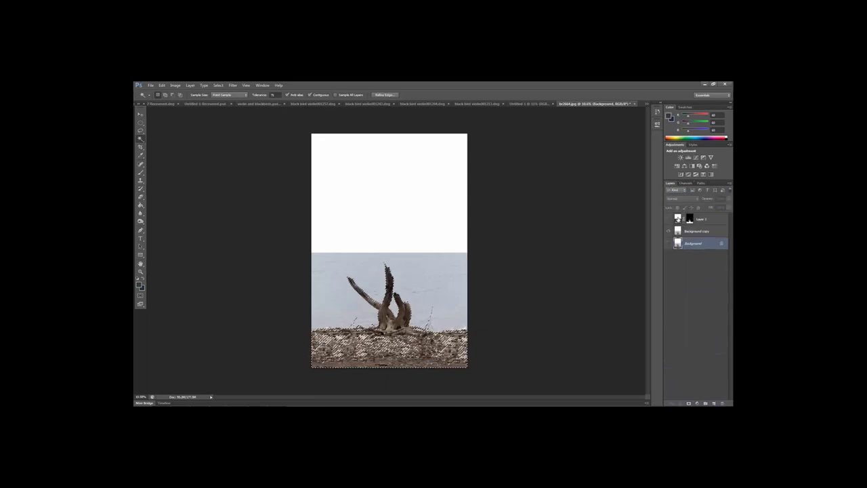
left_click(677, 231)
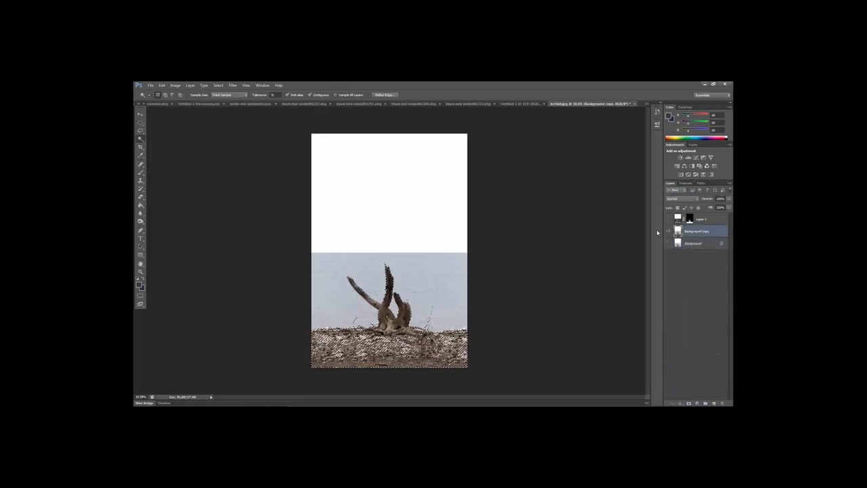
left_click(688, 402)
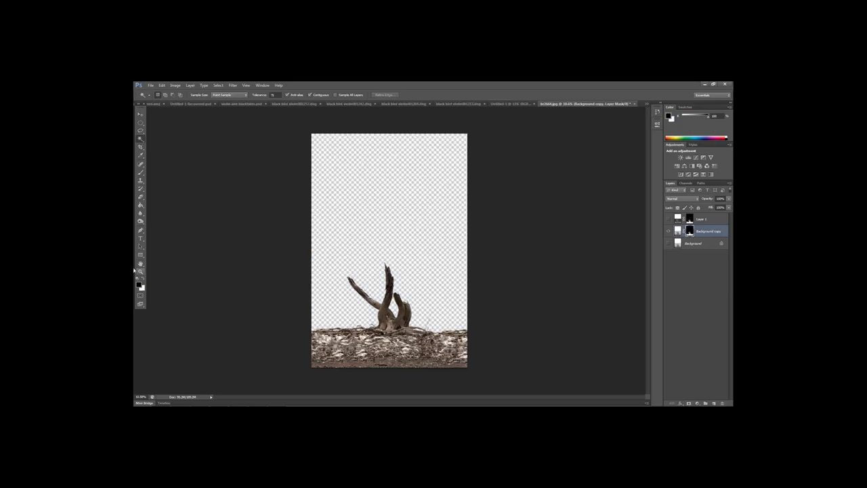
Paint white on the Background copy layer's mask with the Brush tool to restore the missing patches in the rocky ground
left_click(140, 270)
left_click_drag(315, 332, 355, 337)
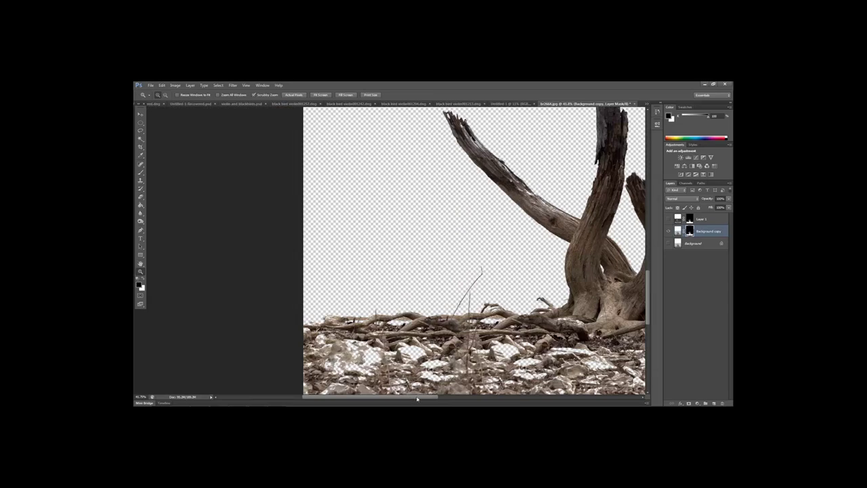
left_click_drag(418, 397, 460, 397)
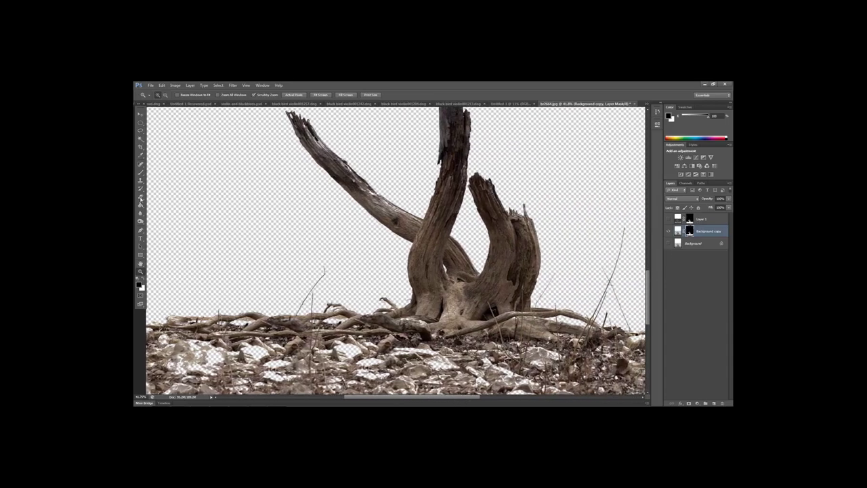
left_click(141, 173)
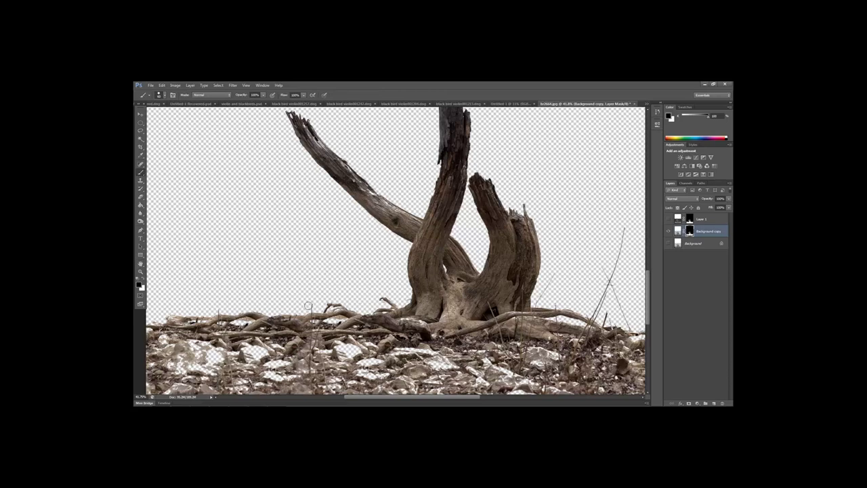
key("x")
left_click_drag(215, 359, 169, 341)
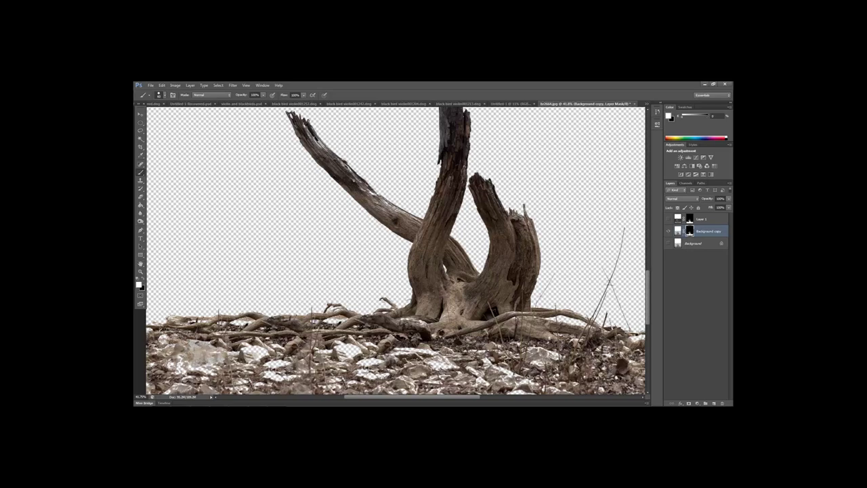
mouse_move(237, 350)
left_mouse_down()
mouse_move(265, 352)
mouse_move(248, 350)
left_mouse_up()
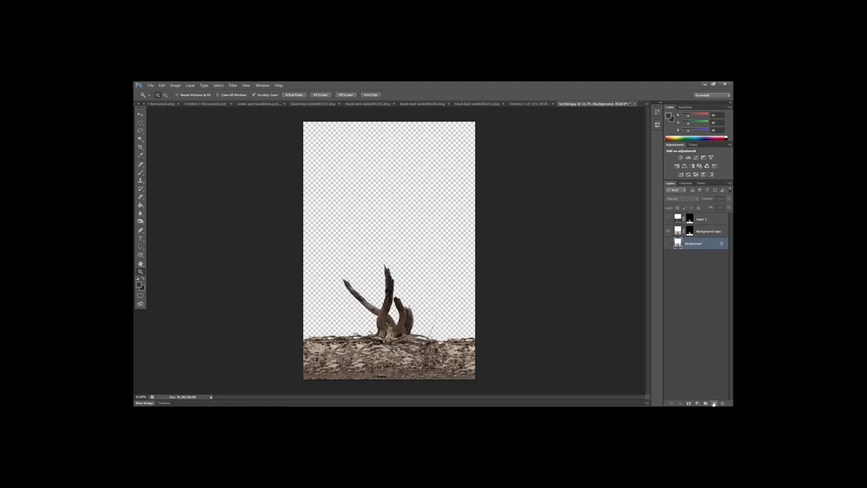
Add a new layer directly above the Background layer and fill it with dark gray using the Paint Bucket
left_click(712, 402)
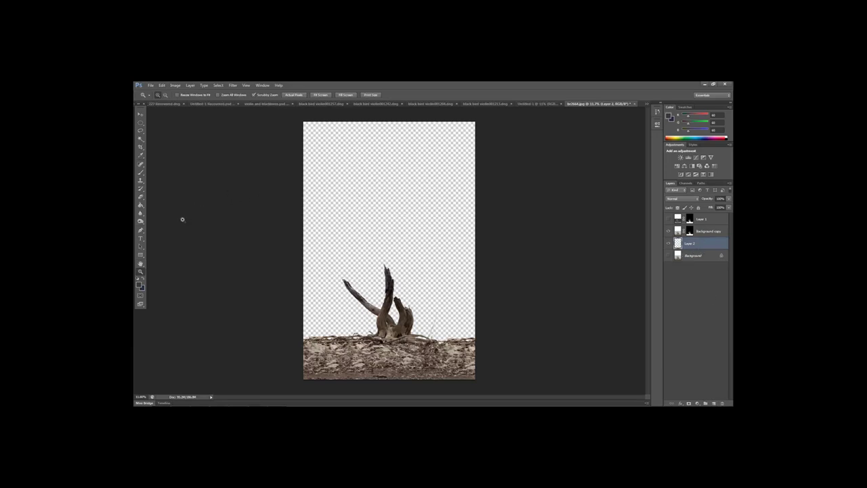
left_click(141, 212)
left_click(141, 287)
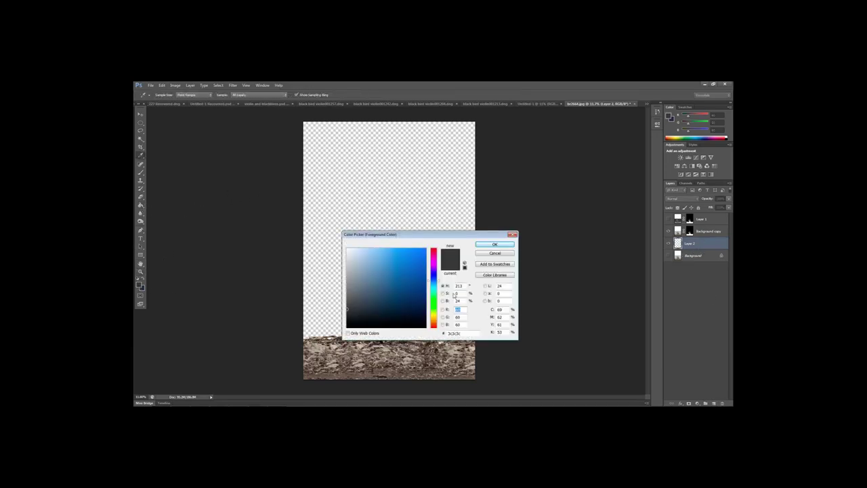
left_click(345, 306)
left_click_drag(345, 306, 339, 311)
left_click(499, 245)
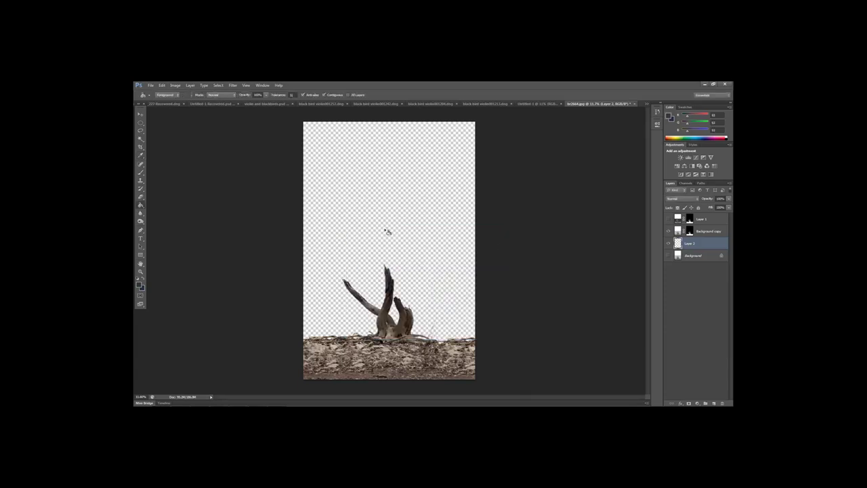
left_click(374, 269)
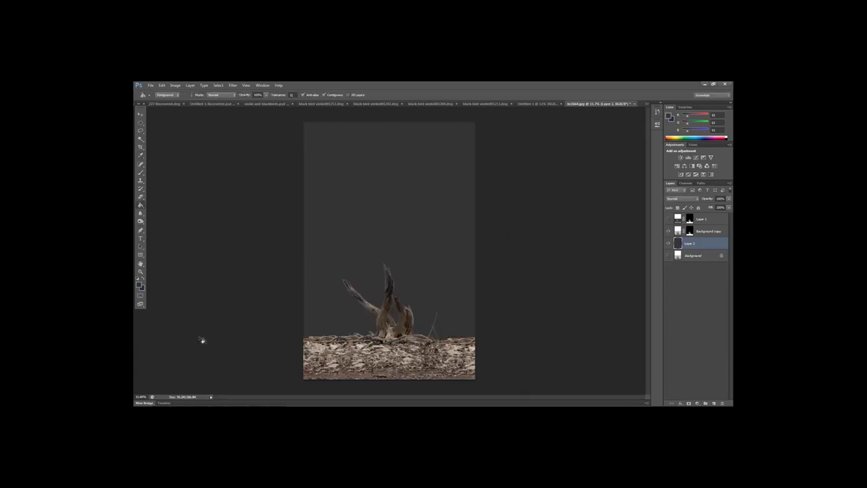
Inspect the cutout's edges against the dark gray fill, comparing the masks of Layer 1 and Background copy
left_click(141, 271)
left_click_drag(384, 286, 404, 316)
scroll(401, 251, "down", 8)
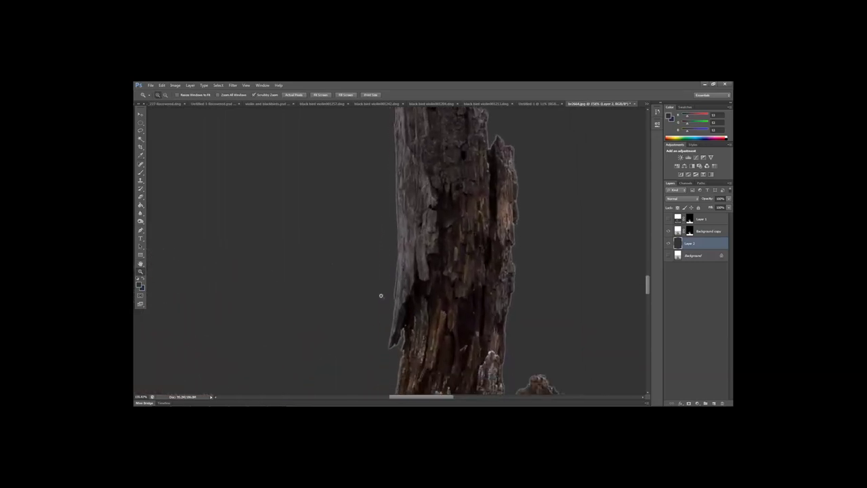
scroll(388, 296, "down", 5)
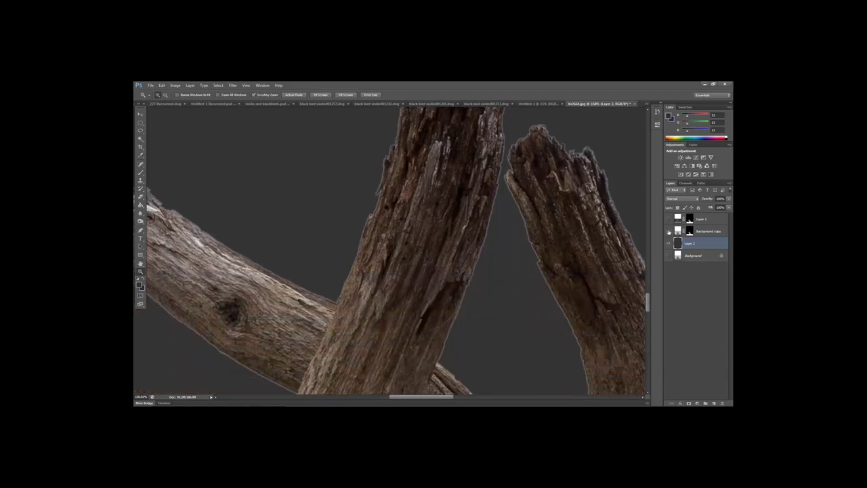
left_click(669, 231)
left_click(669, 219)
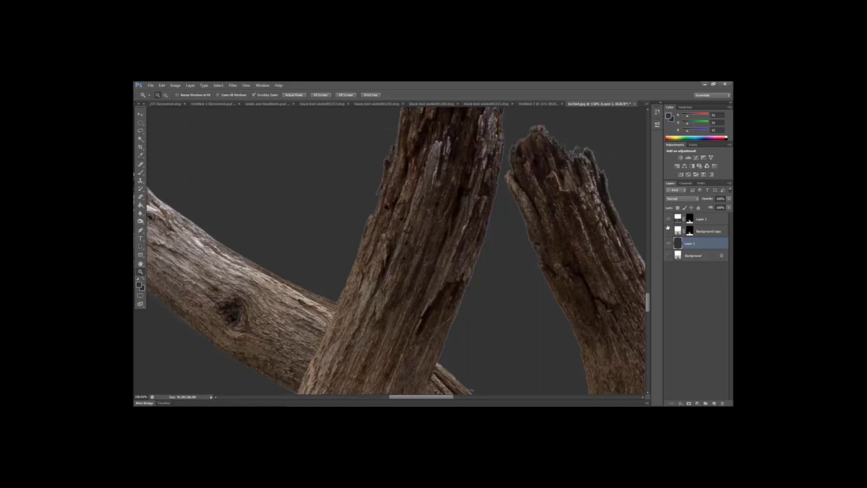
left_click(668, 220)
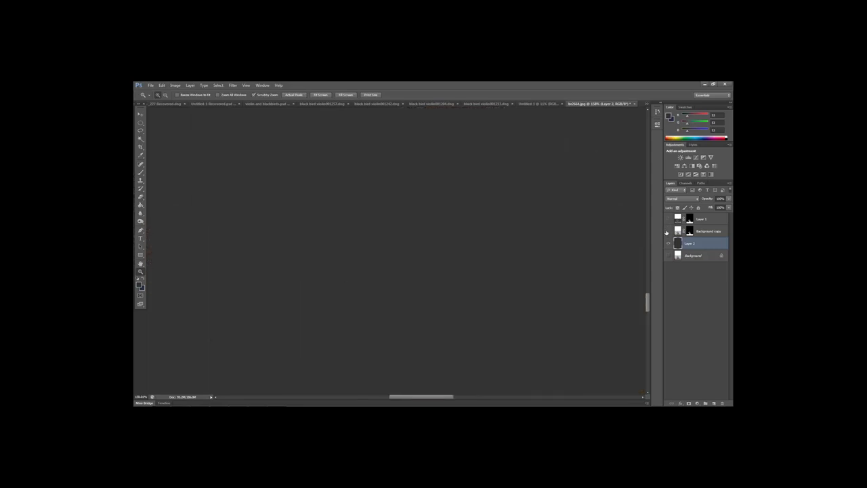
left_click(667, 230)
left_click_drag(372, 286, 340, 287)
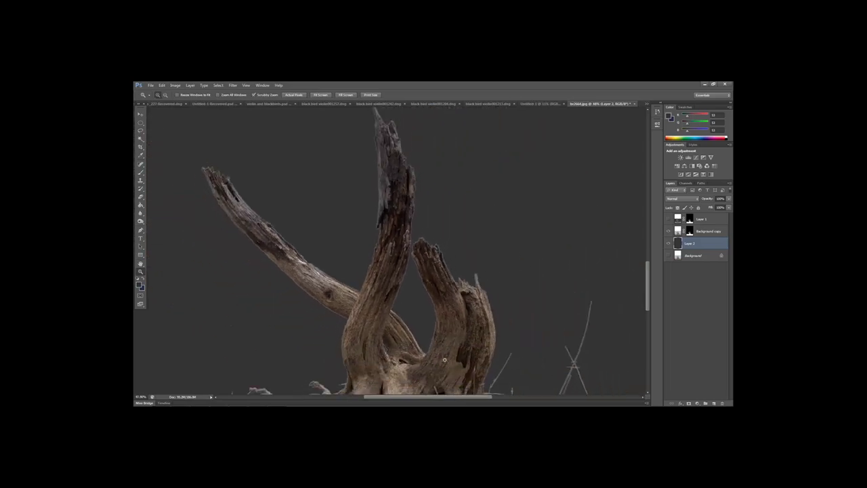
left_click(423, 355, "alt")
scroll(423, 357, "down", 4)
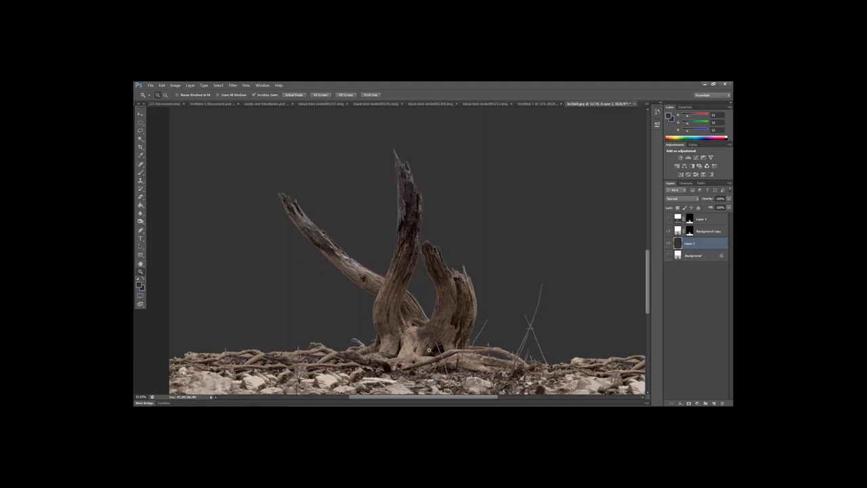
scroll(434, 344, "up", 2)
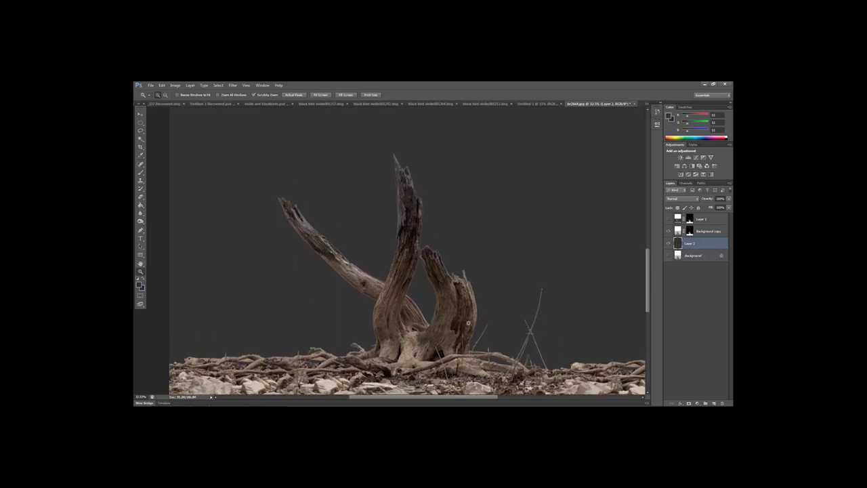
left_click(434, 322, "alt")
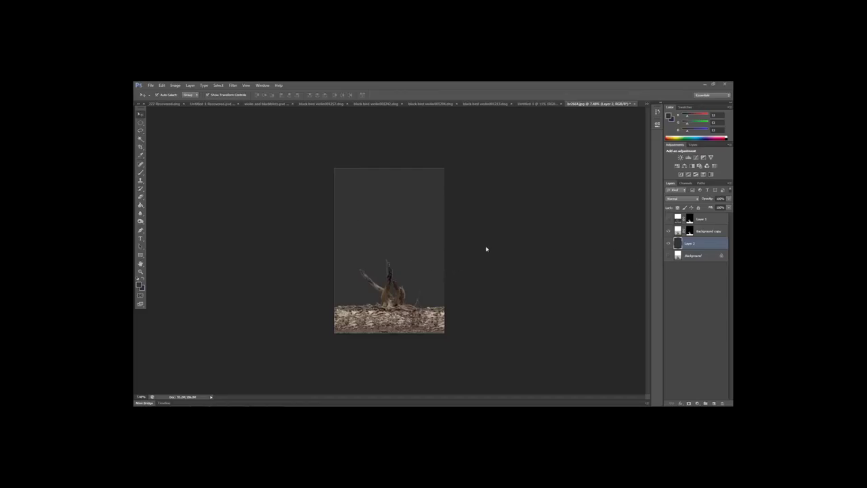
Delete the dark gray fill layer and Layer 1 with its mask
left_click_drag(677, 247, 721, 399)
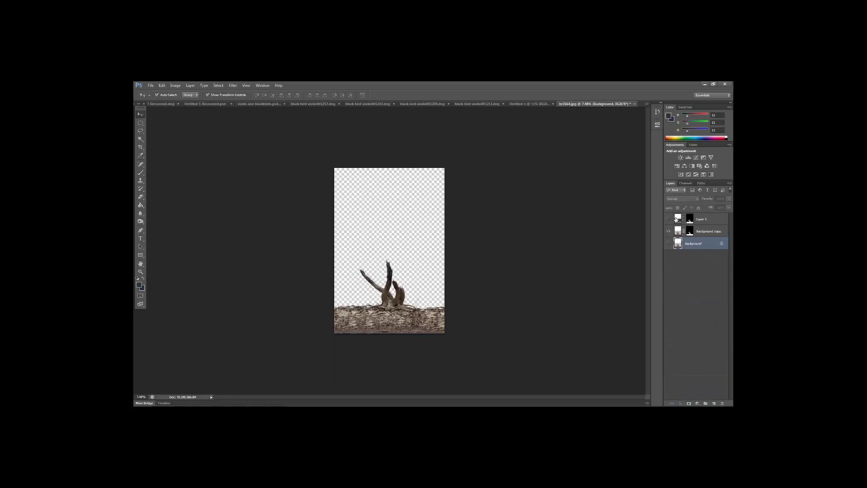
left_click(677, 220)
left_click_drag(677, 219, 721, 371)
left_click_drag(722, 400, 722, 400)
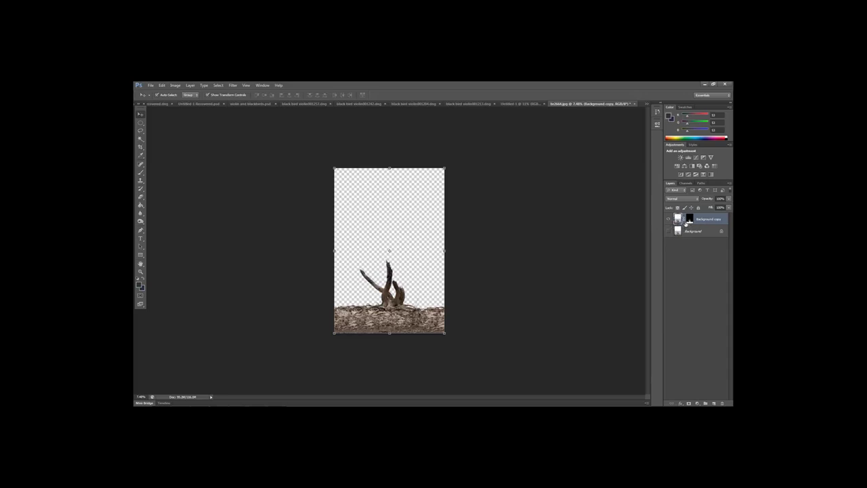
Try moving the driftwood layer's mask unlinked from its image, undo the move and relink the mask
left_click(688, 221)
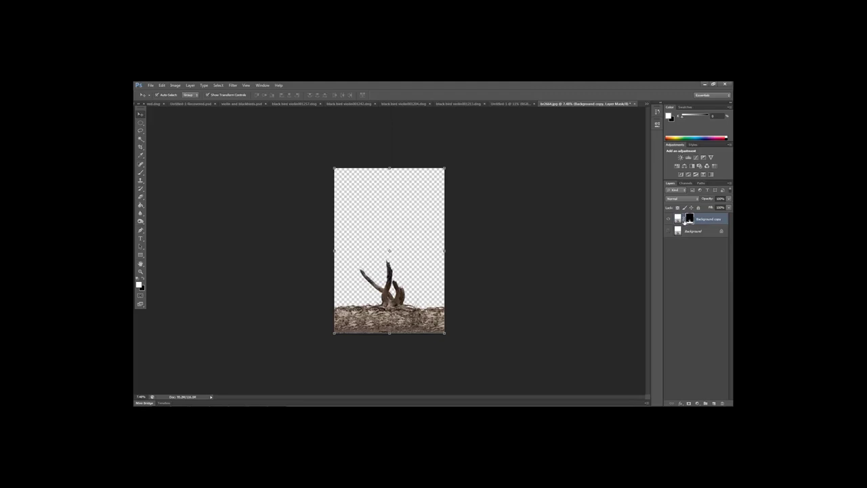
left_click(684, 221)
mouse_move(399, 318)
left_mouse_down()
mouse_move(361, 313)
mouse_move(381, 283)
mouse_move(411, 293)
mouse_move(411, 316)
mouse_move(382, 328)
mouse_move(395, 316)
left_mouse_up()
left_click(162, 85)
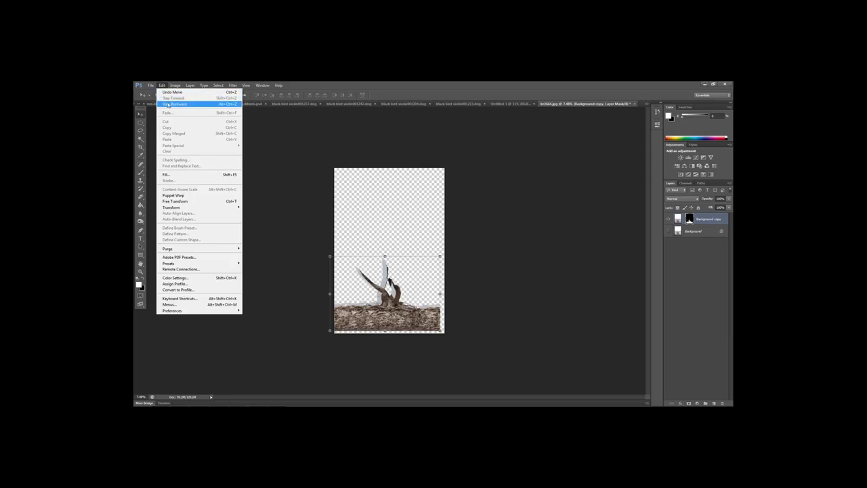
left_click(168, 104)
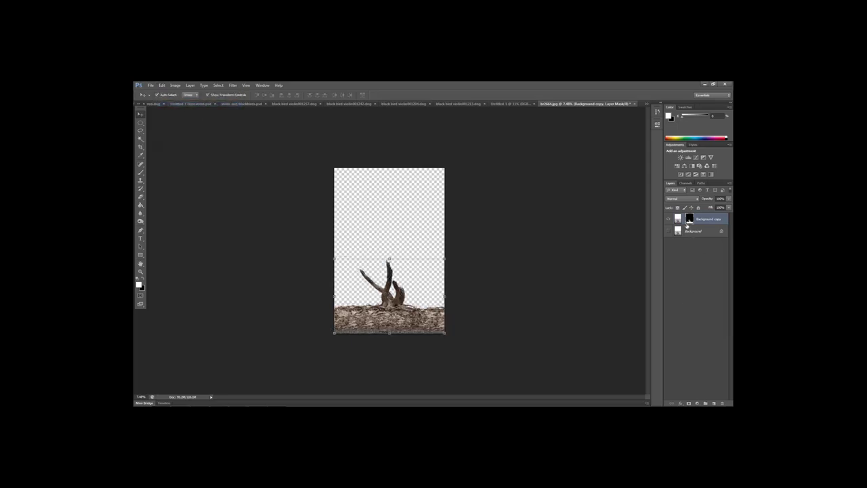
left_click(683, 220)
mouse_move(412, 301)
left_mouse_down()
mouse_move(412, 232)
mouse_move(414, 303)
left_mouse_up()
Copy the masked driftwood layer into the Untitled-1 document and position it along the bottom of the canvas
left_click(502, 103)
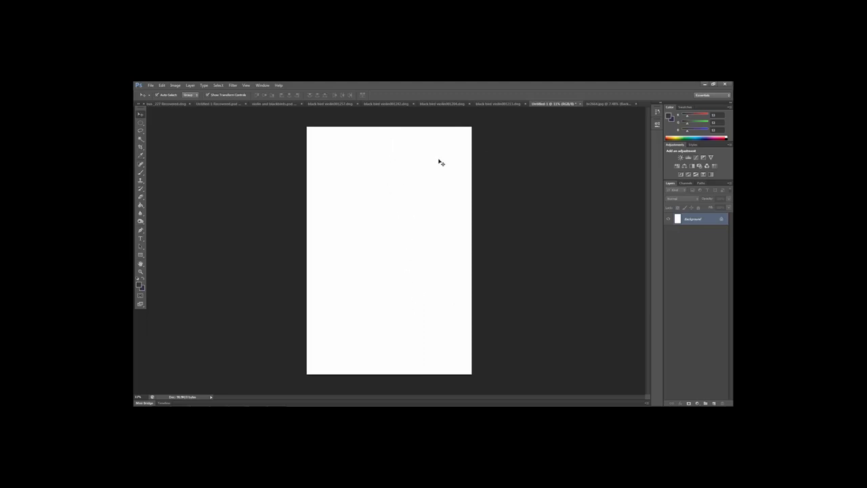
left_click(597, 105)
left_click_drag(396, 317, 390, 226)
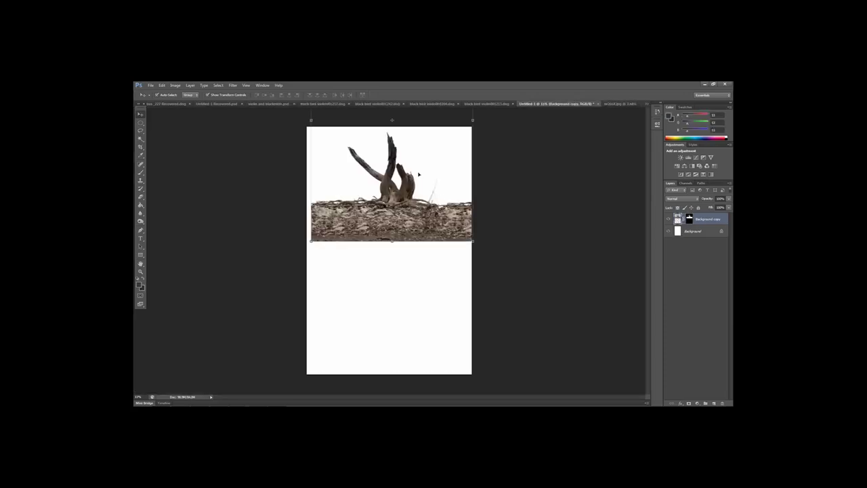
left_click_drag(383, 216, 413, 341)
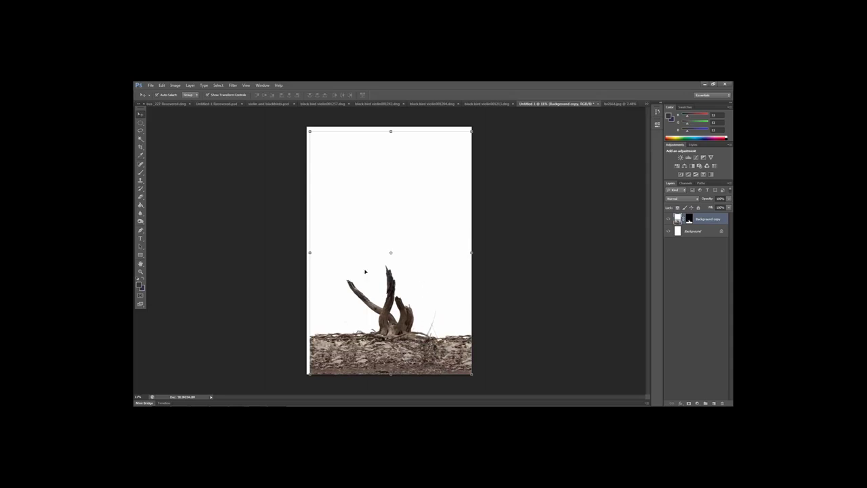
Stretch the driftwood layer to the full canvas width, increase its height slightly, and lower it past the canvas's bottom edge
left_click_drag(310, 253, 307, 252)
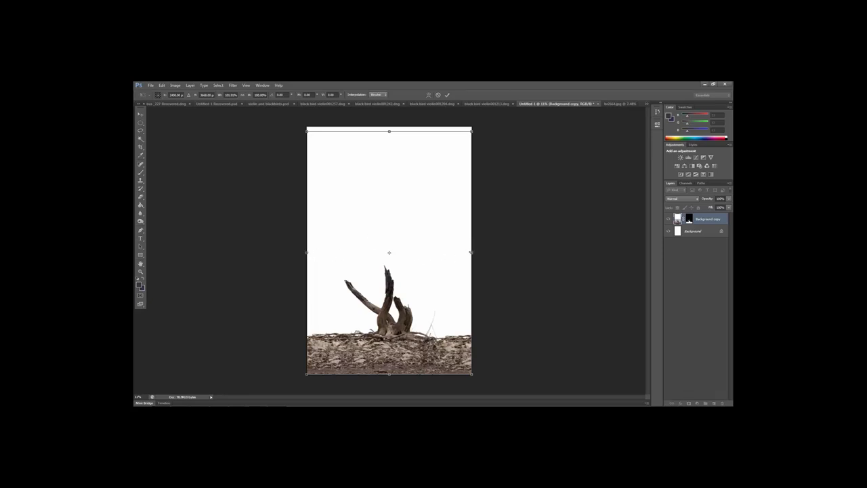
left_click_drag(475, 250, 470, 252)
left_click_drag(389, 129, 390, 113)
left_click_drag(396, 274, 396, 281)
left_click_drag(427, 316, 427, 317)
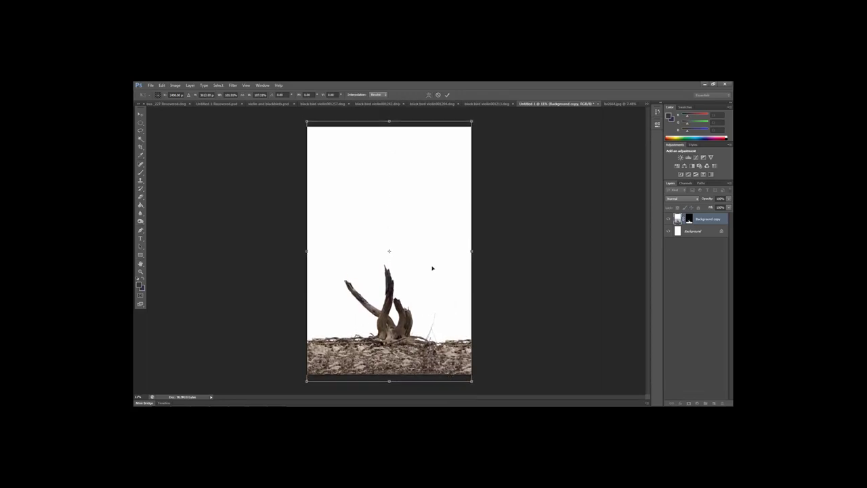
left_click(446, 95)
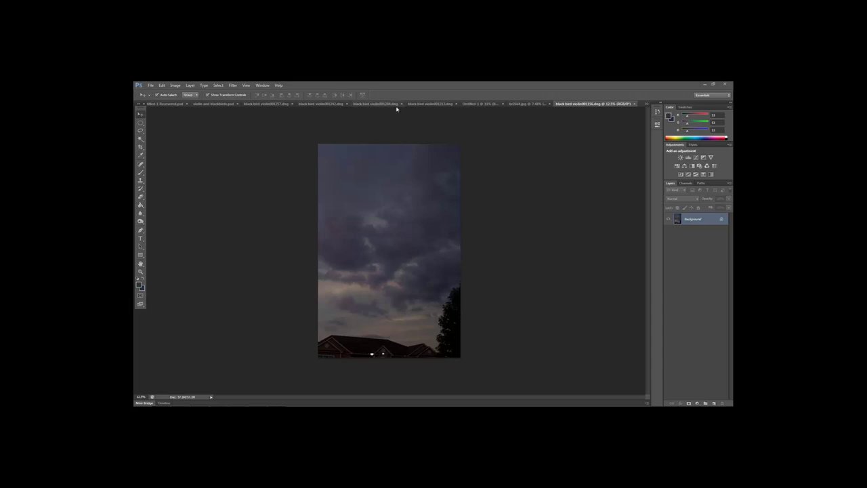
Duplicate the cloudy dusk sky photo's layer and copy it into Untitled-1 beneath the driftwood layer
key("ctrl+j")
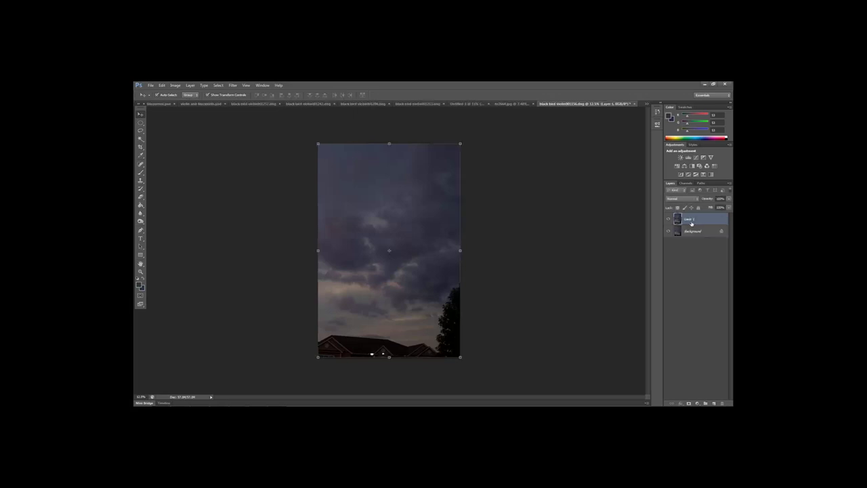
left_click_drag(342, 201, 394, 242)
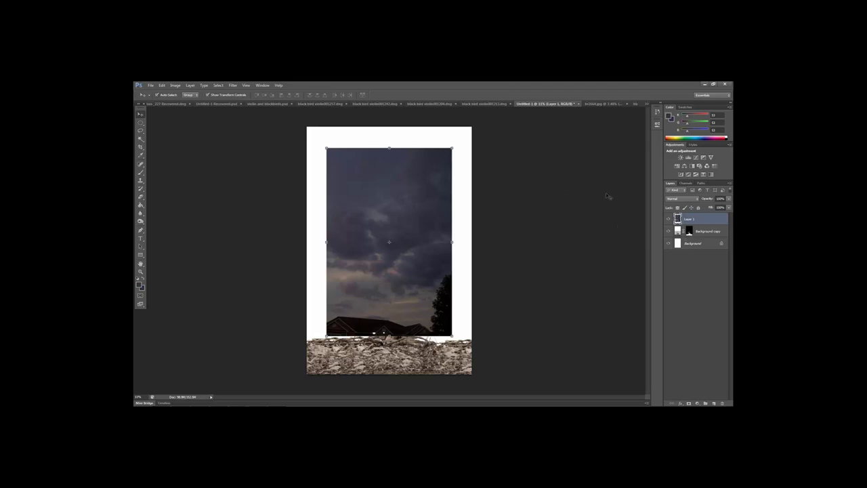
left_click(691, 242)
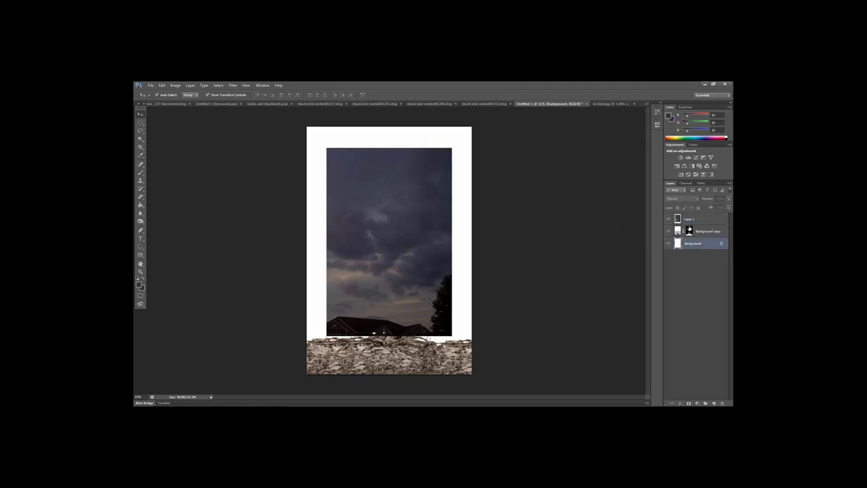
left_click(688, 230)
left_click(688, 219)
left_click_drag(678, 219, 680, 237)
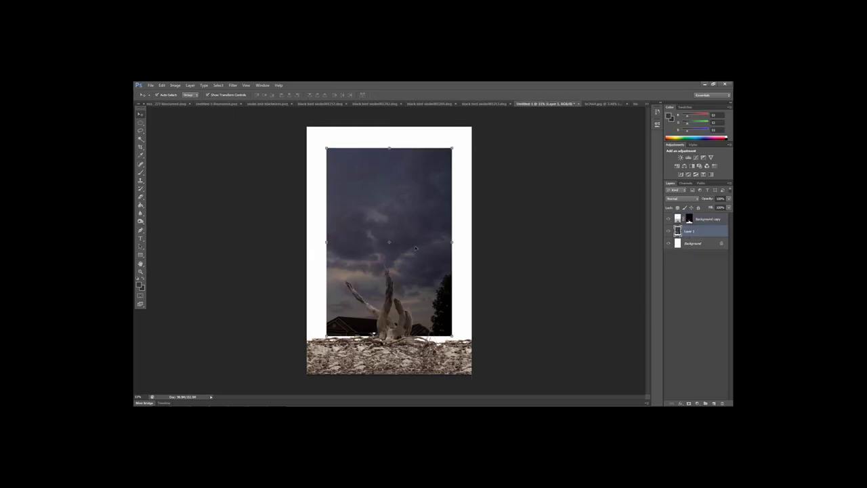
Move the sky layer toward the canvas's upper-left corner and convert it to a smart object
mouse_move(440, 244)
left_mouse_down()
mouse_move(438, 215)
mouse_move(455, 218)
mouse_move(427, 233)
left_mouse_up()
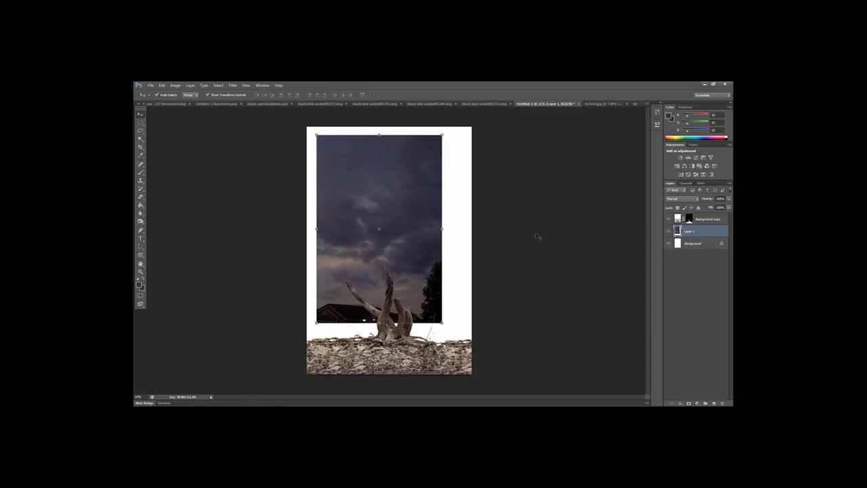
right_click(678, 231)
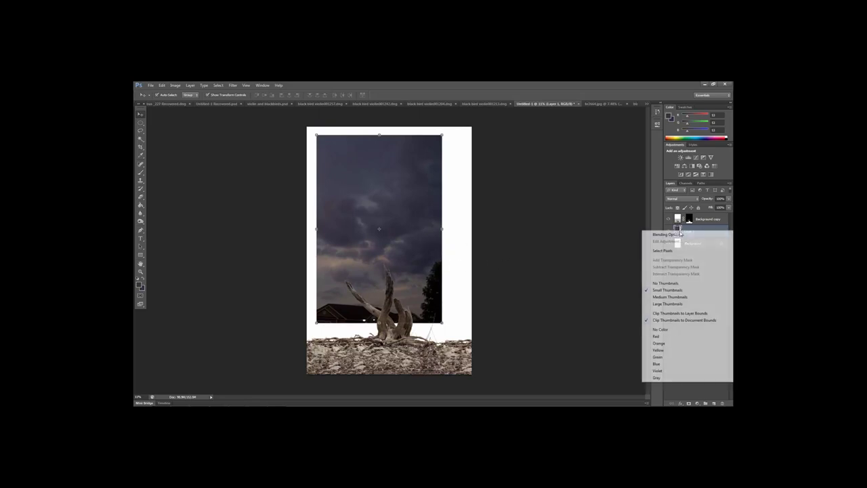
right_click(691, 234)
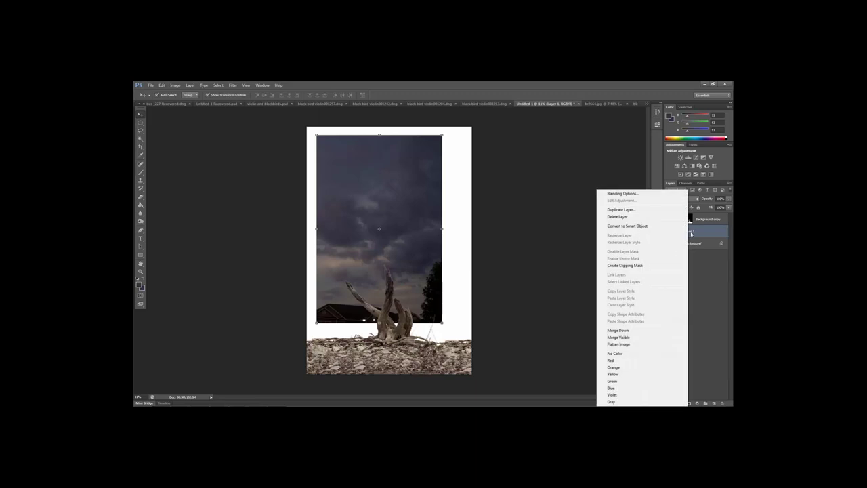
left_click(640, 226)
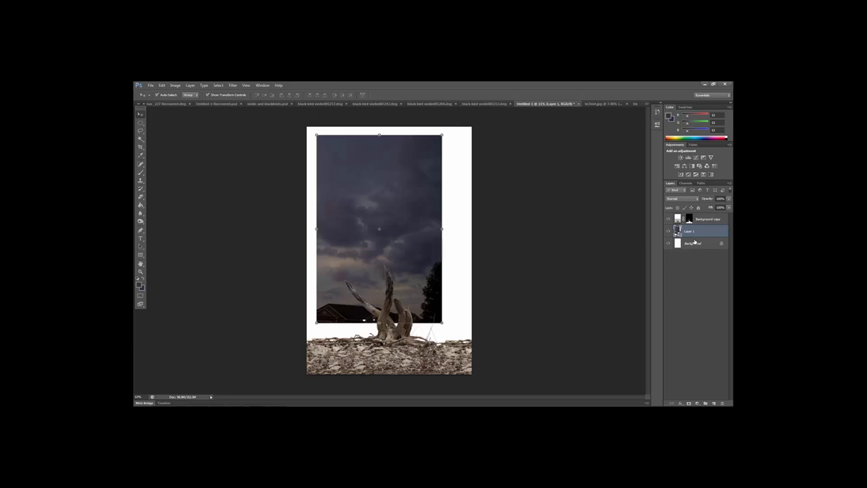
Scale the sky layer to about 137% with a slight tilt and raise it slightly so it fills the background above the shore
left_click_drag(441, 324, 419, 304)
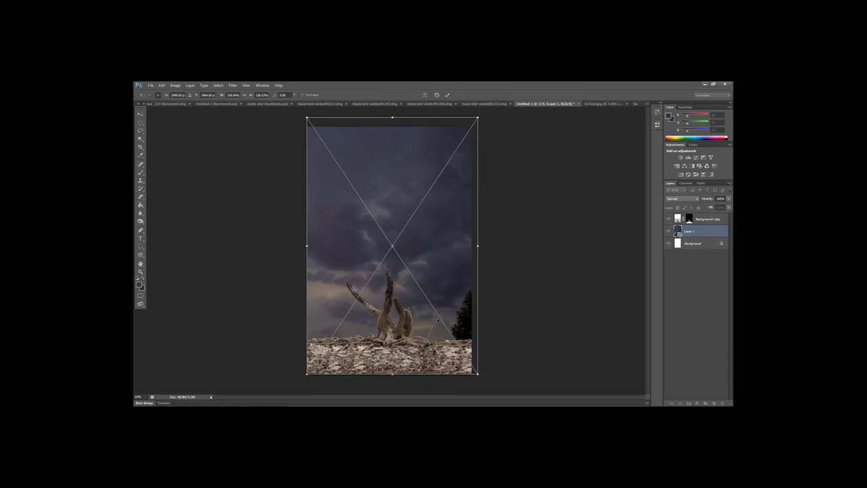
left_click_drag(477, 245, 472, 245)
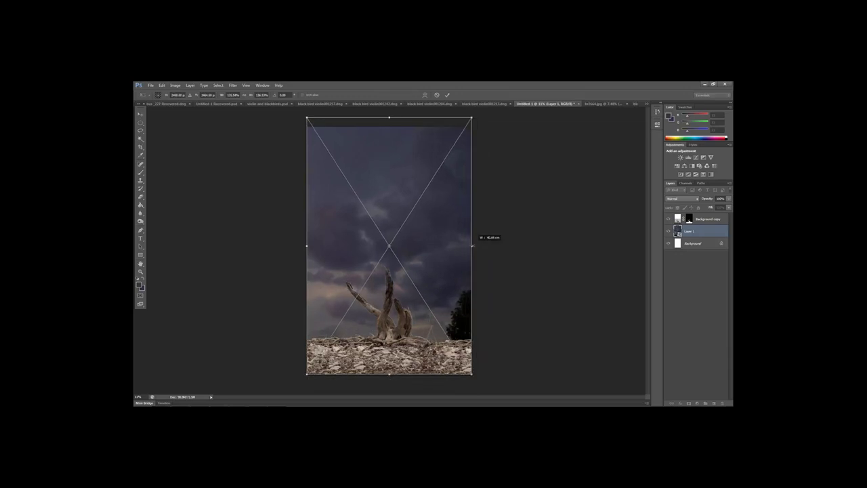
left_click_drag(472, 373, 479, 332)
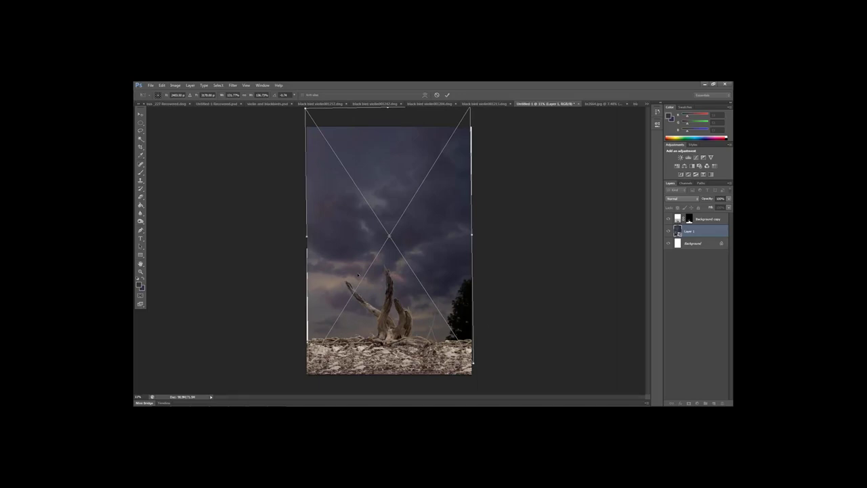
left_click_drag(358, 274, 355, 274)
left_click_drag(472, 234, 476, 234)
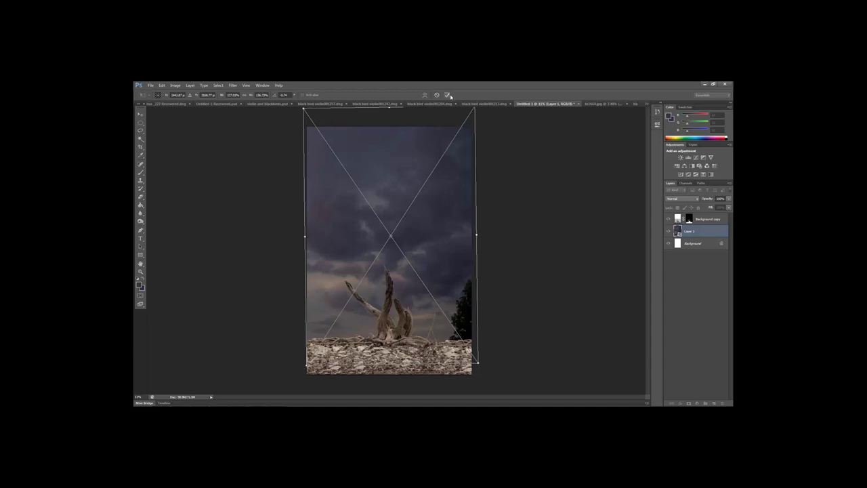
key("Return")
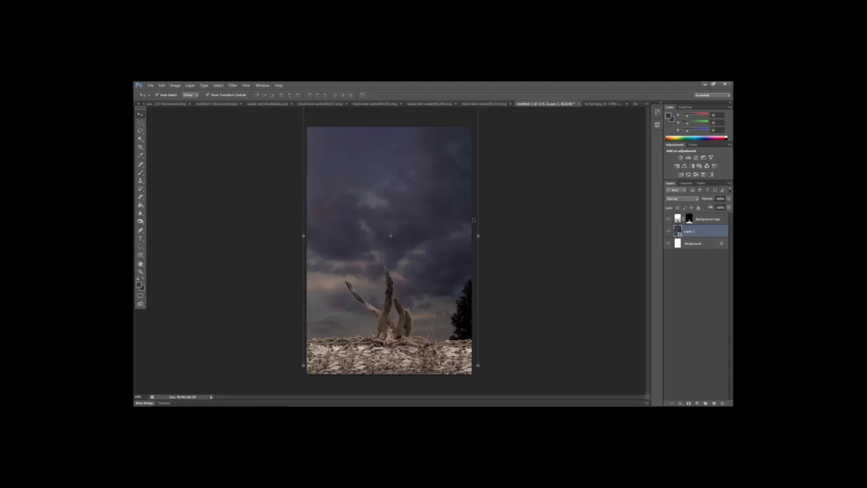
Rasterize the sky layer and use the Clone Stamp with a smaller brush to cover the dark tree with nearby sky
right_click(688, 232)
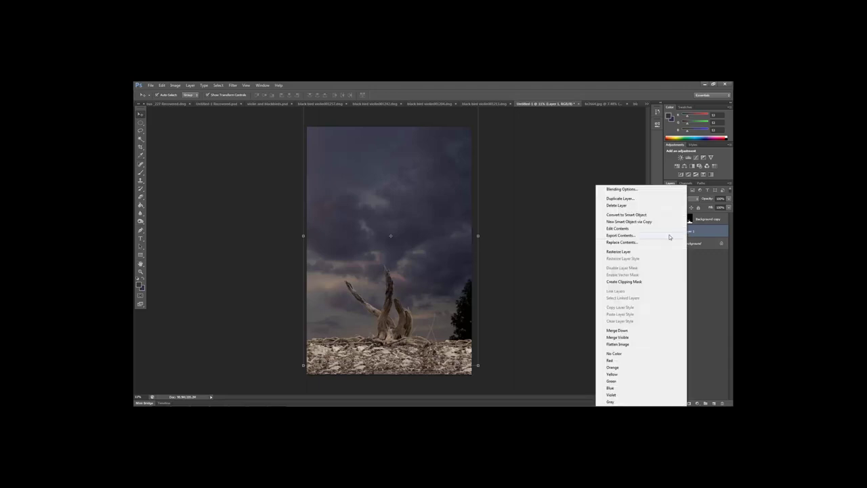
left_click(625, 254)
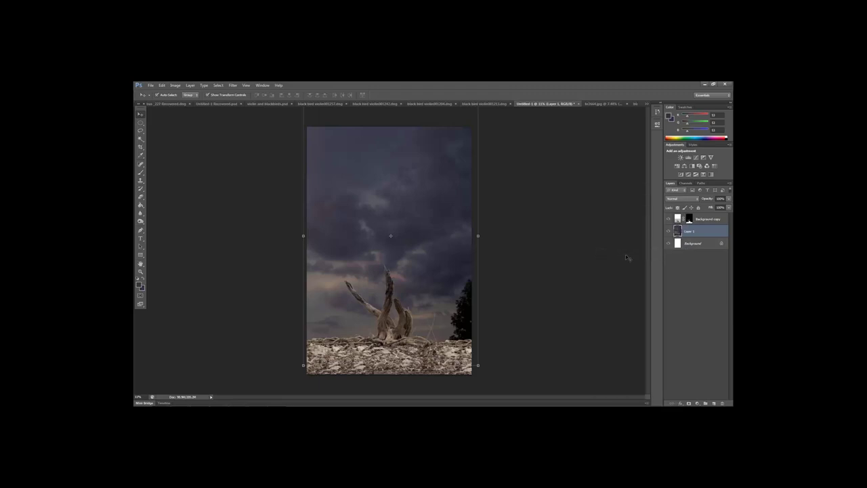
left_click(141, 180)
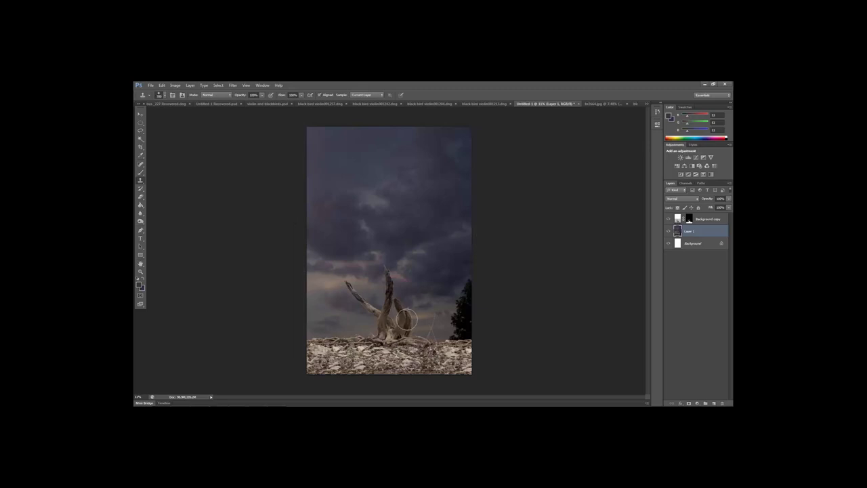
key("bracketleft")
key("bracketleft")
key("bracketleft")
key("bracketleft")
key("alt")
left_click(423, 317, "alt")
mouse_move(450, 314)
left_mouse_down()
mouse_move(466, 305)
mouse_move(473, 326)
mouse_move(455, 338)
mouse_move(470, 334)
mouse_move(444, 323)
mouse_move(452, 325)
mouse_move(442, 310)
mouse_move(467, 288)
mouse_move(475, 296)
left_mouse_up()
key("alt")
left_click(447, 287, "alt")
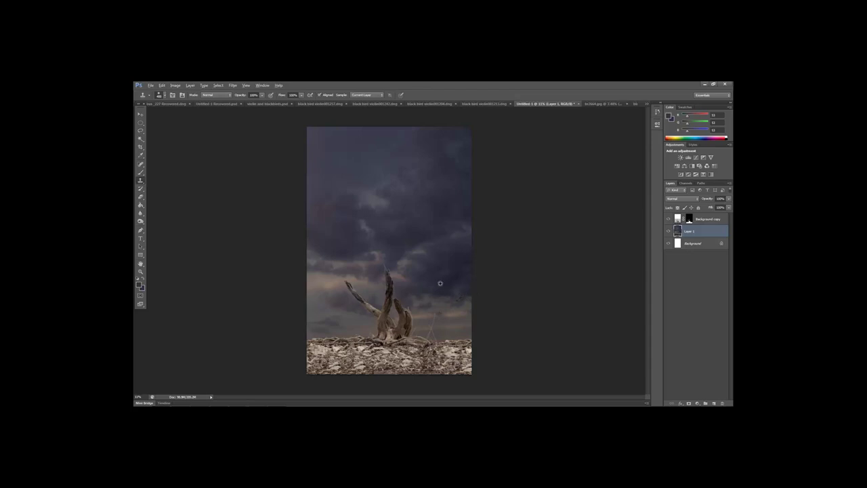
Clone more cloud patches around the removed tree to blend the sky right of the driftwood stump
left_click(439, 279, "alt")
left_click(461, 301)
left_click(439, 280, "alt")
left_click_drag(473, 299, 447, 273)
left_click(437, 267, "alt")
left_click(452, 260, "alt")
left_click(439, 281, "alt")
left_click(445, 307)
key("ctrl+z")
left_click(454, 315, "alt")
mouse_move(439, 315)
left_mouse_down()
mouse_move(419, 320)
mouse_move(436, 315)
left_mouse_up()
left_click(454, 313, "alt")
Apply a Gaussian Blur with a 15-pixel radius to the sky layer
left_click(232, 85)
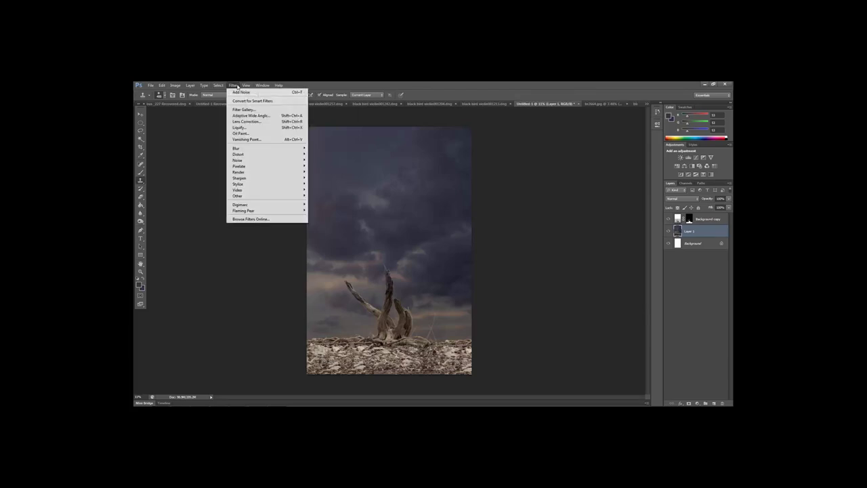
mouse_move(283, 148)
left_click(324, 192)
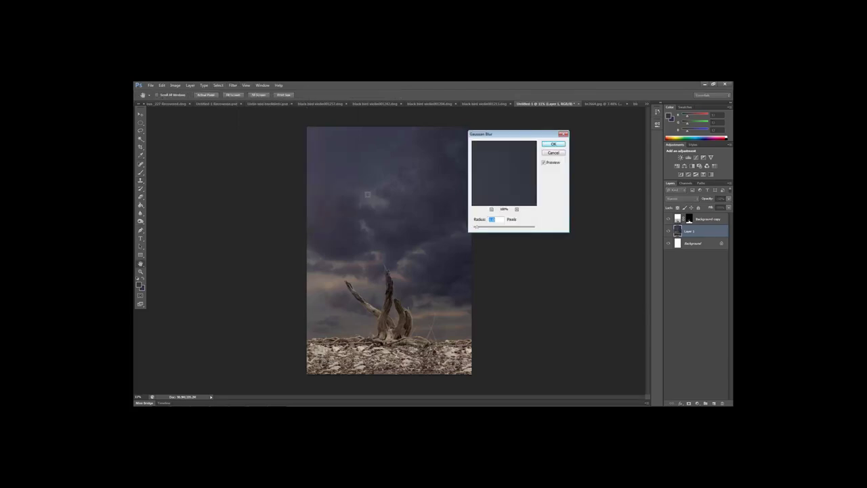
left_click(489, 230)
double_click(494, 219)
type("25")
left_click(480, 219)
type("15")
left_click(558, 145)
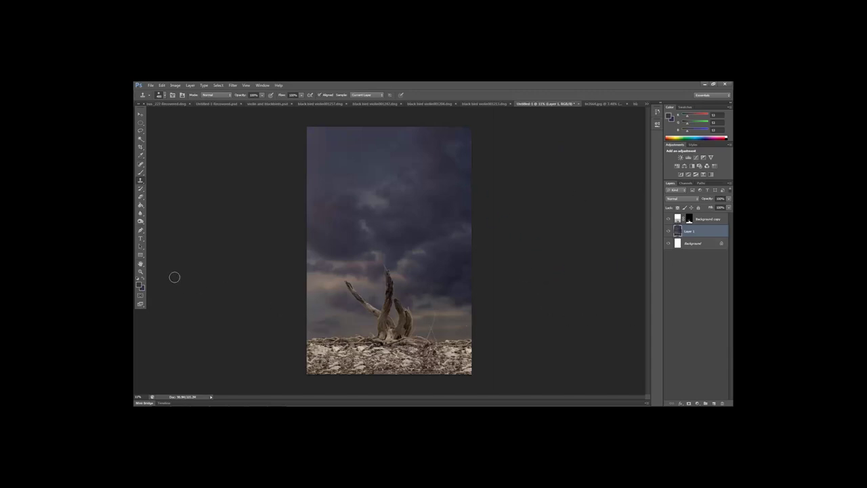
Select the sky area on the driftwood layer's mask with the Magic Wand, and invert the selection to the driftwood and shore
left_click(140, 271)
left_click_drag(355, 305, 419, 338)
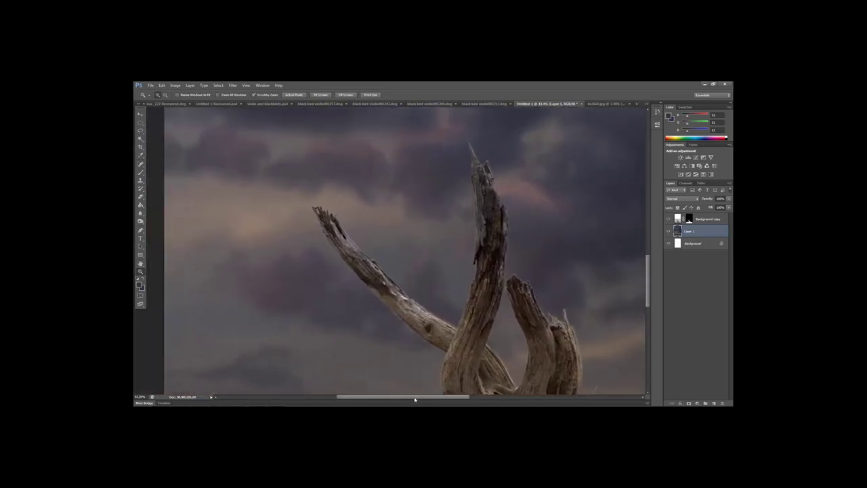
left_click_drag(414, 398, 445, 401)
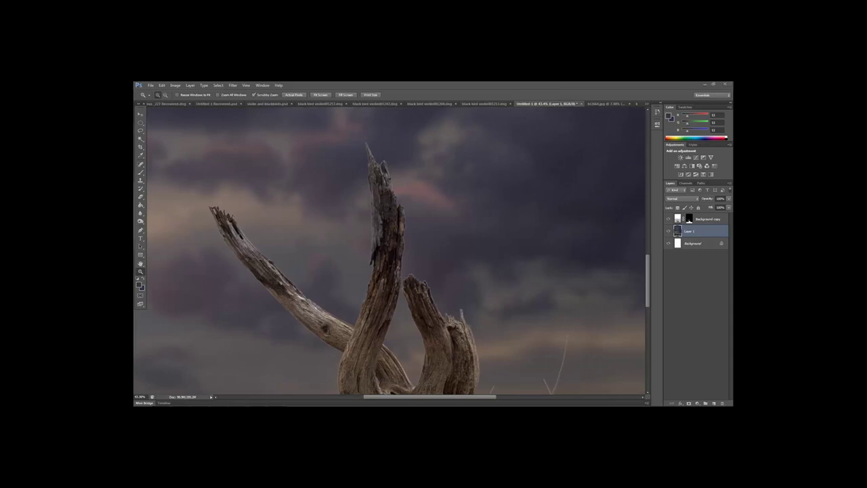
key("ctrl+0")
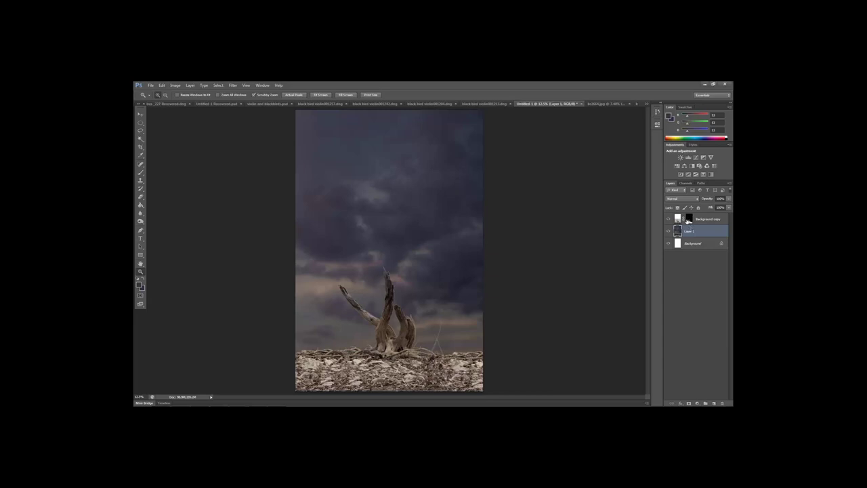
left_click(689, 220)
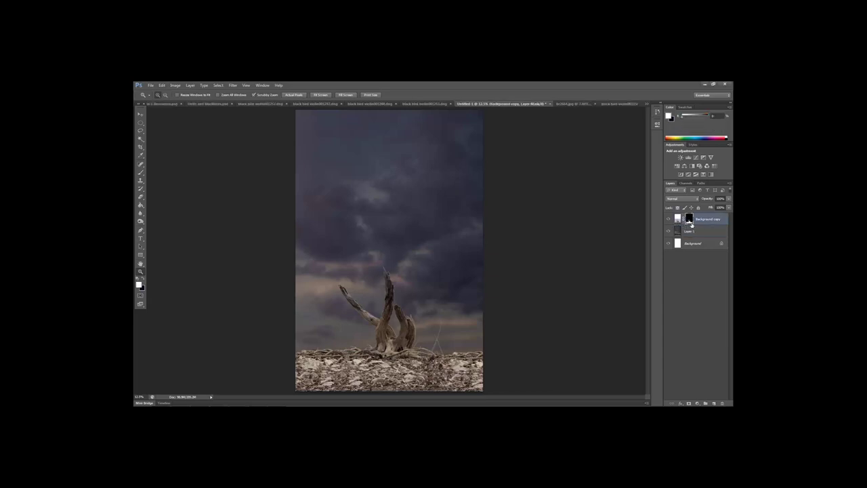
left_click(141, 145)
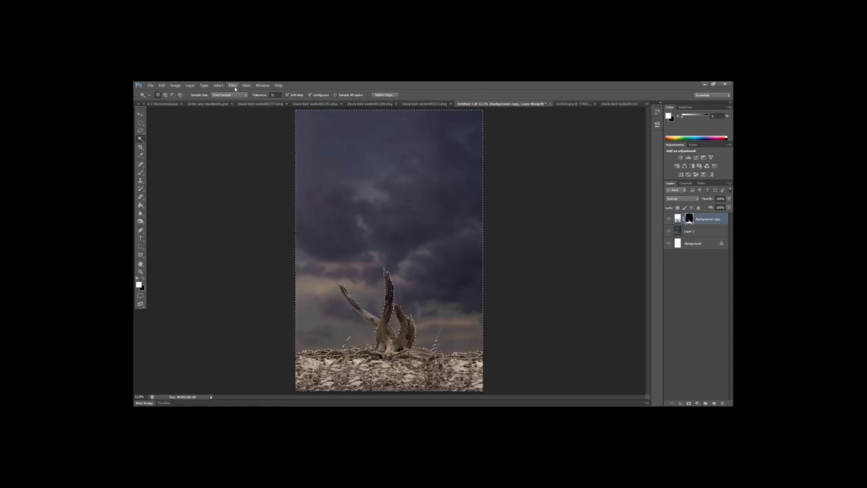
left_click(218, 85)
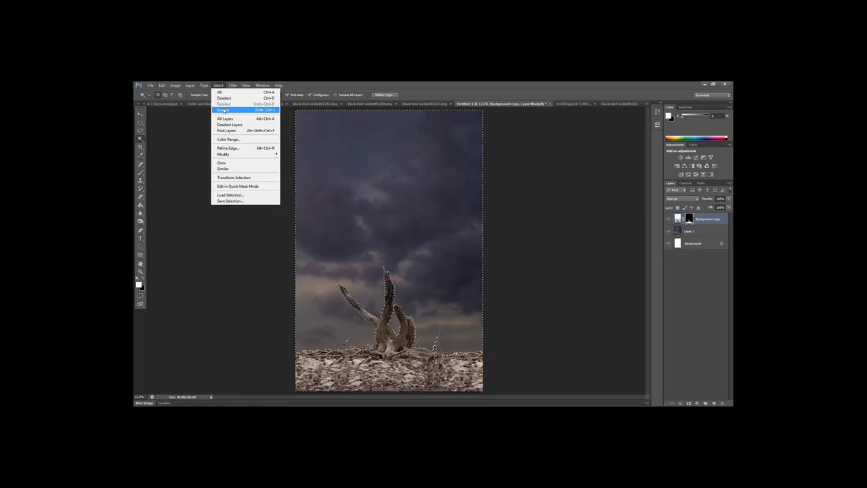
left_click(222, 109)
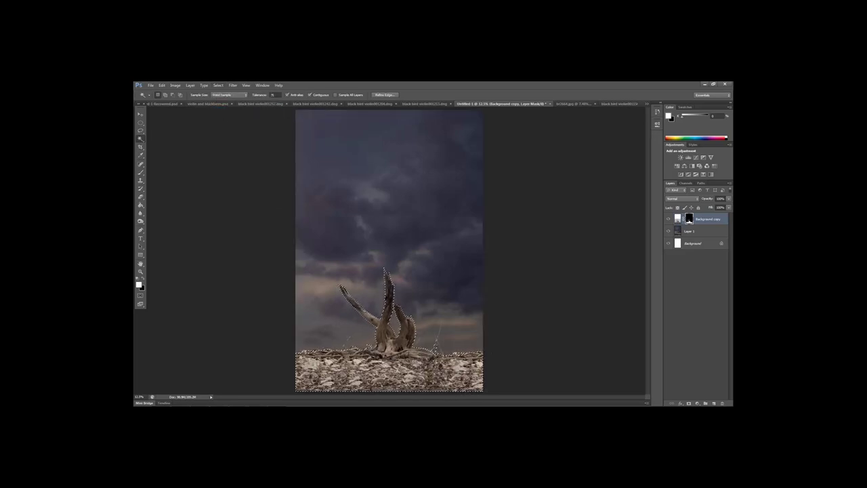
Try contracting the driftwood and shore selection by 15 pixels, check it along the branches, and undo the contraction
left_click(219, 85)
mouse_move(268, 154)
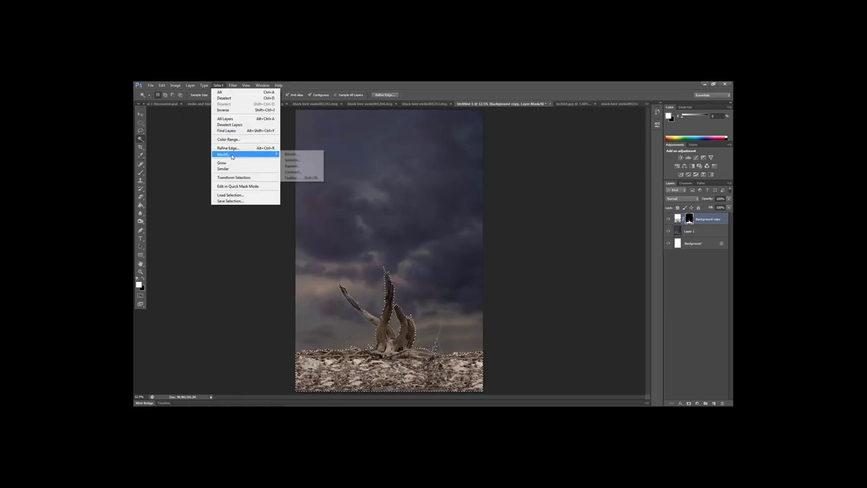
left_click(302, 173)
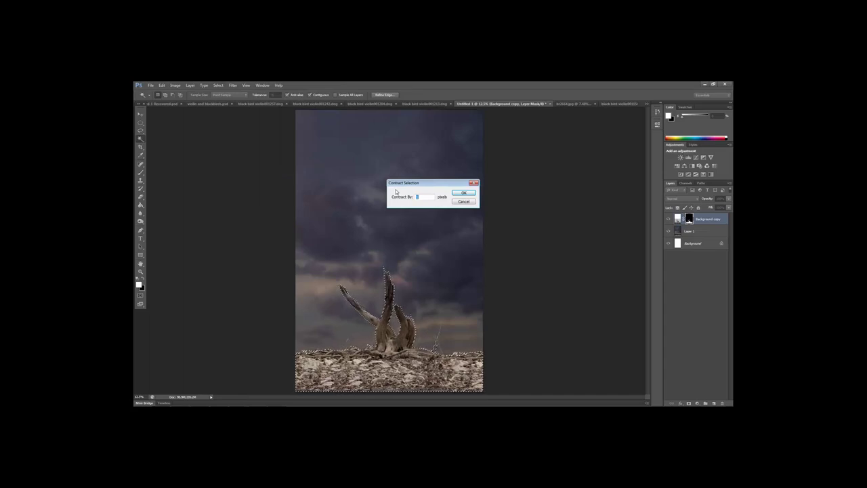
type("15")
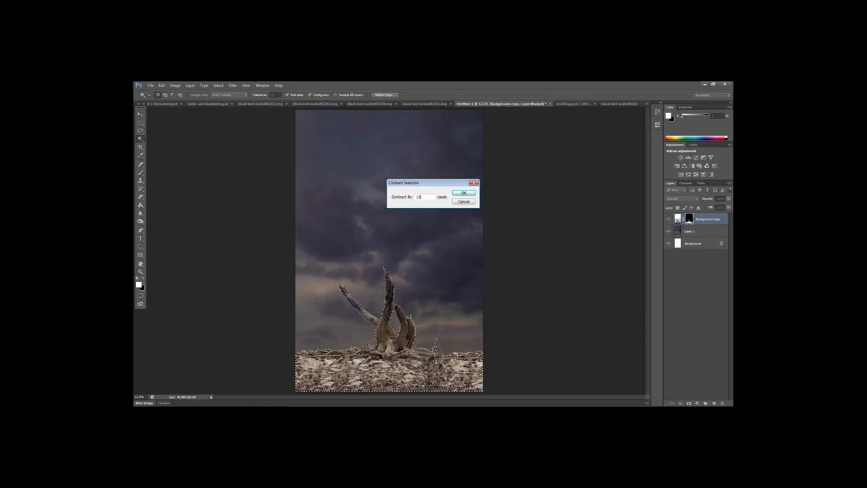
left_click(461, 193)
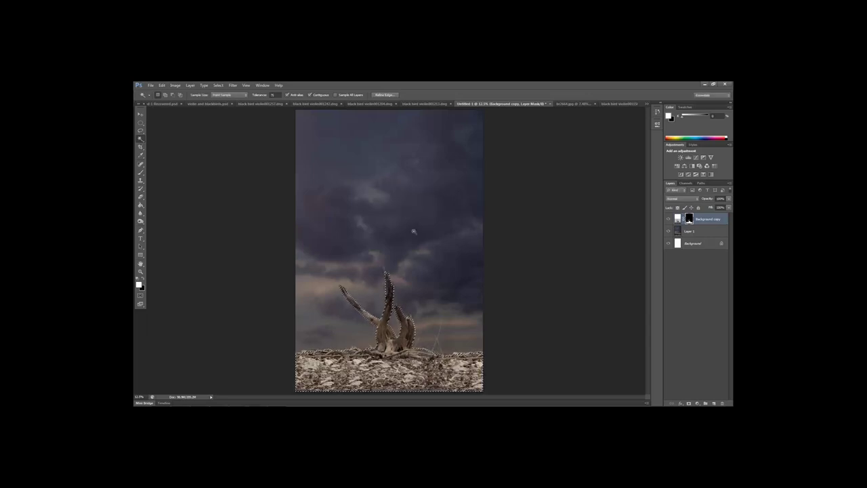
key("z")
left_click_drag(397, 332, 411, 282)
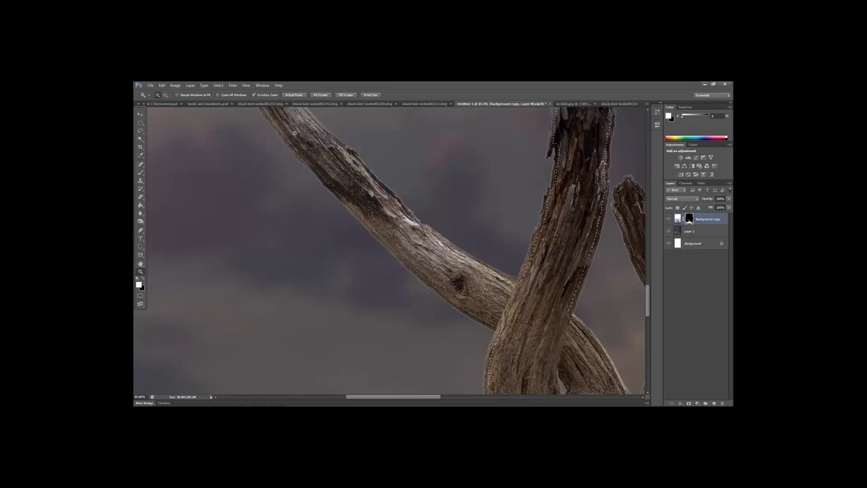
left_click(162, 86)
left_click(174, 93)
Try contracting the driftwood and shore selection again, and undo that contraction
left_click(246, 85)
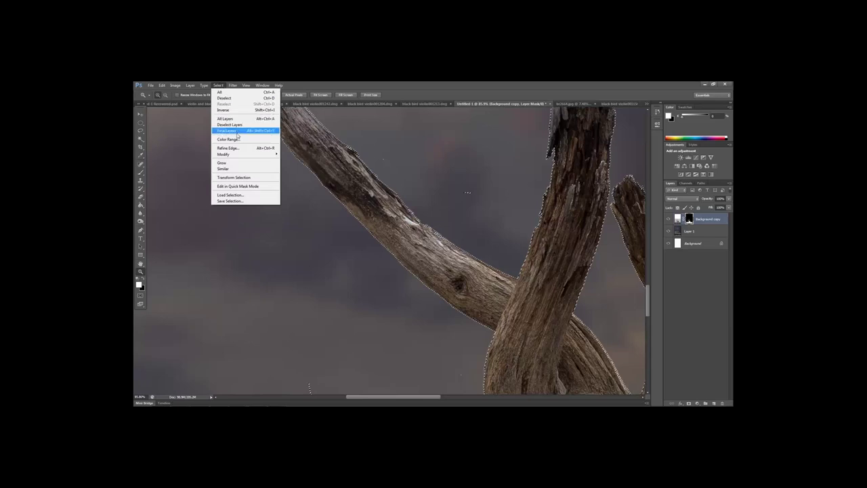
mouse_move(241, 155)
left_click(311, 178)
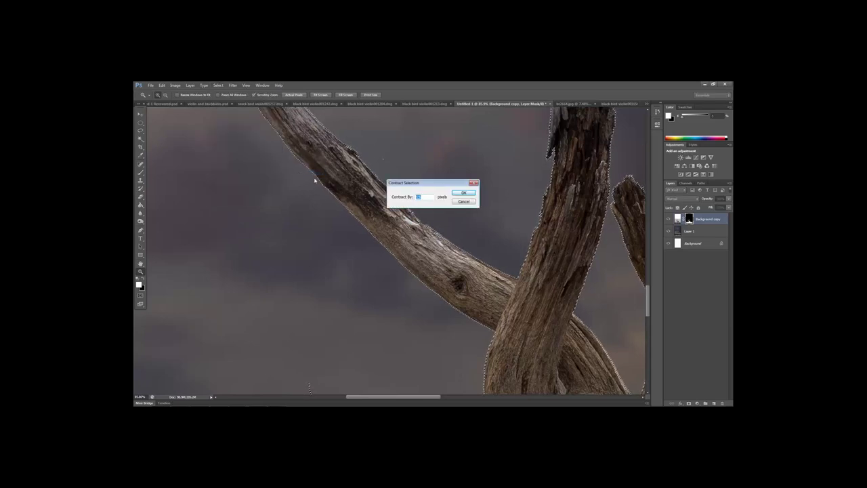
left_click(463, 193)
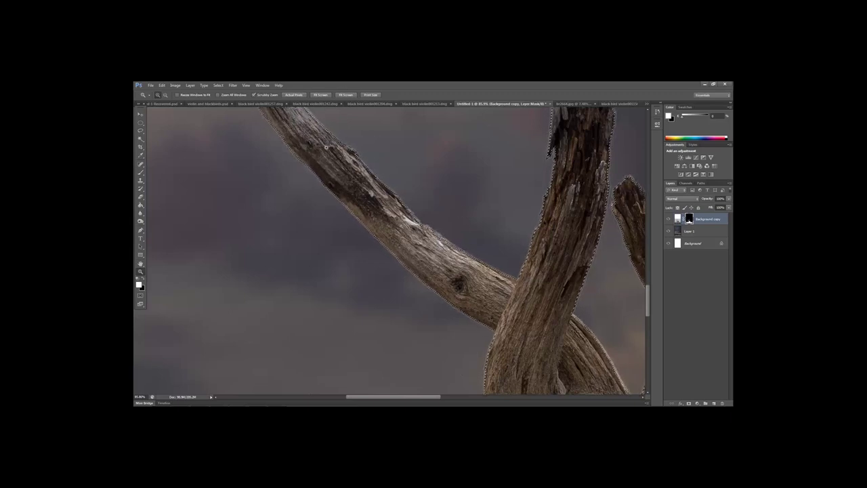
left_click(162, 85)
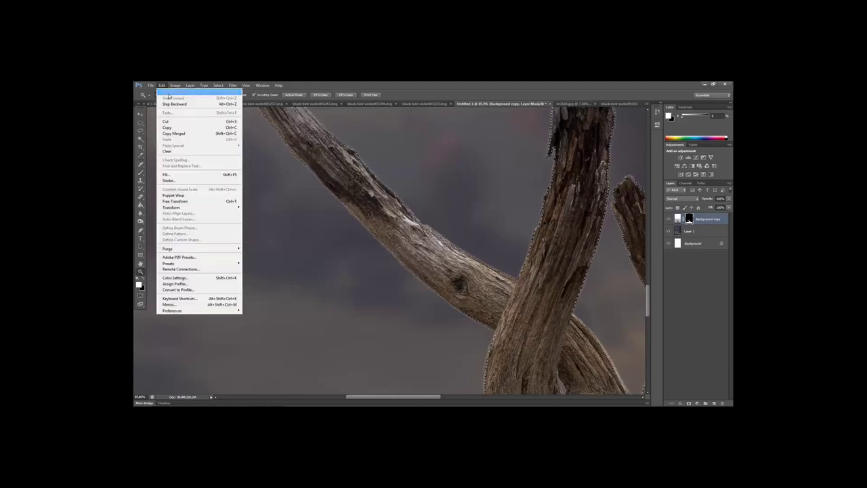
left_click(162, 84)
left_click(218, 84)
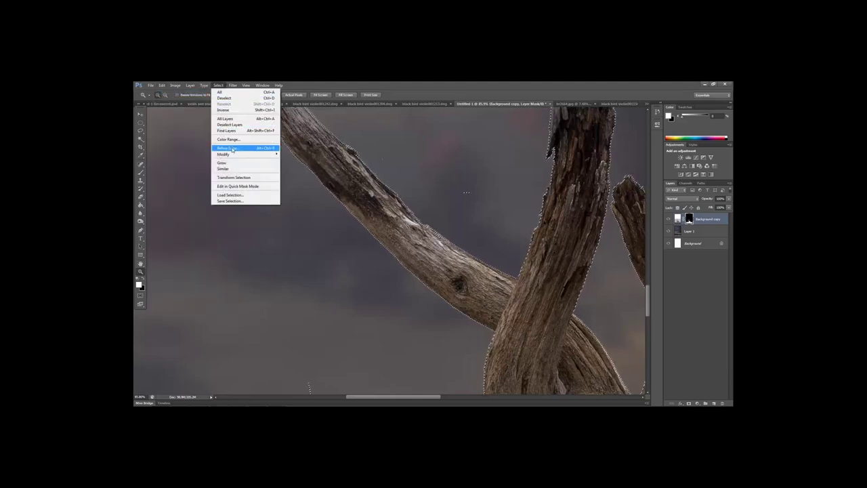
mouse_move(234, 154)
left_click(293, 177)
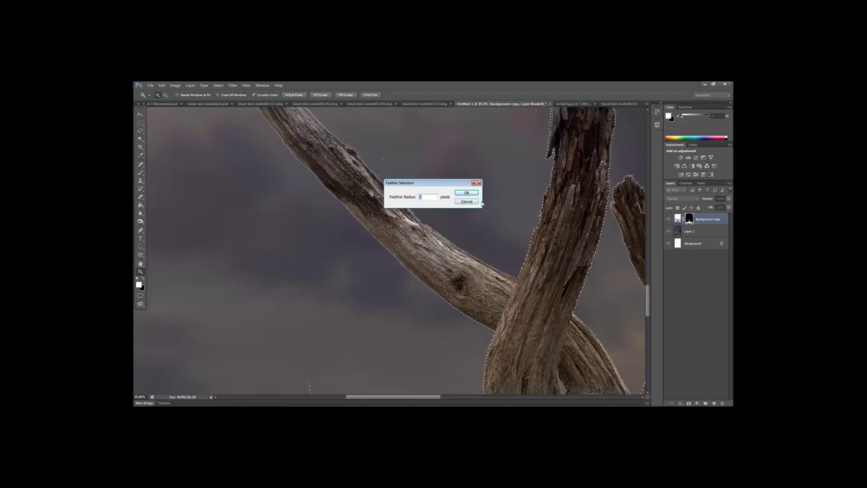
left_click(466, 193)
Contract the driftwood and shore selection on the layer mask
left_click(218, 85)
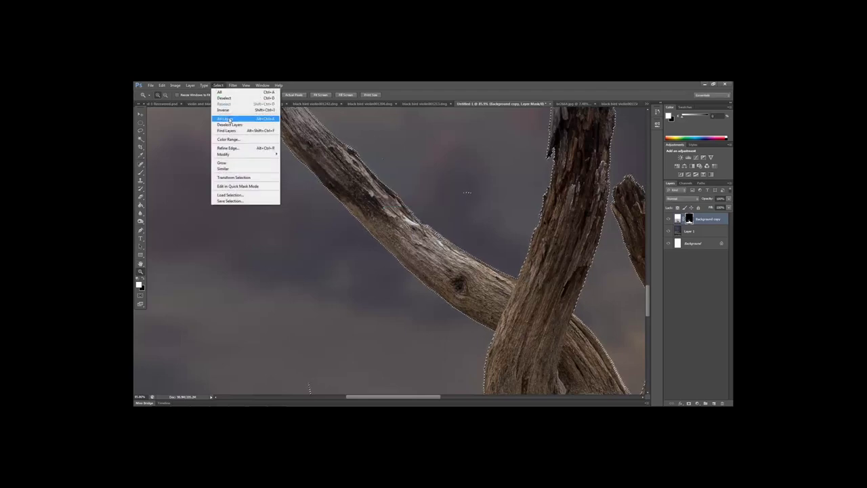
mouse_move(234, 155)
left_click(292, 170)
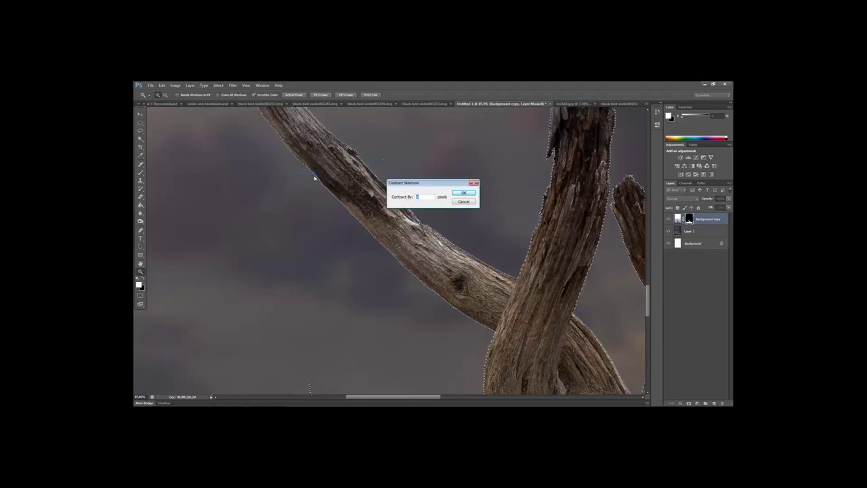
key("Return")
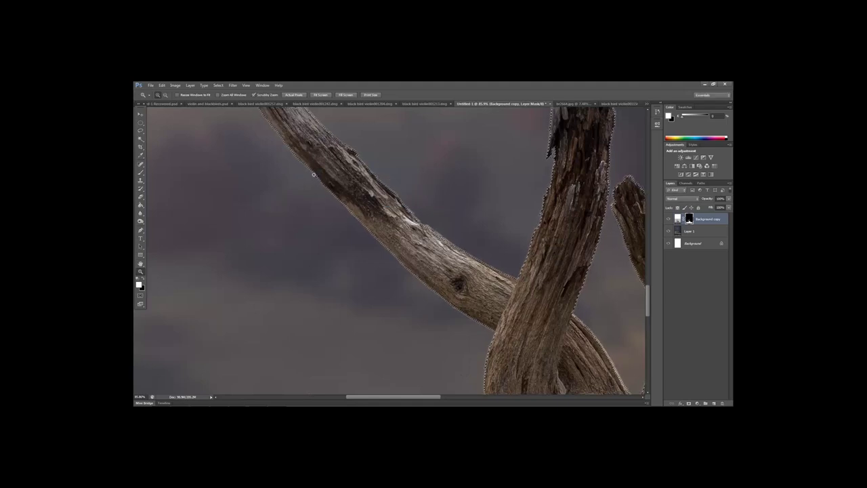
left_click_drag(232, 270, 214, 271)
Invert the contracted selection so that it covers the sky around the driftwood and above the shore
left_click(246, 85)
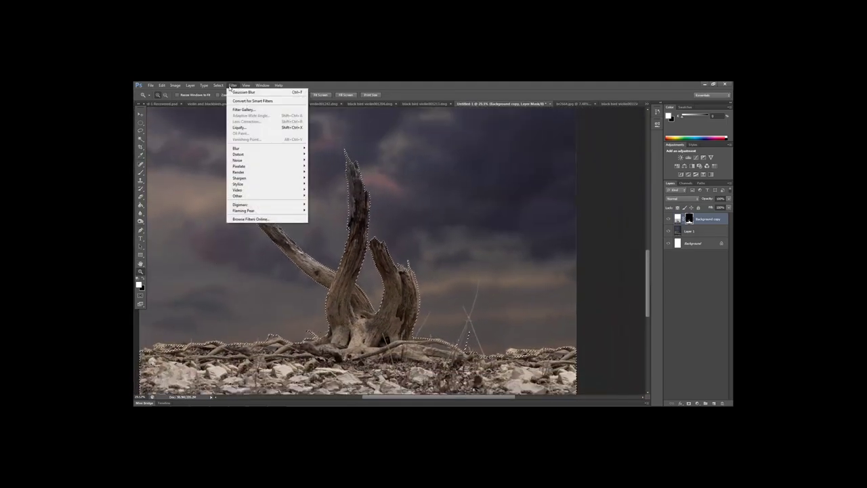
mouse_move(218, 85)
left_click(227, 110)
left_click_drag(305, 213, 291, 256)
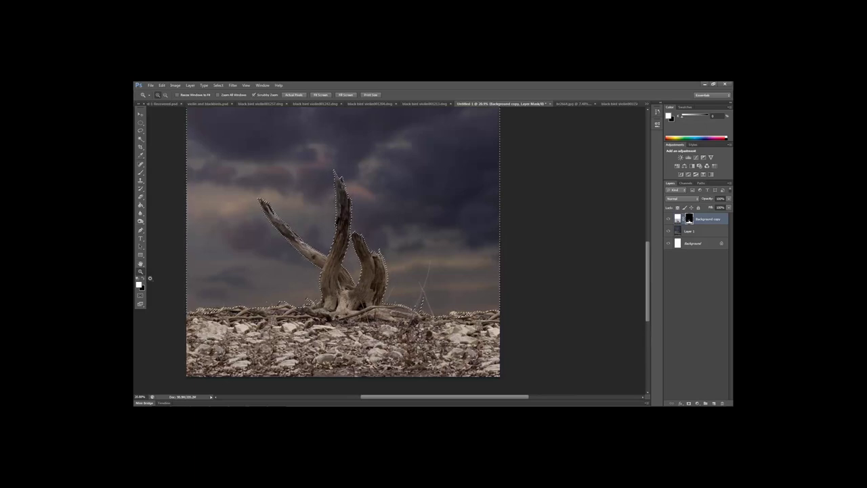
Paint black on the Background copy layer's mask with a much larger brush, covering the selected edges around the driftwood and shore
left_click(140, 174)
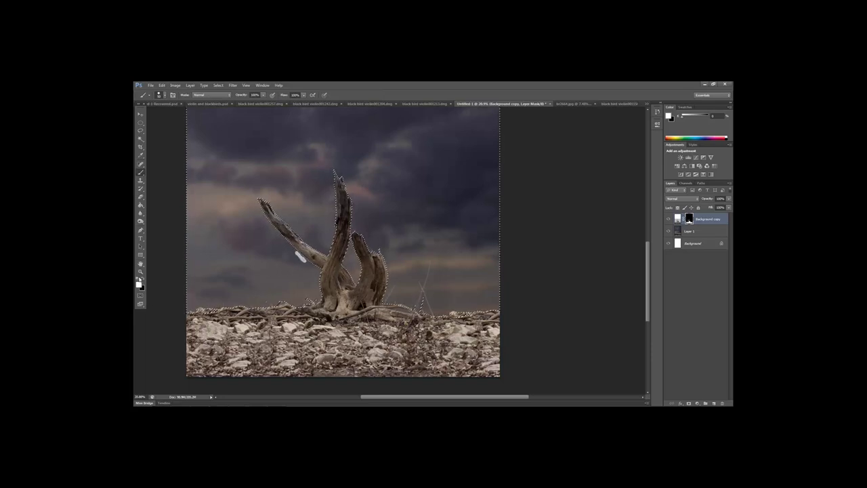
left_click(143, 279)
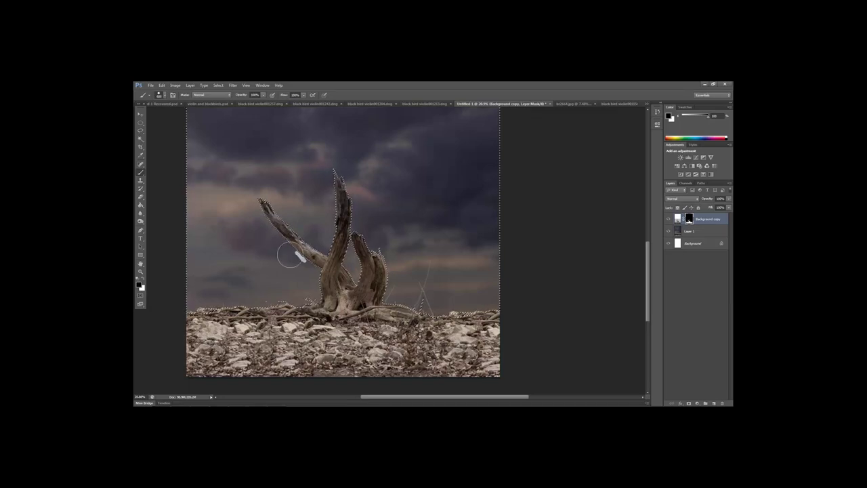
key("bracketright")
key("bracketright")
key("bracketright")
key("bracketright")
key("bracketright")
key("bracketright")
key("bracketright")
key("bracketright")
left_click(291, 253)
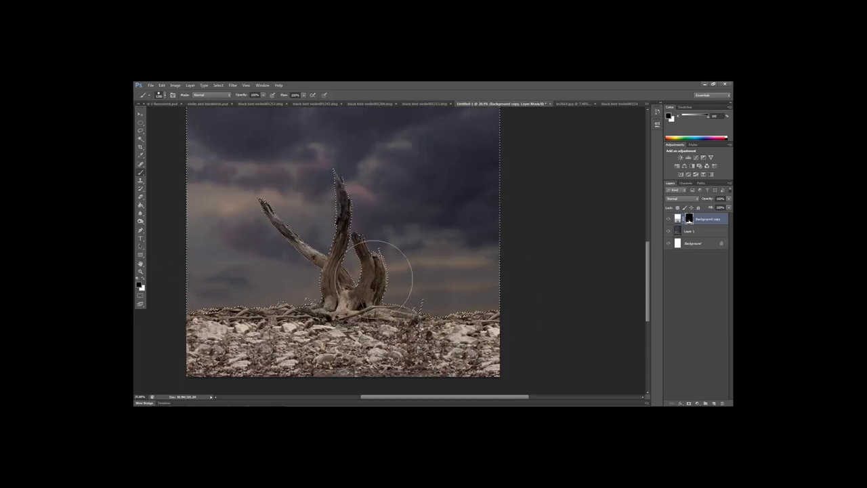
Deselect the sky area and check the cleaned edges of the driftwood branches close up and in the full composition
left_click(140, 271)
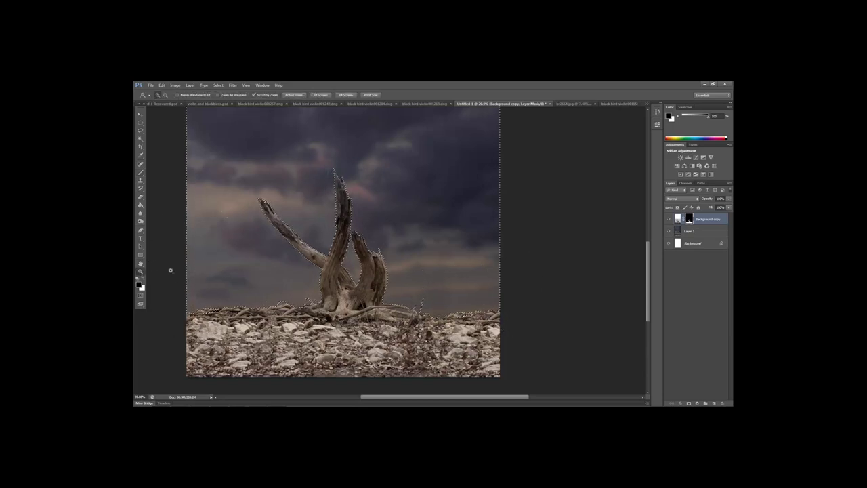
left_click_drag(299, 310, 298, 312)
left_click(218, 85)
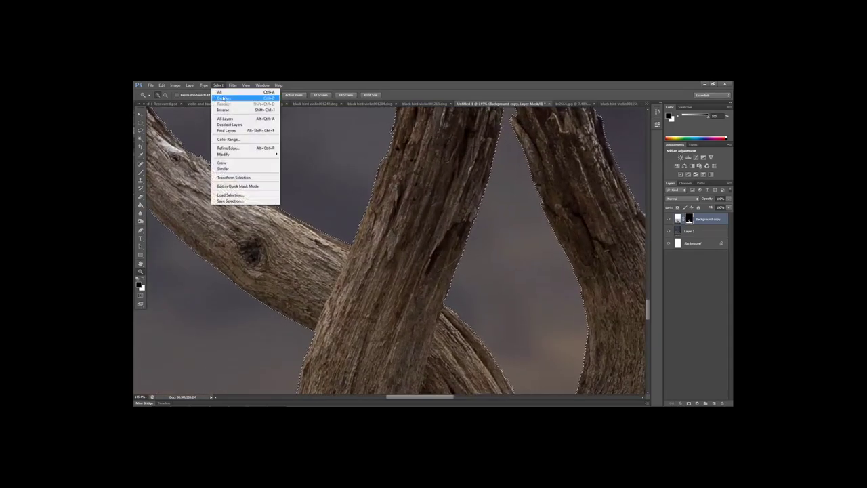
left_click(226, 101)
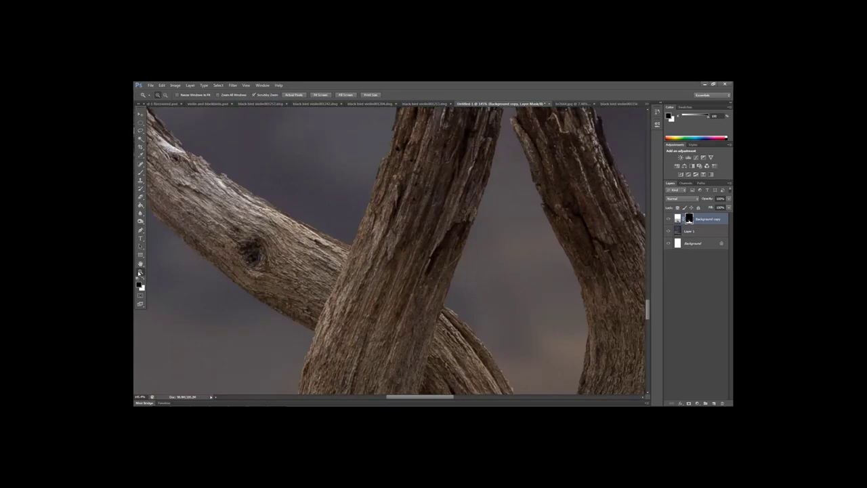
left_click(248, 280, "alt")
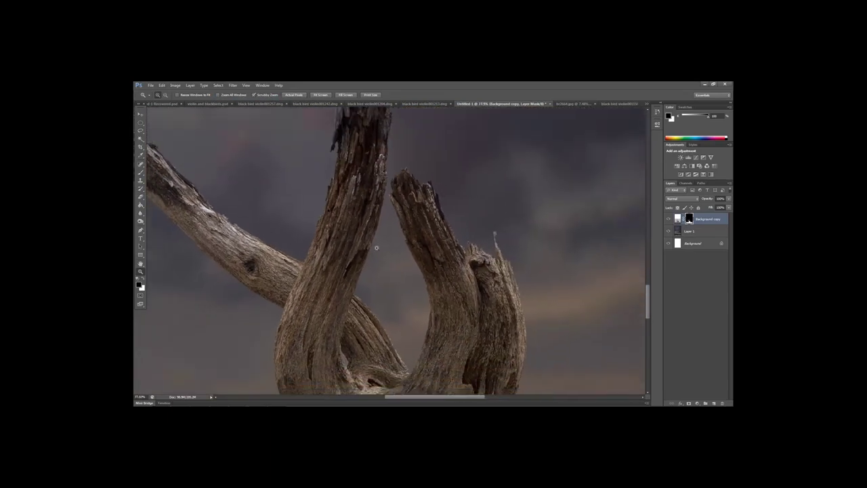
left_click(376, 247, "alt")
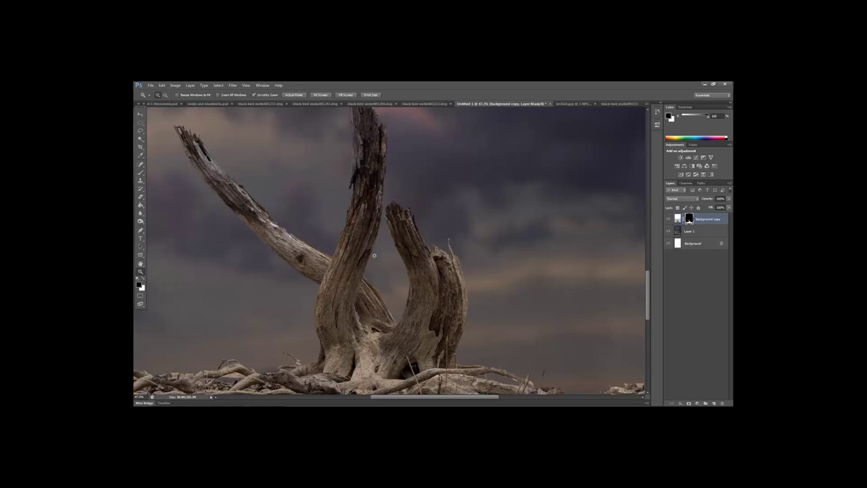
left_click(424, 305, "alt")
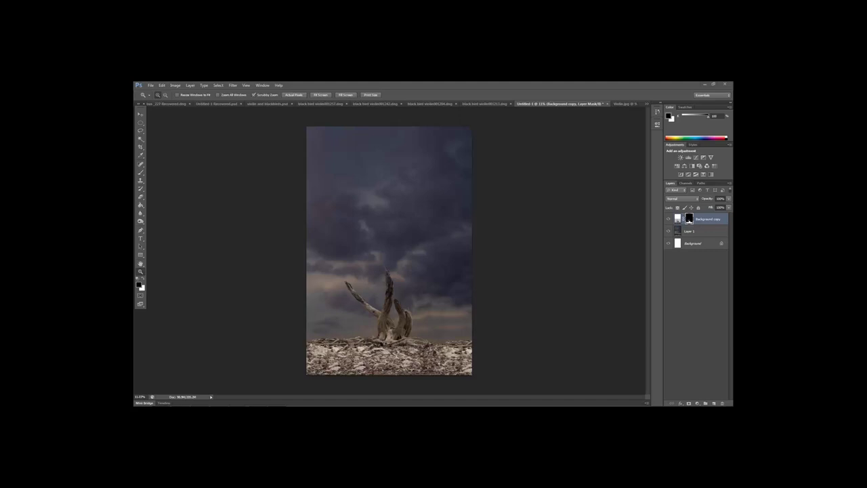
Save the composite on the Desktop as the Photoshop file "Violin and Blackbirds 2" with its layers kept
left_click(150, 86)
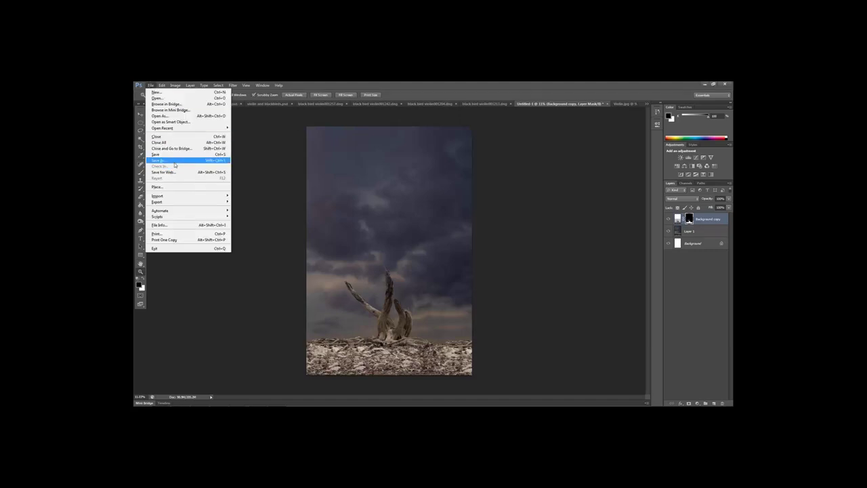
left_click(172, 164)
type("violin")
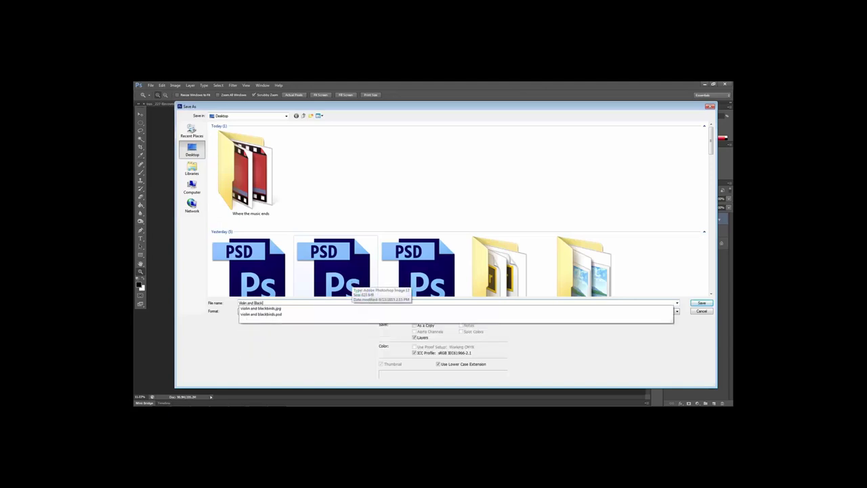
type(" and Blackbirds 2")
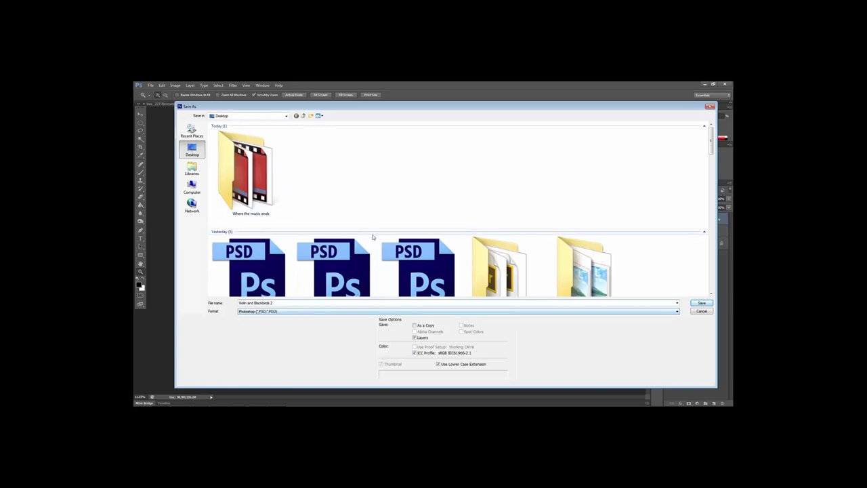
left_click(702, 303)
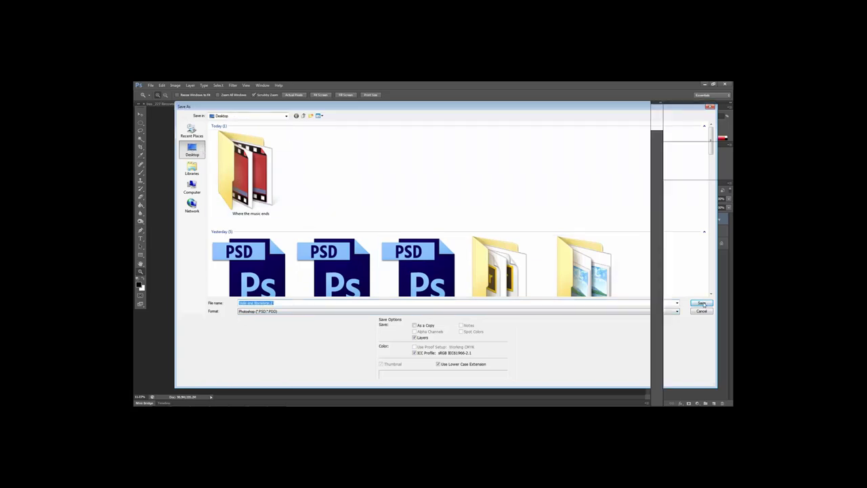
left_click(502, 183)
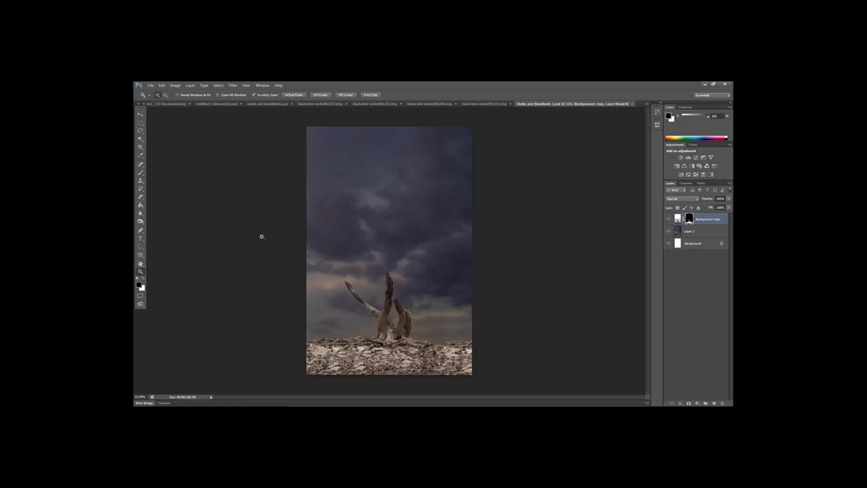
Create a history snapshot of the composite's current state and put the History list away
left_click(262, 86)
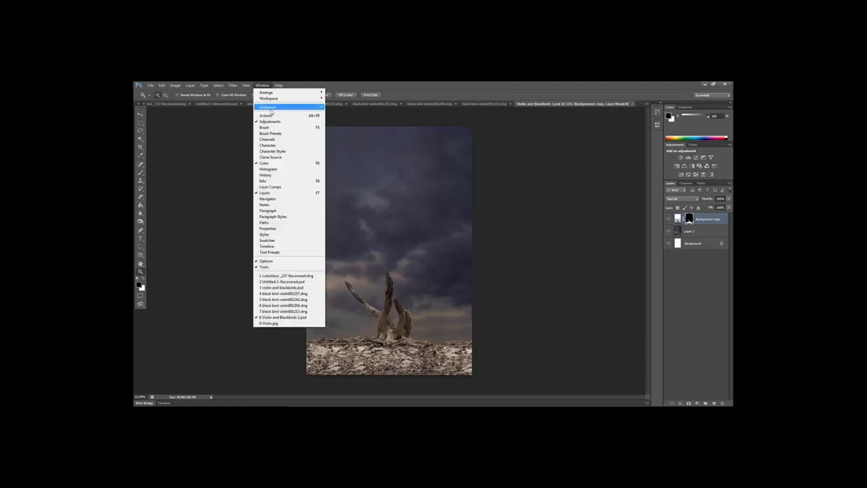
left_click(265, 174)
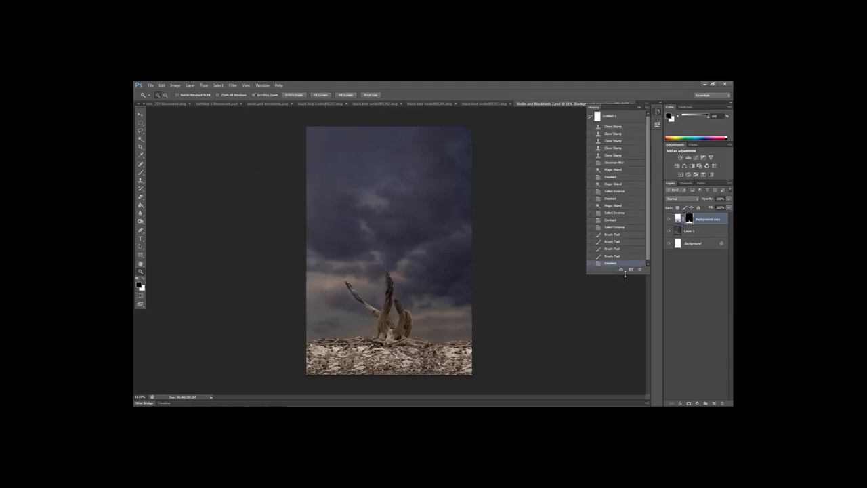
left_click(630, 270)
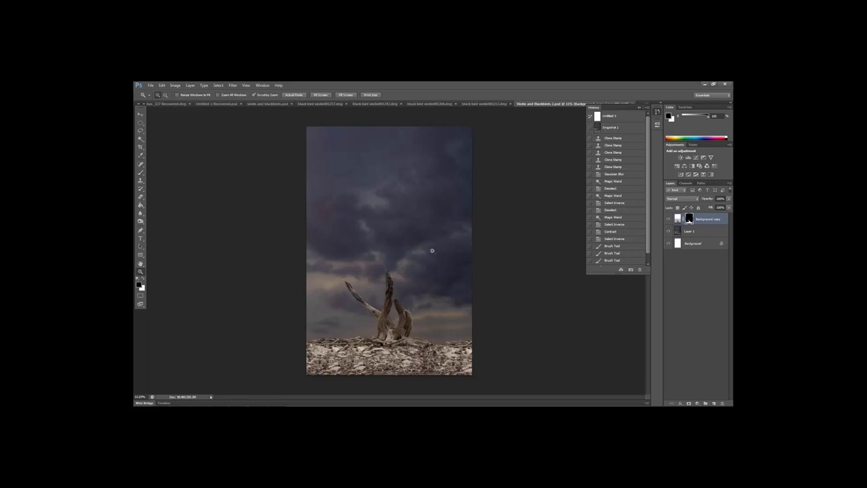
left_click(638, 107)
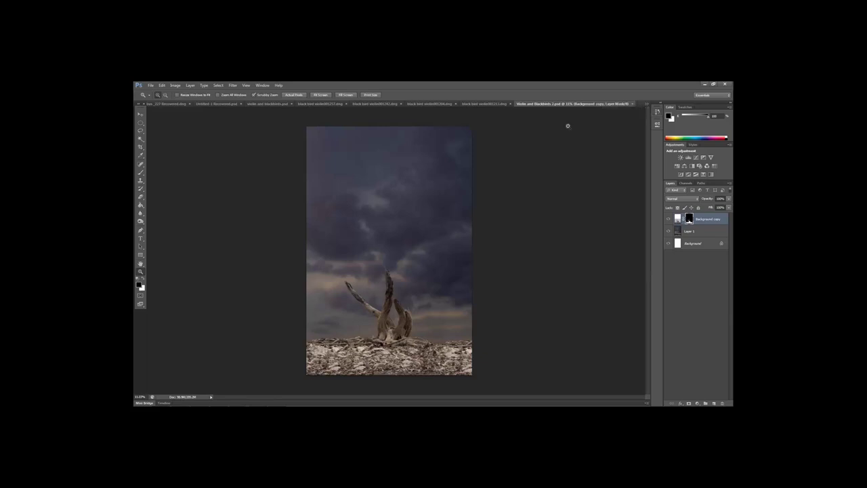
Switch to the Violin.jpg document and duplicate its Blue channel
left_click(652, 103)
left_click(662, 164)
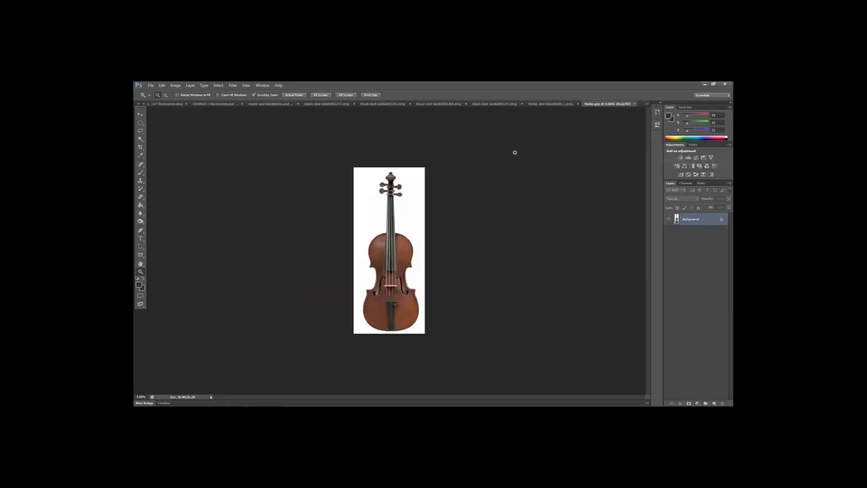
left_click(373, 222)
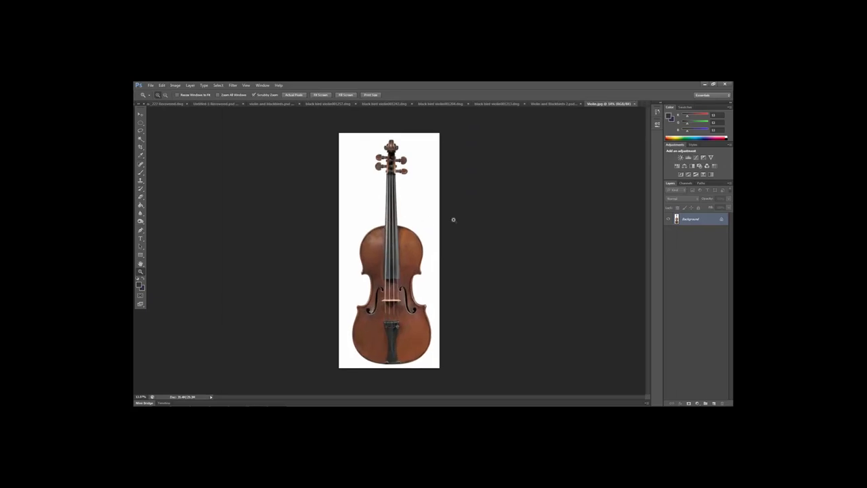
left_click(685, 182)
left_click_drag(681, 227, 713, 402)
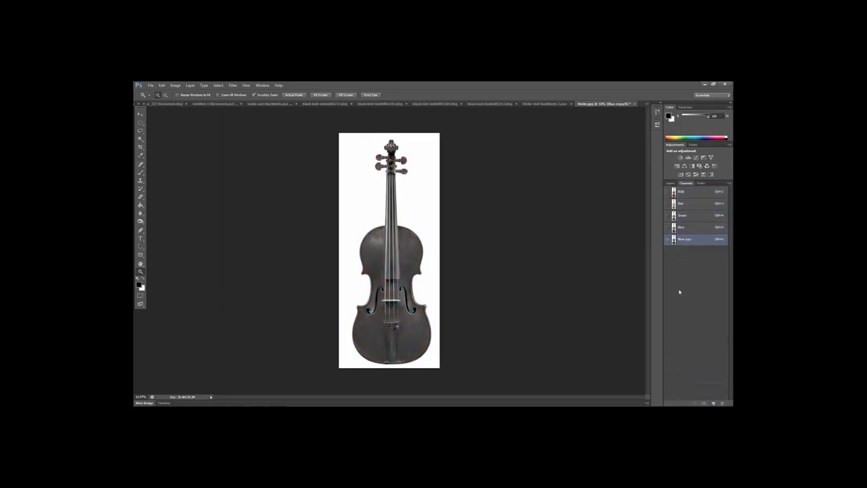
Apply Levels to the Blue copy channel, darkening the violin to a black silhouette against the white background
left_click(174, 85)
mouse_move(203, 100)
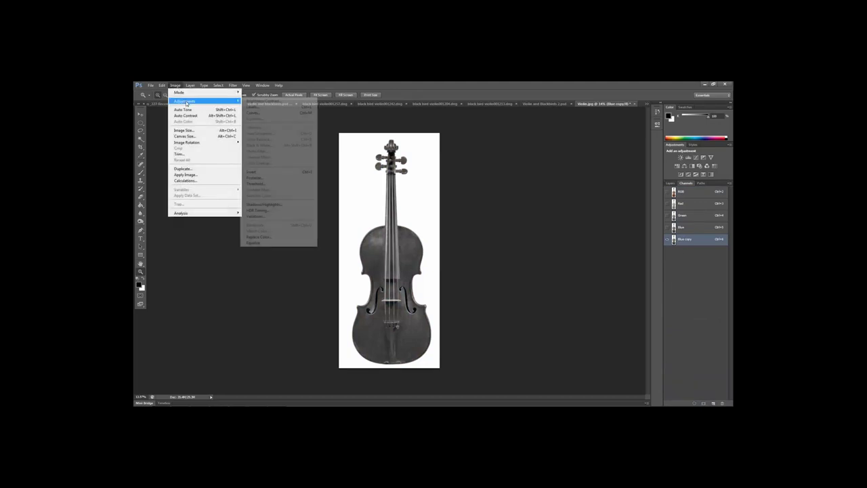
left_click(271, 107)
mouse_move(561, 193)
left_mouse_down()
mouse_move(526, 194)
mouse_move(545, 194)
left_mouse_up()
left_click_drag(482, 194, 561, 193)
left_click_drag(492, 195, 585, 192)
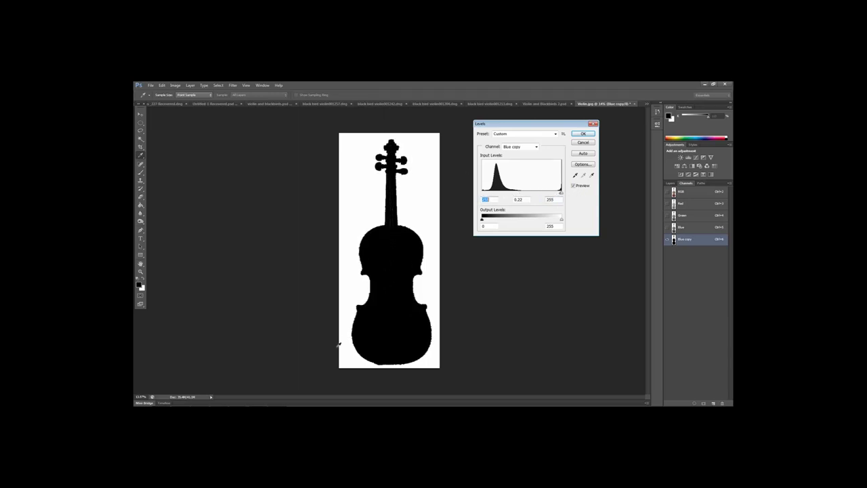
left_click(560, 194)
left_click_drag(560, 196, 486, 195)
left_click(582, 134)
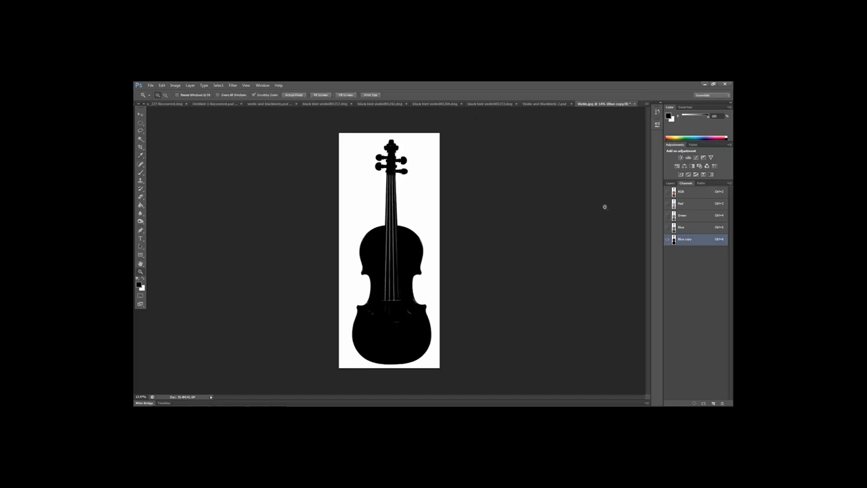
Select the black violin silhouette with the Magic Wand and invert the selection to the white background
left_click(140, 138)
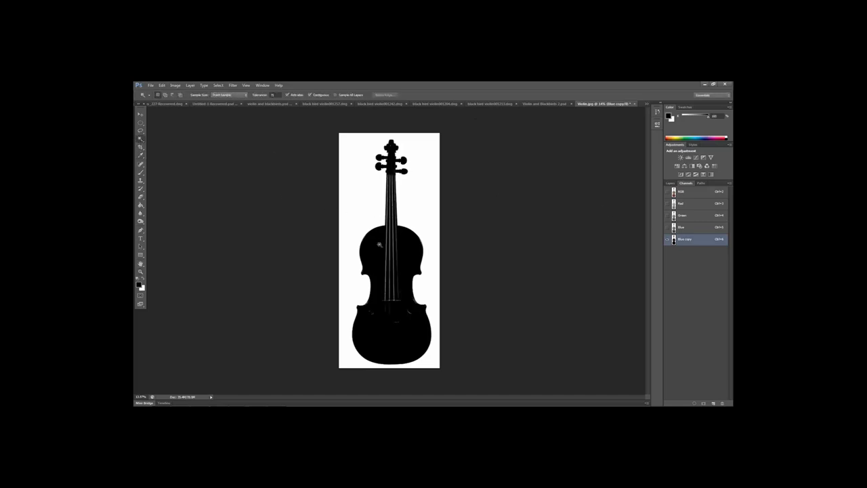
left_click(372, 258)
key("ctrl+shift+i")
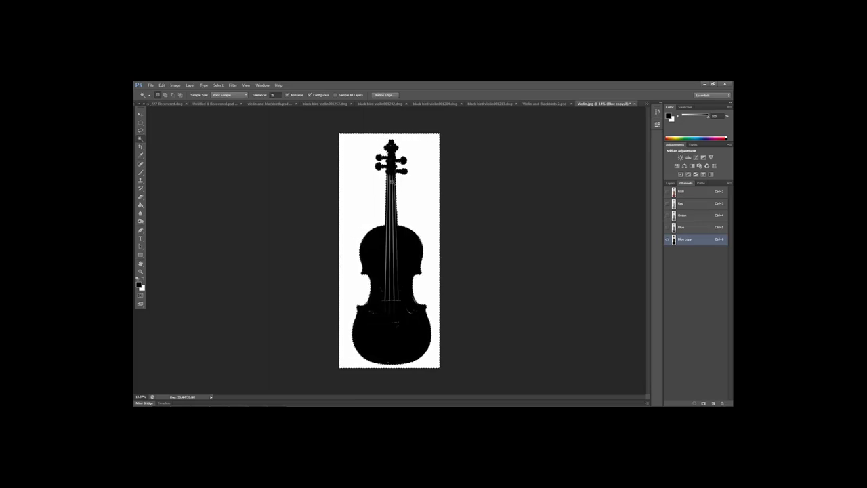
Delete the Blue copy channel and return to the violin's Background layer with the selection kept
left_click_drag(722, 240, 721, 401)
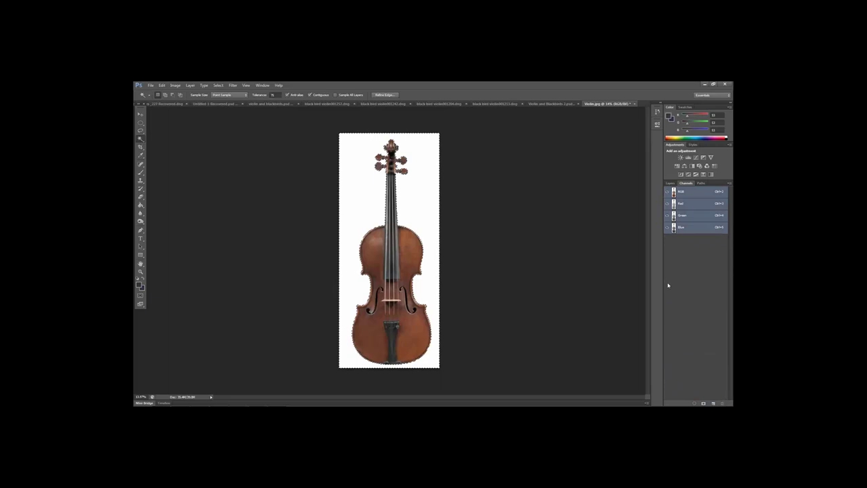
left_click(669, 182)
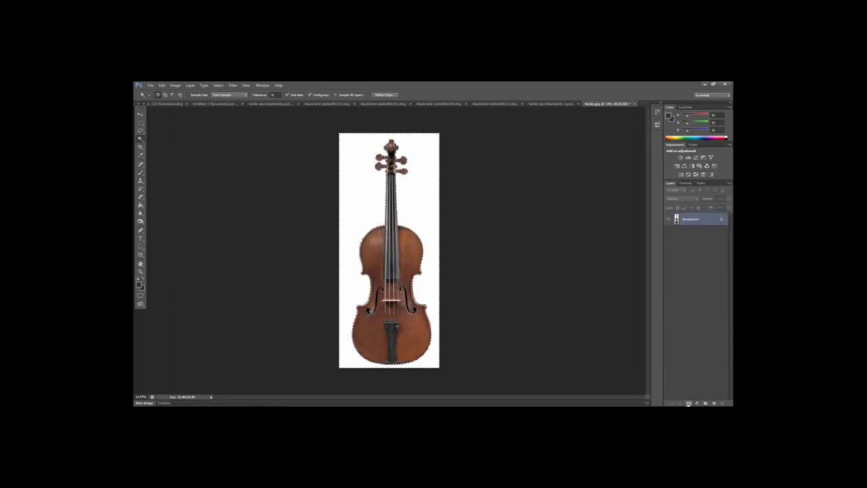
Mask out the white background of the violin layer and bring the cutout into the Violin and Blackbirds 2 document
left_click(688, 402)
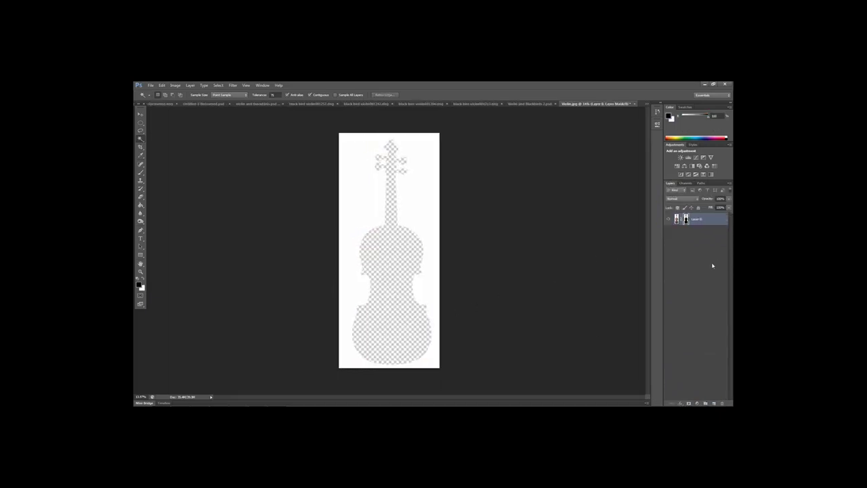
key("ctrl+i")
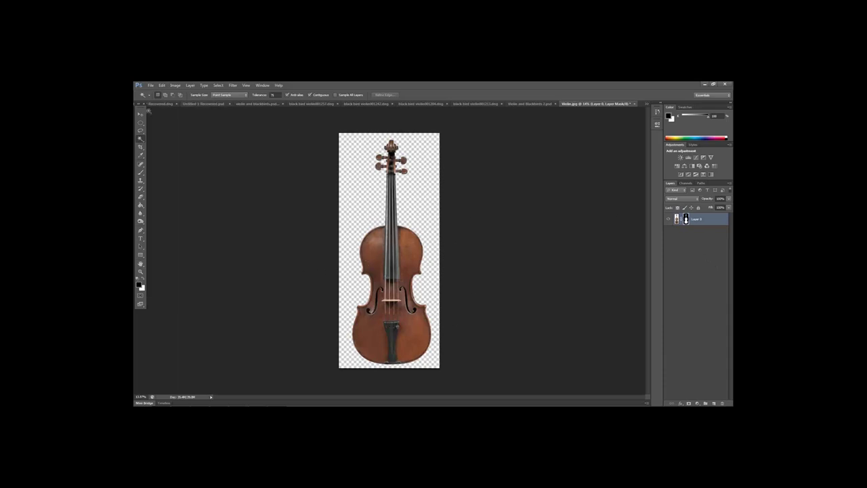
key("v")
mouse_move(386, 269)
left_mouse_down()
mouse_move(381, 261)
mouse_move(339, 269)
mouse_move(415, 193)
mouse_move(382, 222)
mouse_move(474, 236)
mouse_move(517, 106)
mouse_move(449, 176)
mouse_move(396, 289)
mouse_move(388, 263)
left_mouse_up()
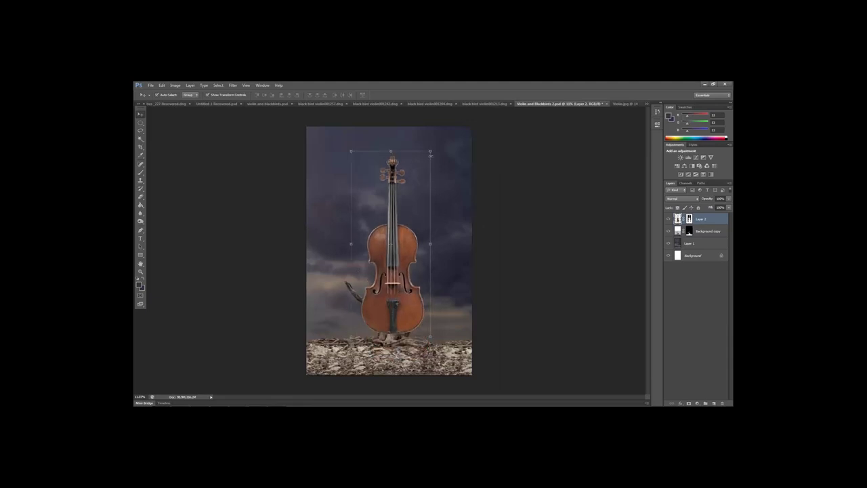
Scale the violin to about 55%, tilt it about 8 degrees counterclockwise, and rest it on the driftwood stump
key("ctrl+t")
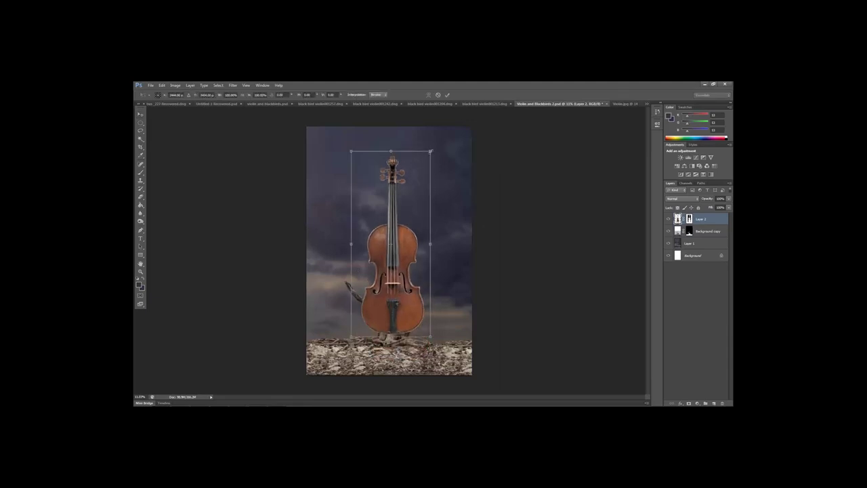
left_click_drag(431, 150, 399, 224)
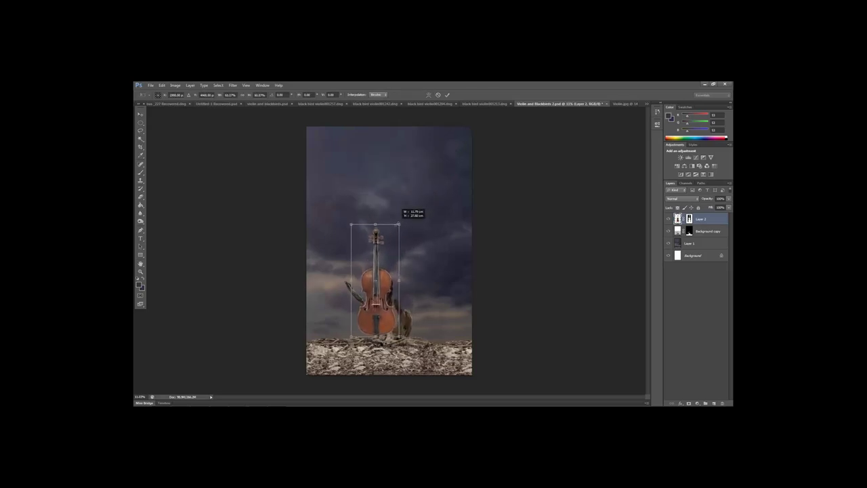
left_click_drag(389, 280, 407, 282)
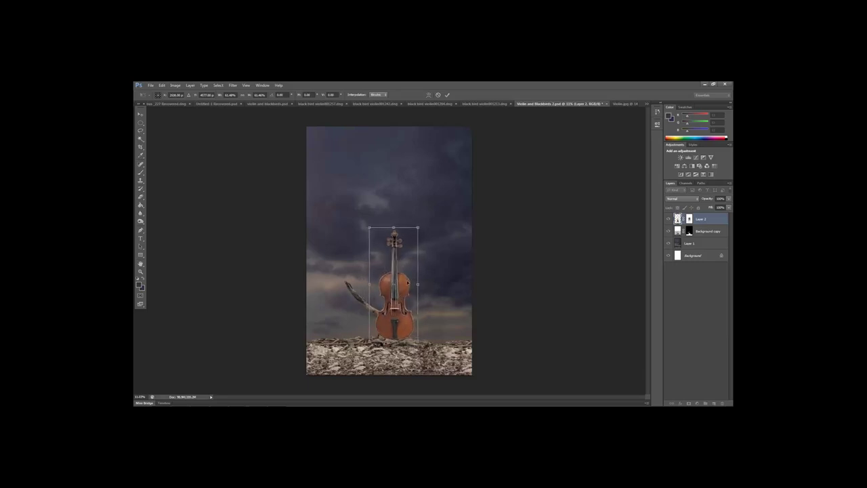
left_click_drag(417, 228, 411, 240)
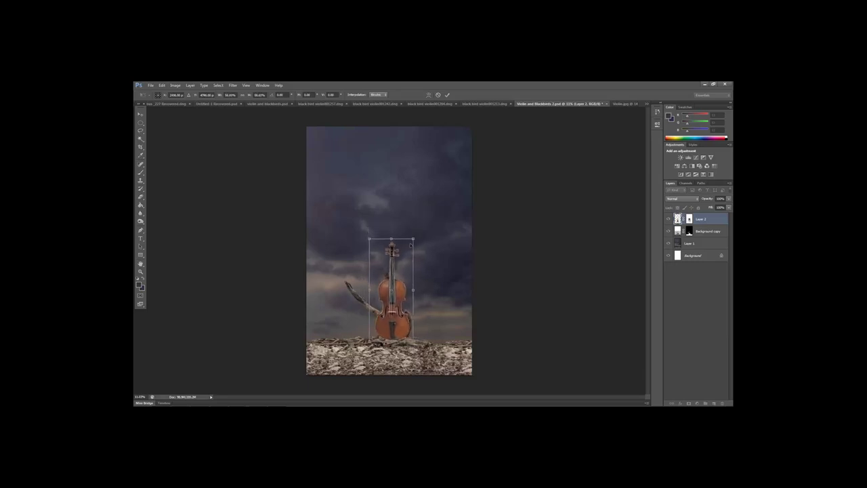
left_click_drag(399, 327, 403, 315)
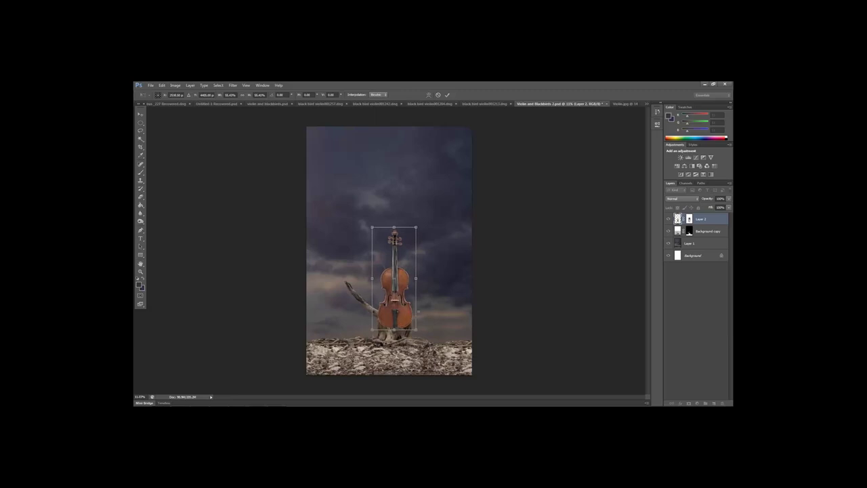
left_click_drag(423, 280, 399, 313)
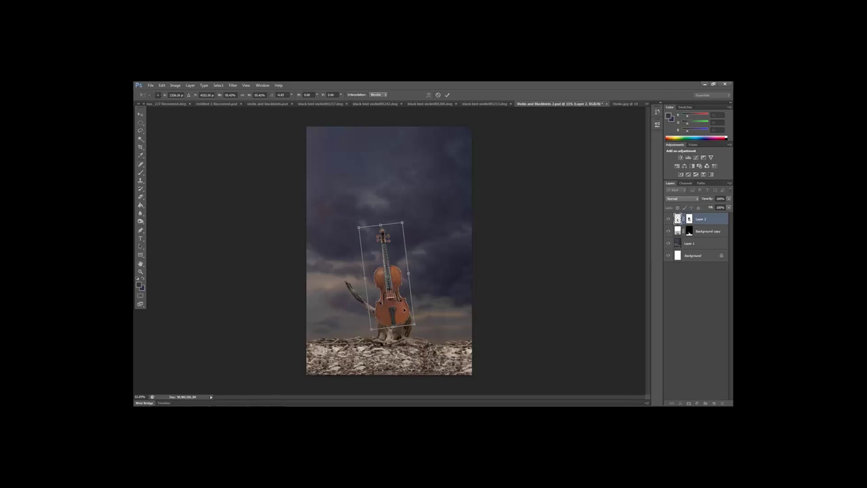
mouse_move(405, 298)
left_mouse_down()
mouse_move(401, 308)
mouse_move(420, 306)
left_mouse_up()
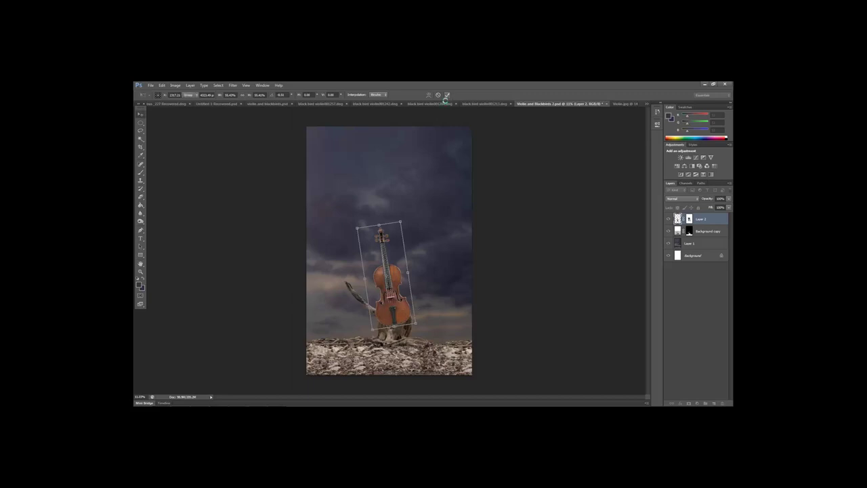
key("Return")
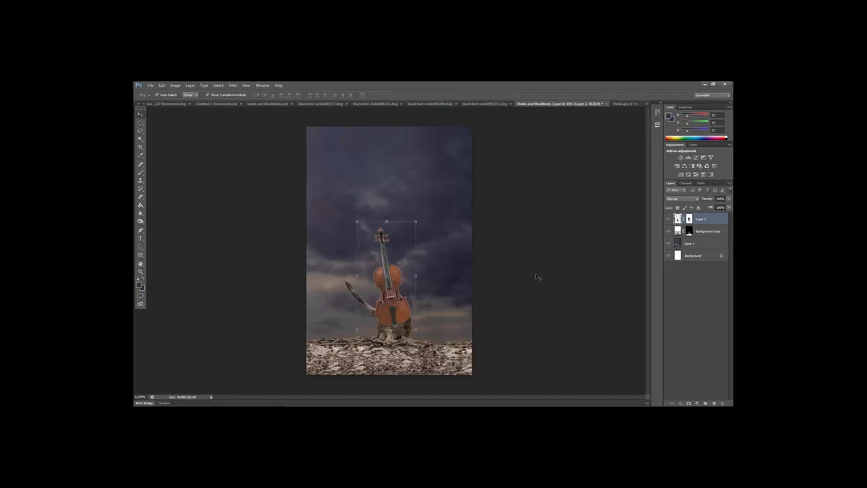
left_click(531, 279)
Try placing the violin layer beneath the driftwood layer, and return it to the top of the stack
left_click_drag(700, 218, 700, 238)
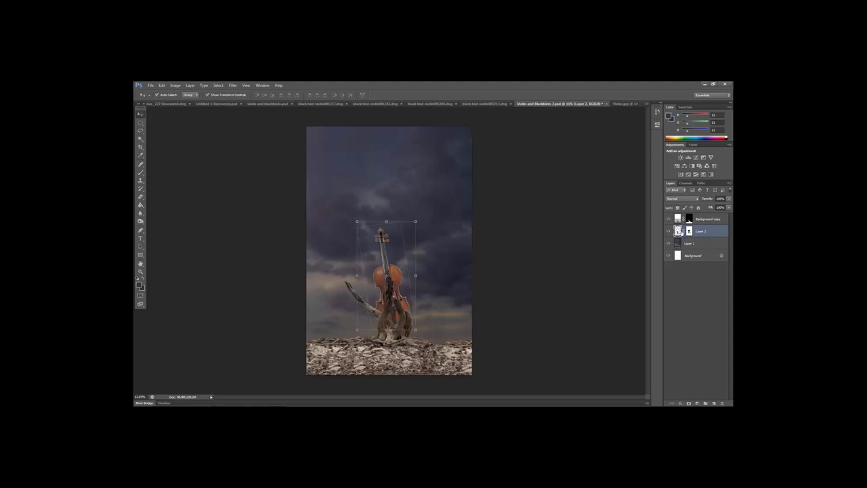
left_click_drag(679, 231, 680, 217)
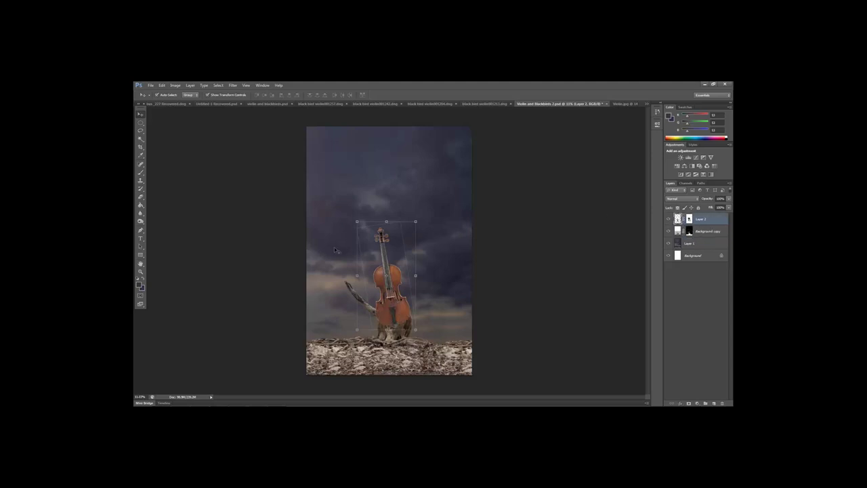
left_click(335, 237)
Paint black on the violin's layer mask with a much smaller brush to erase the faint rectangular outline around the violin
left_click(690, 232)
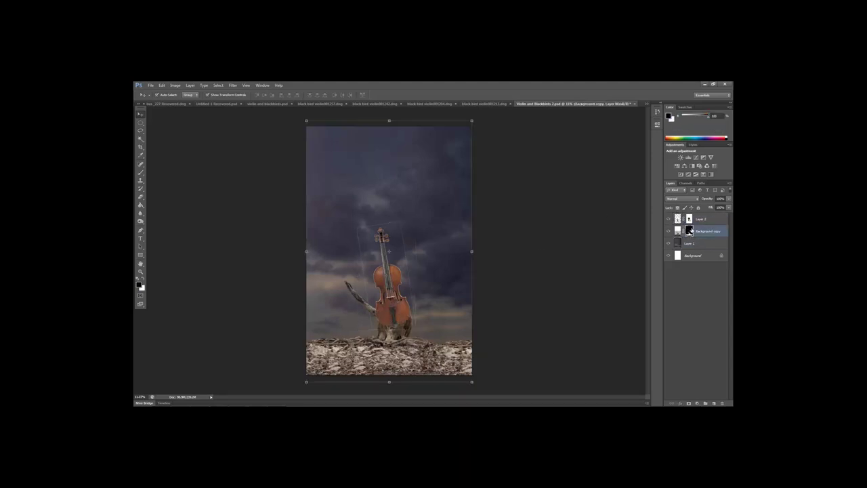
left_click(695, 219)
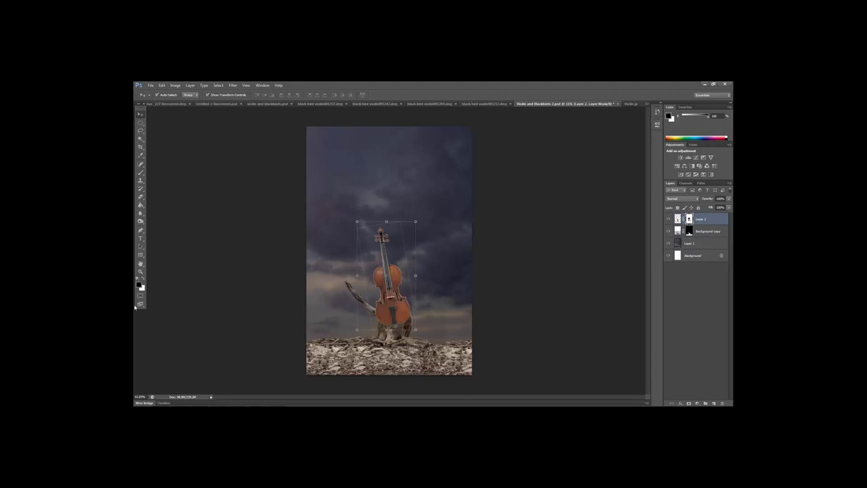
left_click(142, 174)
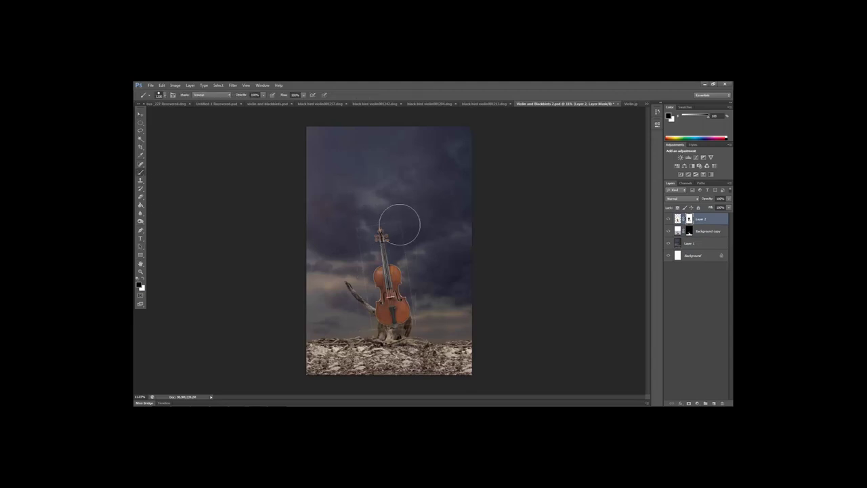
key("bracketleft")
key("bracketleft")
key("bracketleft")
key("bracketleft")
key("bracketleft")
key("bracketleft")
key("bracketleft")
key("bracketleft")
key("bracketleft")
key("bracketleft")
key("bracketleft")
key("bracketleft")
key("bracketleft")
key("bracketleft")
left_click(161, 86)
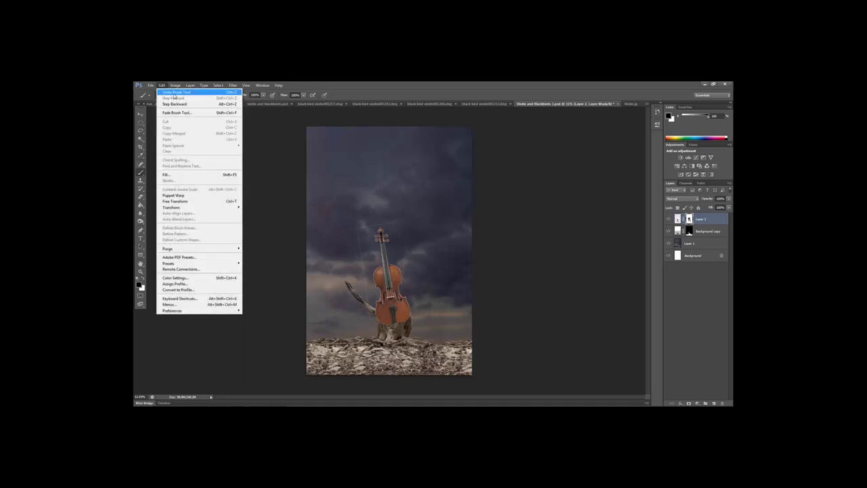
left_click(173, 92)
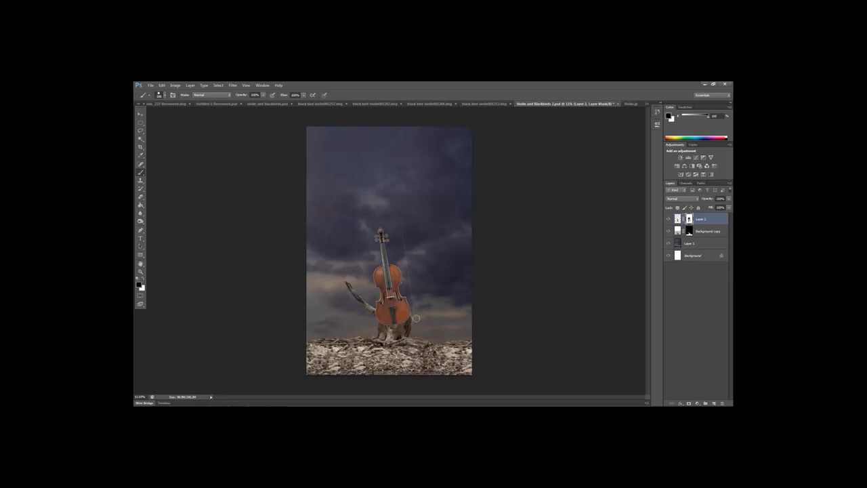
left_click_drag(414, 301, 401, 216)
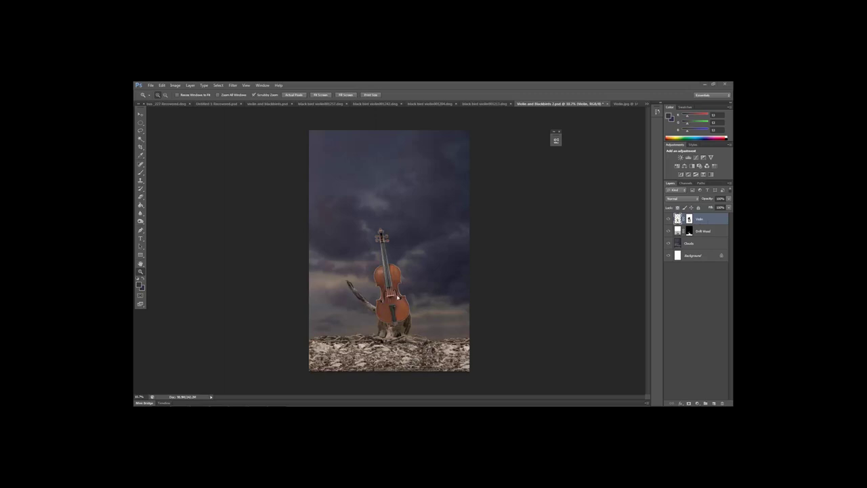
Select the hidden area surrounding the violin on its layer mask with the Magic Wand
left_click_drag(382, 302, 555, 241)
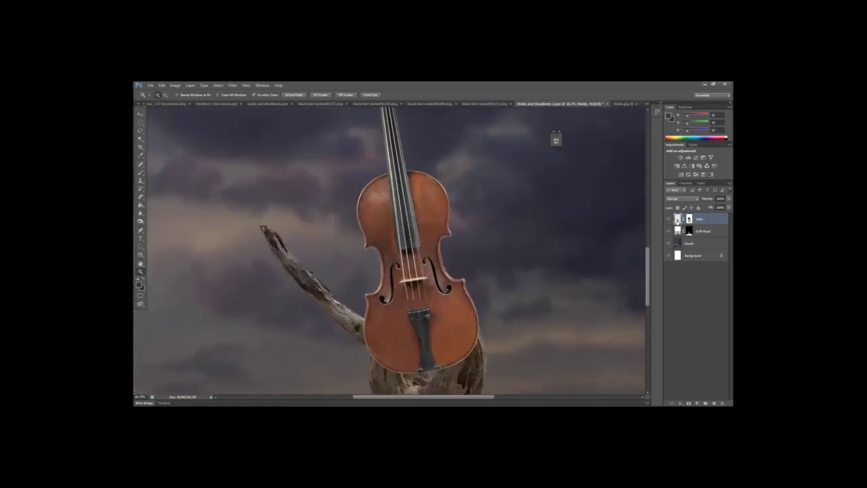
left_click(689, 219)
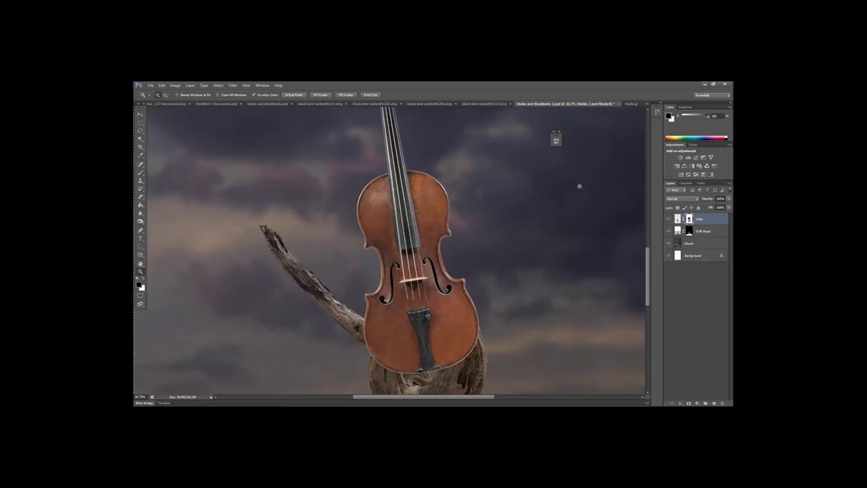
left_click(142, 137)
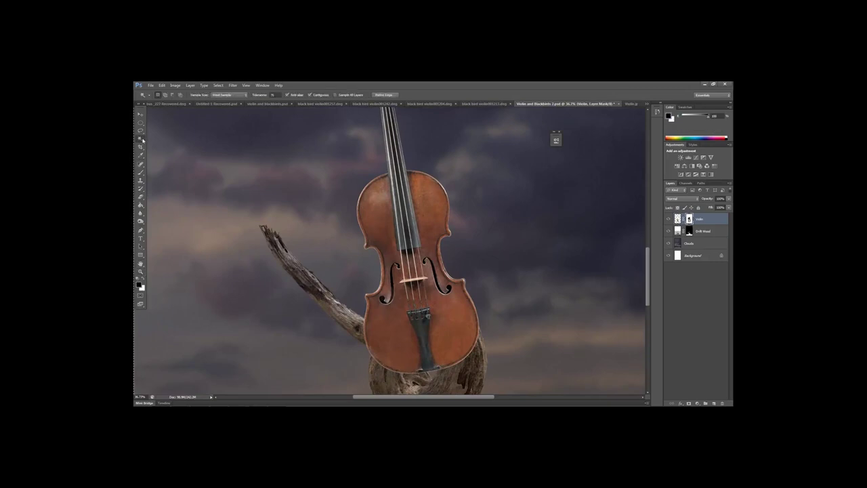
left_click(355, 244)
left_click(231, 85)
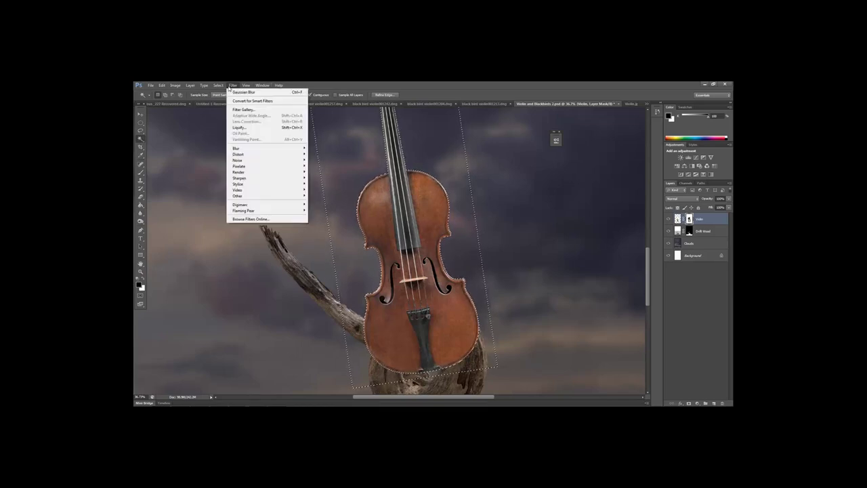
mouse_move(218, 86)
mouse_move(240, 154)
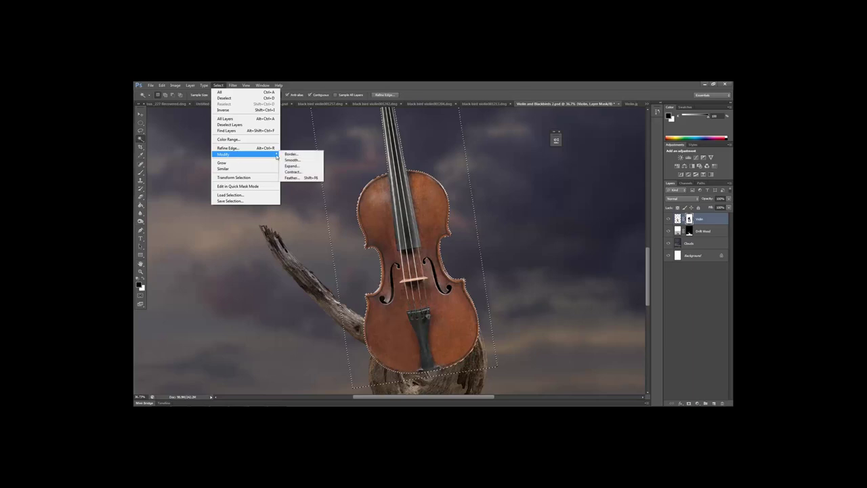
left_click(294, 173)
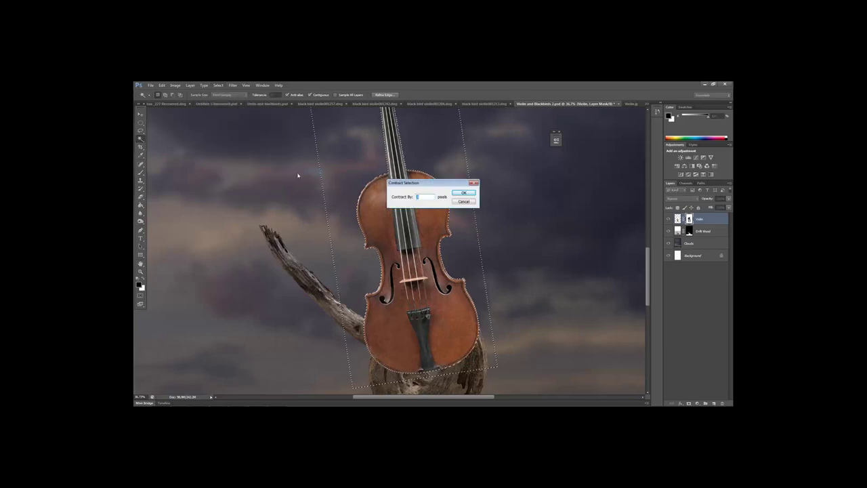
left_click(464, 201)
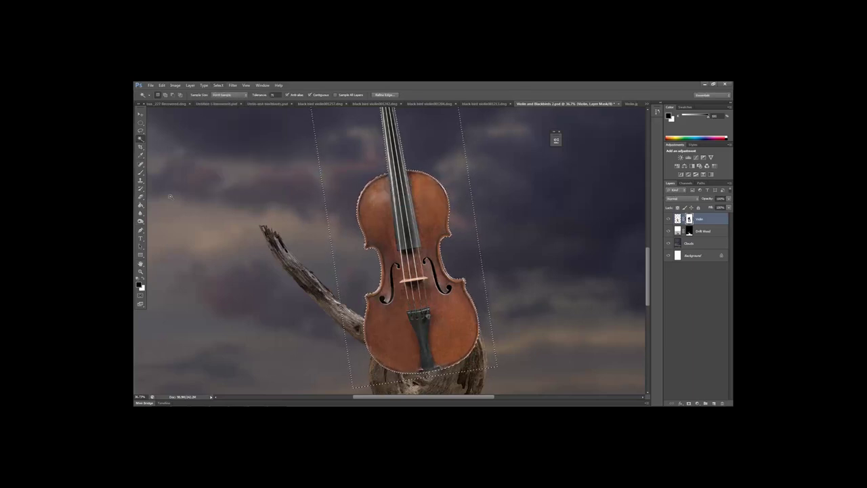
Expand the selection around the violin by 4 pixels so it covers the light fringe along the edge
left_click(141, 272)
left_click_drag(339, 208, 438, 240)
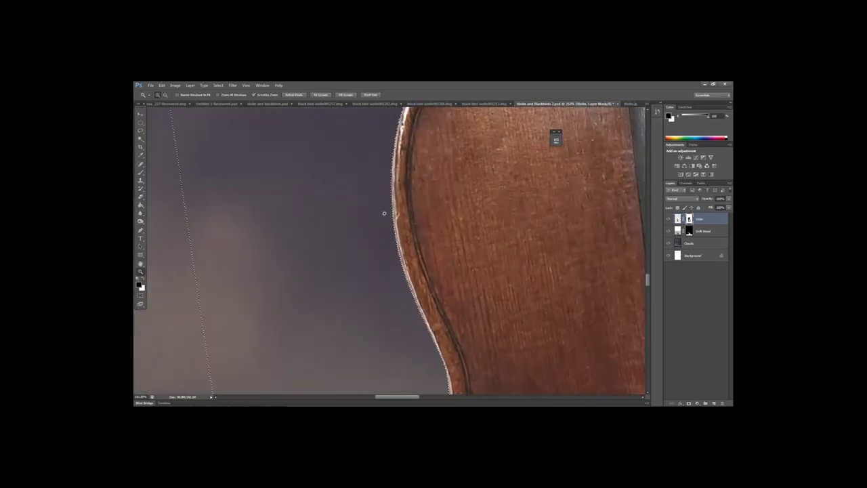
left_click(218, 86)
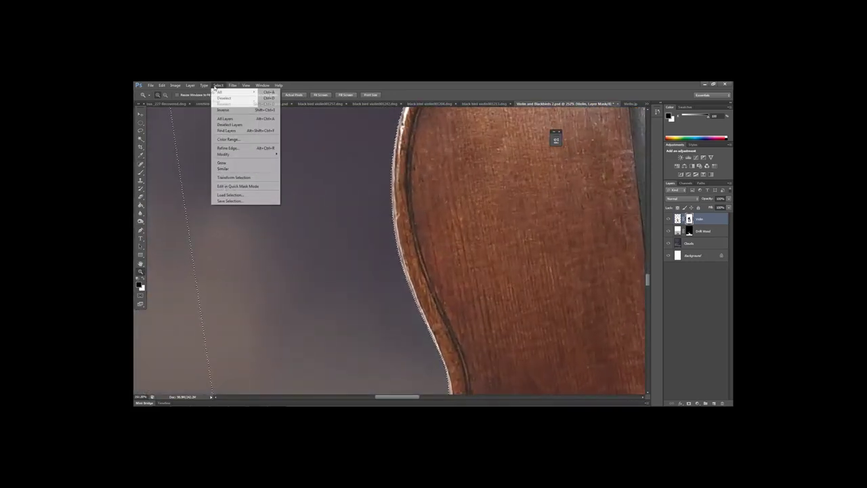
mouse_move(241, 155)
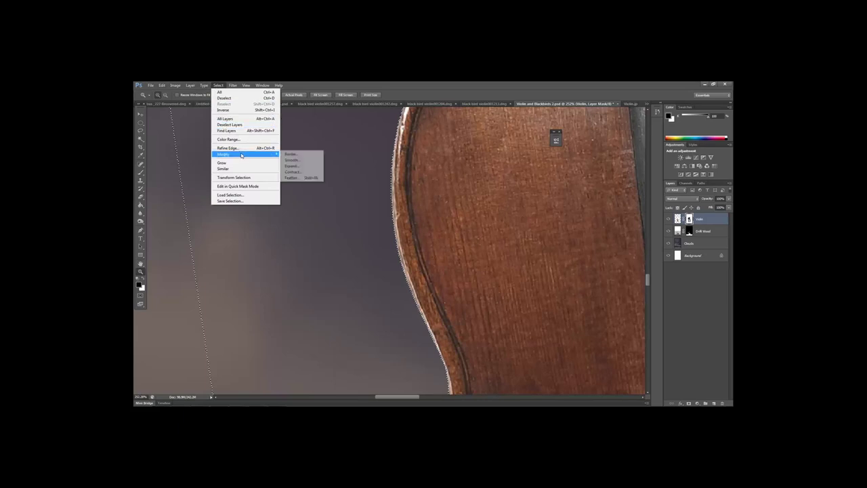
left_click(303, 167)
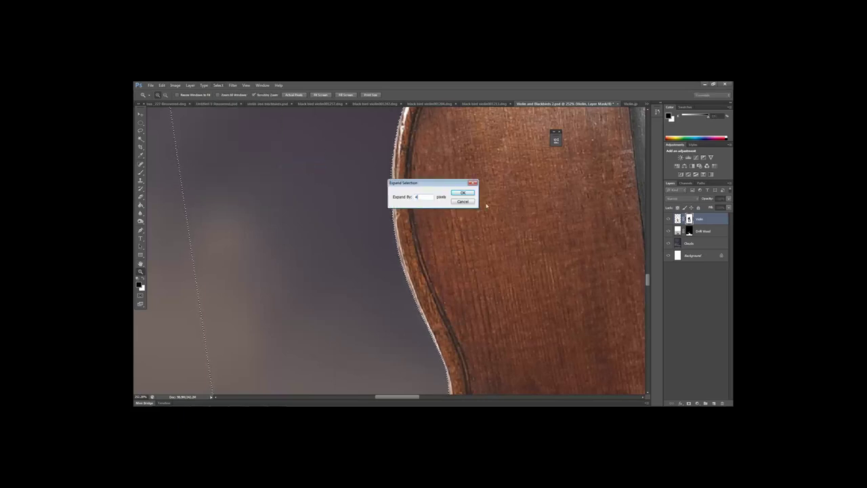
key("Return")
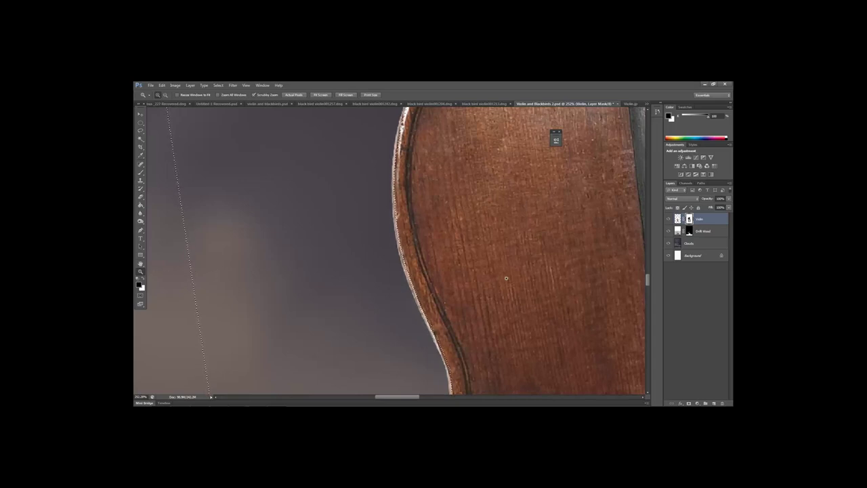
Paint black on the violin's mask inside the expanded selection to remove the light fringe along its edges, and deselect
left_click_drag(506, 278, 465, 281)
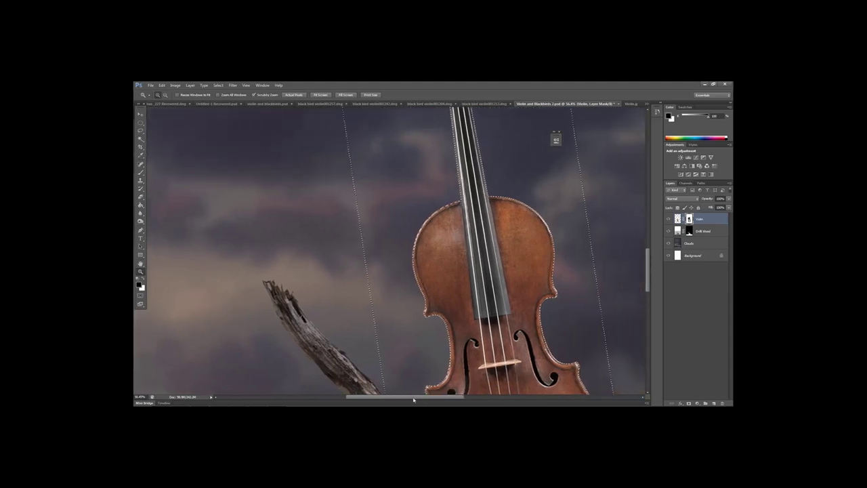
left_click_drag(413, 397, 440, 398)
left_click_drag(373, 329, 352, 333)
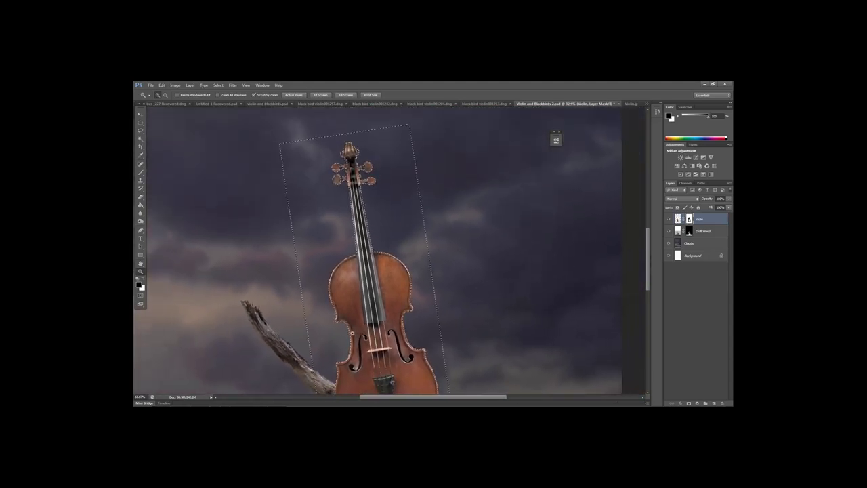
key("b")
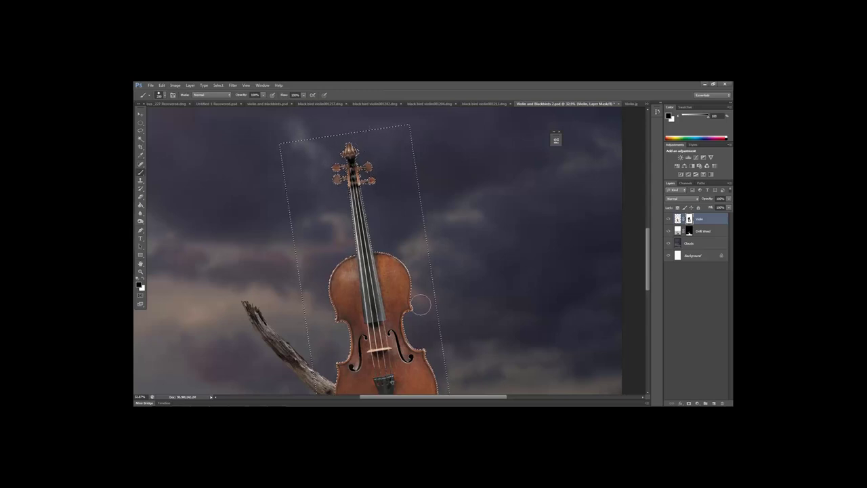
scroll(348, 202, "down", 3)
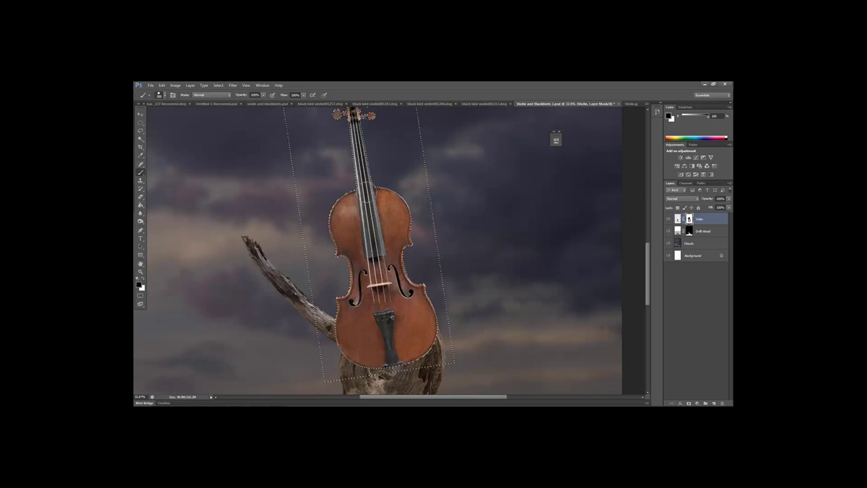
left_click(231, 85)
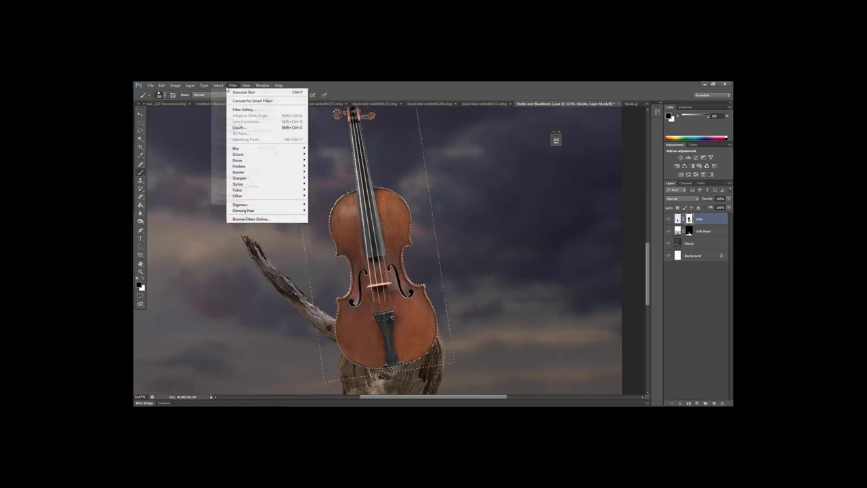
left_click(224, 99)
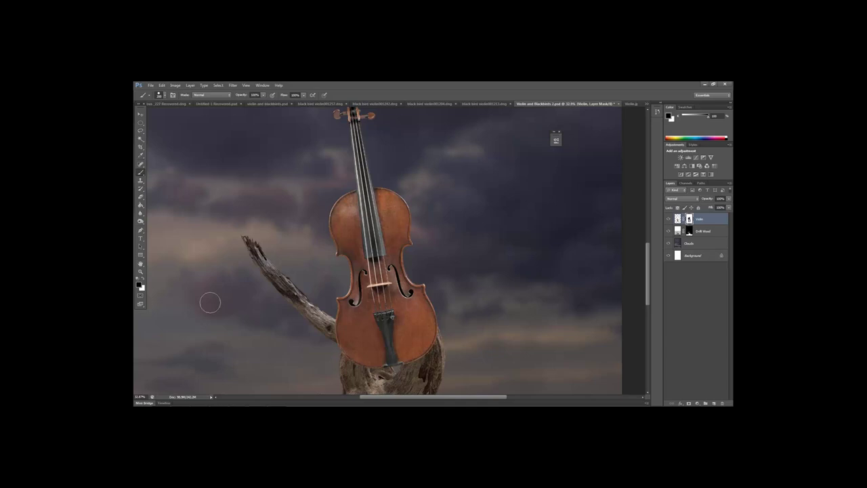
Add a Hue/Saturation adjustment layer above the violin layer and clip it so it affects only the violin
left_click(140, 271)
left_click_drag(343, 299, 314, 298)
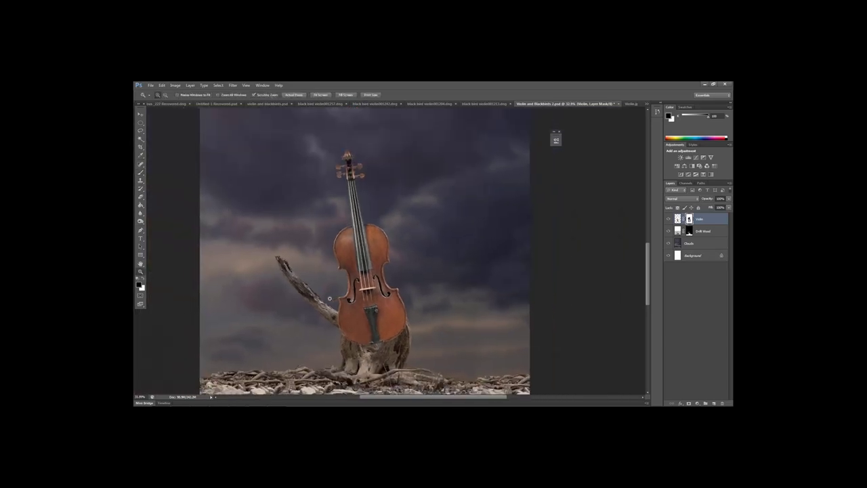
scroll(368, 300, "down", 2)
scroll(419, 302, "down", 1)
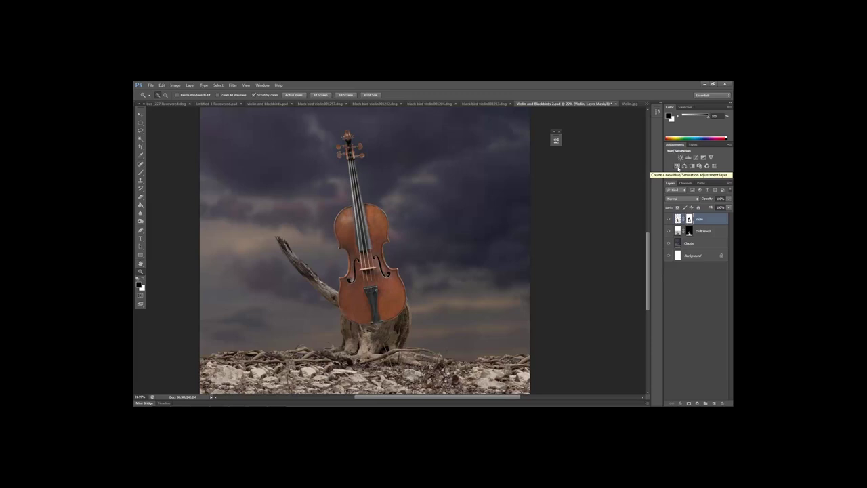
left_click(677, 166)
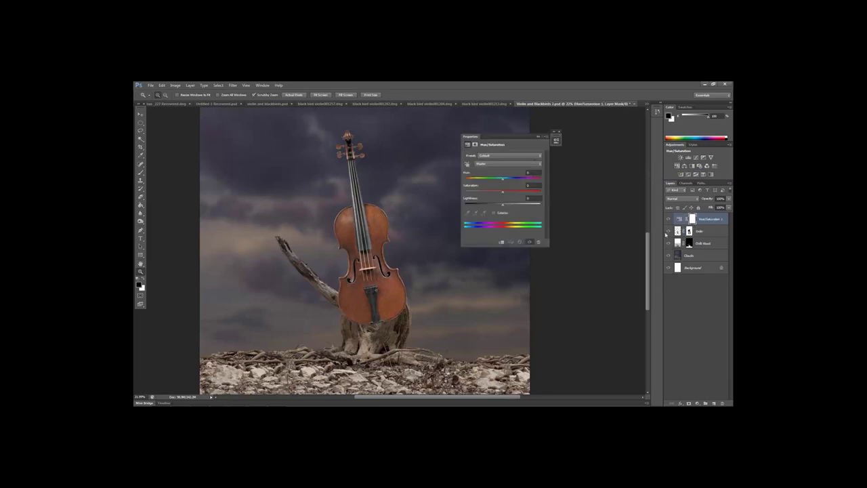
left_click(501, 243)
left_click(502, 243)
Lower the saturation of the Reds range in the violin's Hue/Saturation adjustment to mute its strong orange-red colour
left_click(534, 185)
left_click(487, 164)
left_click(504, 197)
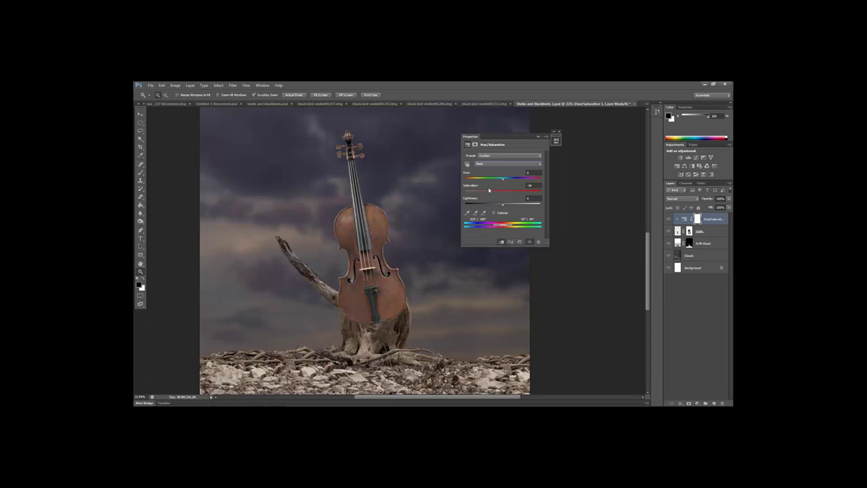
left_click(489, 165)
left_click(496, 198)
left_click(537, 138)
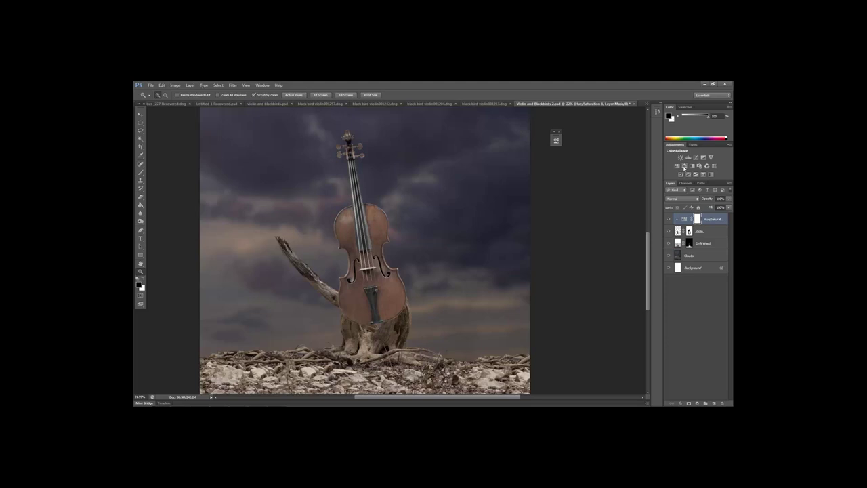
Add a Channel Mixer adjustment layer above the Hue/Saturation layer and clip it to the violin
left_click(706, 167)
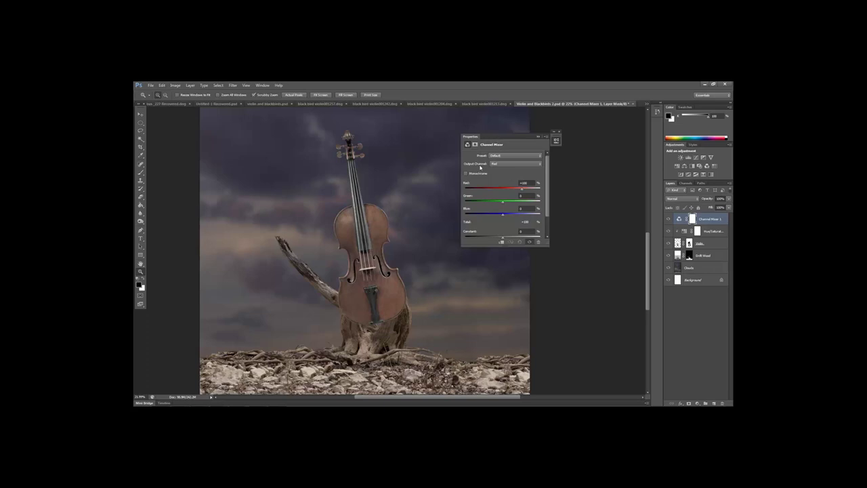
left_click_drag(505, 148, 503, 221)
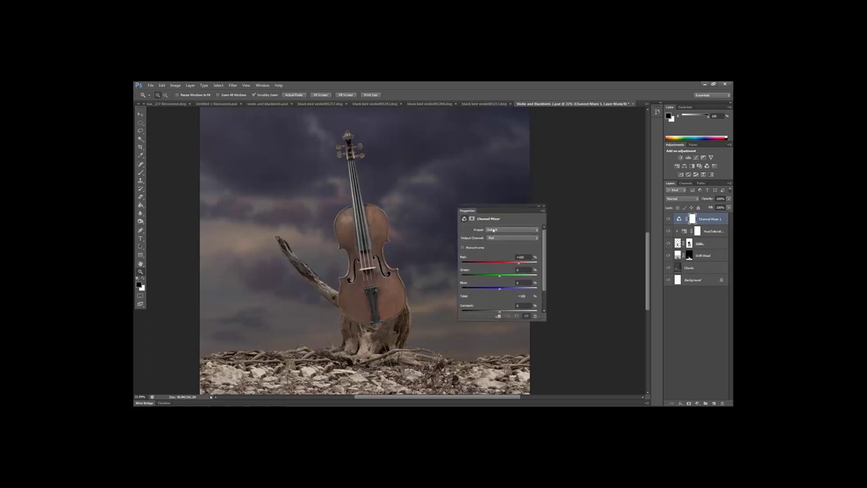
left_click(489, 240)
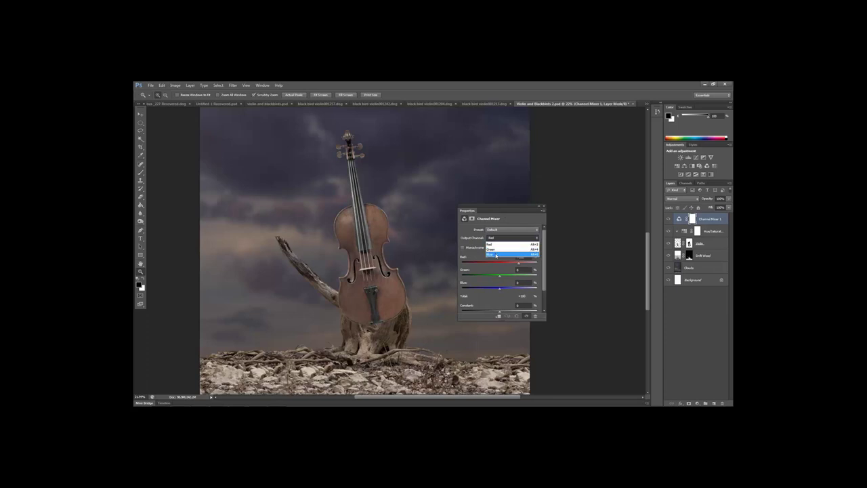
left_click(500, 242)
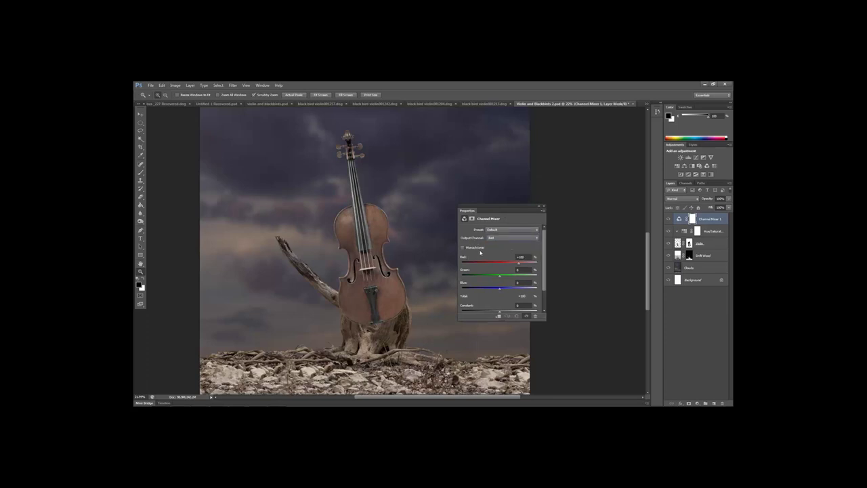
left_click(498, 316)
In the Channel Mixer, lower red and slightly raise blue for the Red output channel, and slightly lower green for the Green output channel
mouse_move(518, 266)
left_mouse_down()
mouse_move(453, 270)
mouse_move(516, 267)
left_mouse_up()
left_click_drag(496, 289, 500, 290)
left_click(495, 239)
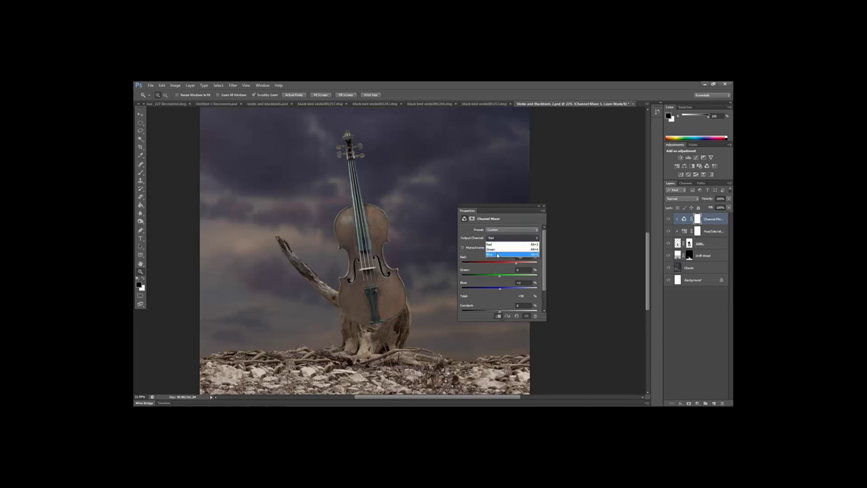
left_click(497, 255)
left_click(498, 238)
left_click(497, 251)
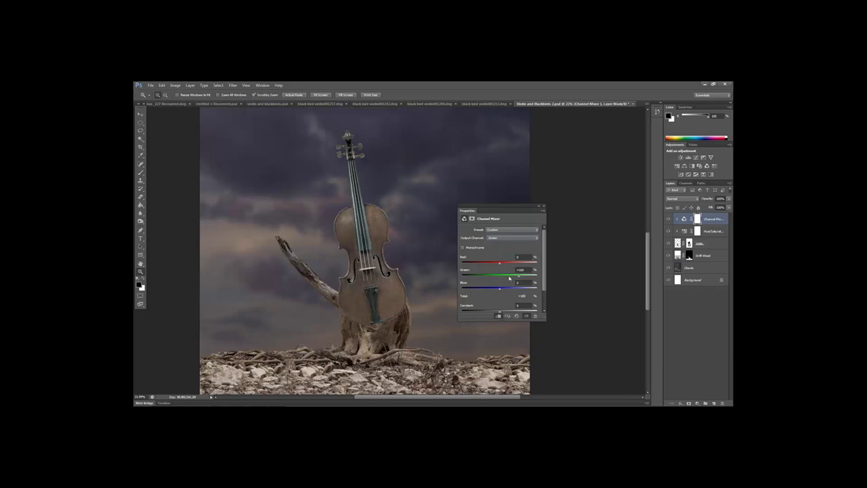
left_click_drag(518, 277, 517, 277)
left_click(539, 206)
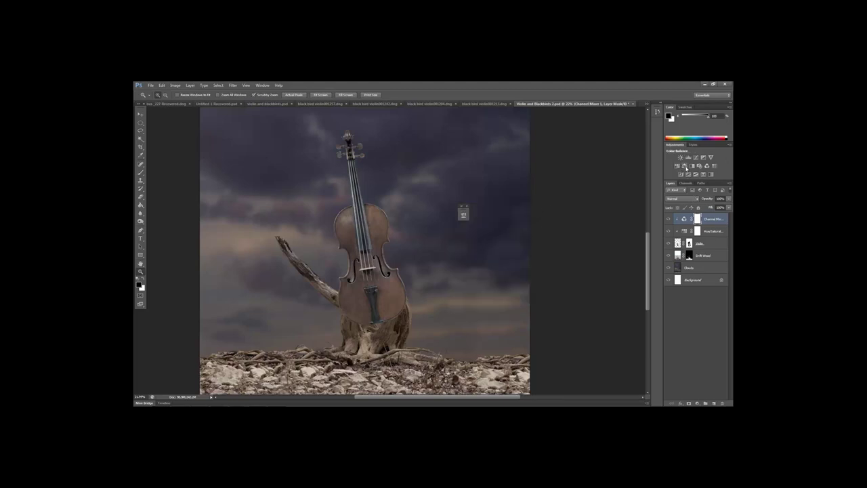
Add a Color Balance adjustment clipped to the violin and shift its Midtones slightly towards green
left_click(685, 167)
left_click_drag(412, 205, 498, 178)
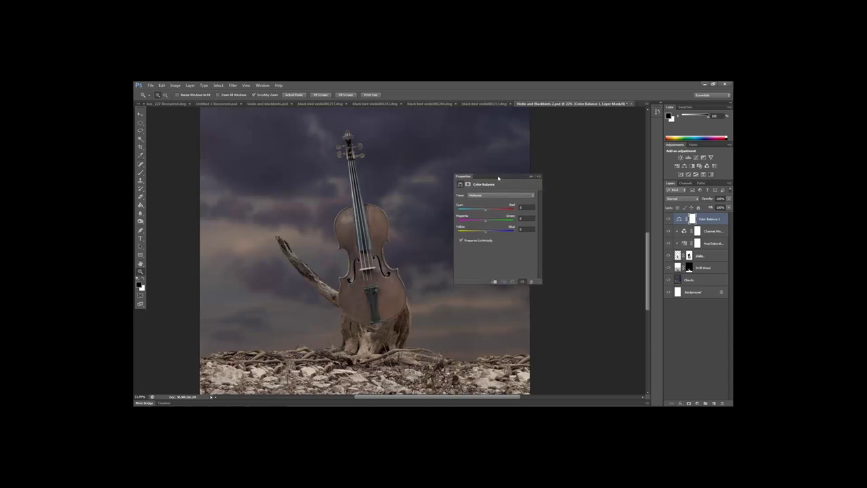
left_click(481, 197)
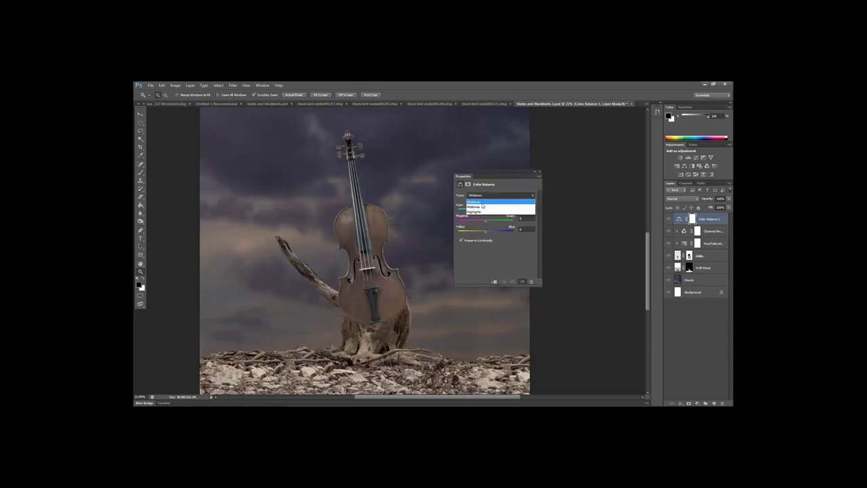
left_click(484, 209)
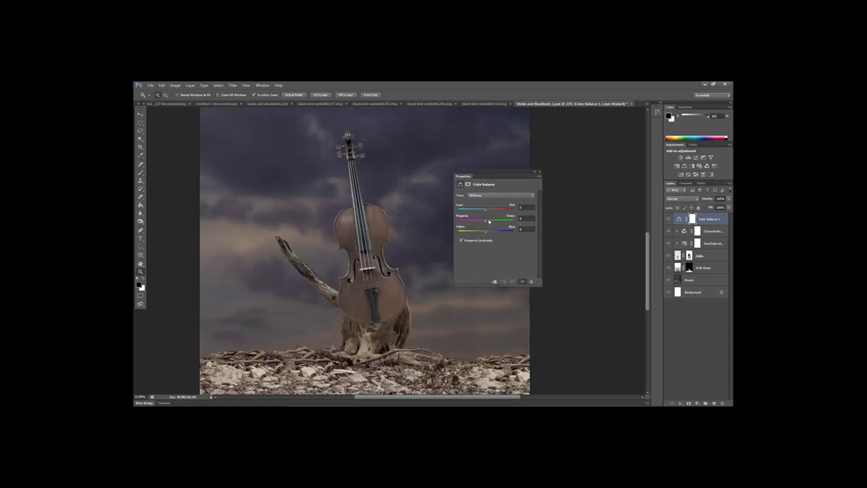
left_click_drag(486, 224, 487, 223)
left_click(495, 281)
left_click(535, 172)
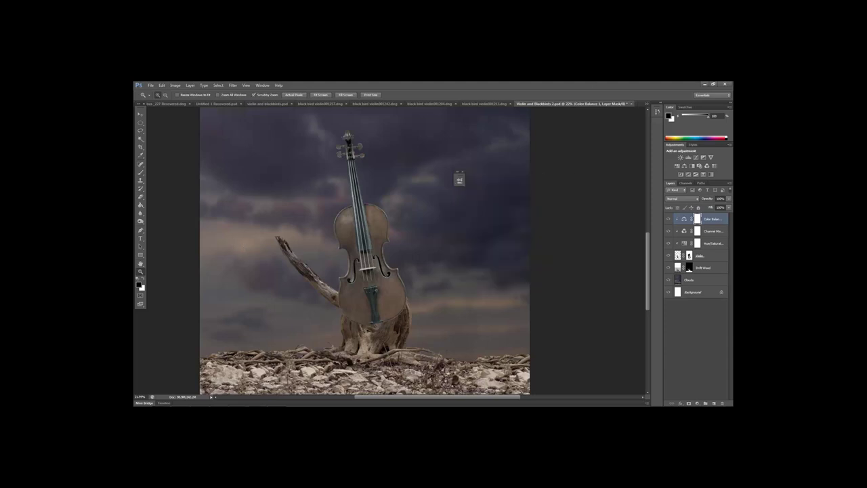
Group the violin layer and its three clipped adjustment layers into a new group named Violin
key("ctrl+0")
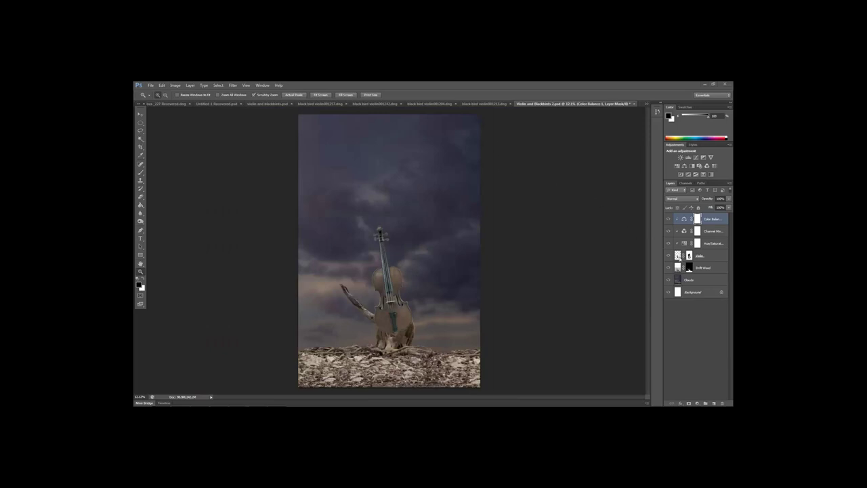
left_click(677, 256, "shift")
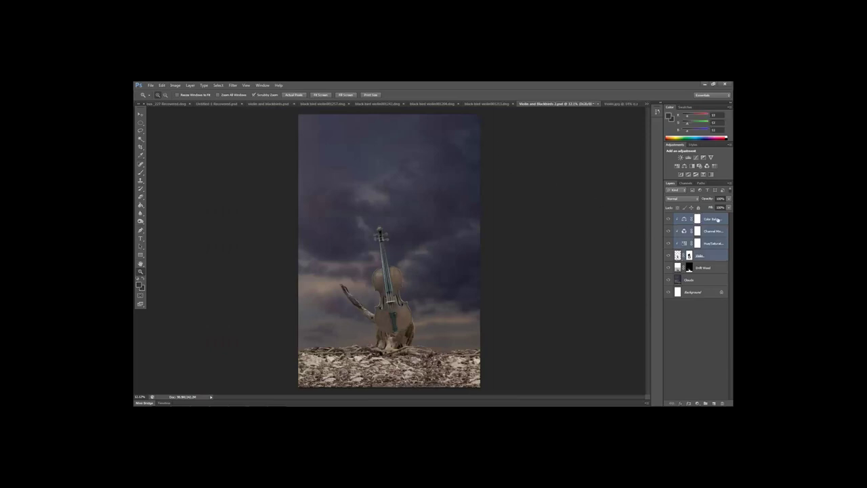
left_click(730, 183)
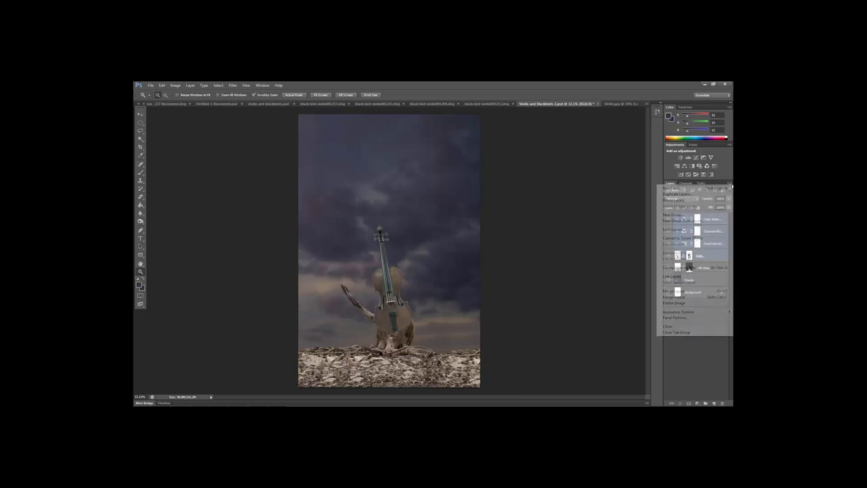
left_click(690, 221)
type("Vi")
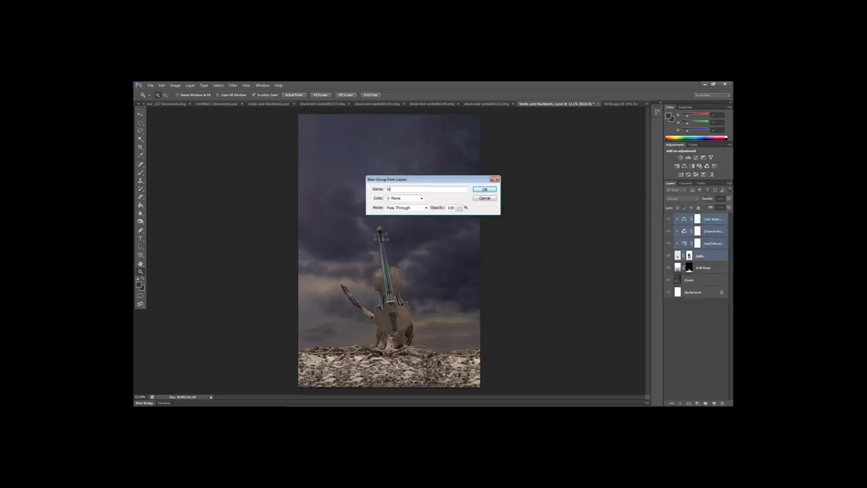
type("olin")
key("Return")
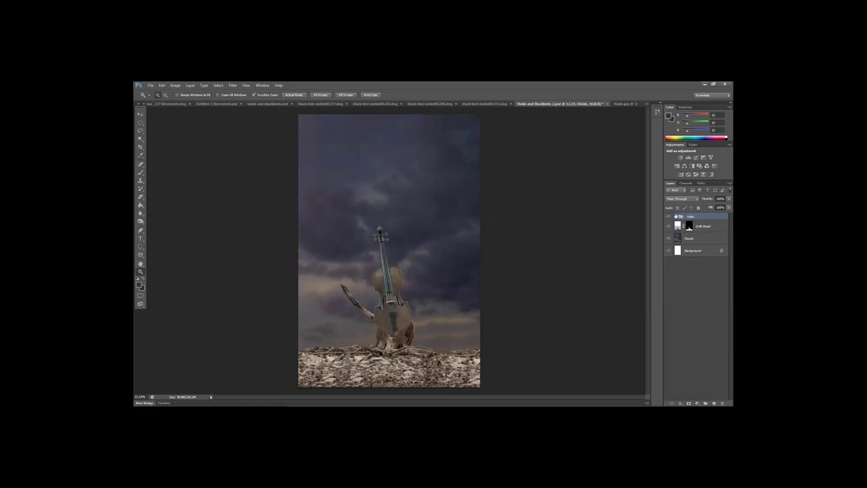
Check the contents of the Violin group and move the group beneath the Drift Wood layer
left_click(675, 216)
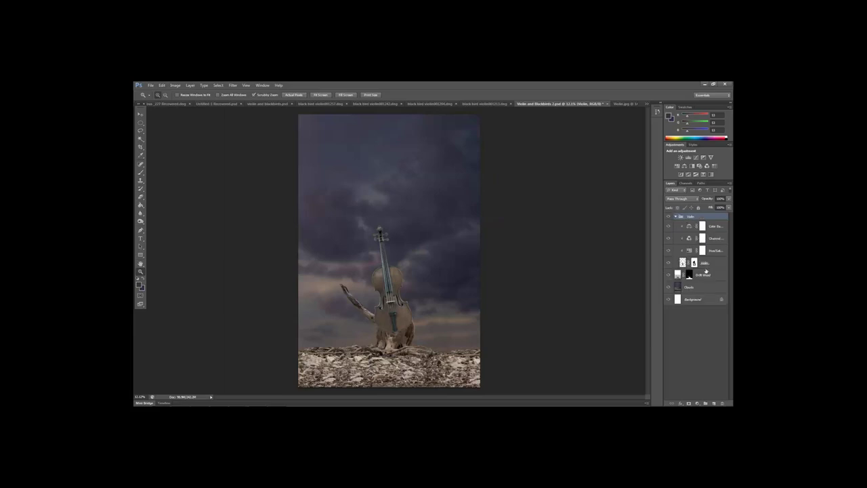
left_click(675, 217)
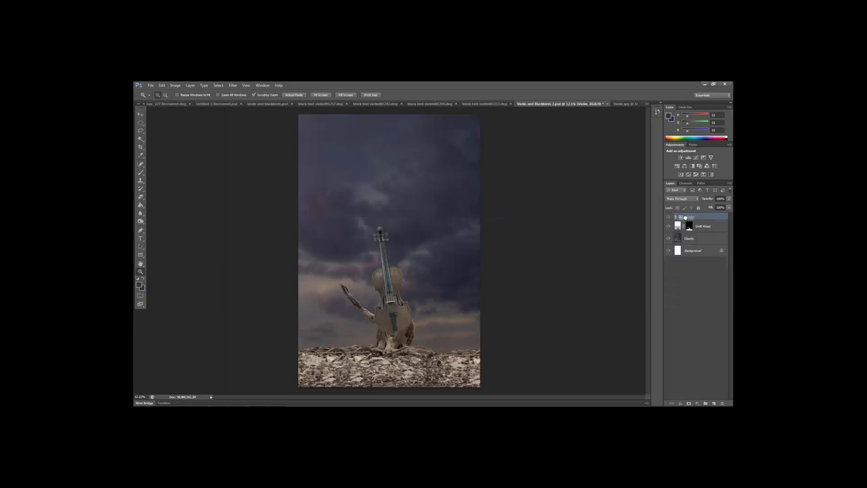
left_click_drag(687, 225, 704, 232)
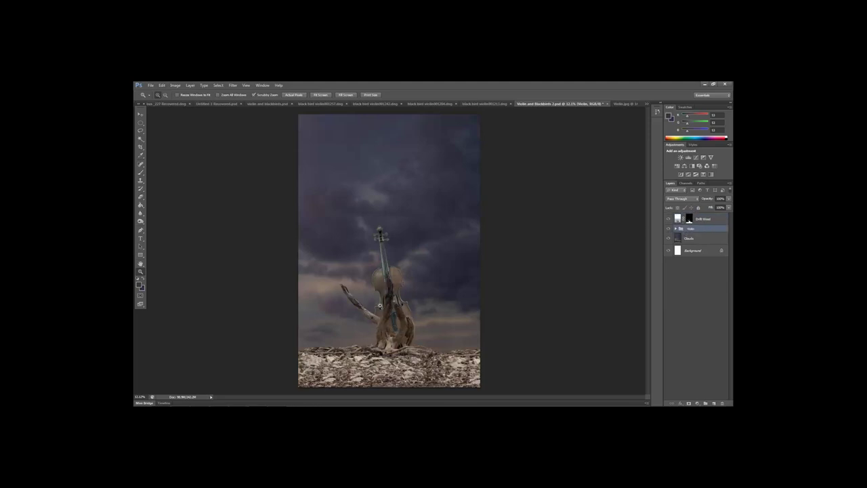
left_click_drag(392, 324, 421, 316)
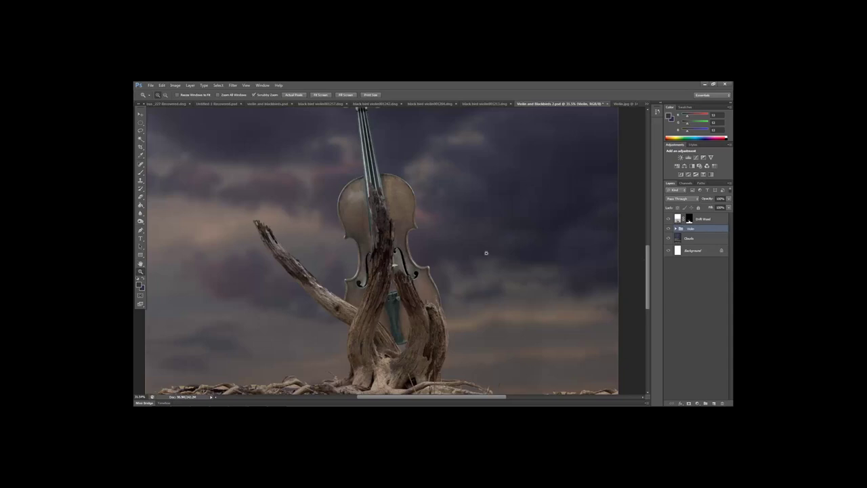
Apply the Drift Wood layer's mask permanently and toggle the layer's visibility to compare the composite with and without the driftwood
left_click(700, 219)
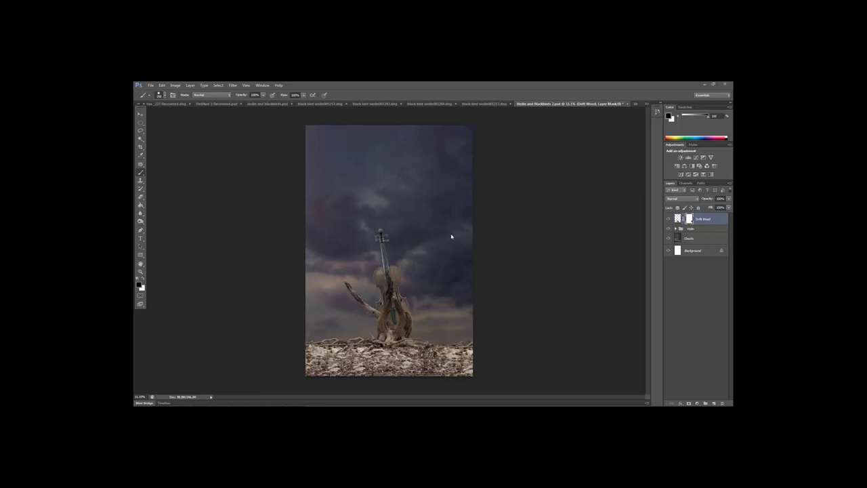
right_click(682, 218)
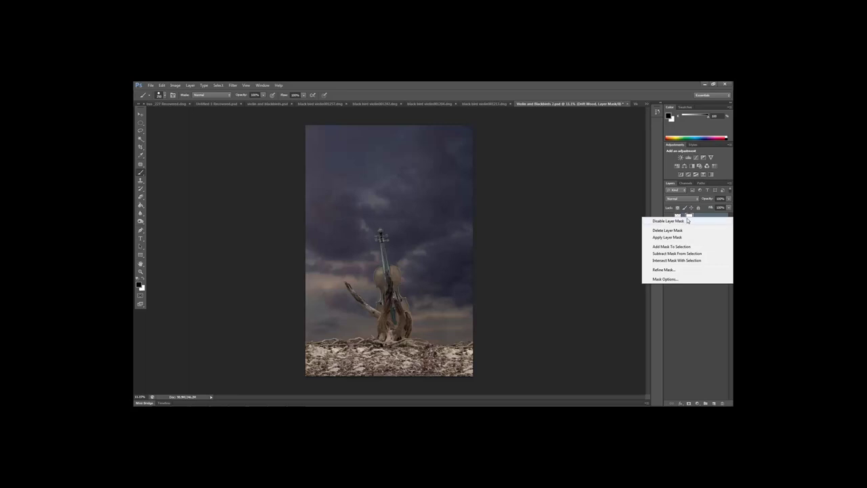
left_click(667, 237)
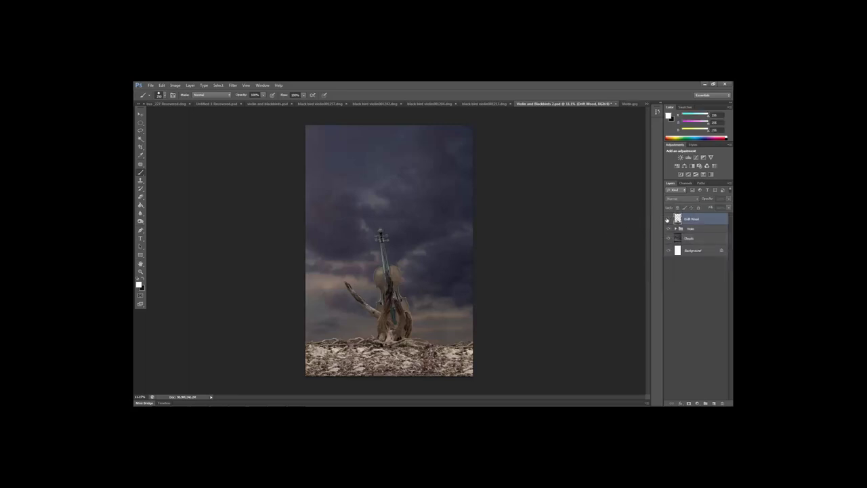
left_click(668, 219)
left_click(667, 218)
left_click(668, 218)
left_click(667, 219)
left_click(140, 272)
left_click_drag(364, 306, 402, 304)
left_click_drag(440, 332, 450, 332)
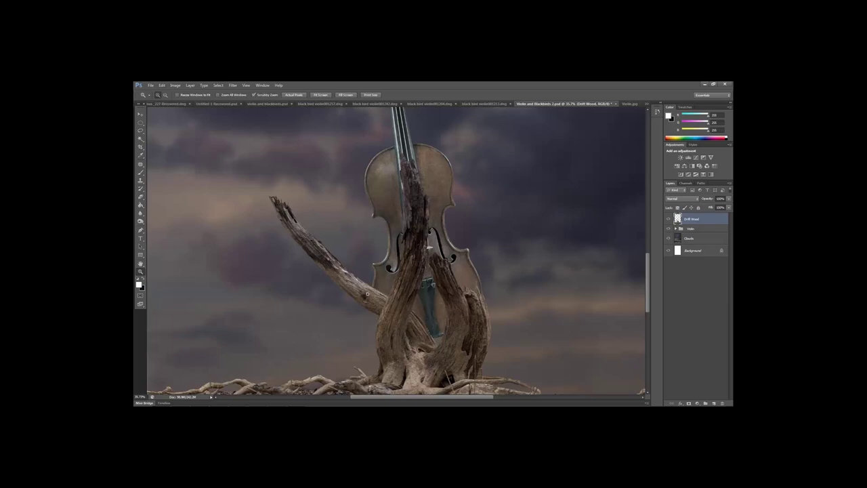
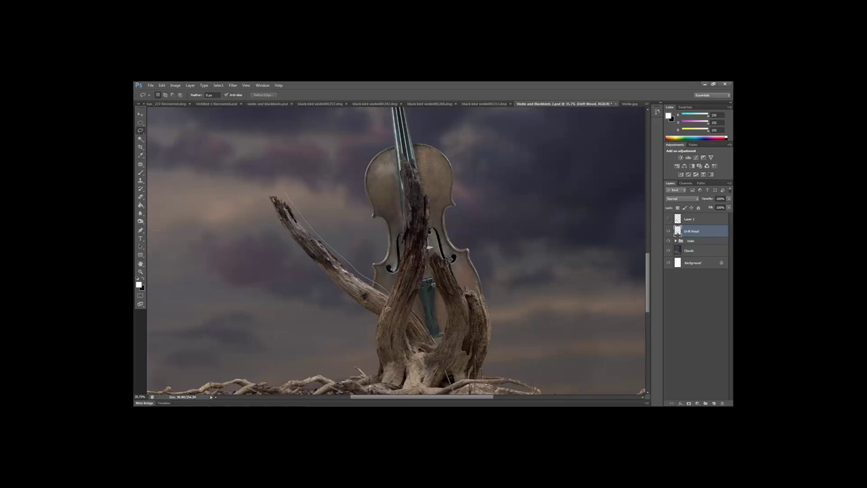
Lasso the long diagonal branch left of the trunk on the Drift Wood layer, delete it and clear the selection
mouse_move(384, 314)
left_mouse_down()
mouse_move(379, 327)
mouse_move(285, 244)
mouse_move(255, 175)
left_mouse_up()
key("Delete")
key("ctrl+d")
Show Layer 1, move its copied branch to the far-left sky and rotate it nearly upright
left_click(671, 222)
left_click(679, 221)
left_click(141, 114)
left_click(363, 267)
left_click_drag(363, 267, 501, 207)
left_click(162, 86)
left_click(167, 94)
left_click_drag(337, 265, 209, 169)
left_click_drag(261, 169, 239, 220)
left_click_drag(189, 203, 174, 238)
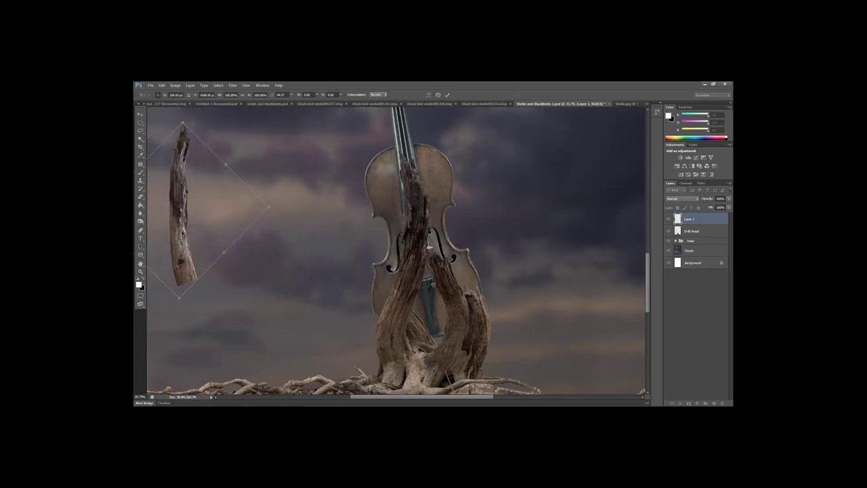
left_click(447, 95)
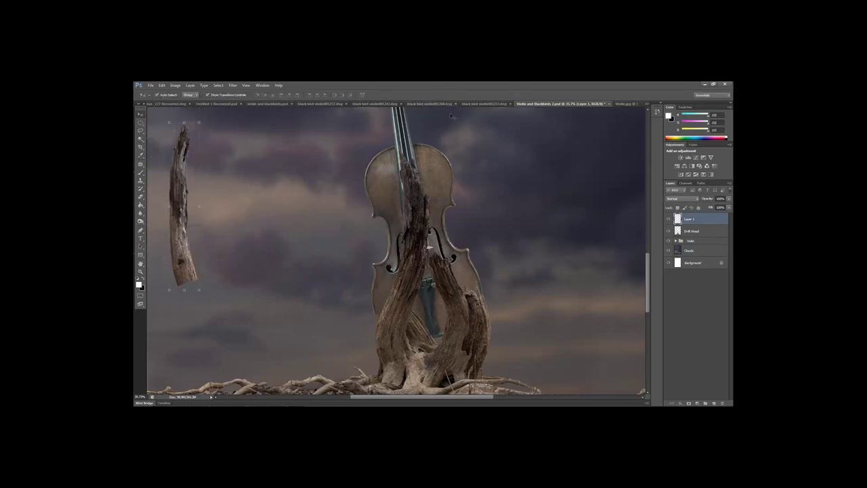
Lasso the small wood piece between the two trunks on the Drift Wood layer and copy it to a new layer
left_click(694, 232)
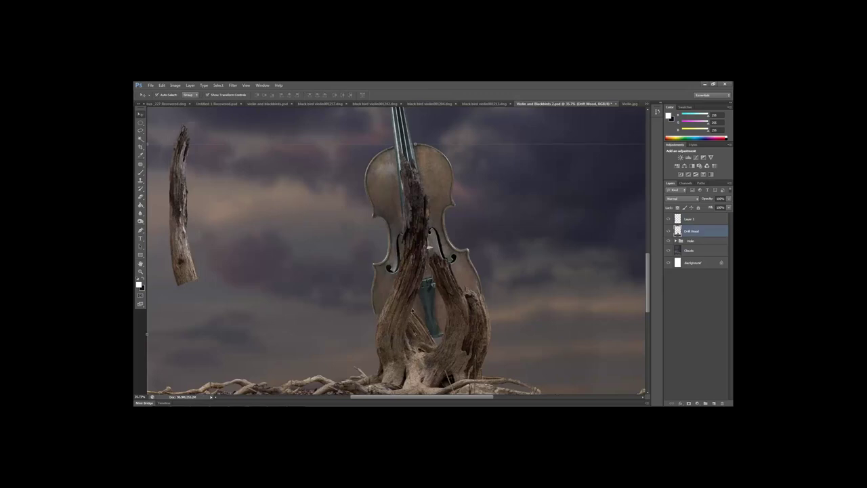
left_click(416, 297)
left_click(413, 300)
left_click(141, 131)
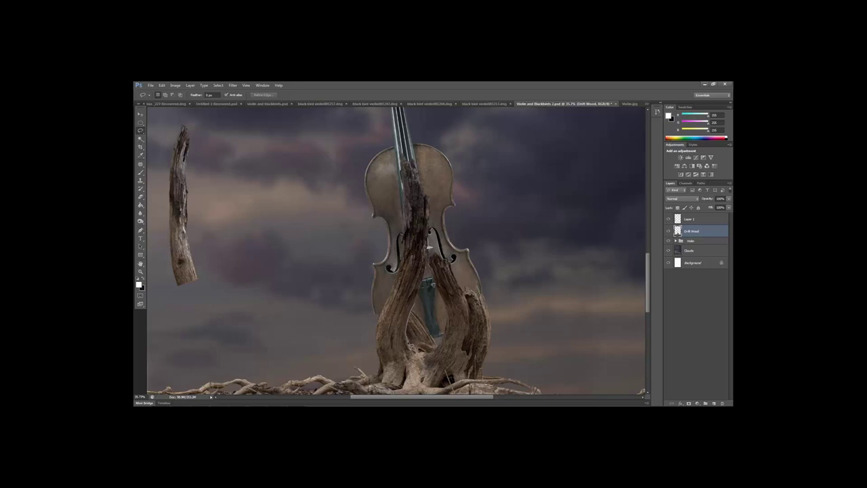
mouse_move(425, 355)
left_mouse_down()
mouse_move(438, 351)
mouse_move(419, 298)
left_mouse_up()
left_click(190, 86)
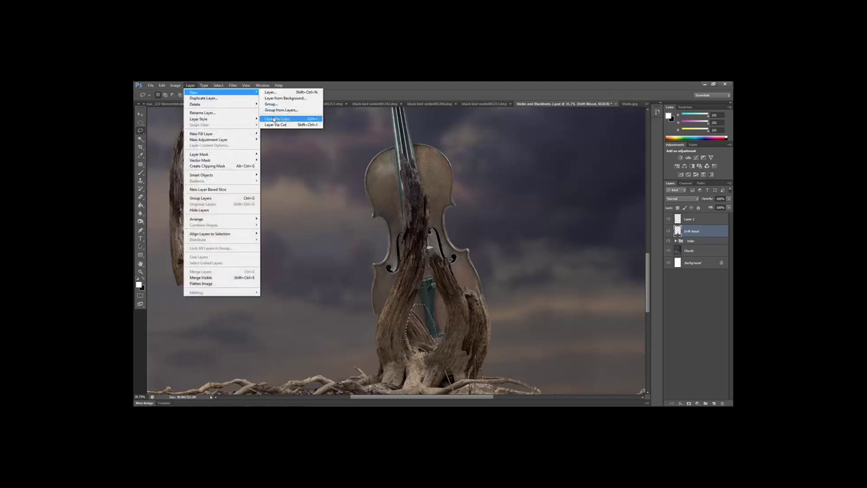
left_click(277, 118)
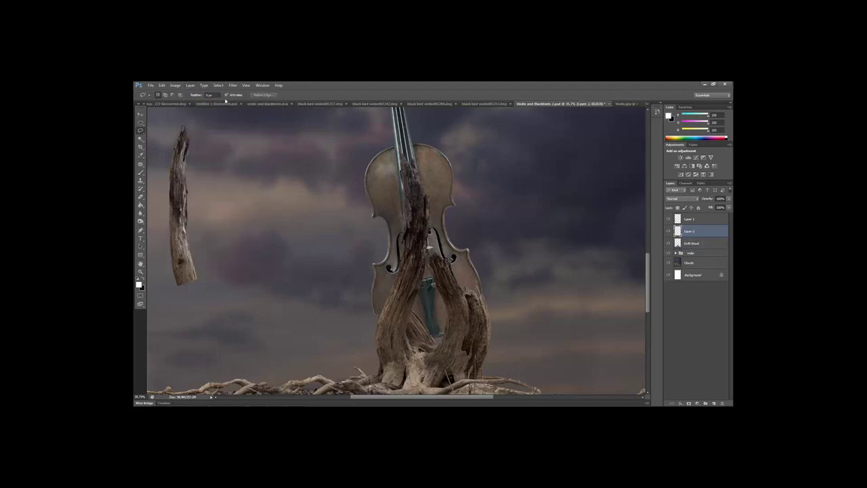
Move the copied small wood piece up beside the upright branch in the left sky
left_click(218, 85)
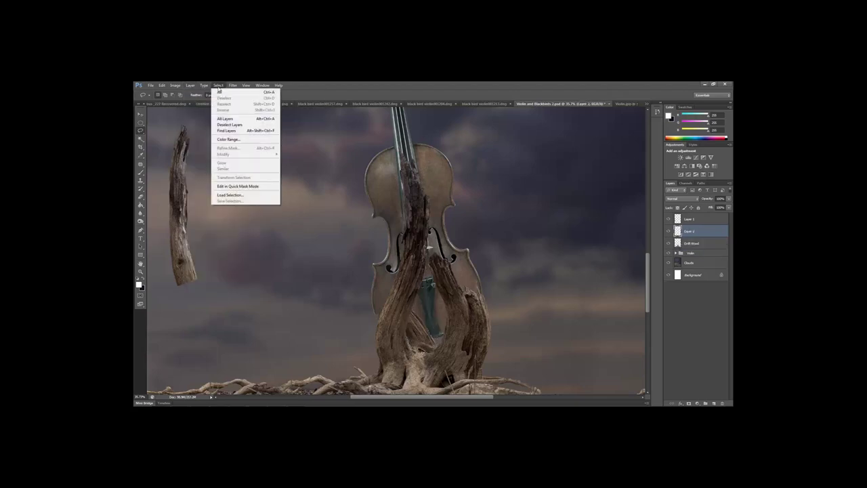
left_click(421, 321)
left_click(141, 114)
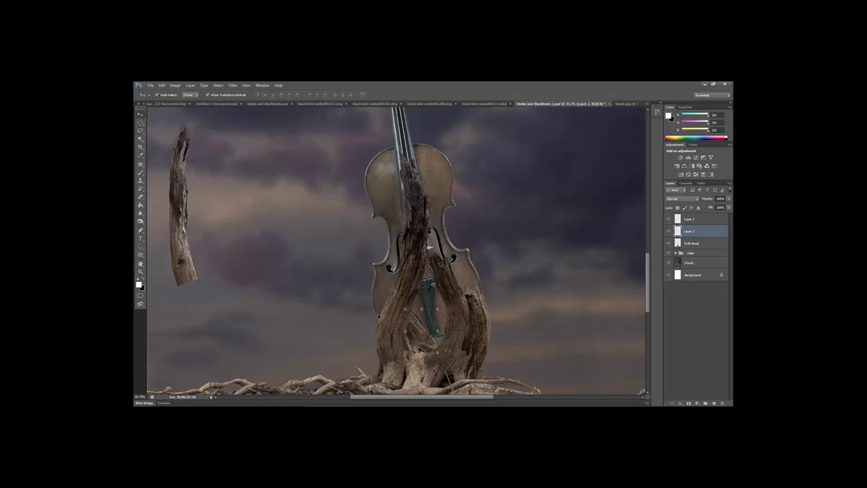
left_click_drag(423, 315, 191, 165)
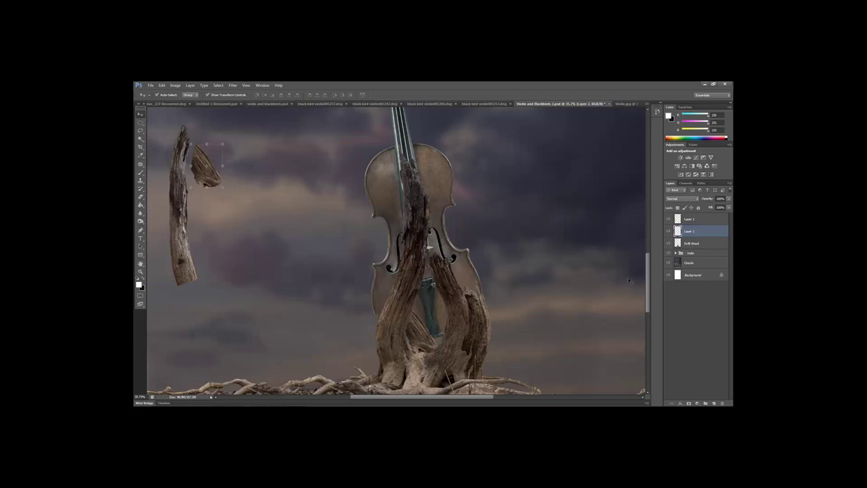
Lasso the small wood piece between the trunks again, delete it from the Drift Wood layer and clear the selection
left_click(680, 244)
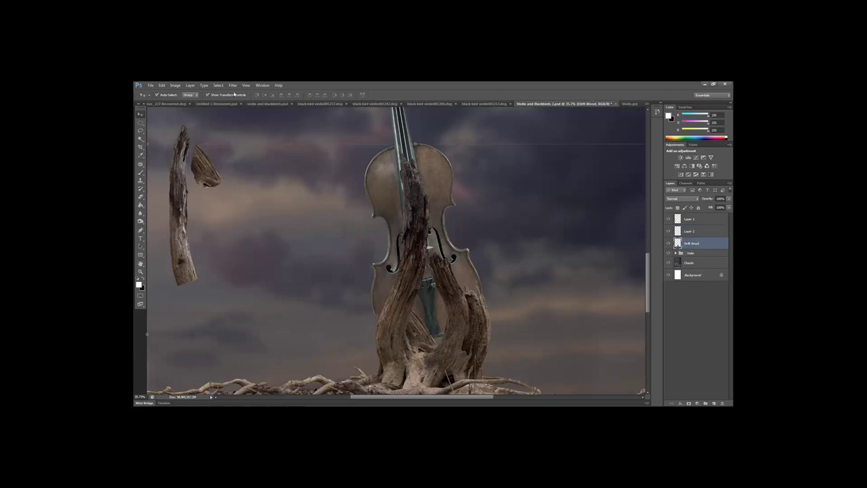
left_click(233, 86)
left_click(432, 319)
left_click(432, 318)
left_click(141, 130)
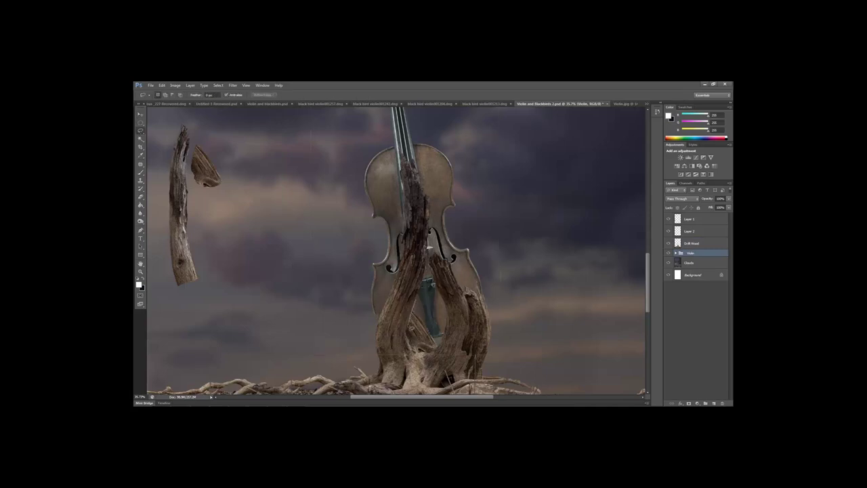
mouse_move(418, 355)
left_mouse_down()
mouse_move(440, 348)
mouse_move(427, 288)
mouse_move(406, 334)
left_mouse_up()
key("Delete")
left_click(437, 207)
left_click(685, 245)
key("Delete")
key("ctrl+d")
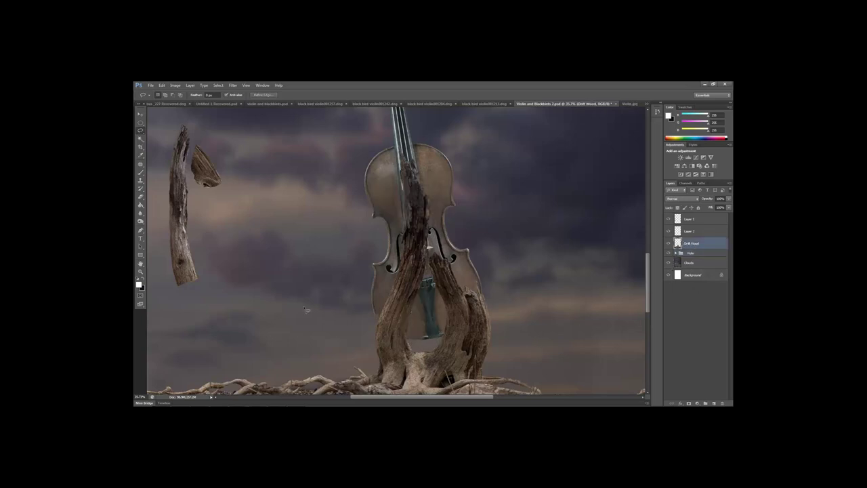
Duplicate the Drift Wood layer and hide the original
left_click(141, 272)
left_click_drag(443, 291, 353, 267)
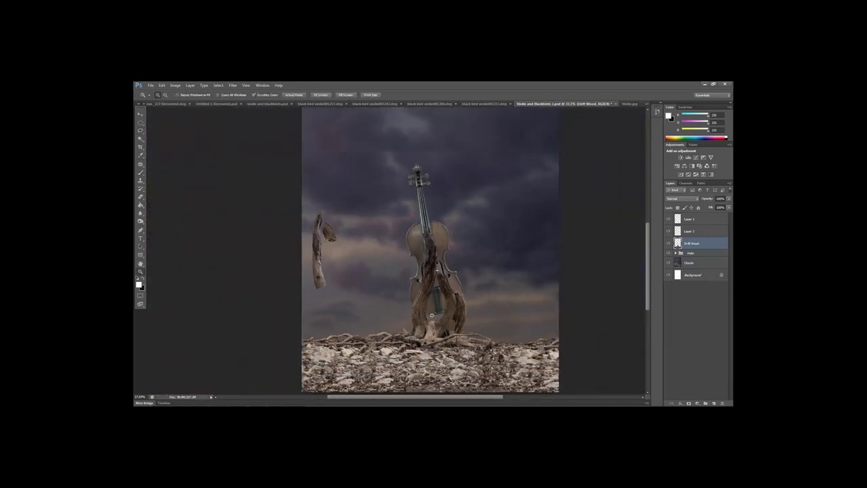
left_click_drag(461, 386, 441, 386)
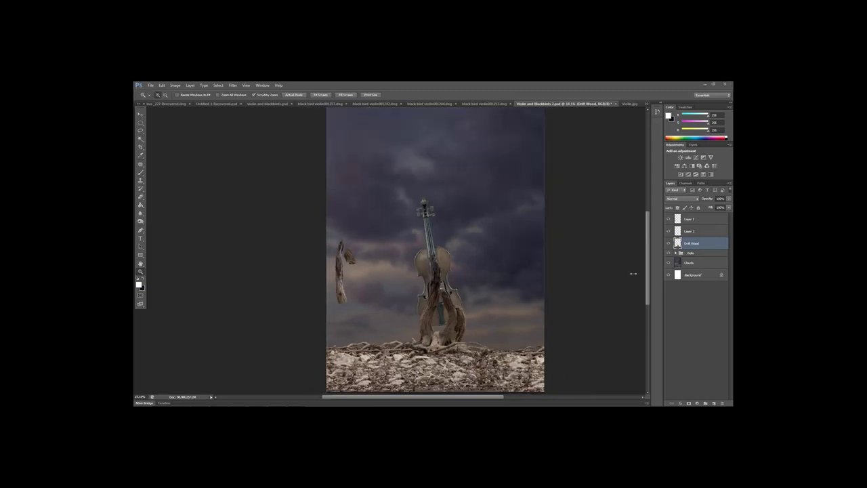
left_click_drag(679, 245, 712, 403)
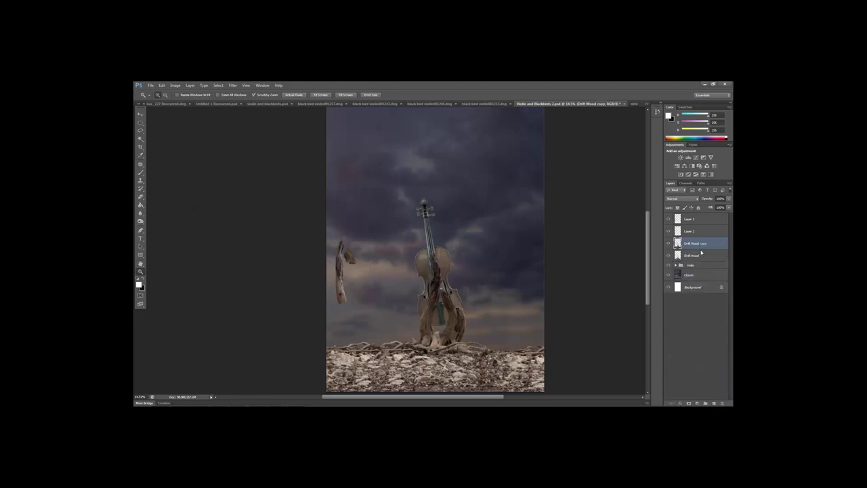
left_click(669, 255)
left_click(468, 285)
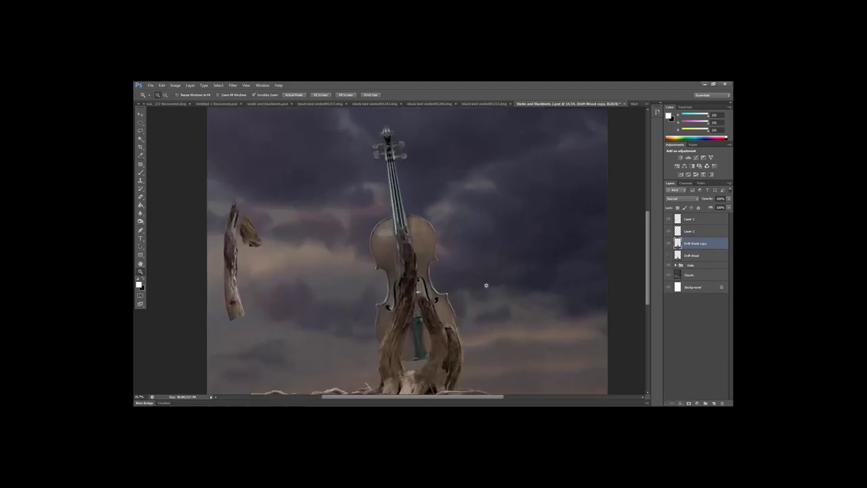
scroll(433, 261, "down", 3)
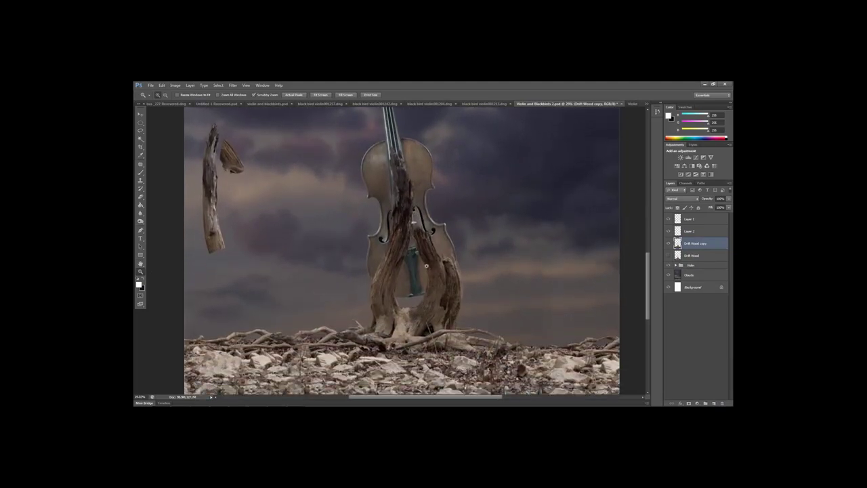
left_click(162, 85)
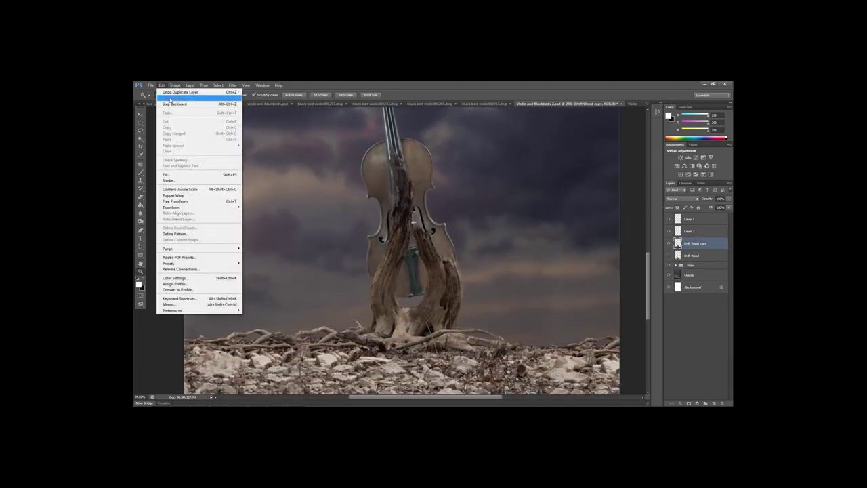
left_click(203, 189)
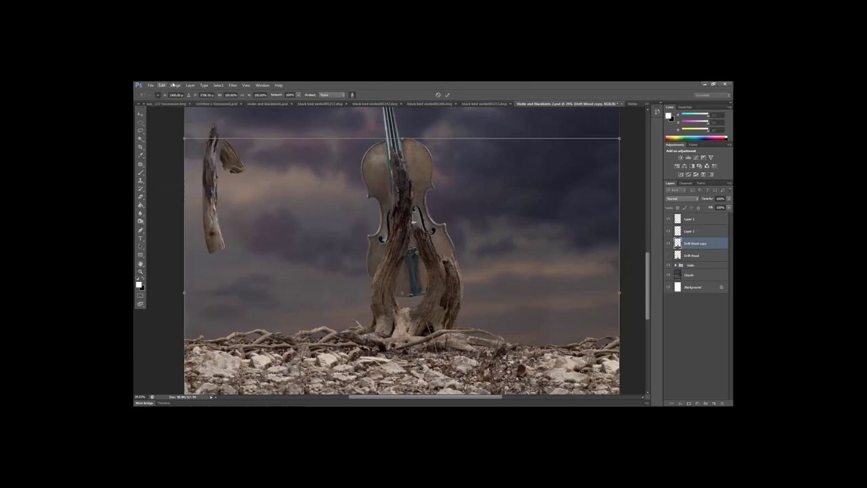
left_click(438, 95)
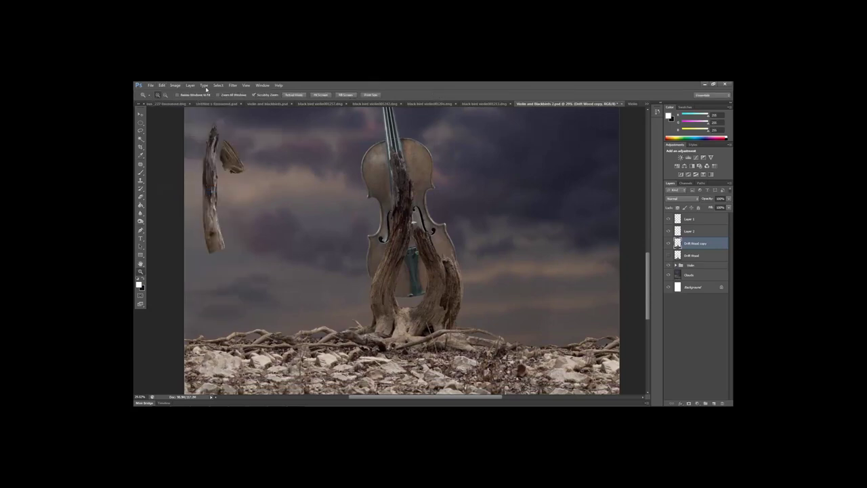
Start Puppet Warp on the Drift Wood copy layer and set the mesh density to More Points
left_click(162, 85)
left_click(207, 195)
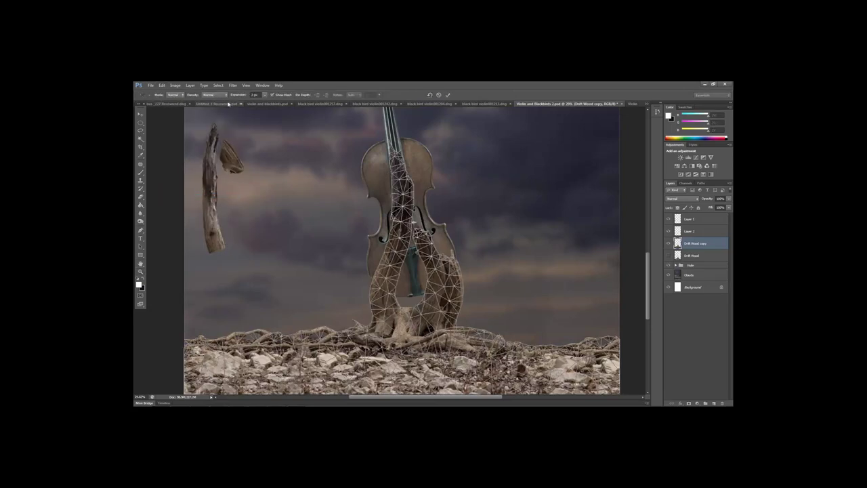
left_click(181, 96)
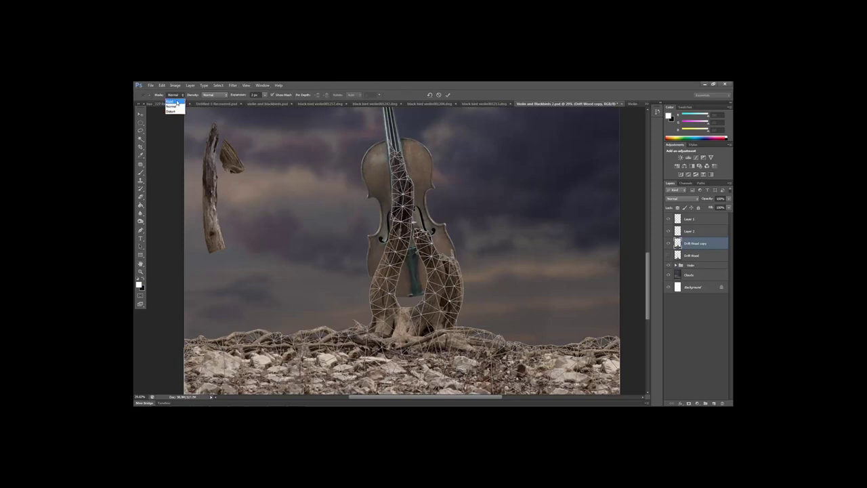
left_click(219, 95)
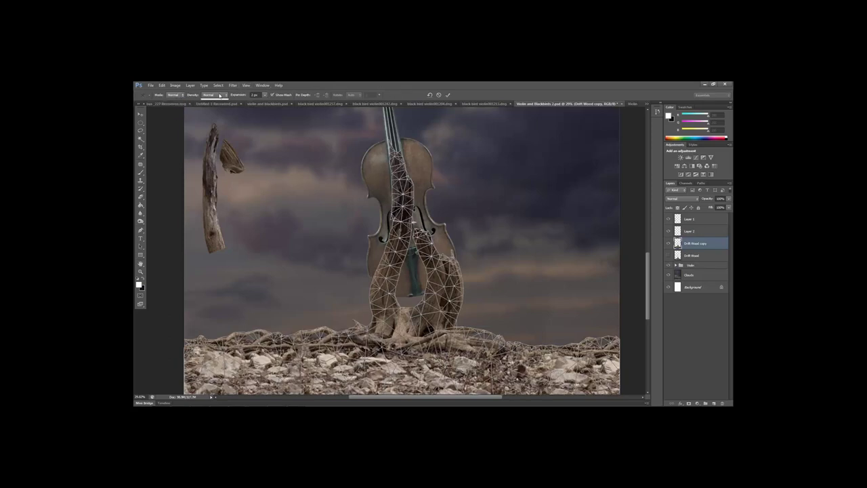
left_click(218, 96)
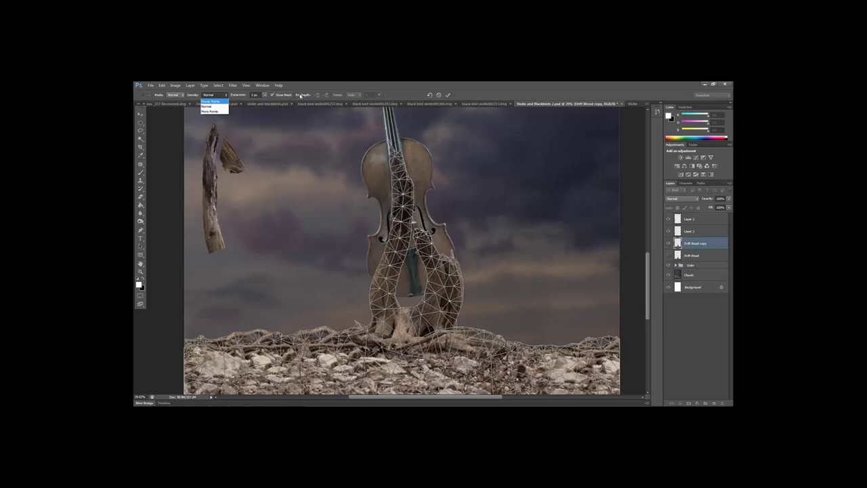
left_click(312, 87)
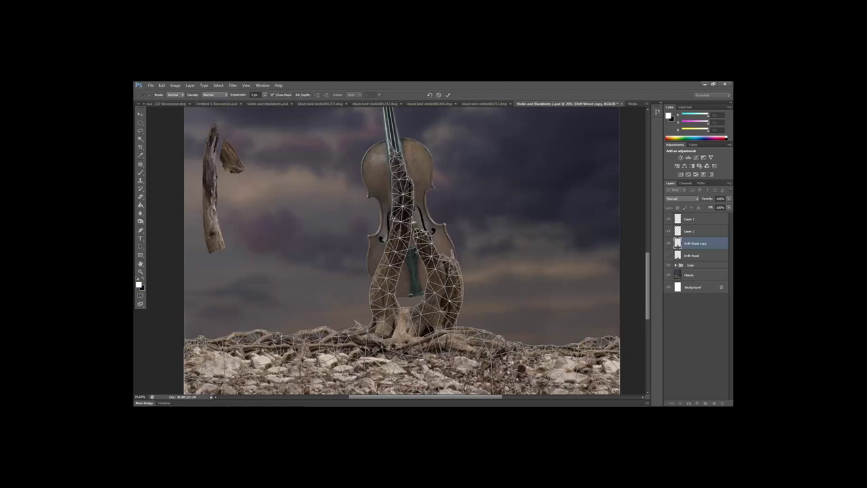
left_click(213, 95)
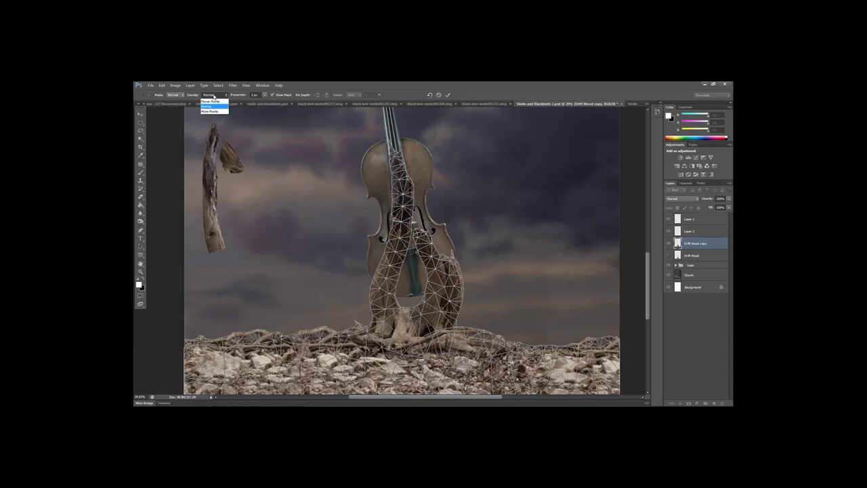
left_click(211, 110)
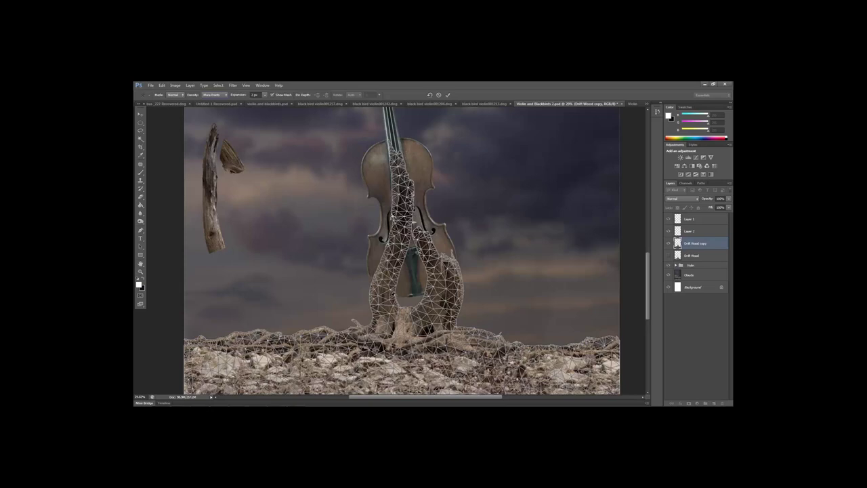
Pin the driftwood roots and trunk, and bend the tall branch leftwards away from the violin's strings
left_click(258, 332)
left_click_drag(393, 216, 387, 216)
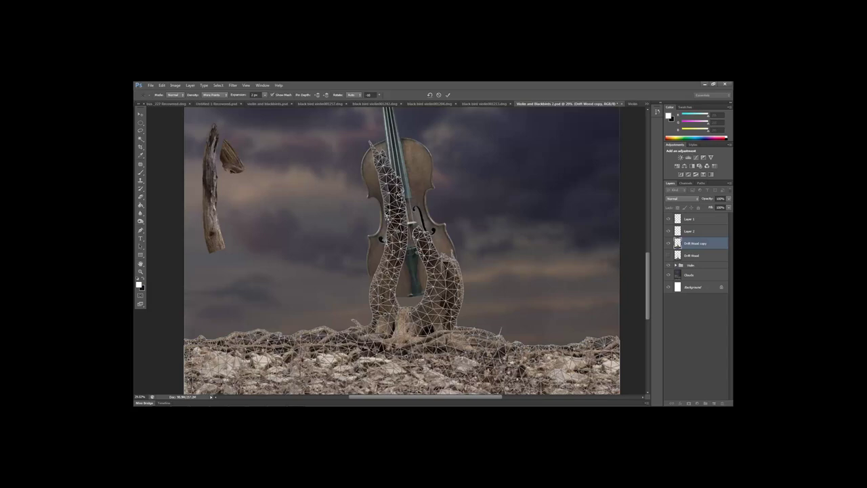
left_click_drag(388, 216, 386, 216)
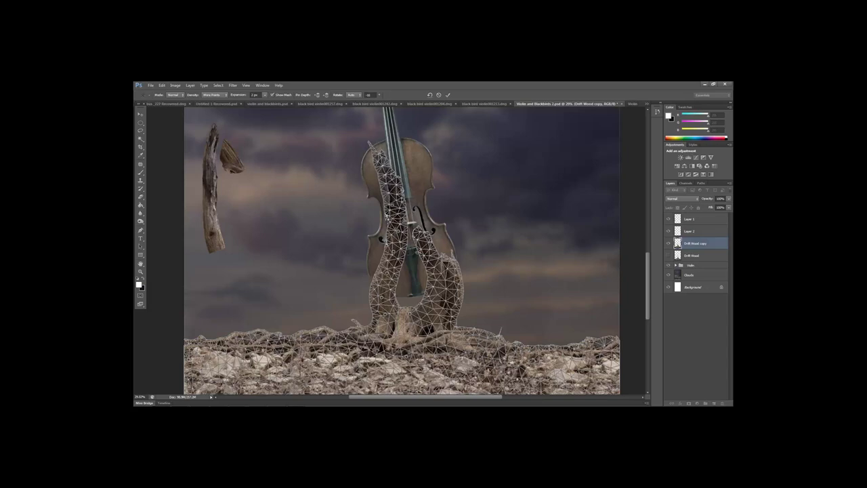
left_click_drag(402, 235, 405, 231)
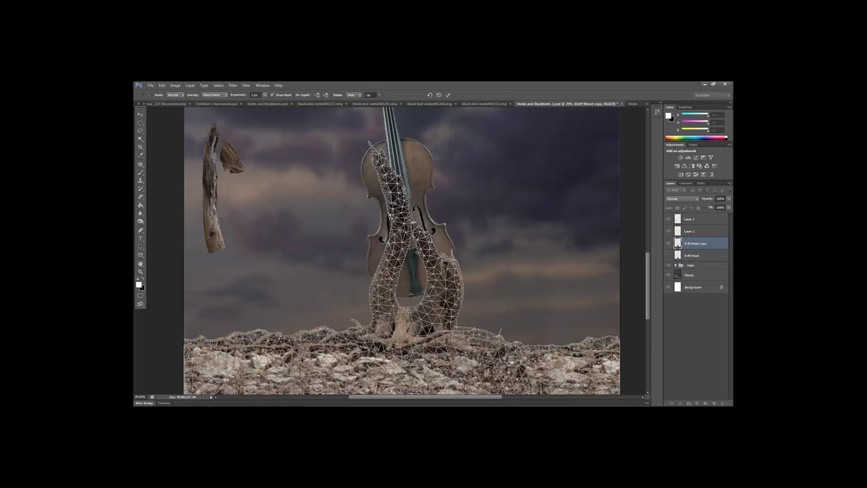
Delete the Puppet Warp pins along the tall driftwood branch, from its lower trunk up to the tip
right_click(387, 274)
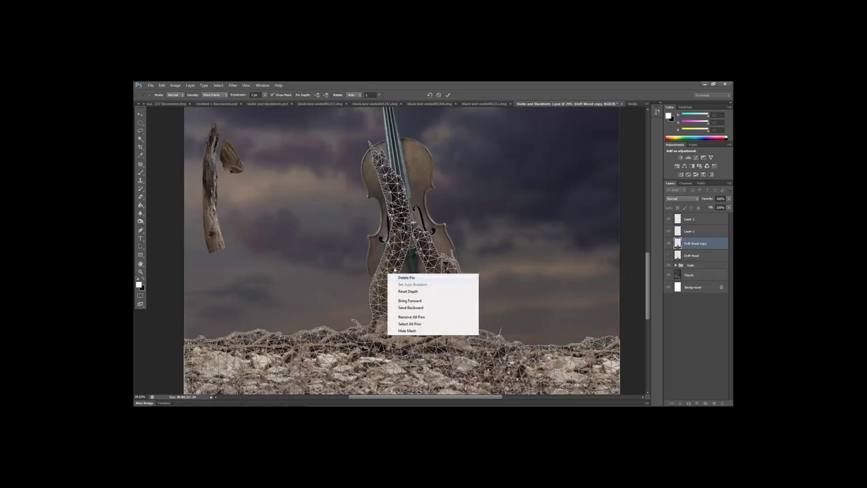
left_click(398, 279)
right_click(394, 252)
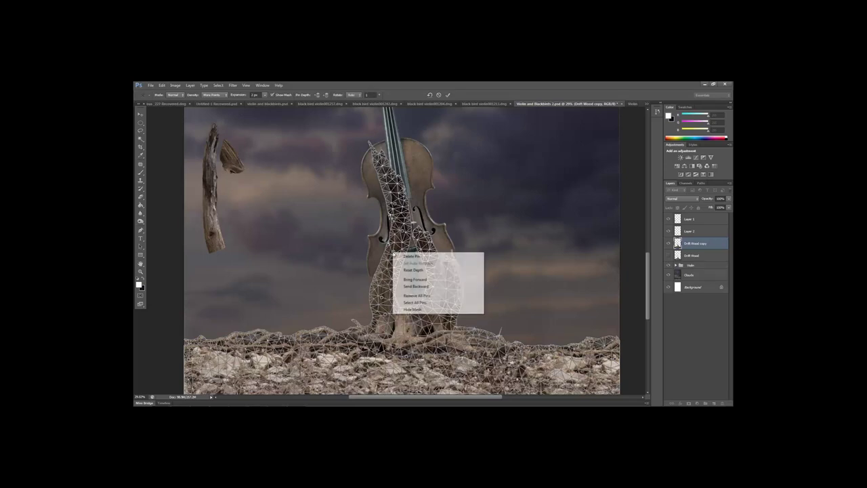
left_click(407, 220)
right_click(405, 232)
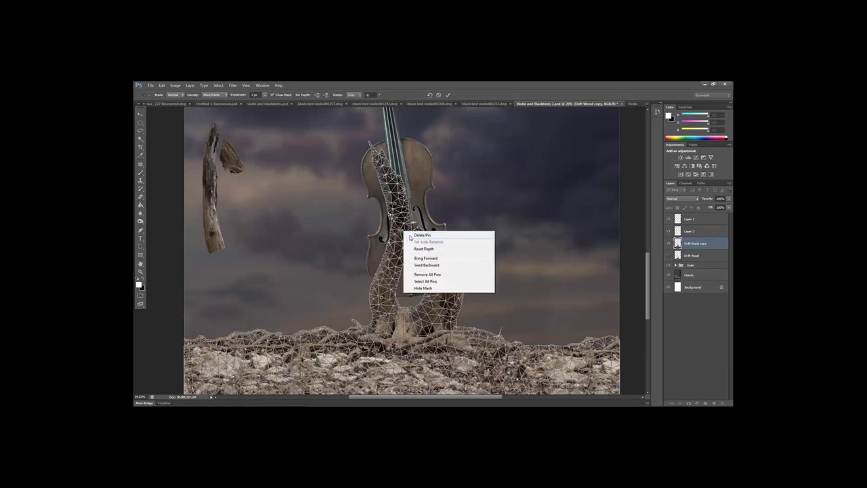
left_click(415, 234)
right_click(394, 203)
left_click(411, 207)
right_click(383, 176)
left_click(397, 183)
right_click(375, 151)
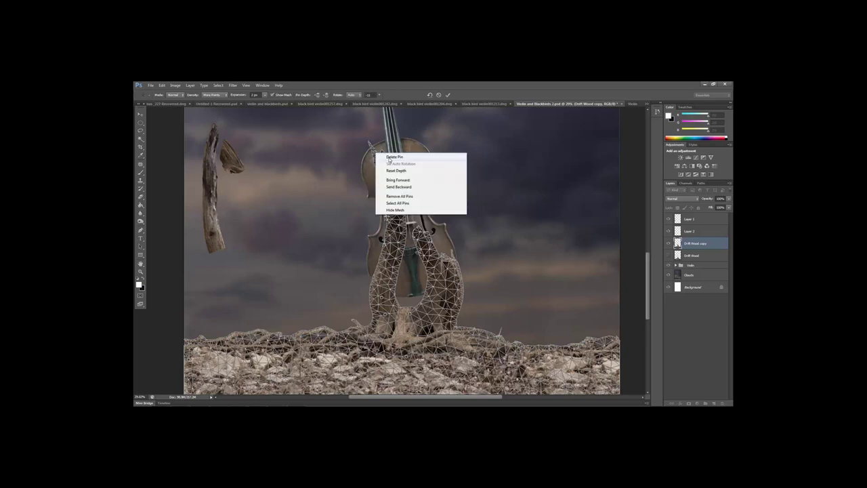
left_click(388, 157)
Pin the left trunk again, bend the tall branch left off the strings and curve its tip back over the violin's body
left_click(382, 297)
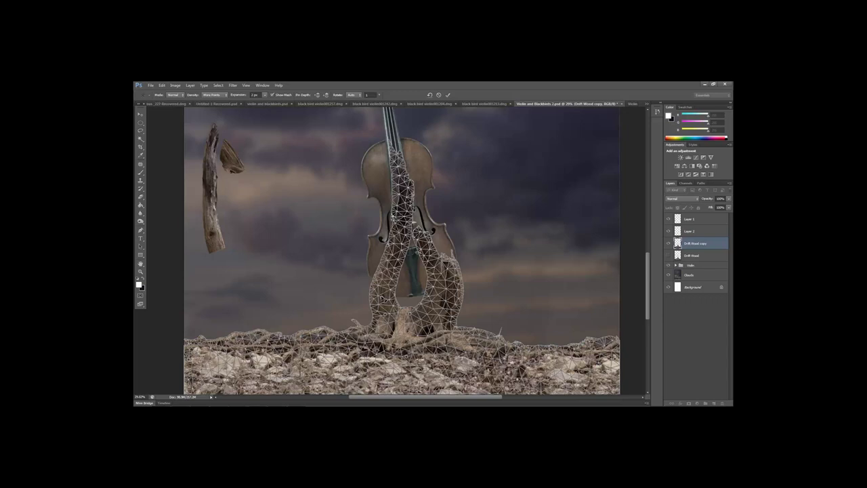
left_click_drag(382, 297, 385, 253)
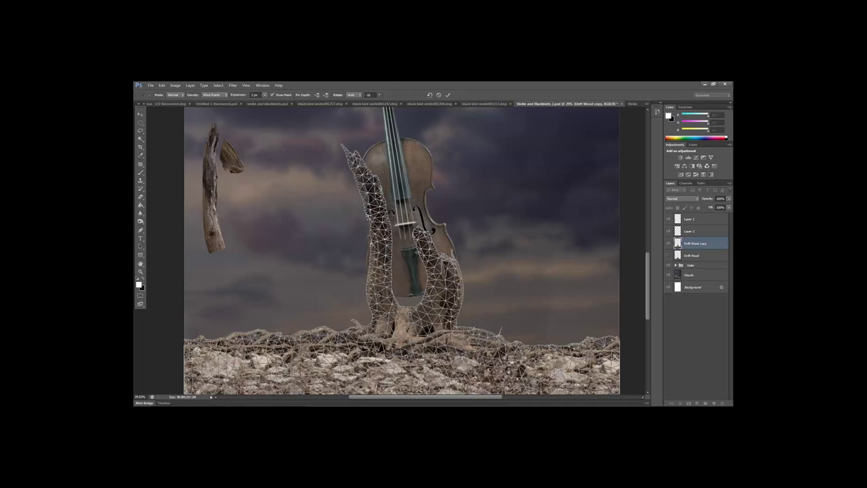
left_click_drag(355, 157, 358, 157)
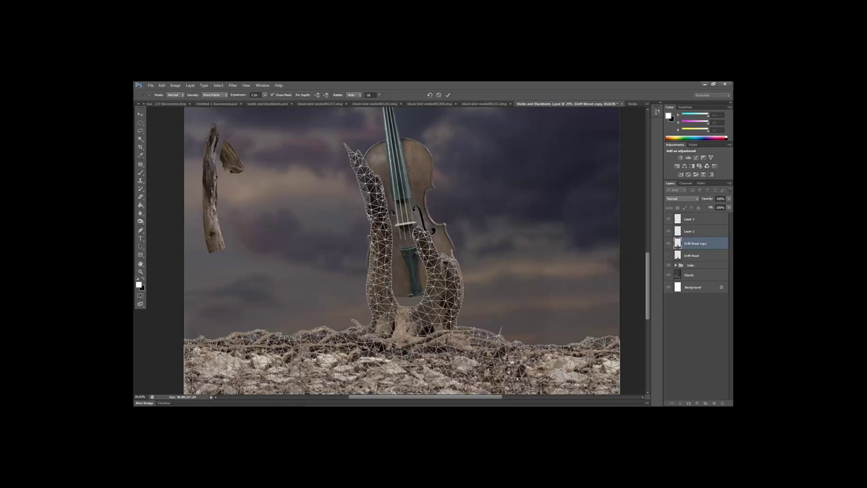
left_click_drag(377, 255, 379, 163)
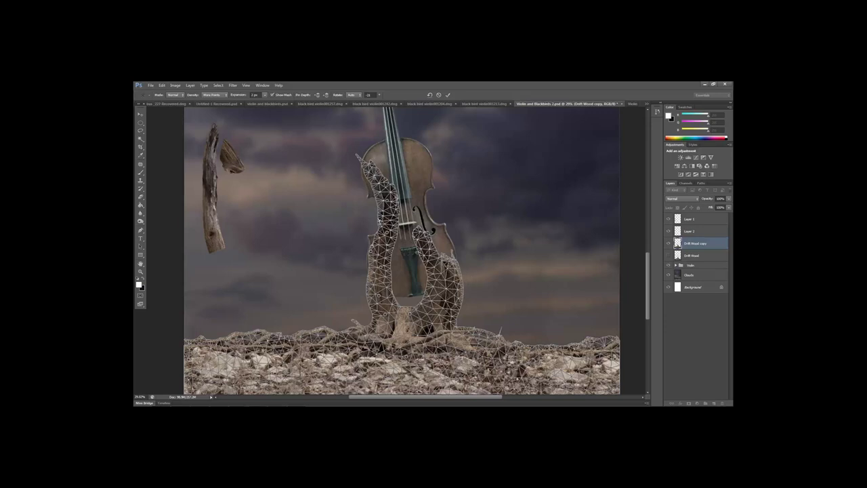
Pin the right trunk, bend its branch outward from the violin's tailpiece and apply the Puppet Warp
left_click(435, 315)
left_click_drag(445, 281, 431, 218)
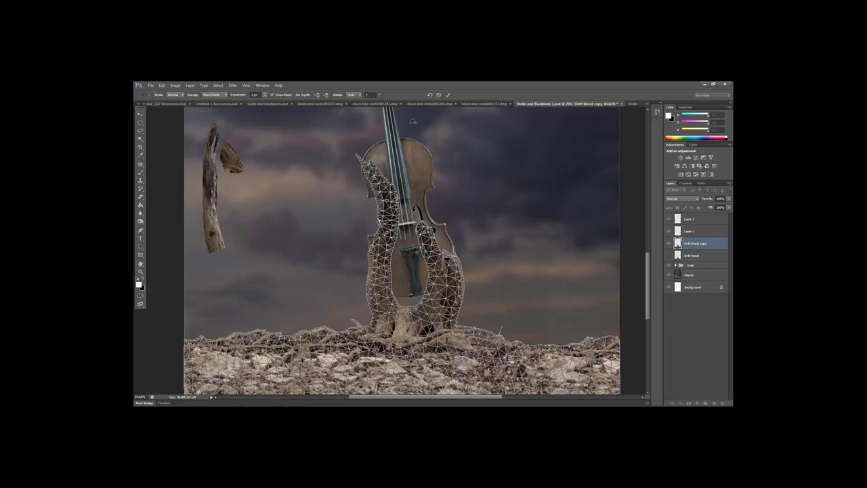
left_click(447, 96)
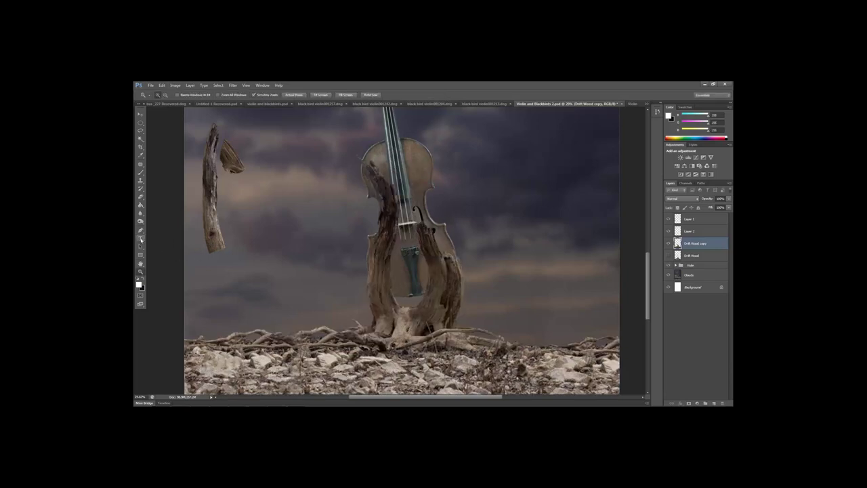
Delete the warped Drift Wood copy and make a fresh duplicate of the original Drift Wood layer
left_click_drag(363, 256, 345, 261)
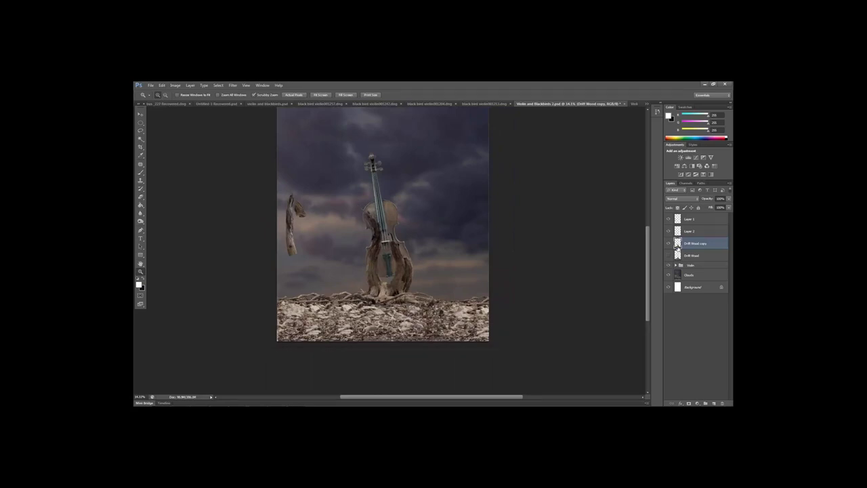
left_click(668, 256)
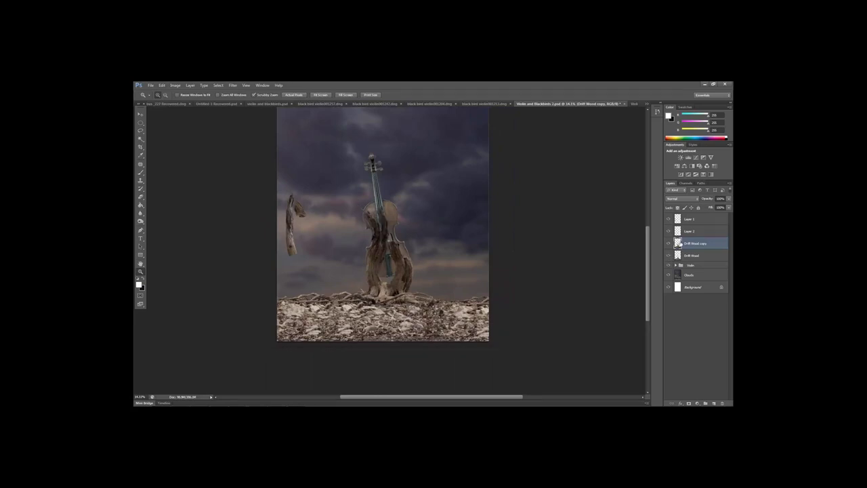
left_click_drag(679, 245, 722, 403)
left_click_drag(684, 246, 714, 402)
Restart Puppet Warp on the fresh Drift Wood copy with the mesh density at More Points
left_click_drag(369, 268, 392, 276)
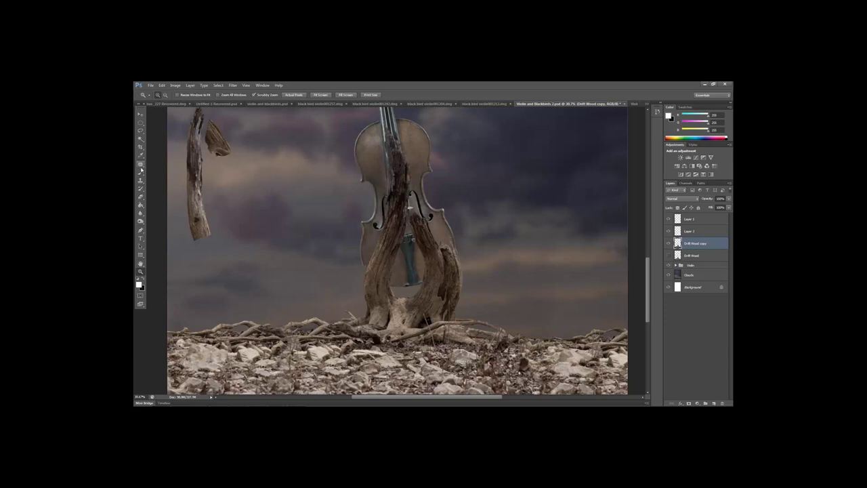
left_click(161, 85)
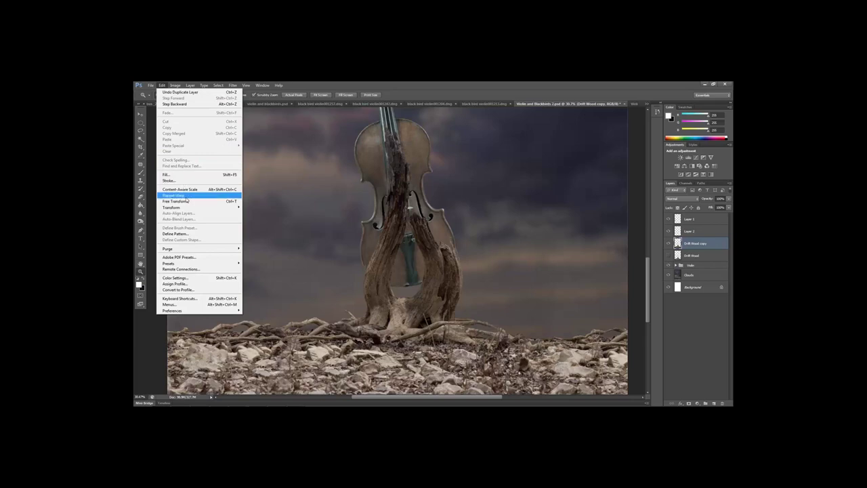
left_click(186, 196)
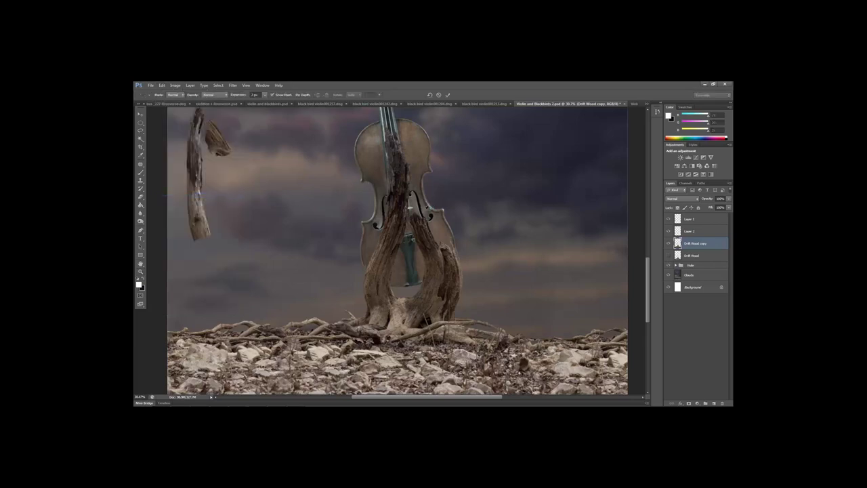
left_click(207, 95)
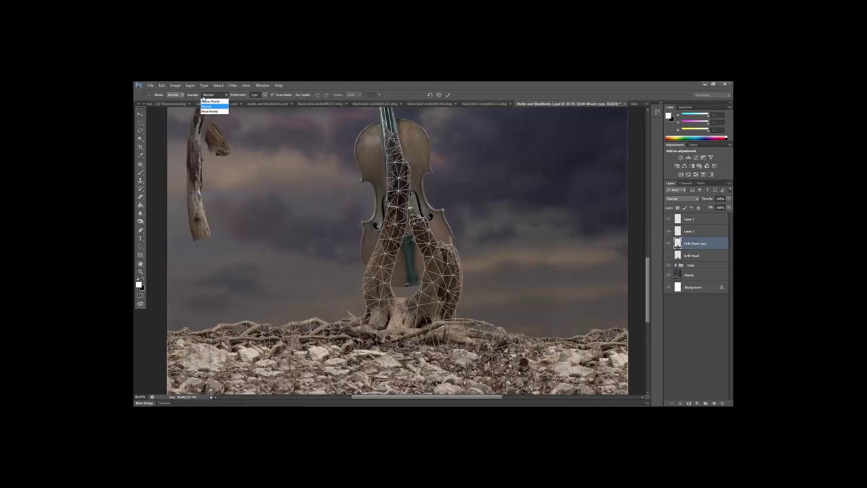
left_click(205, 111)
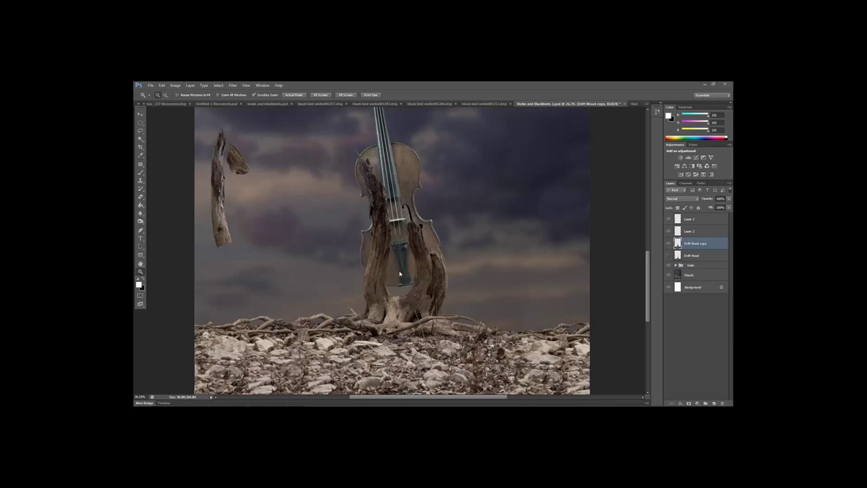
Lasso the hollow and surrounding inner wood between the two trunks, and feather the selection by 10 pixels
left_click(141, 130)
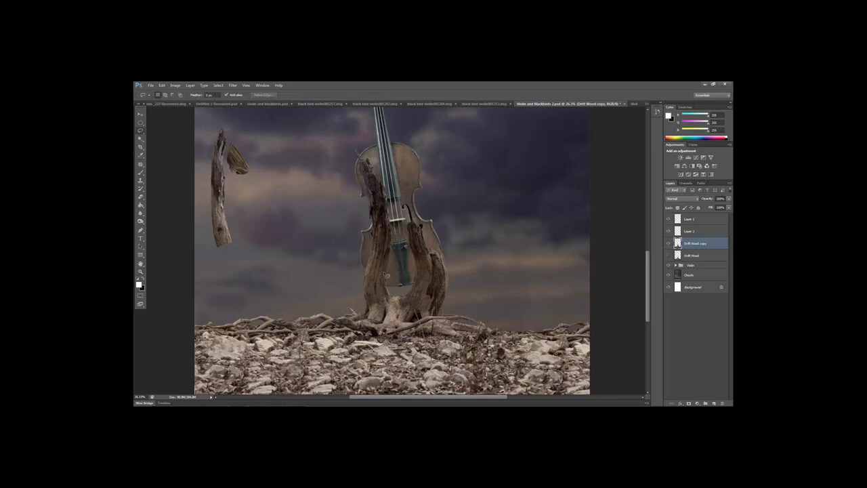
mouse_move(382, 271)
left_mouse_down()
mouse_move(392, 308)
mouse_move(418, 295)
mouse_move(427, 271)
mouse_move(420, 256)
mouse_move(384, 258)
left_mouse_up()
left_click(230, 85)
mouse_move(218, 85)
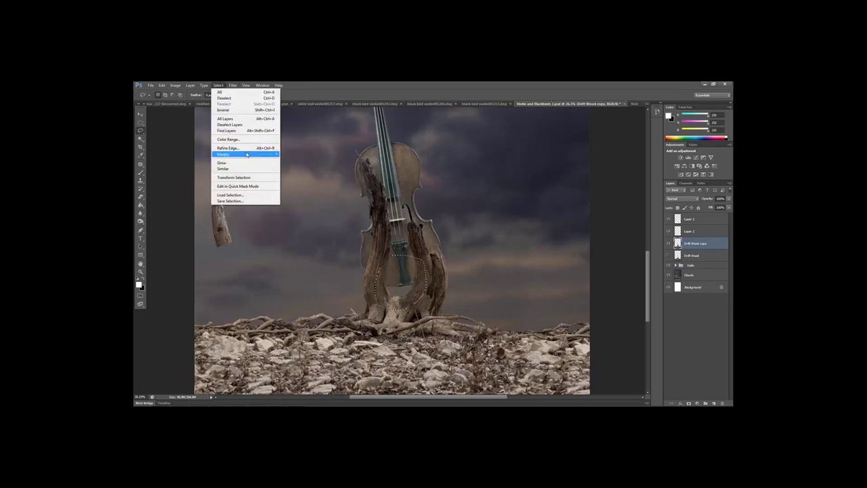
mouse_move(243, 154)
left_click(294, 179)
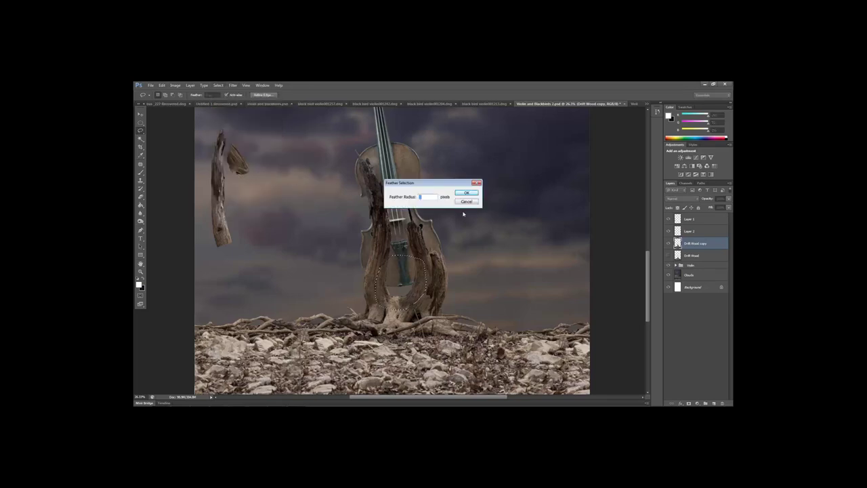
type("10")
key("Return")
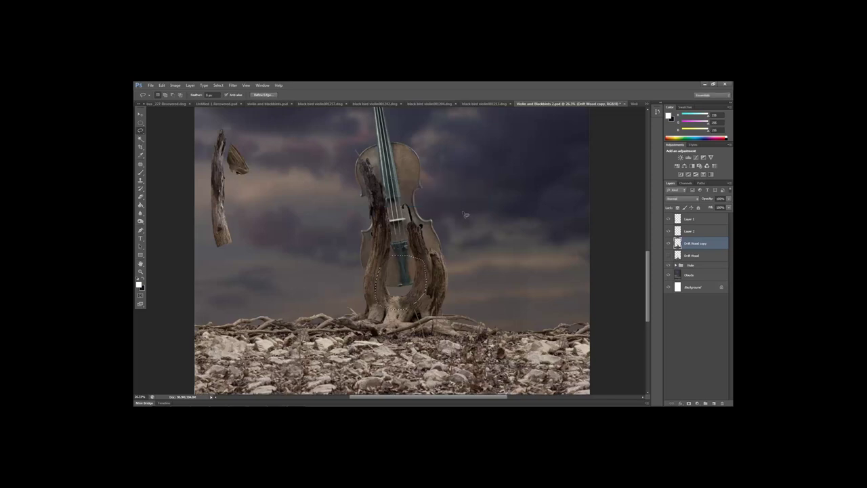
Copy the selected wood to a new layer and stretch it upward to fill the gap between the trunks
left_click(190, 85)
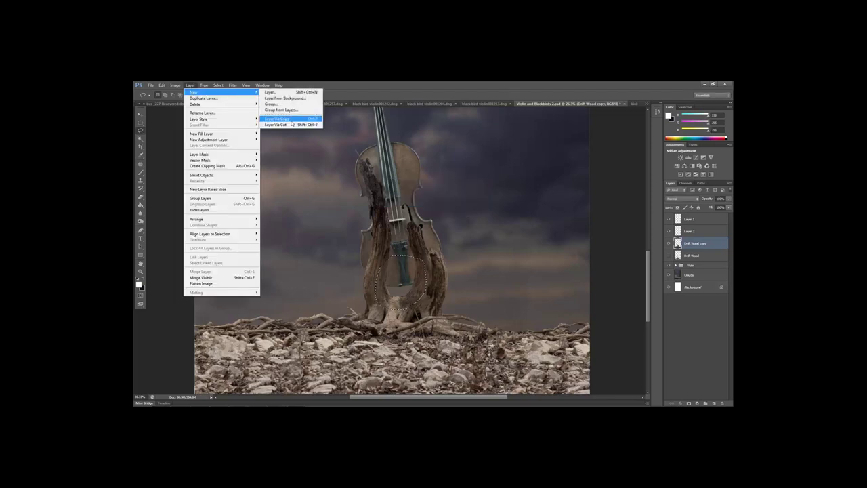
left_click(277, 118)
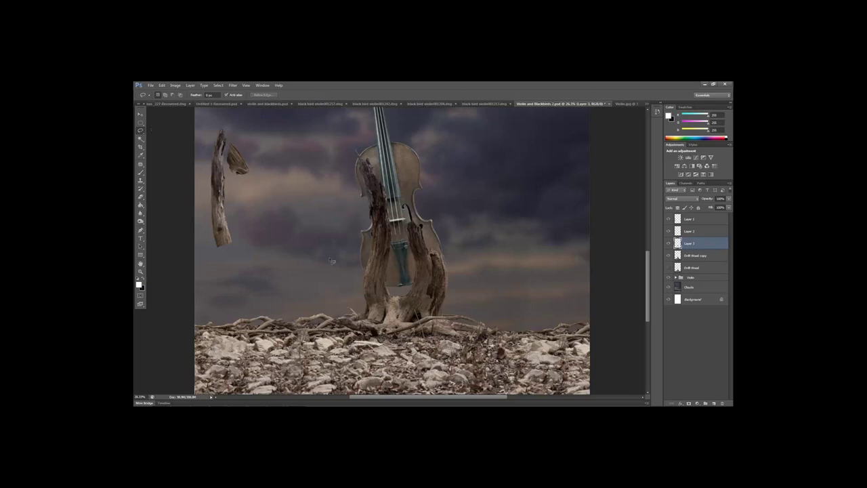
left_click(138, 115)
mouse_move(405, 297)
left_mouse_down()
mouse_move(404, 268)
mouse_move(301, 213)
mouse_move(379, 264)
mouse_move(402, 294)
left_mouse_up()
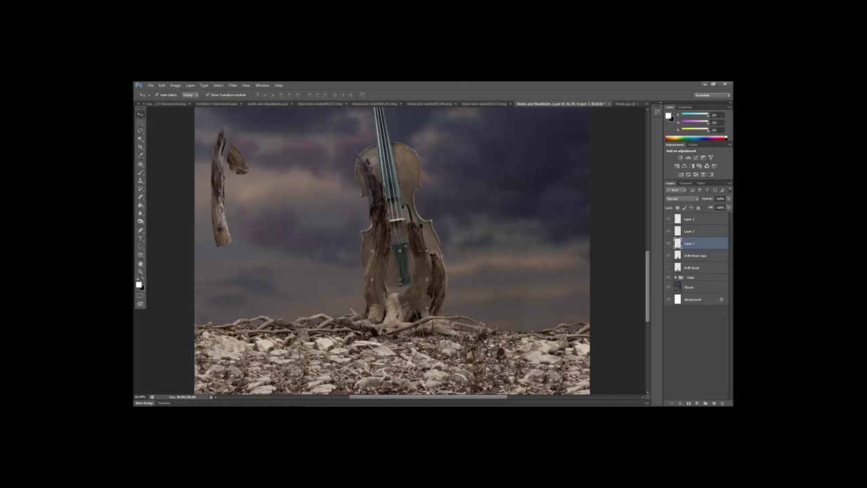
left_click(162, 86)
left_click(172, 92)
left_click(400, 254)
left_click_drag(400, 253, 401, 225)
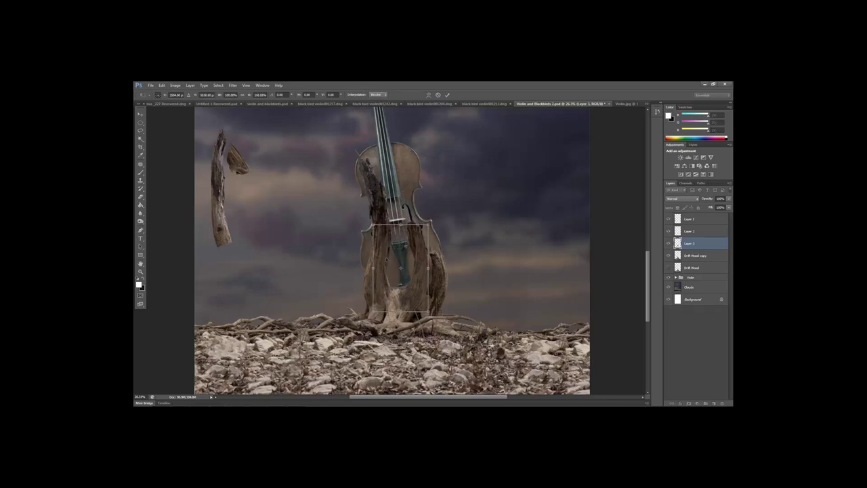
Warp the copied wood so it curves around the violin's tailpiece and blends into both trunks, and apply the transform
left_click(428, 95)
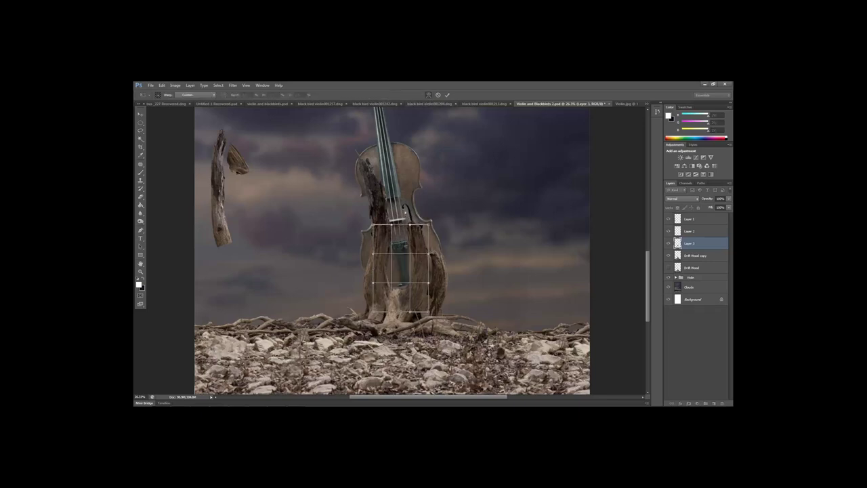
left_click_drag(387, 273, 415, 257)
left_click_drag(413, 227, 410, 259)
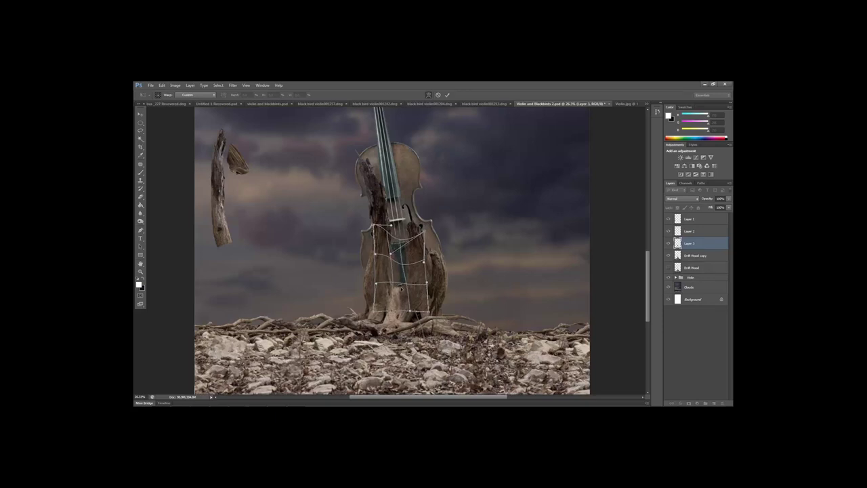
left_click_drag(401, 289, 377, 255)
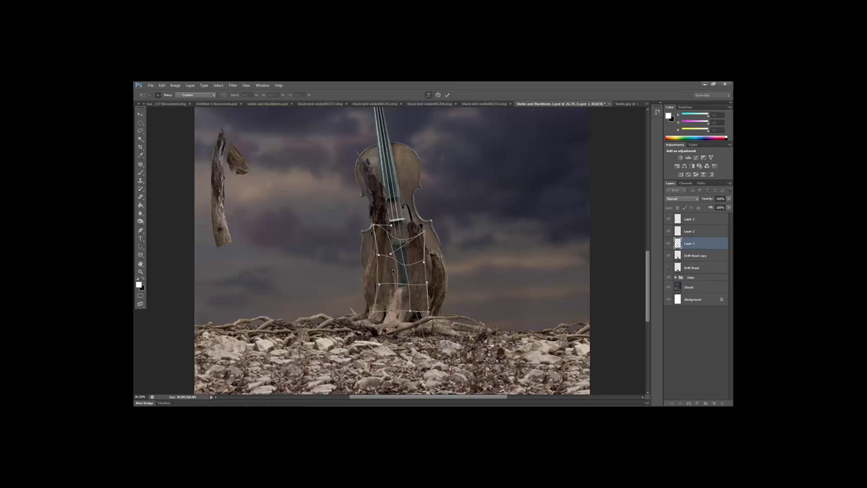
left_click_drag(397, 283, 394, 282)
left_click(446, 95)
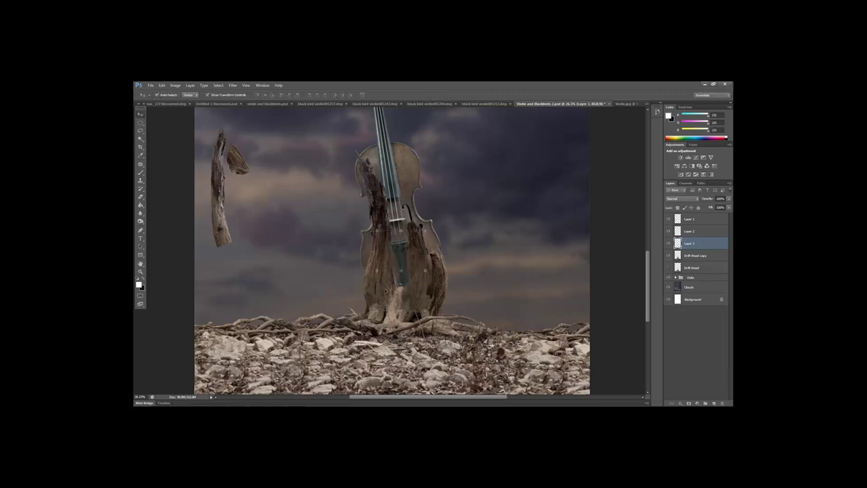
Merge Layer 3 with the Drift Wood copy layer and toggle the merged layer's visibility to check it
left_click(343, 294)
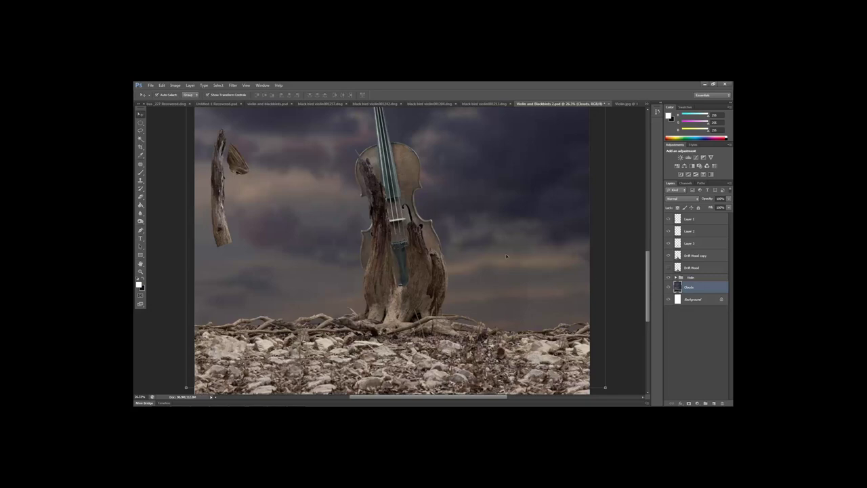
left_click(690, 256)
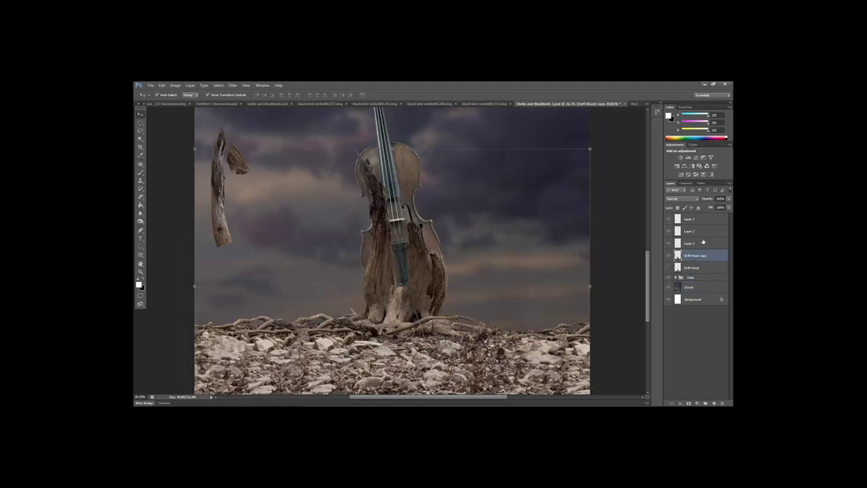
left_click(697, 243)
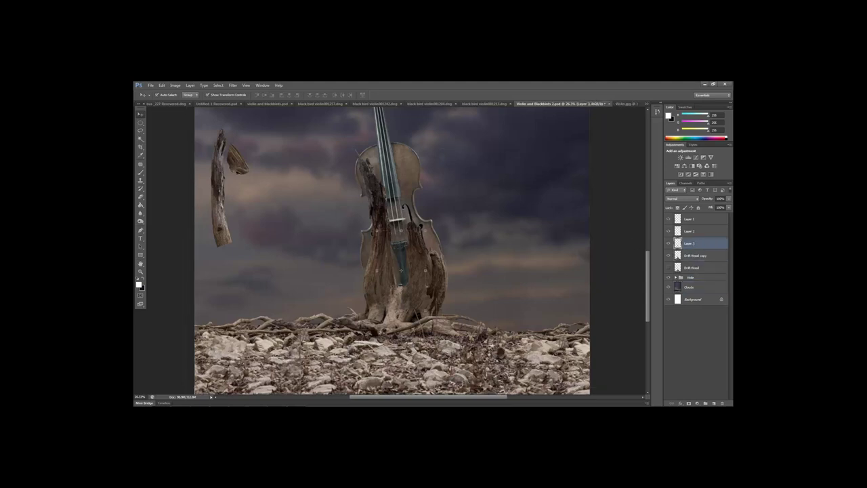
left_click(693, 257, "shift")
right_click(693, 257)
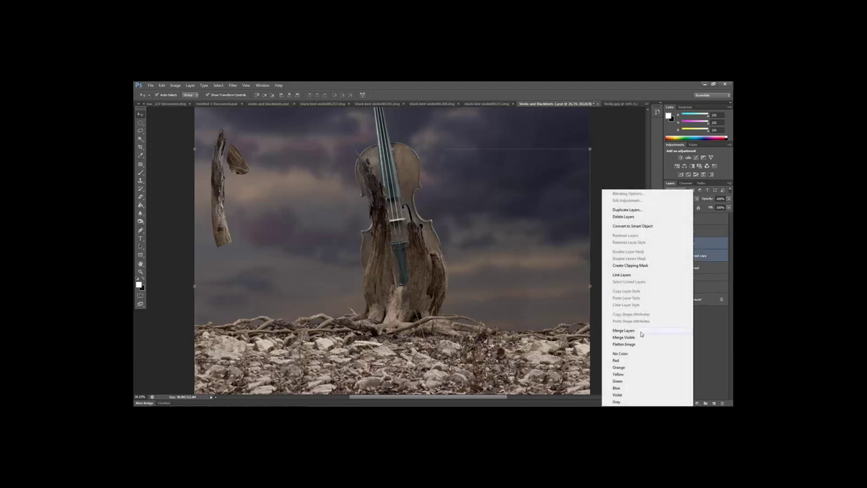
left_click(640, 332)
left_click(669, 243)
left_click(668, 243)
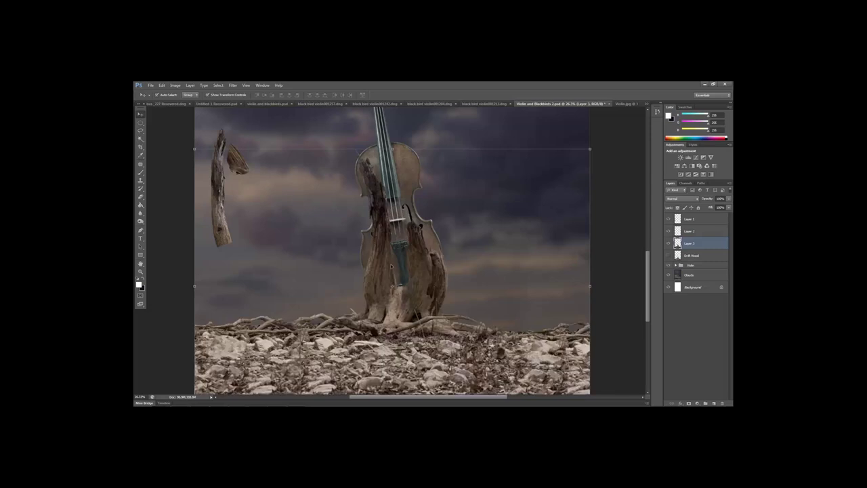
Switch to the Lasso tool for selecting wood on the merged driftwood layer
left_click(140, 130)
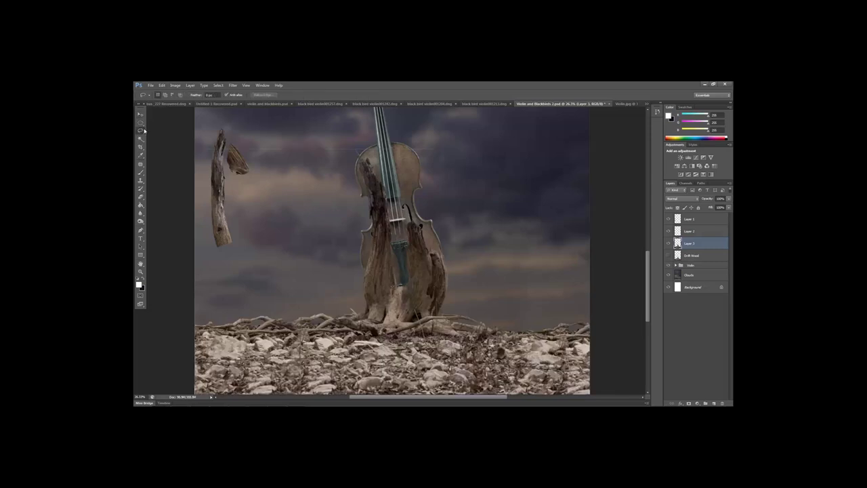
Lasso a feathered patch of wood at the stump's lower left on Layer 3 and copy it to a new layer
left_click(217, 85)
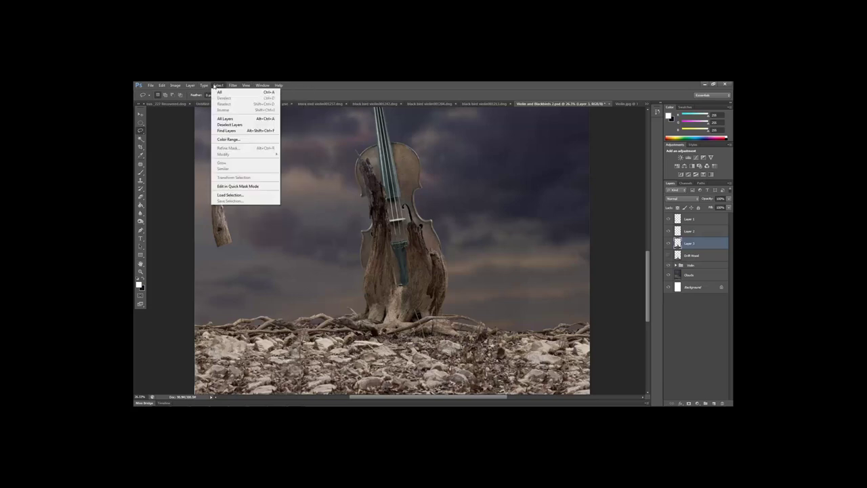
left_click(219, 86)
double_click(210, 95)
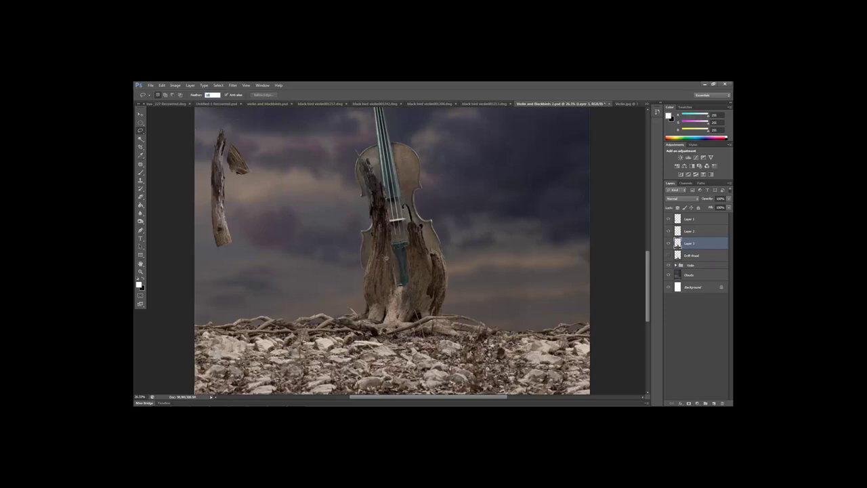
key("Return")
mouse_move(366, 293)
left_mouse_down()
mouse_move(388, 254)
mouse_move(387, 263)
mouse_move(377, 257)
mouse_move(371, 283)
left_mouse_up()
left_click(190, 84)
mouse_move(194, 91)
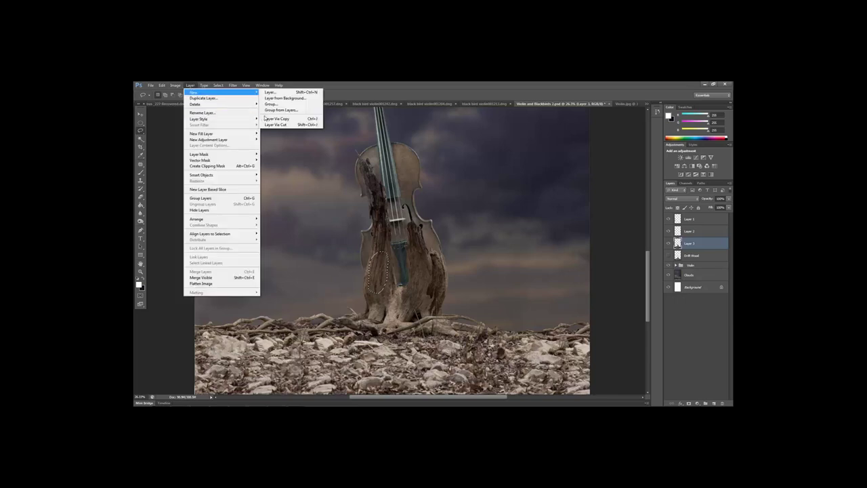
left_click(270, 119)
Move the copied wood patch over the violin's tailpiece and warp its top and bottom edges to fit
key("v")
left_click_drag(371, 281, 396, 282)
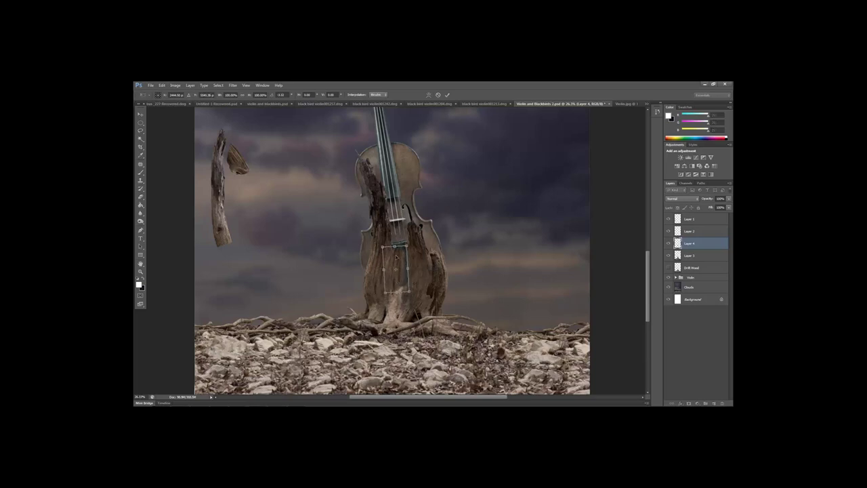
left_click(428, 95)
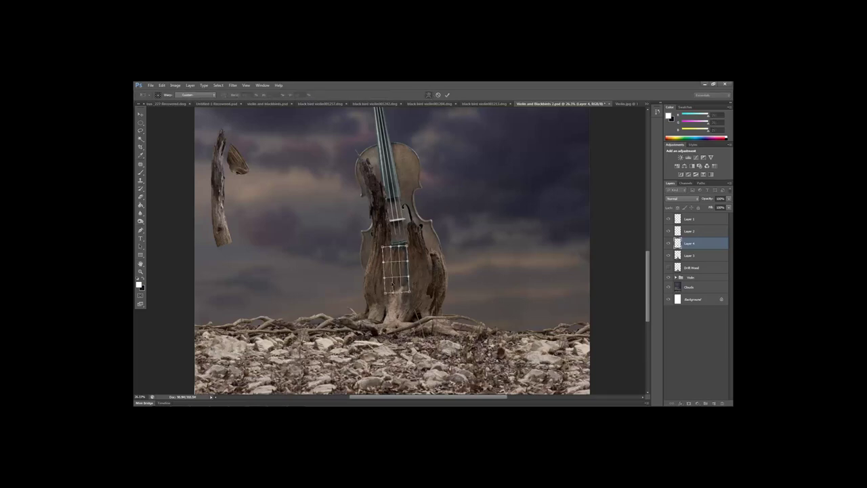
left_click_drag(392, 292, 393, 295)
left_click_drag(401, 297, 408, 299)
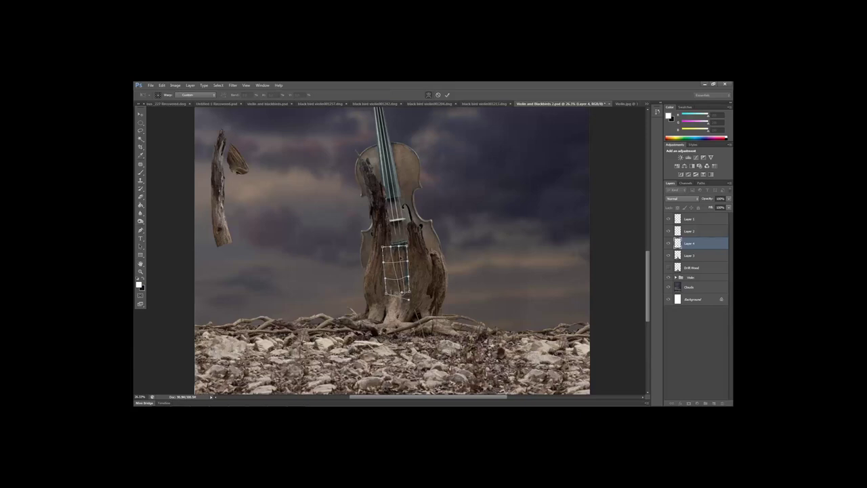
left_click_drag(398, 246, 386, 239)
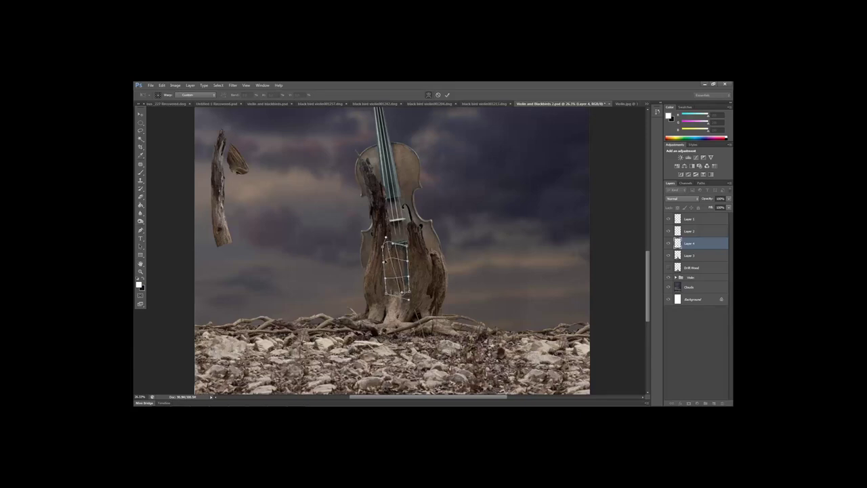
left_click(446, 94)
Place Layer 4 beneath Layer 3 and blend Layer 3 over the tailpiece with a soft eraser at 0% hardness
left_click_drag(691, 244, 678, 265)
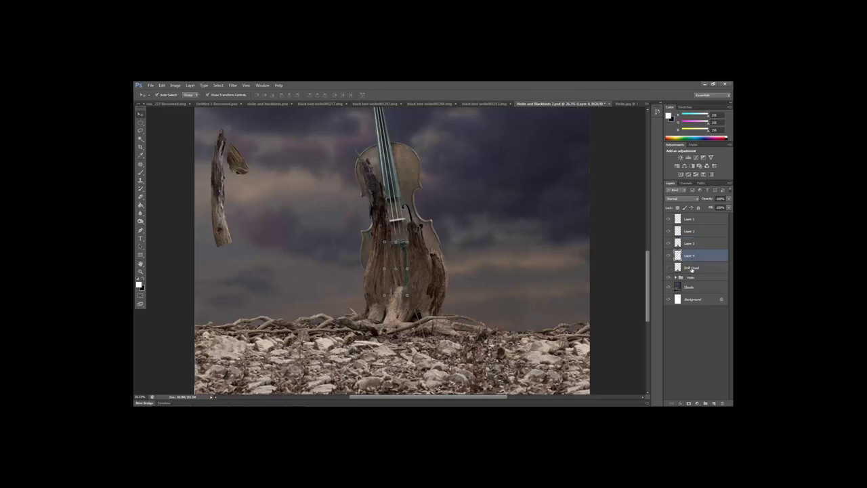
left_click(683, 266)
left_click(679, 245)
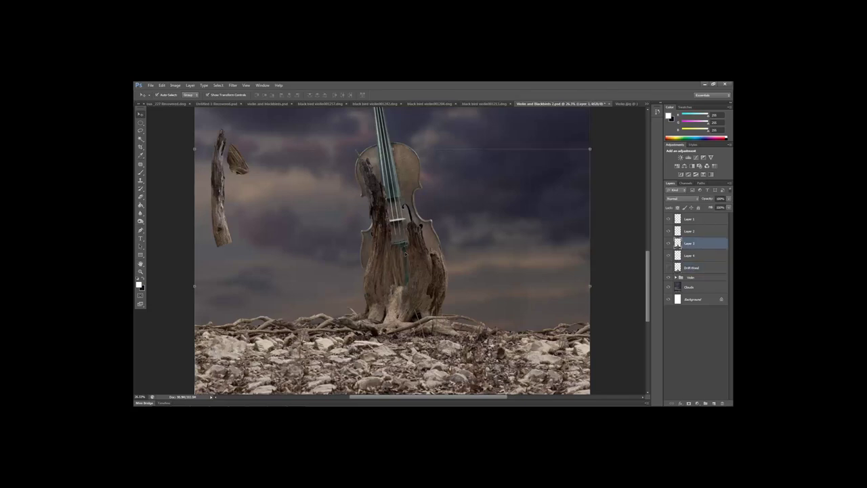
left_click(141, 196)
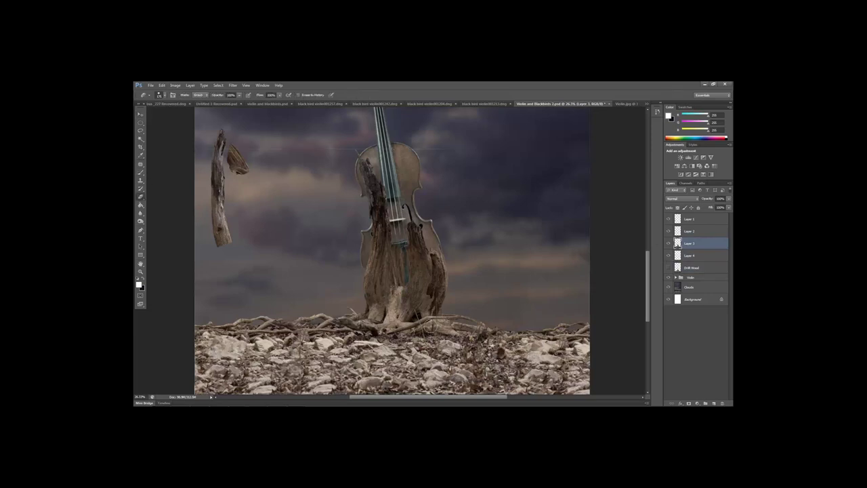
left_click(163, 96)
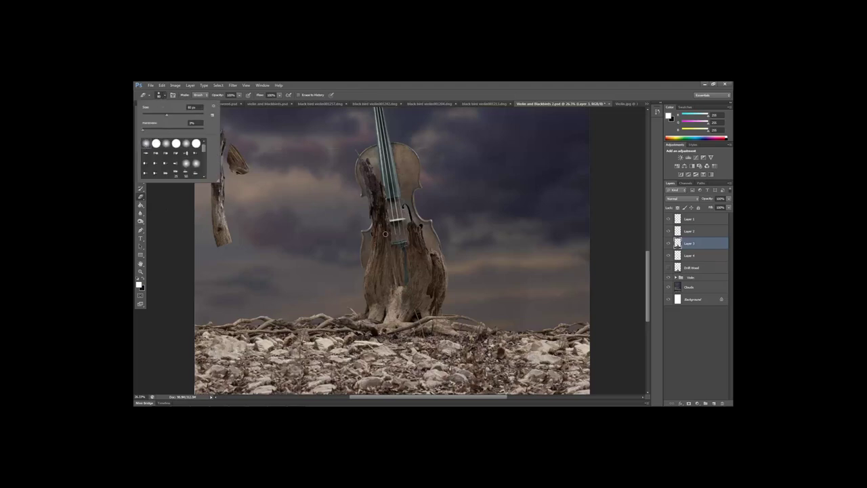
left_click(391, 245)
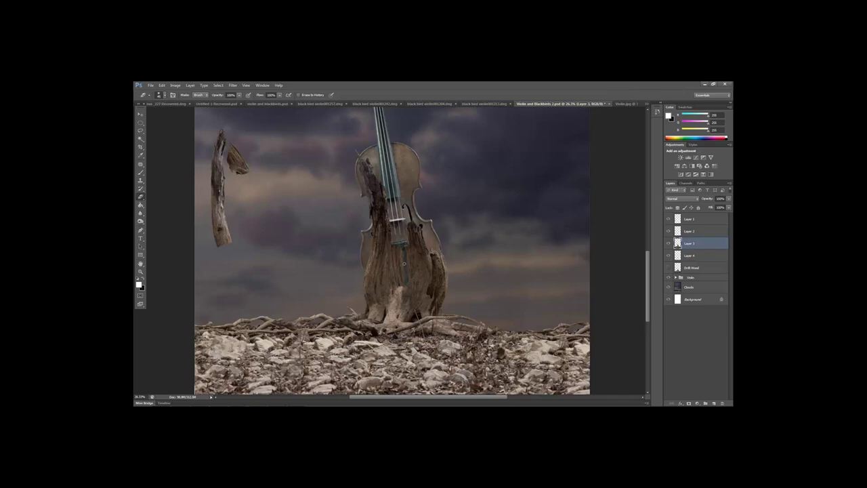
Duplicate the Layer 4 wood patch and ready the Move tool
left_click(694, 233)
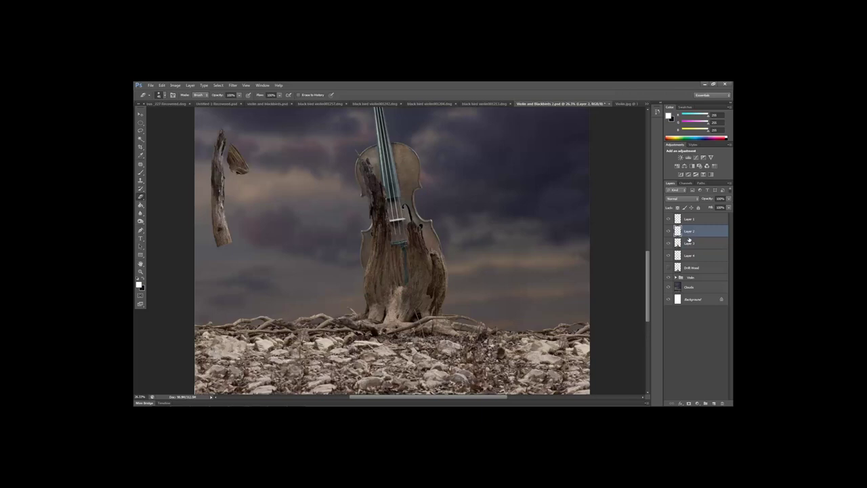
left_click_drag(683, 256, 725, 402)
left_click(140, 116)
left_click_drag(381, 277, 409, 260)
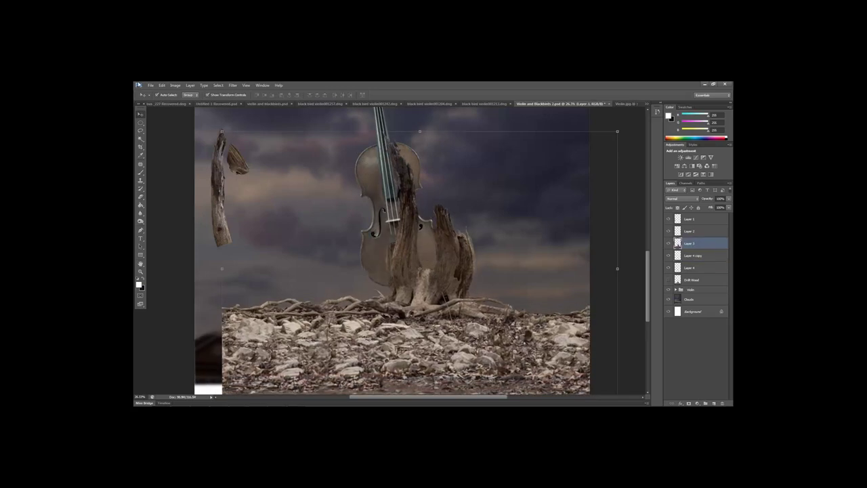
left_click(161, 85)
left_click(169, 94)
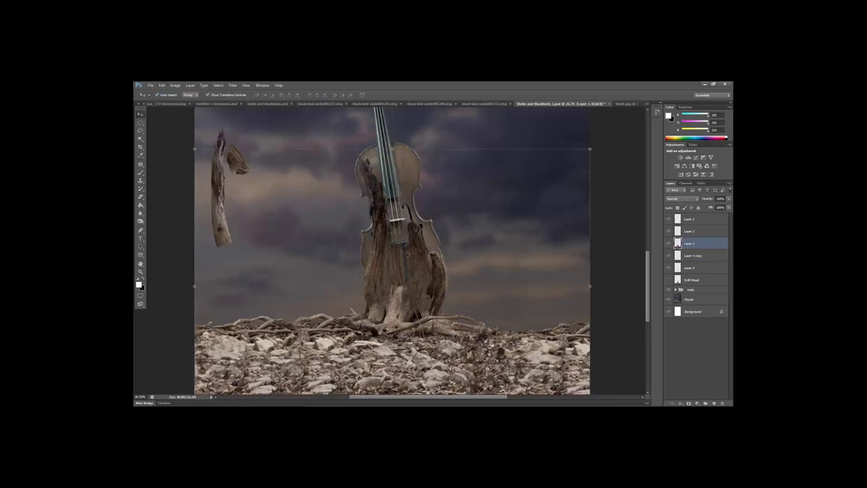
Lock Layer 3 and move the Layer 4 copy up over the violin's bridge
left_click(697, 207)
left_click(686, 257)
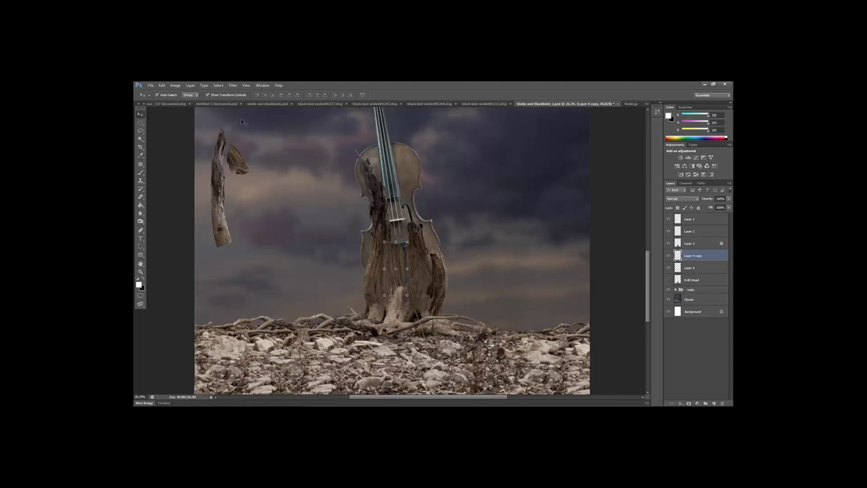
left_click_drag(399, 259, 395, 212)
Flip the Layer 4 copy horizontally, then enlarge and rotate it slightly to fit the violin's tilt
left_click(162, 85)
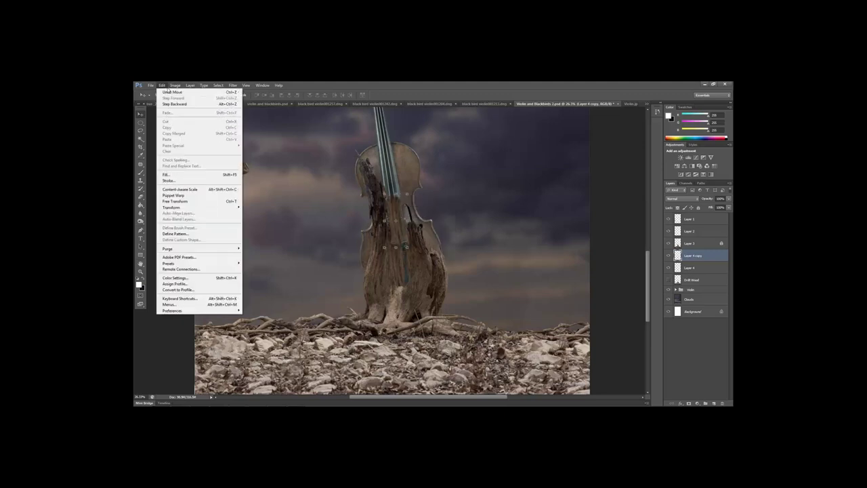
mouse_move(196, 207)
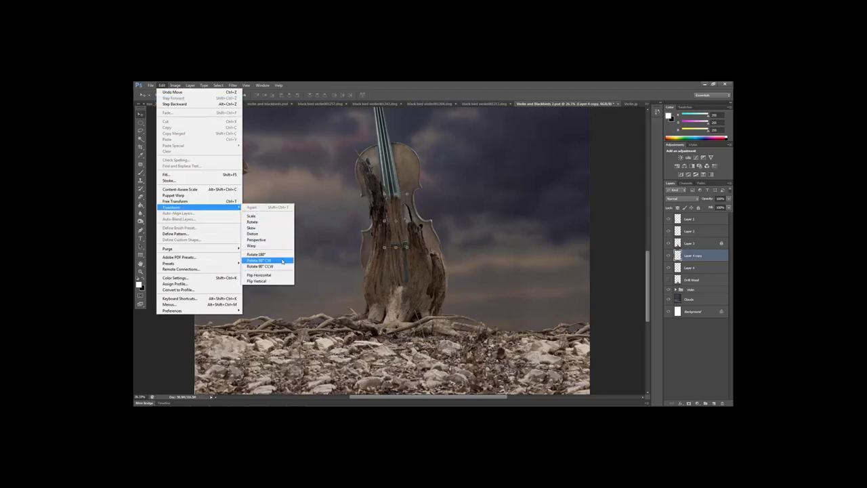
left_click(258, 274)
key("ctrl+t")
left_click_drag(411, 244, 419, 250)
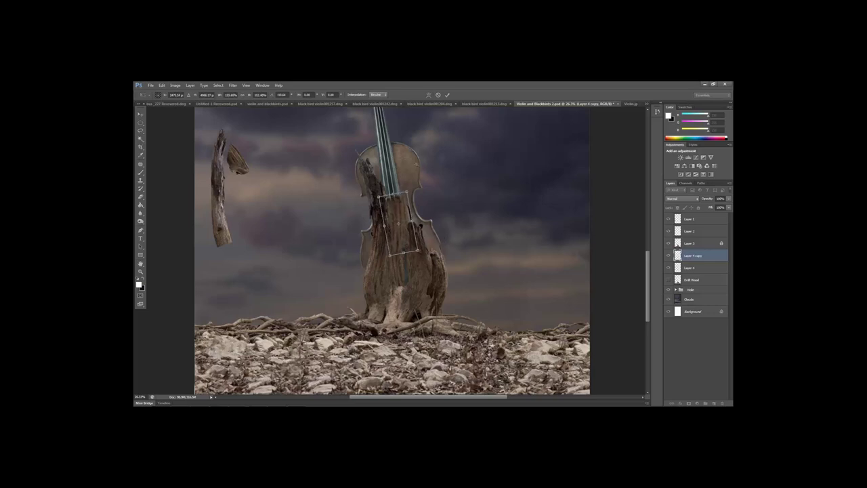
left_click(447, 95)
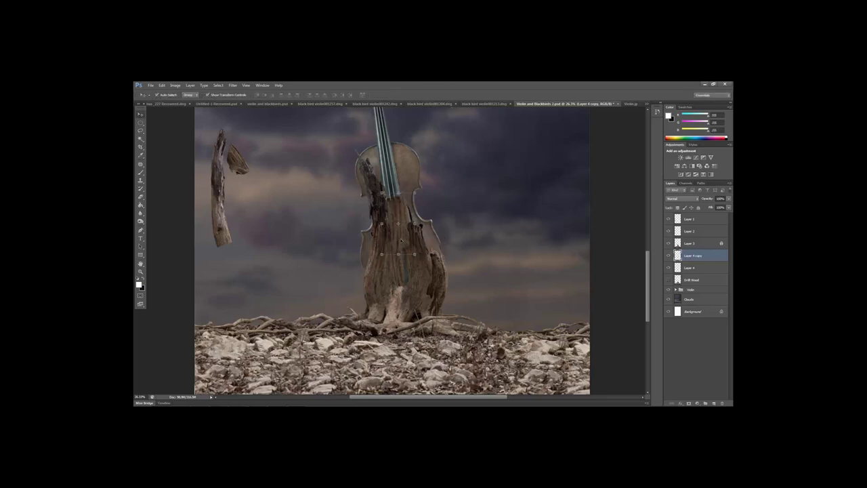
Place the Layer 4 copy beneath Layer 4 and stretch it slightly to cover more of the violin's front
left_click(141, 197)
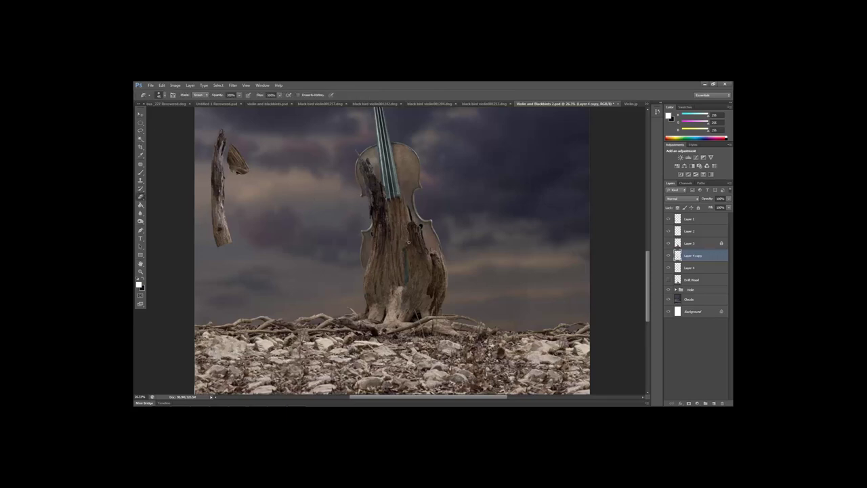
left_click_drag(677, 255, 679, 272)
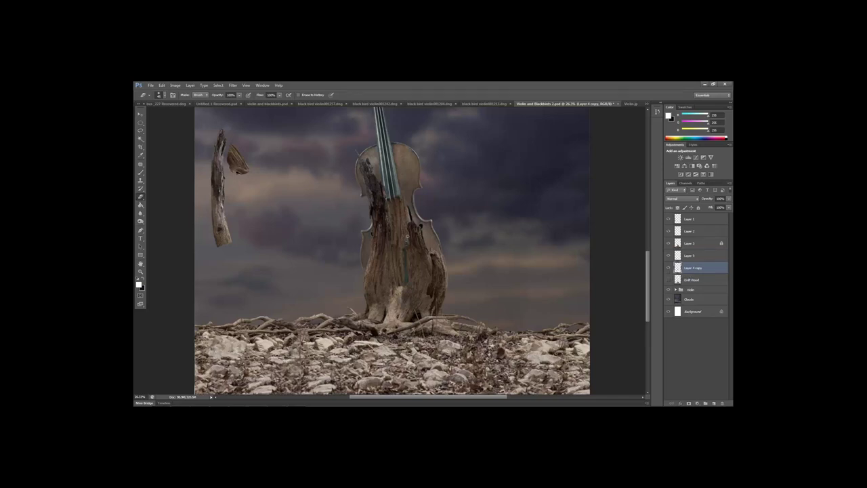
left_click(140, 115)
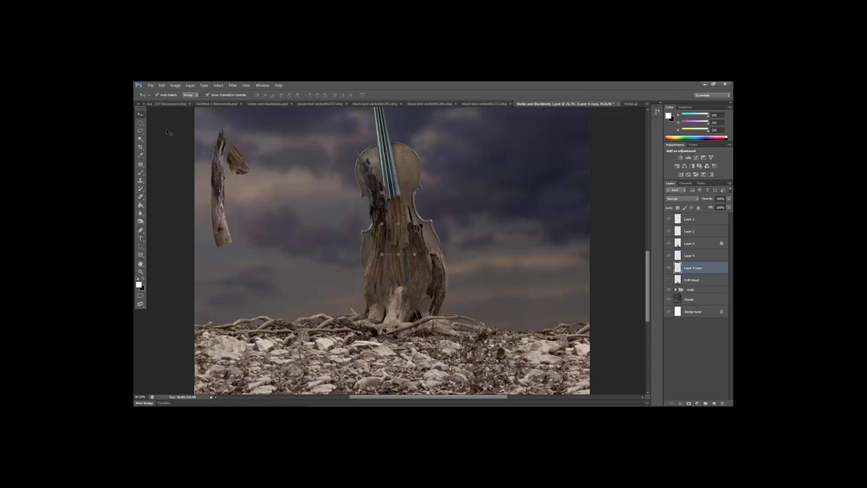
left_click_drag(414, 254, 417, 256)
left_click(447, 95)
left_click(140, 196)
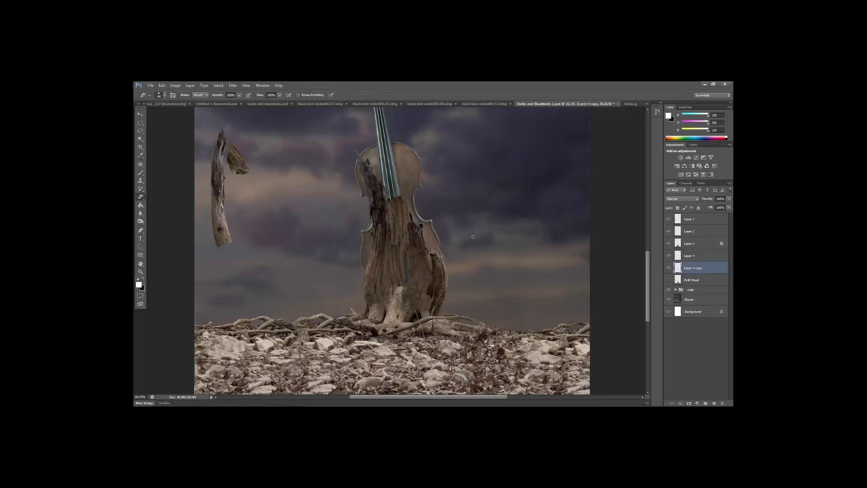
Move the small loose wood piece to the violin's lower left side, then rotate and warp it to follow the body's outline
left_click(140, 113)
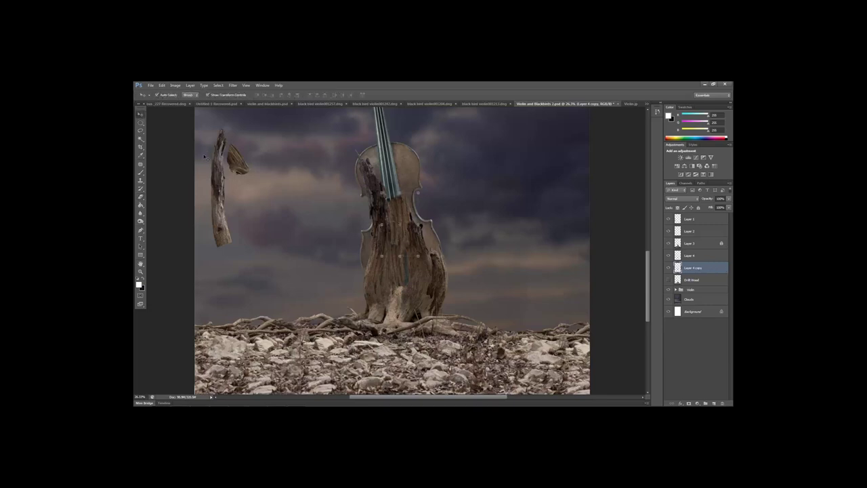
left_click_drag(240, 159, 317, 225)
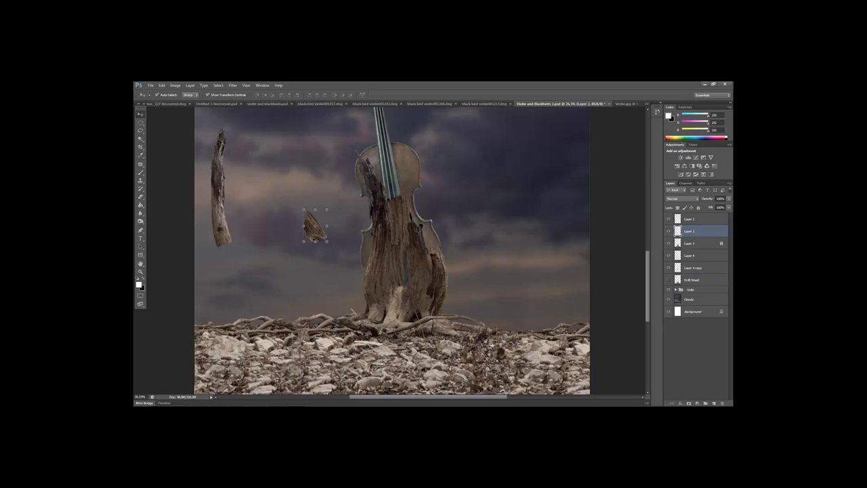
left_click_drag(306, 202, 369, 249)
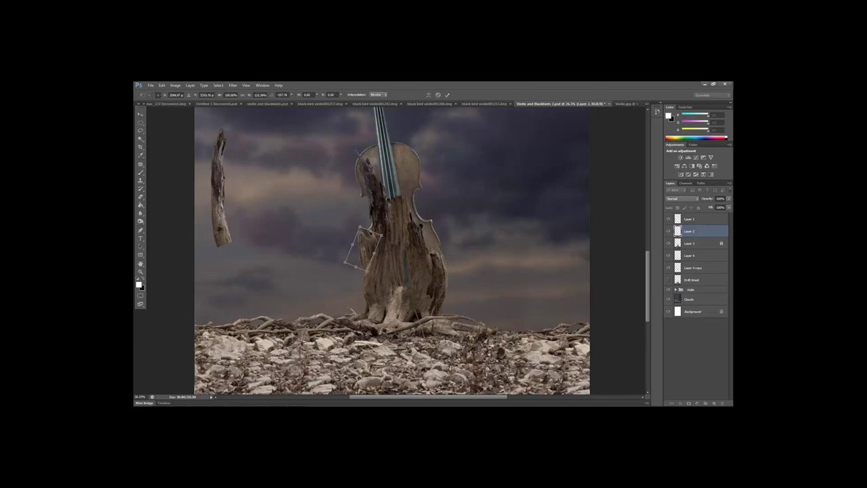
left_click(428, 95)
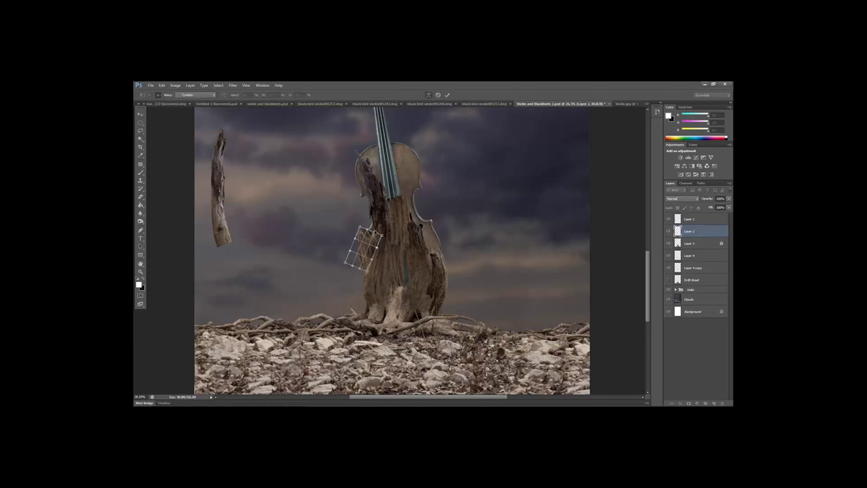
left_click_drag(367, 270, 375, 275)
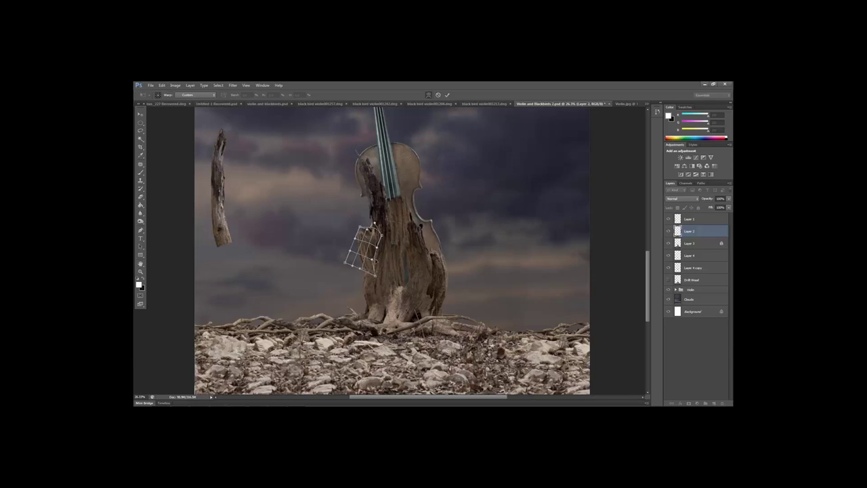
left_click(447, 95)
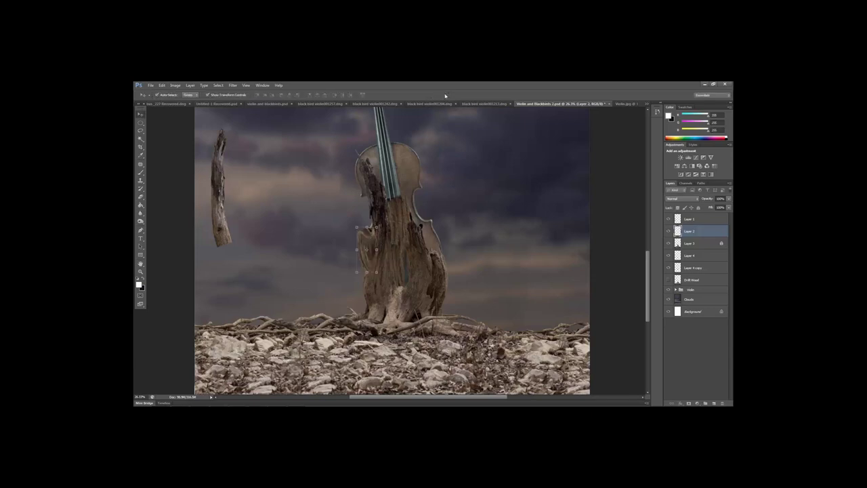
Place Layer 2 beneath Layer 3 in the layer stack
double_click(698, 231)
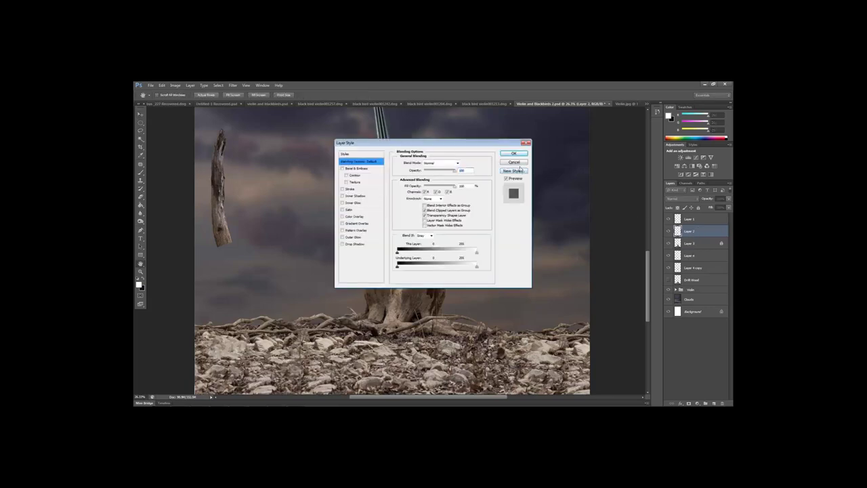
left_click(513, 153)
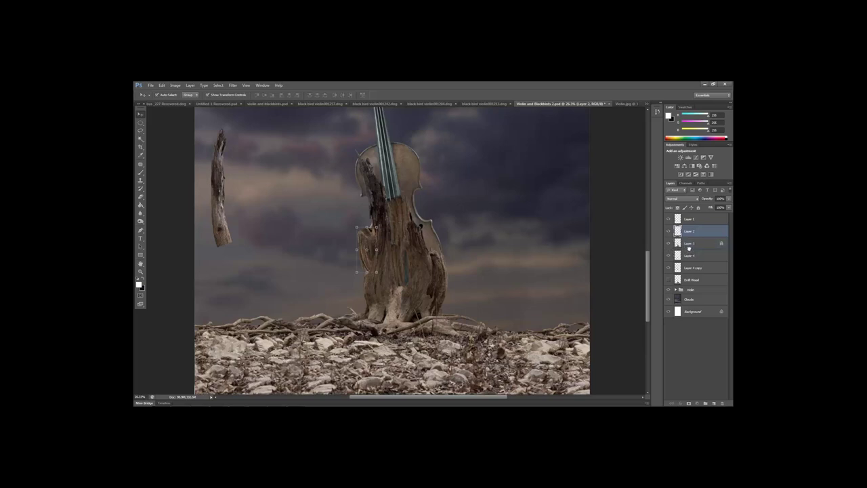
left_click_drag(689, 248, 686, 245)
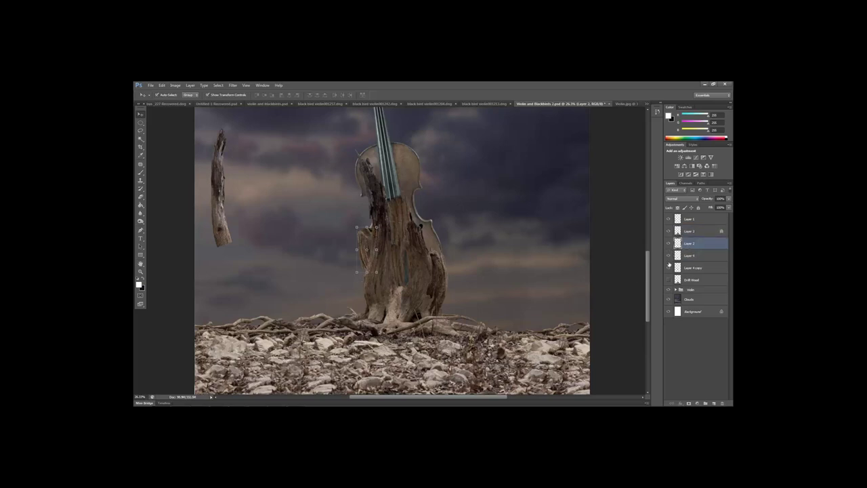
Unlock Layer 3, try an Eraser stroke on it, and undo that stroke
left_click(685, 234)
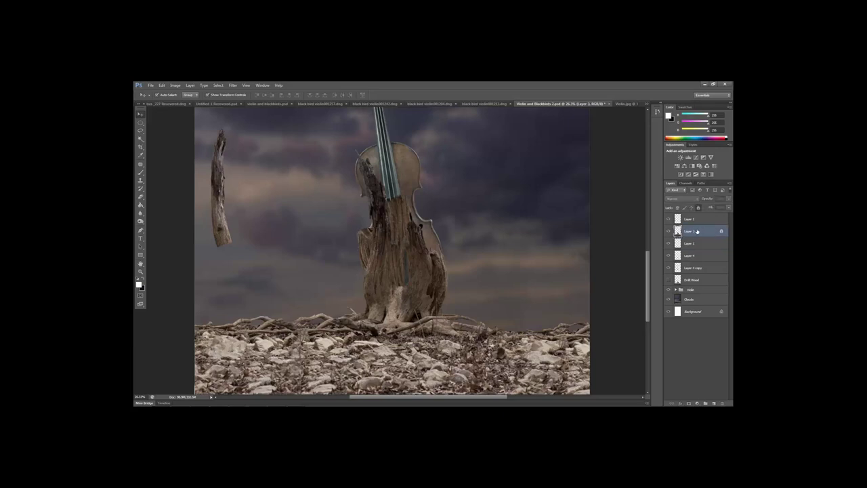
left_click(143, 197)
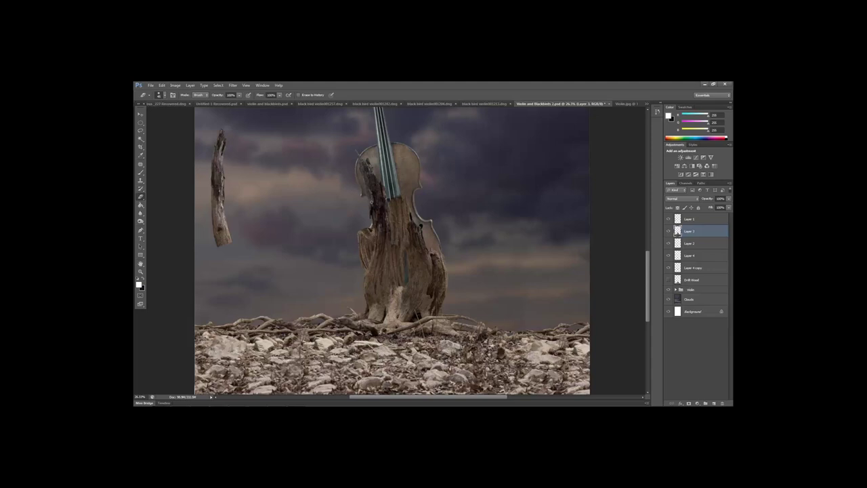
left_click(161, 85)
left_click(172, 91)
key("v")
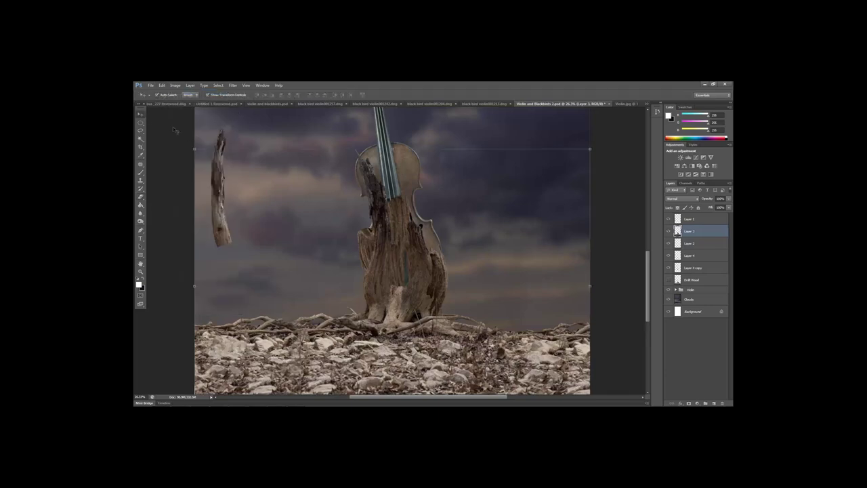
Warp the small Layer 2 wood piece on the violin's lower left side to fit the body's outline
left_click(383, 253)
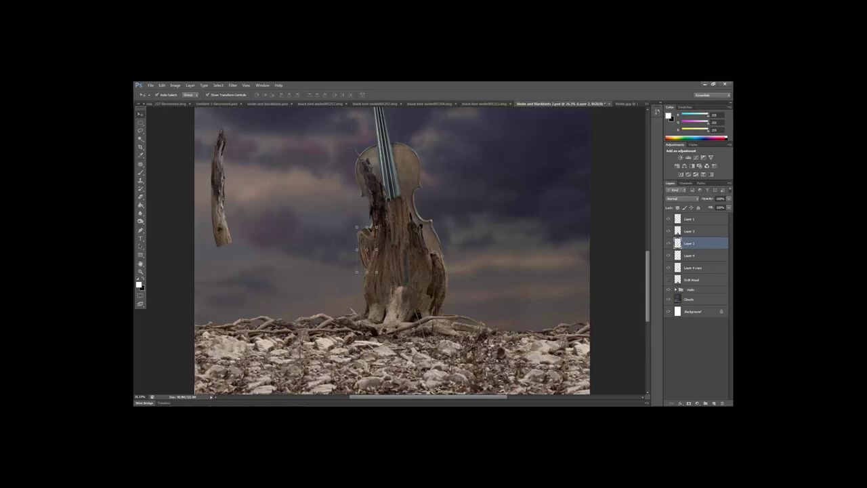
left_click(175, 85)
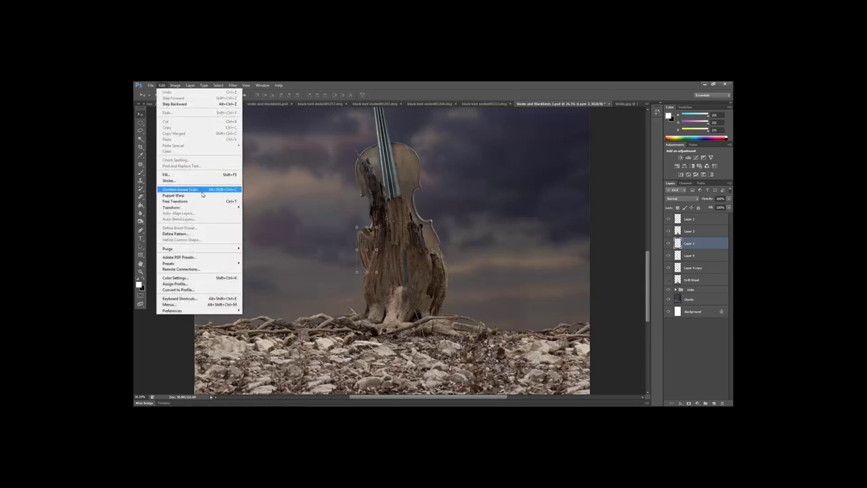
mouse_move(241, 207)
left_click(251, 245)
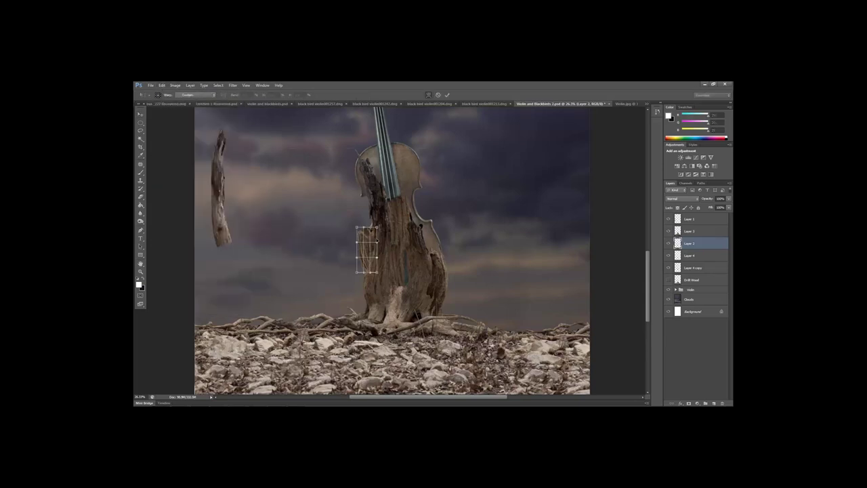
mouse_move(371, 234)
left_mouse_down()
mouse_move(370, 224)
mouse_move(370, 240)
left_mouse_up()
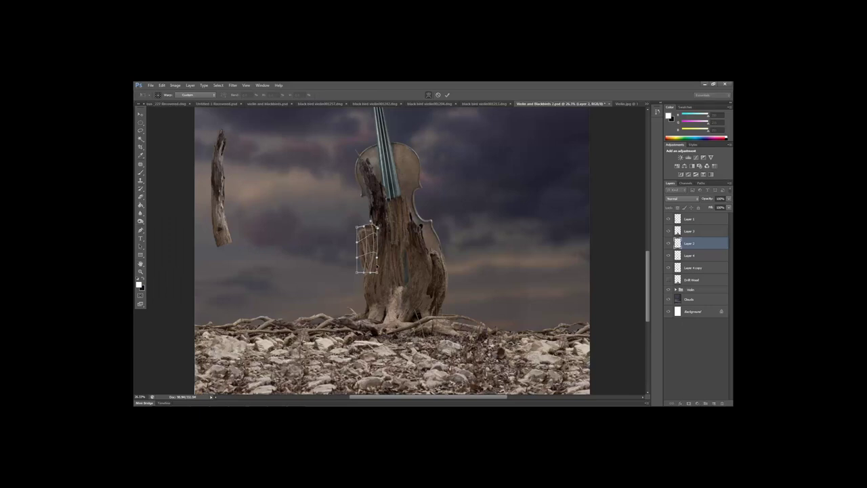
mouse_move(377, 272)
left_mouse_down()
mouse_move(375, 245)
mouse_move(369, 272)
left_mouse_up()
left_click(447, 94)
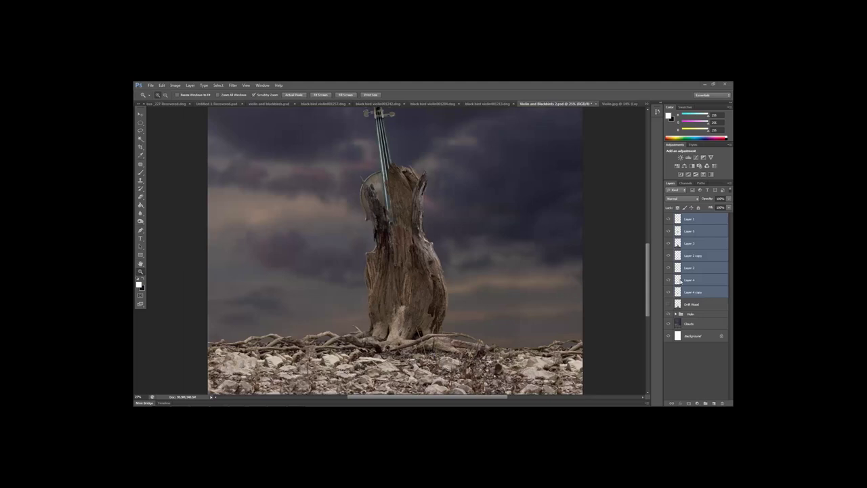
Merge the selected driftwood layers into a single layer and add a layer mask to it
right_click(687, 285)
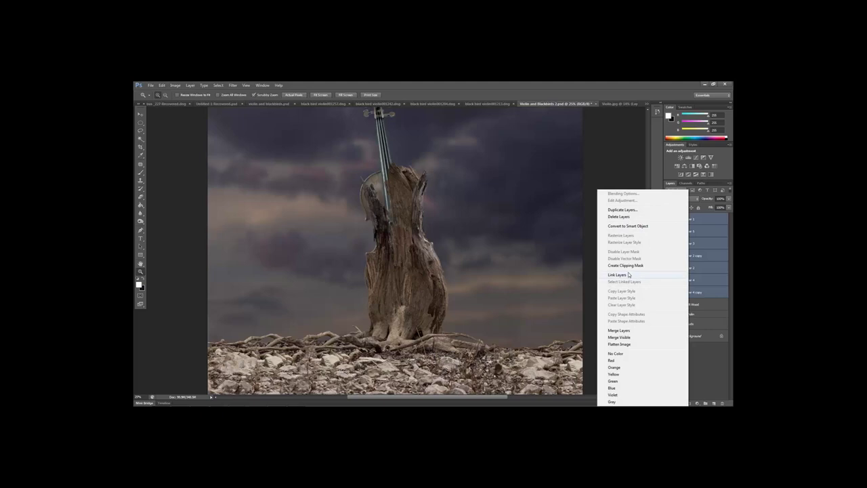
left_click(631, 331)
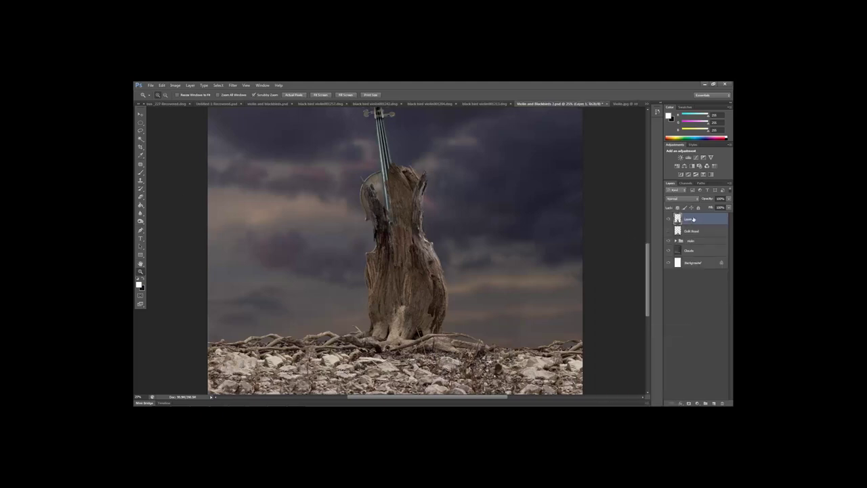
left_click(697, 403)
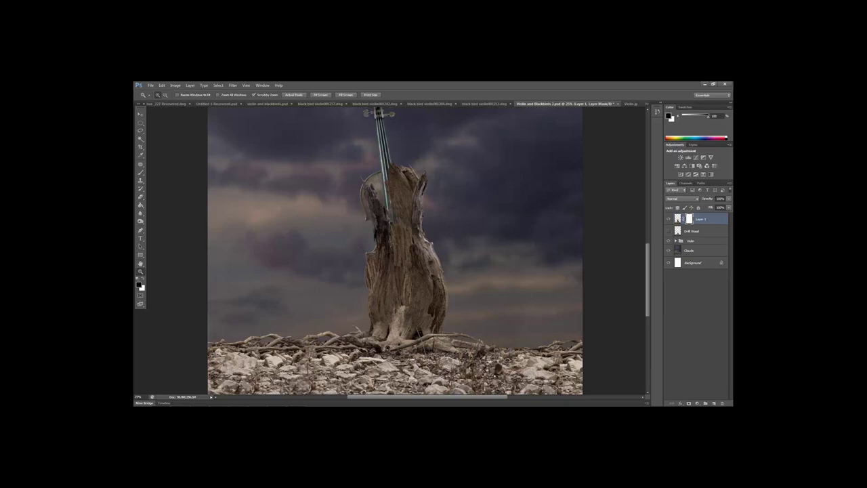
Lower the merged driftwood layer's opacity to about 39% so the violin beneath shows through
left_click_drag(418, 277, 434, 277)
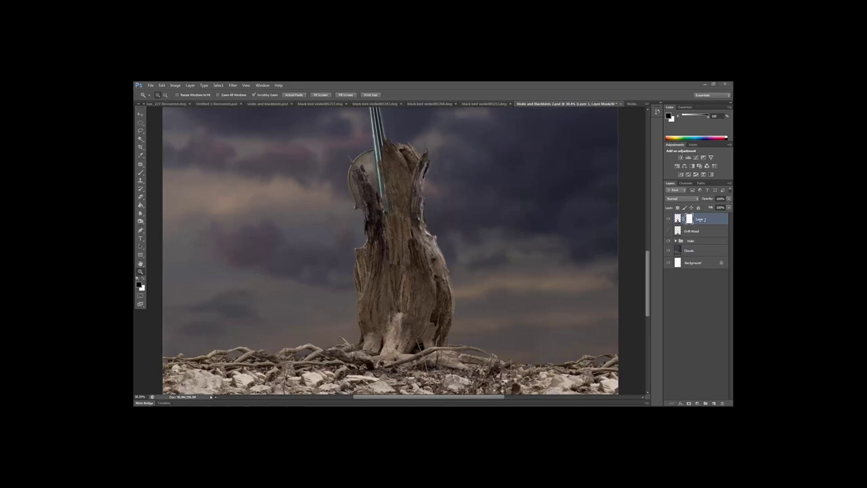
left_click(729, 198)
left_click_drag(726, 207, 698, 211)
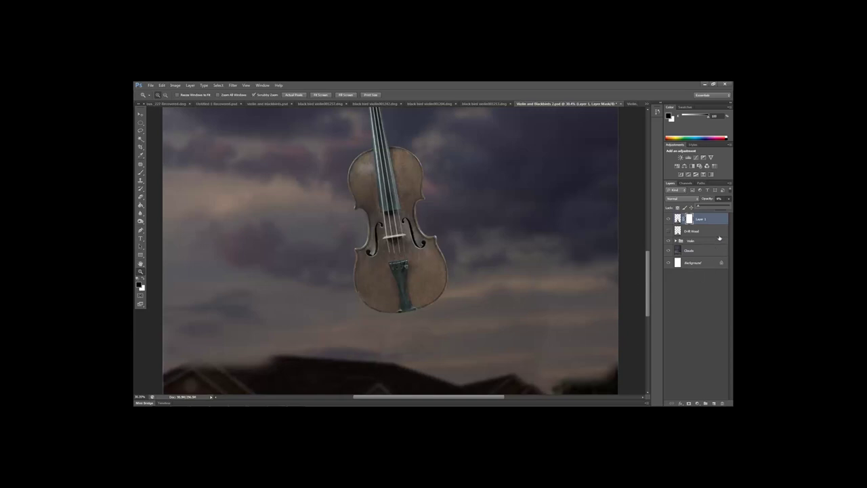
left_click_drag(706, 213, 709, 208)
left_click(447, 266)
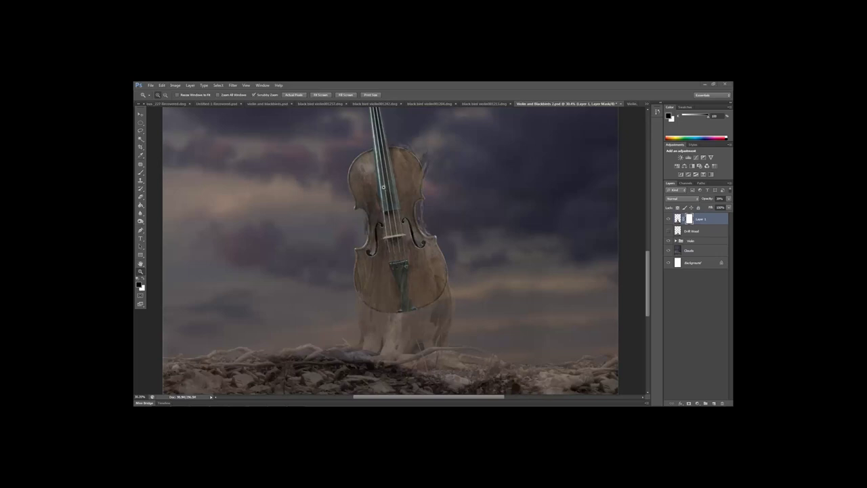
Undo a first mask stroke, paint the f-holes into view with an adjusted brush, and restore the driftwood layer's opacity to 100%
left_click(140, 172)
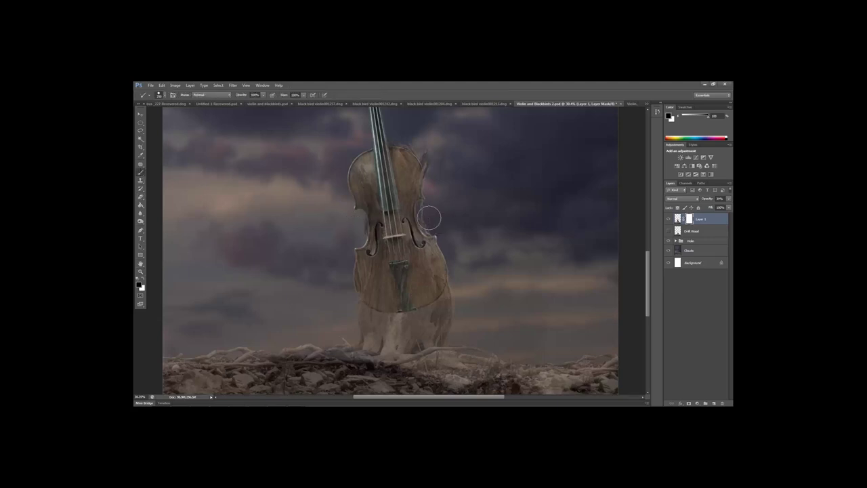
left_click(162, 85)
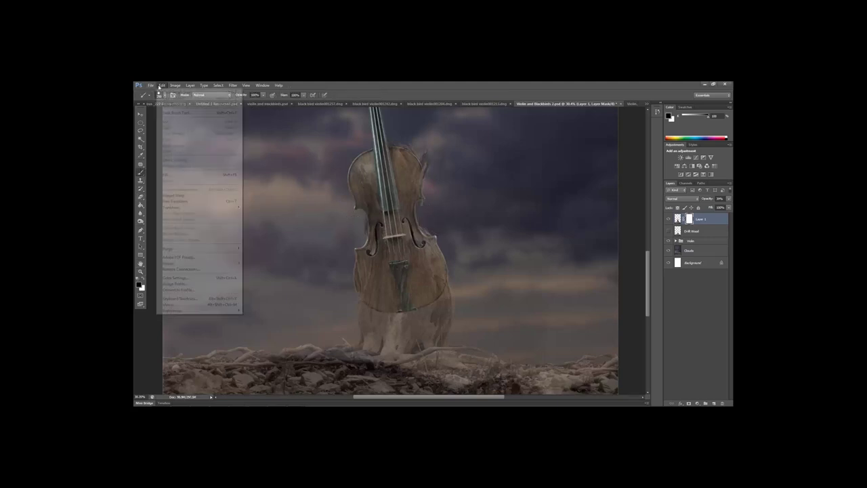
left_click(174, 91)
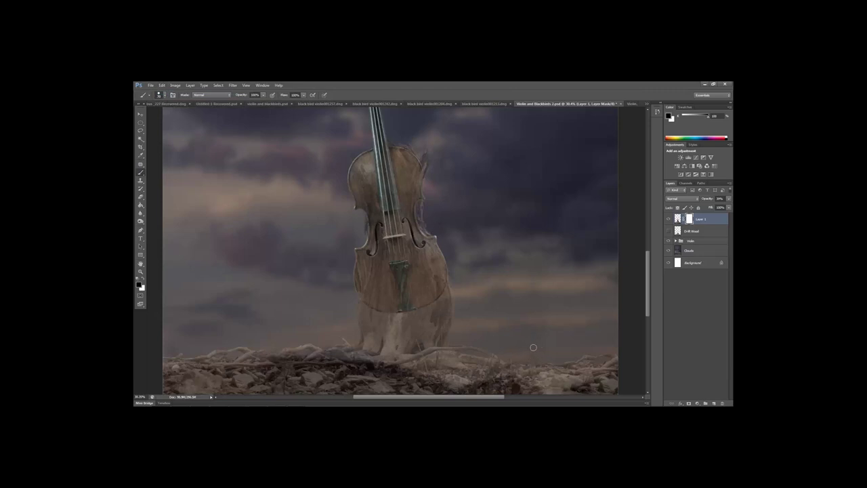
left_click(163, 95)
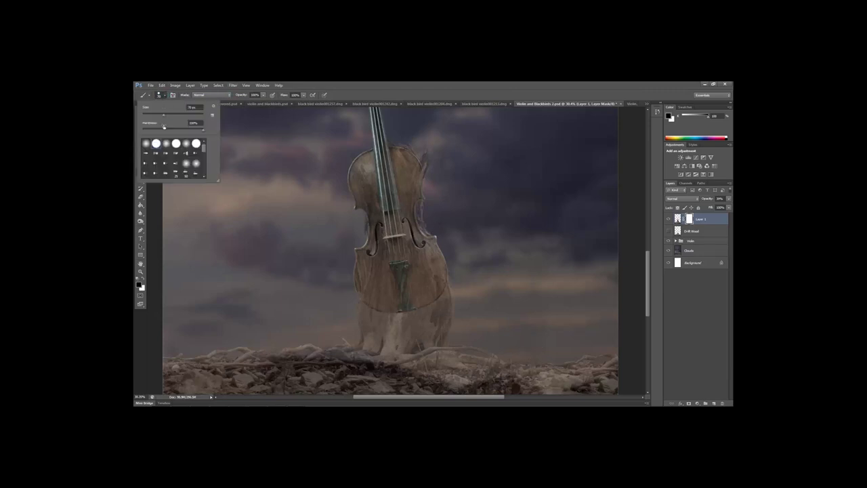
left_click_drag(188, 133, 174, 131)
left_click(362, 224)
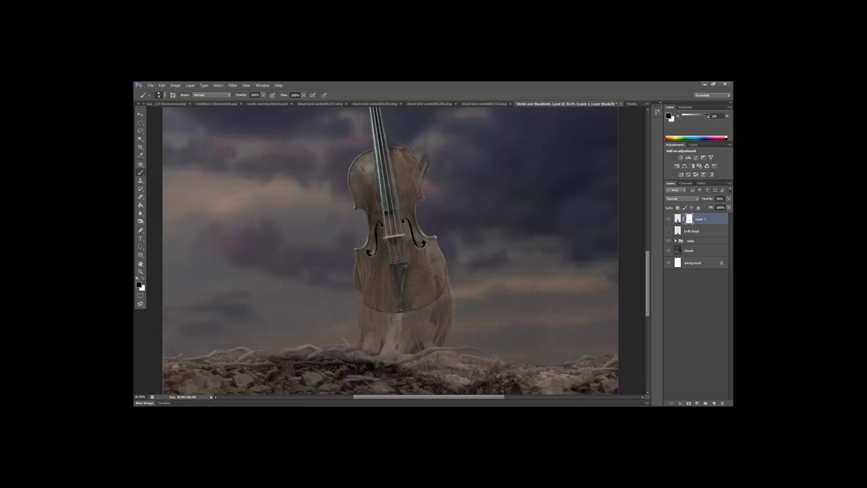
left_click(729, 198)
left_click(728, 207)
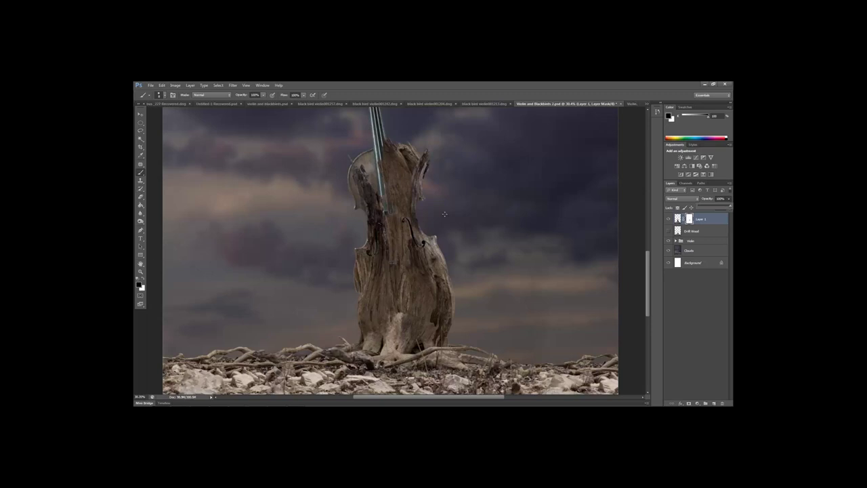
With a lower brush opacity and the driftwood layer at about 53% opacity, paint on its mask to reveal the fingerboard, strings and bridge
left_click(375, 243)
left_click(264, 95)
left_click_drag(264, 103, 243, 104)
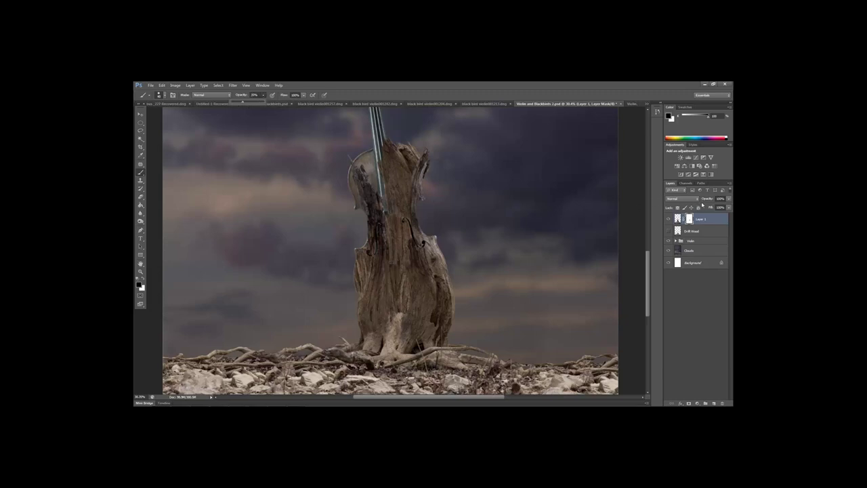
left_click(728, 199)
left_click_drag(716, 205, 705, 208)
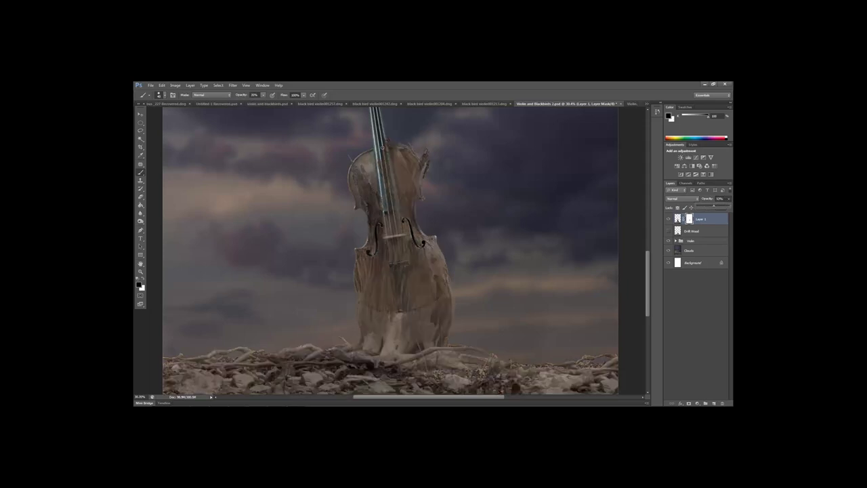
left_click(383, 149)
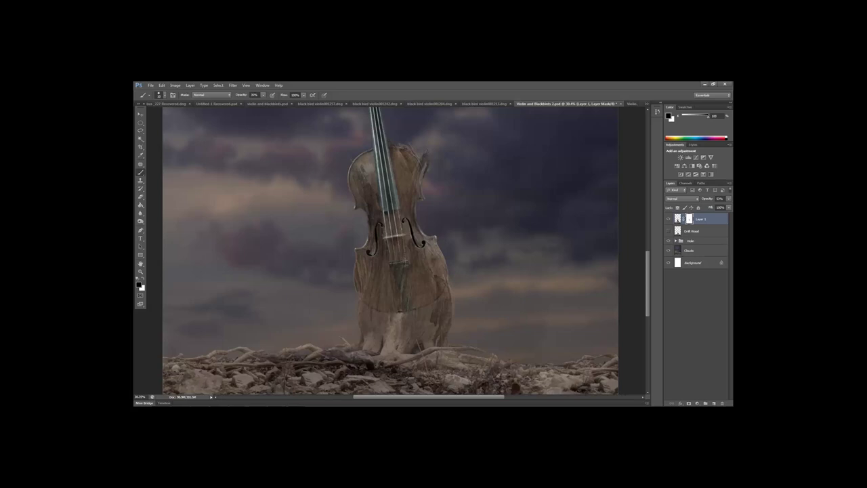
Restore the driftwood layer's opacity to 100% and paint on its mask at a higher brush opacity to strengthen the tailpiece and fingerboard
left_click(728, 198)
left_click(729, 207)
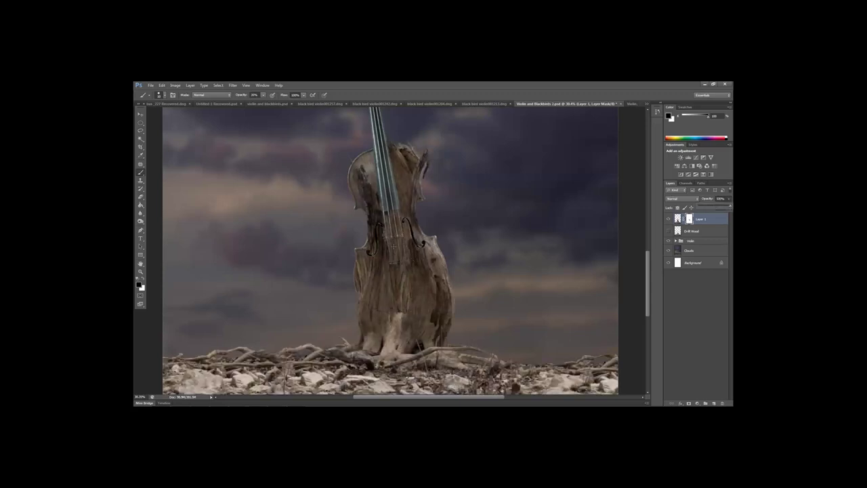
left_click(415, 318)
left_click(263, 95)
left_click_drag(258, 102, 255, 102)
left_click(393, 265)
left_click(382, 202)
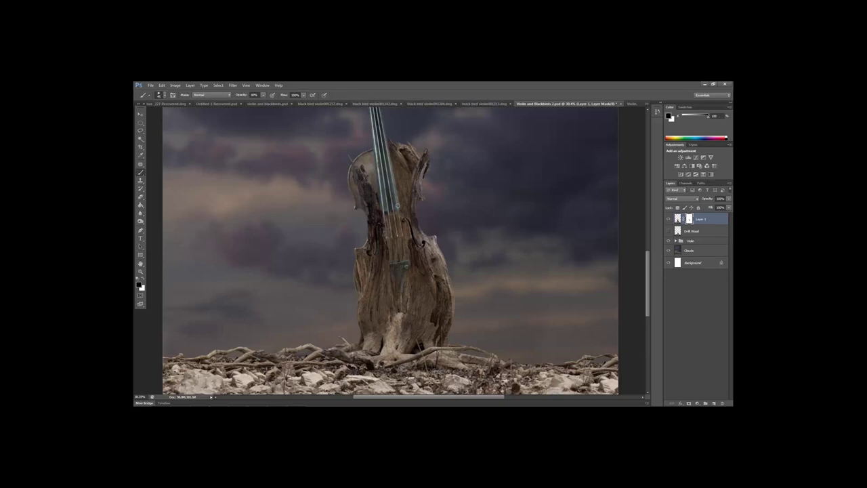
Paint on the driftwood mask with a greatly enlarged, lower-opacity brush to fade the wood over the violin's body
left_click(263, 94)
left_click(253, 102)
left_click(355, 166)
key("]")
key("]")
key("]")
key("]")
key("]")
key("]")
key("]")
key("]")
key("]")
key("]")
key("]")
key("]")
key("]")
key("]")
key("]")
mouse_move(360, 192)
left_mouse_down()
mouse_move(345, 142)
mouse_move(396, 160)
mouse_move(405, 184)
mouse_move(401, 150)
mouse_move(390, 143)
mouse_move(404, 189)
mouse_move(388, 139)
mouse_move(404, 163)
mouse_move(382, 134)
mouse_move(410, 218)
mouse_move(405, 147)
mouse_move(426, 241)
mouse_move(414, 183)
mouse_move(411, 222)
mouse_move(399, 152)
mouse_move(377, 164)
mouse_move(371, 223)
mouse_move(364, 138)
mouse_move(371, 332)
mouse_move(431, 294)
mouse_move(409, 346)
mouse_move(338, 324)
mouse_move(330, 295)
mouse_move(335, 342)
mouse_move(433, 386)
left_mouse_up()
mouse_move(345, 230)
left_mouse_down()
mouse_move(360, 166)
mouse_move(369, 185)
mouse_move(348, 116)
mouse_move(412, 169)
mouse_move(392, 113)
mouse_move(365, 117)
mouse_move(365, 182)
mouse_move(353, 140)
mouse_move(404, 138)
left_mouse_up()
Mask out the driftwood around the violin's upper edges with a smaller brush at 100% opacity
key("bracketleft")
key("bracketleft")
key("bracketleft")
key("bracketleft")
key("bracketleft")
key("bracketleft")
key("bracketleft")
key("bracketleft")
key("bracketleft")
left_click_drag(262, 96, 349, 155)
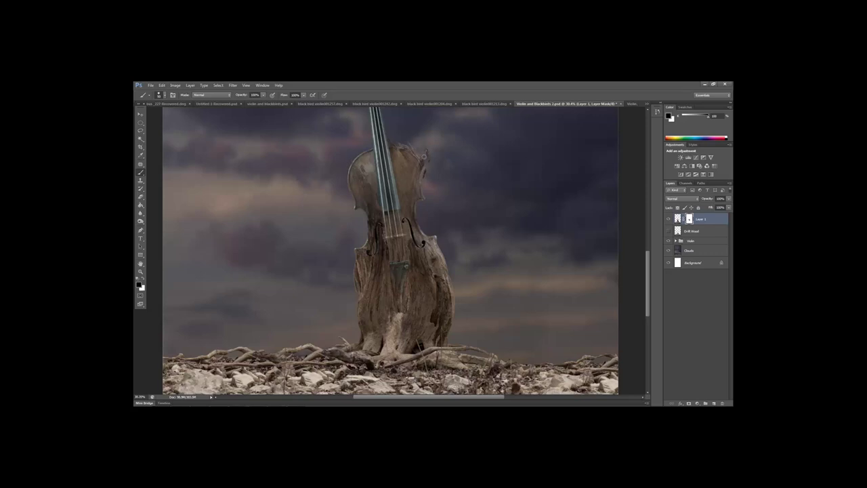
mouse_move(425, 177)
left_mouse_down()
mouse_move(422, 135)
mouse_move(419, 152)
mouse_move(407, 141)
mouse_move(426, 170)
left_mouse_up()
Soften the driftwood transition around the violin's upper body with large, low-opacity brush strokes on the mask
key("bracketright")
key("bracketright")
key("bracketright")
key("bracketright")
key("bracketright")
key("bracketright")
key("bracketright")
key("bracketright")
left_click(261, 95)
left_click(350, 145)
mouse_move(376, 197)
left_mouse_down()
mouse_move(383, 235)
mouse_move(375, 200)
left_mouse_up()
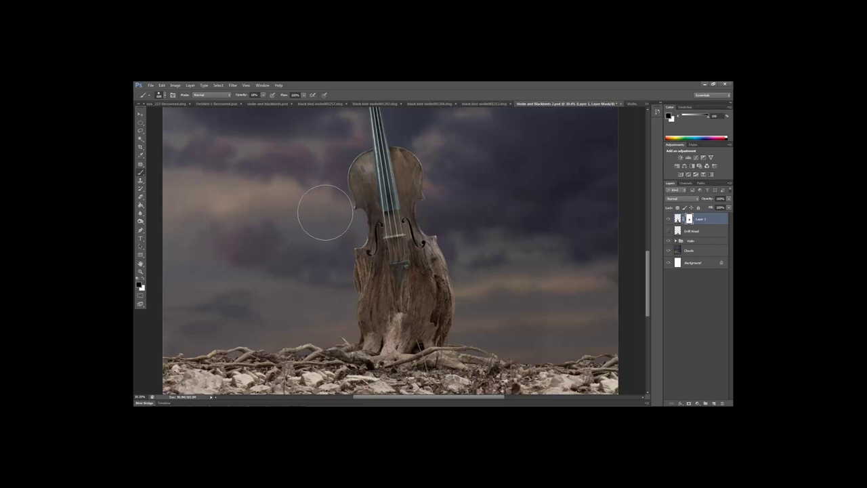
mouse_move(441, 177)
left_mouse_down()
mouse_move(432, 140)
mouse_move(421, 155)
mouse_move(416, 145)
left_mouse_up()
Apply the driftwood layer's mask permanently and check the cut-out by hiding and reshowing the Violin group
left_click(141, 271)
left_click_drag(309, 304, 293, 311)
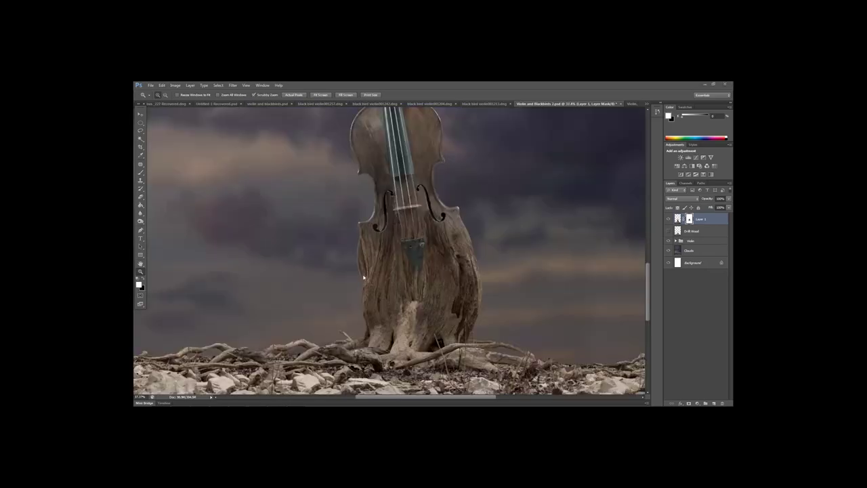
right_click(688, 219)
left_click(703, 235)
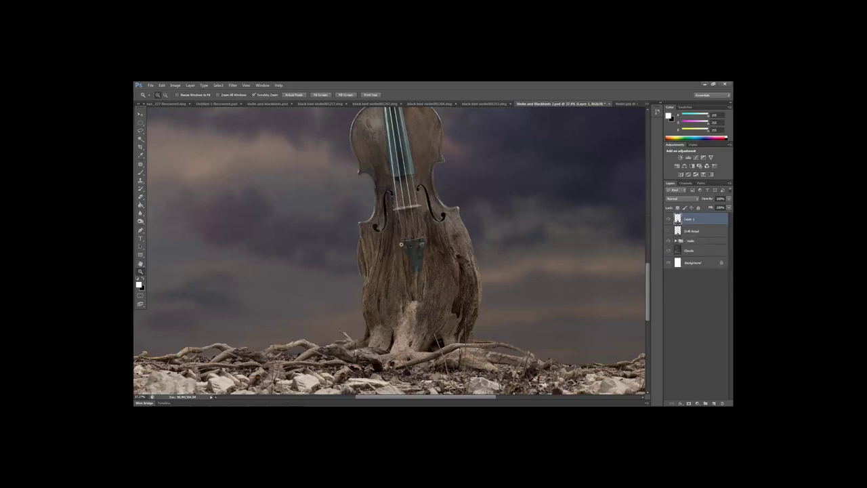
left_click(668, 242)
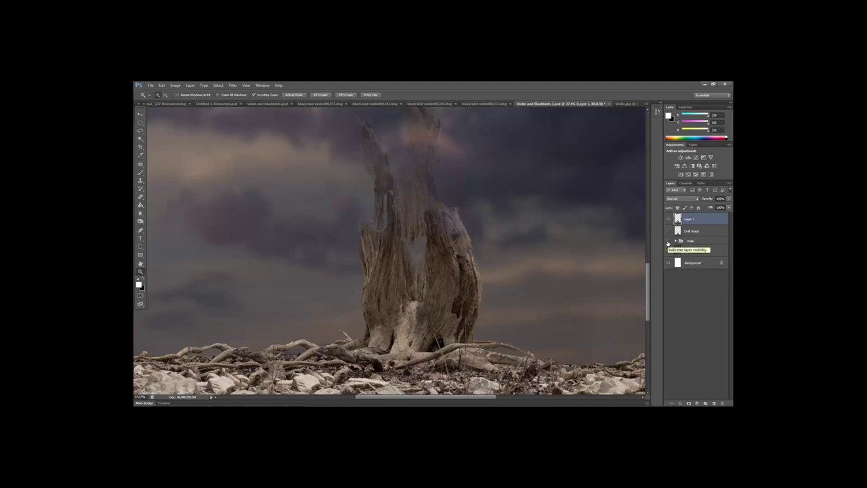
left_click(667, 241)
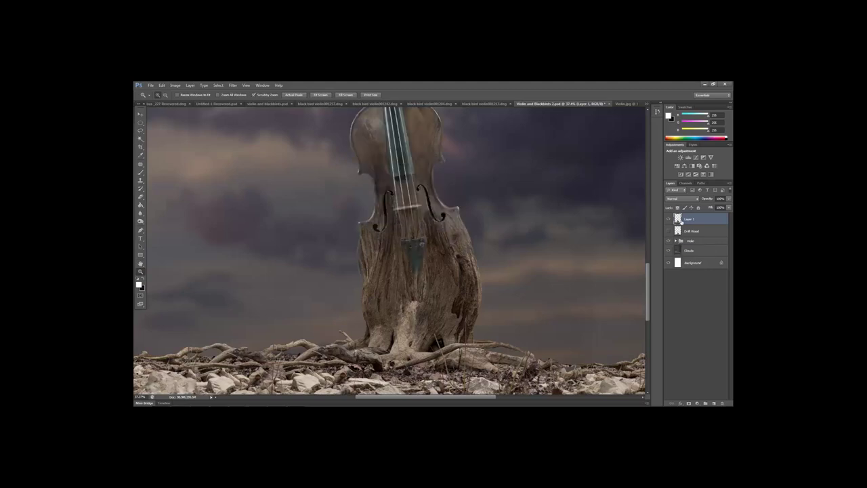
Copy a feathered lasso selection from the left side of the driftwood body onto a new layer
left_click(141, 130)
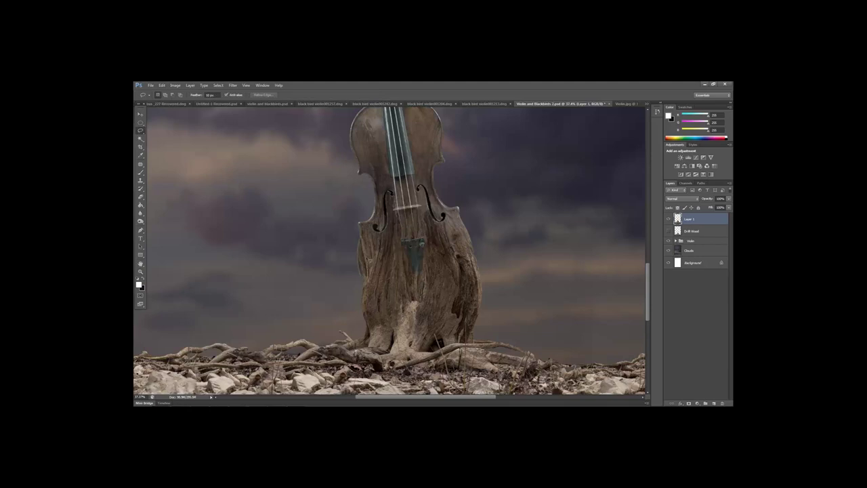
mouse_move(377, 252)
left_mouse_down()
mouse_move(358, 298)
mouse_move(371, 313)
mouse_move(393, 304)
mouse_move(381, 252)
left_mouse_up()
double_click(201, 95)
type("20")
left_click(190, 85)
mouse_move(197, 92)
left_click(270, 124)
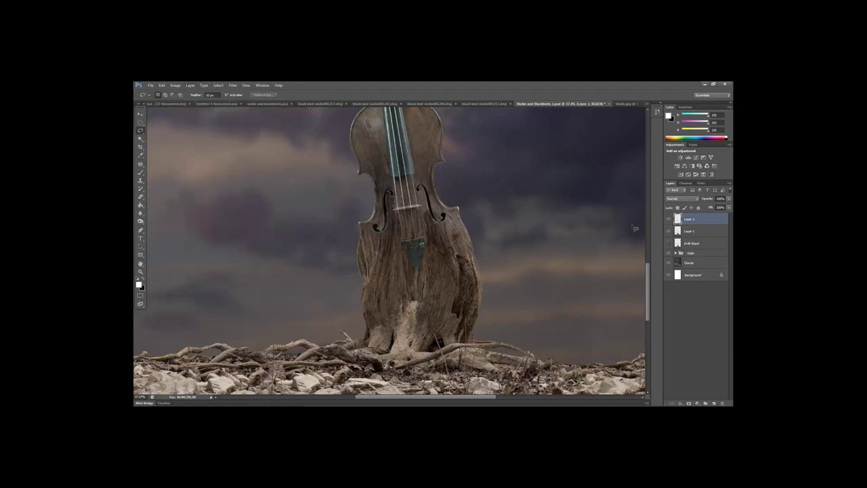
Warp the copied driftwood patch outward and upward to widen the body's upper left edge
left_click(162, 86)
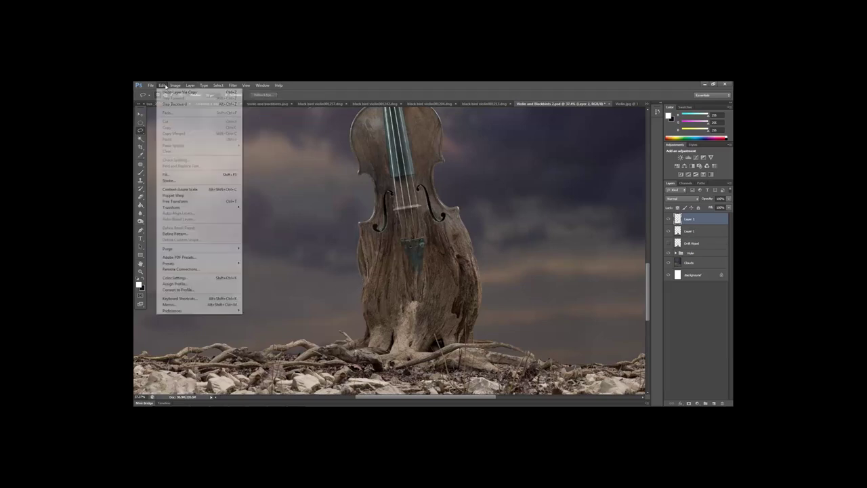
mouse_move(206, 208)
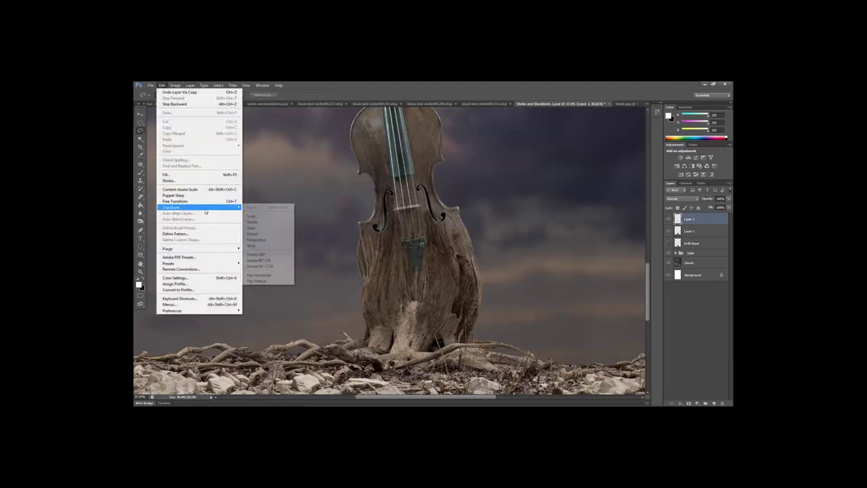
left_click(256, 246)
left_click_drag(374, 258, 363, 257)
left_click_drag(361, 295, 363, 298)
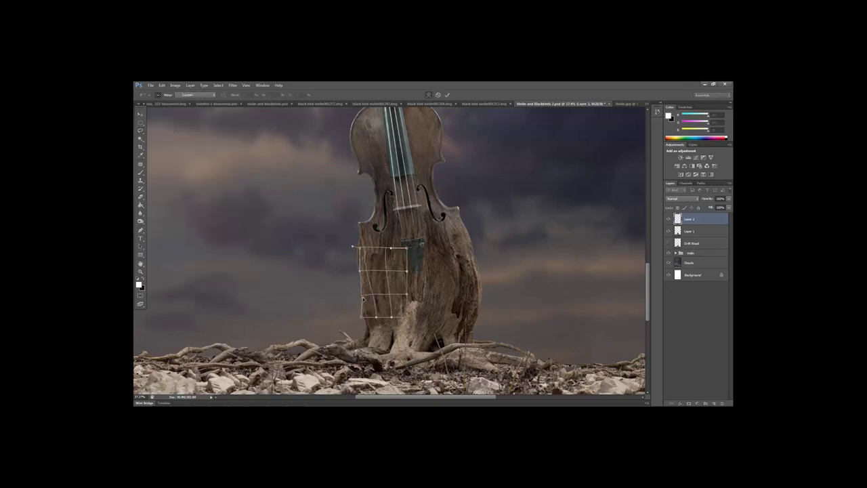
mouse_move(365, 264)
left_mouse_down()
mouse_move(359, 257)
mouse_move(388, 261)
mouse_move(373, 256)
left_mouse_up()
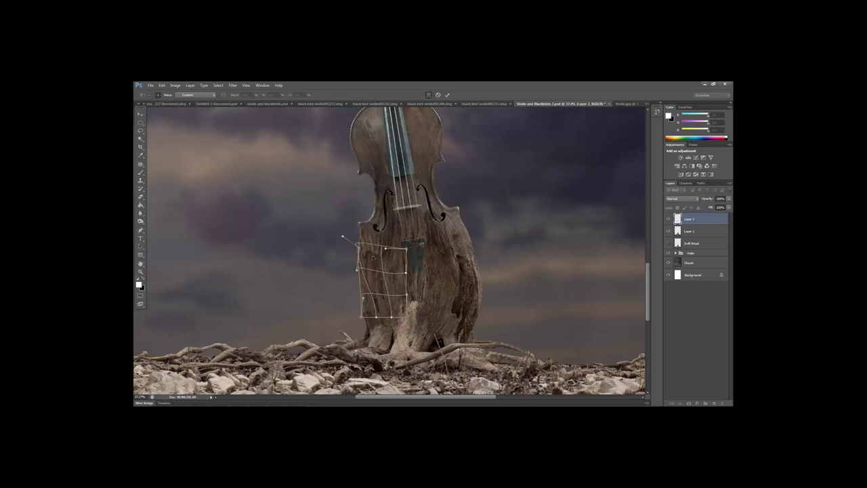
left_click(447, 95)
Warp the driftwood patch again, bulging its lower left edge outward into a rounder violin curve
left_click(141, 130)
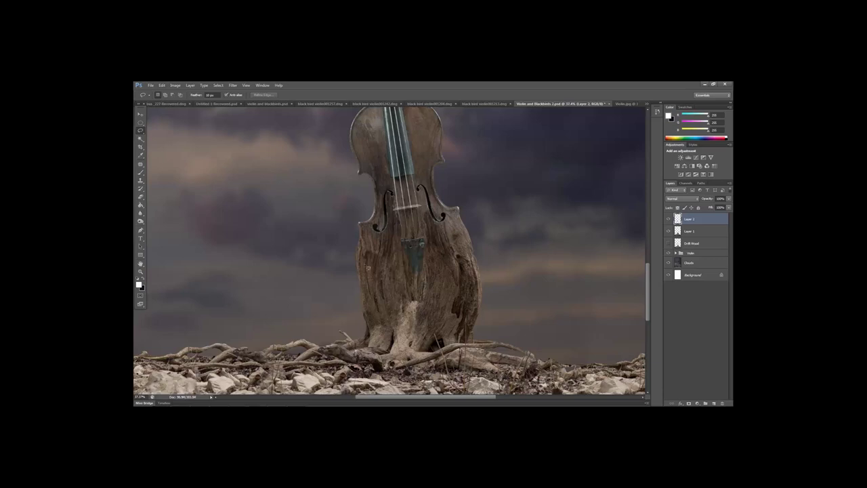
left_click(140, 114)
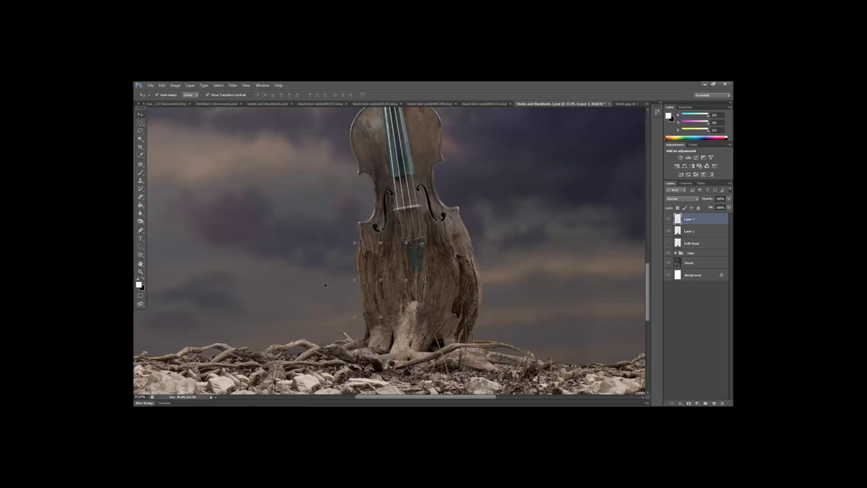
left_click(161, 85)
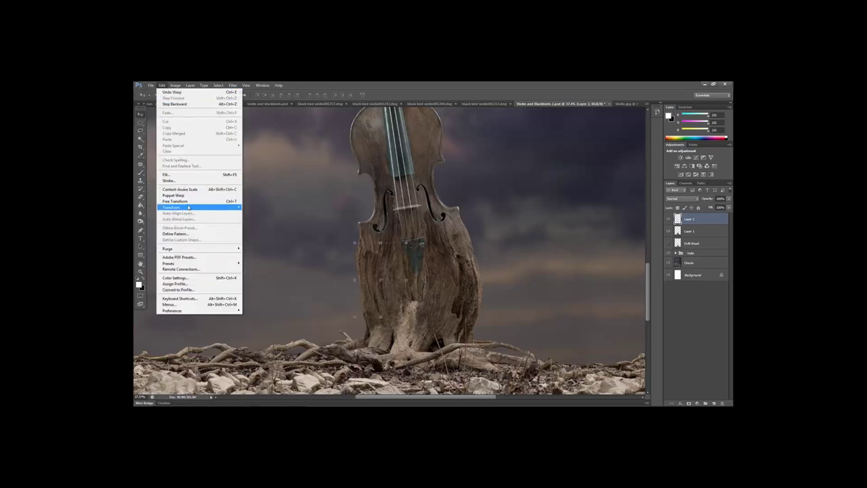
mouse_move(203, 207)
left_click(256, 245)
left_click_drag(361, 295, 358, 295)
left_click_drag(345, 294, 342, 294)
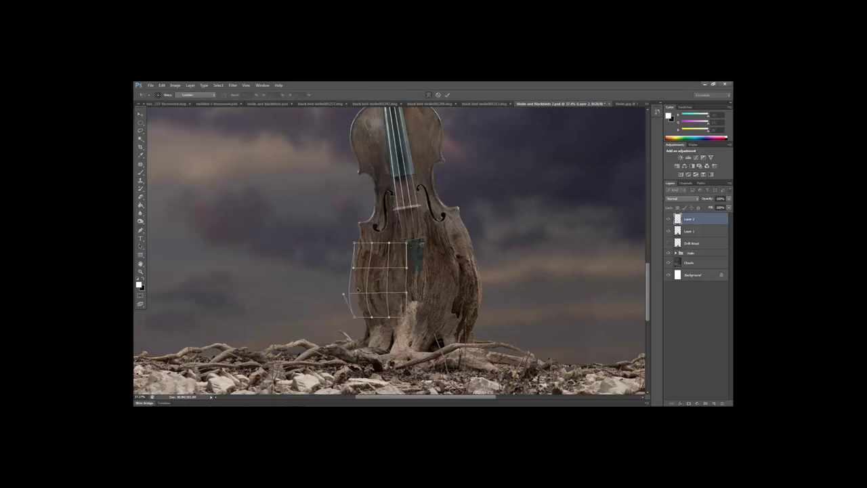
left_click(447, 95)
Soften the patch's upper edge with a reduced-opacity eraser and merge it with the main driftwood layer
left_click(140, 197)
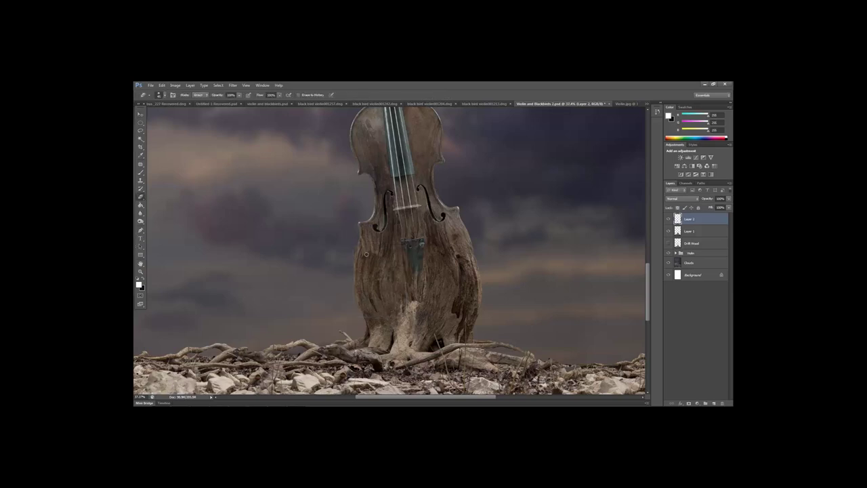
left_click_drag(239, 96, 221, 103)
left_click(359, 244)
left_click(692, 234, "shift")
right_click(692, 234)
left_click(621, 332)
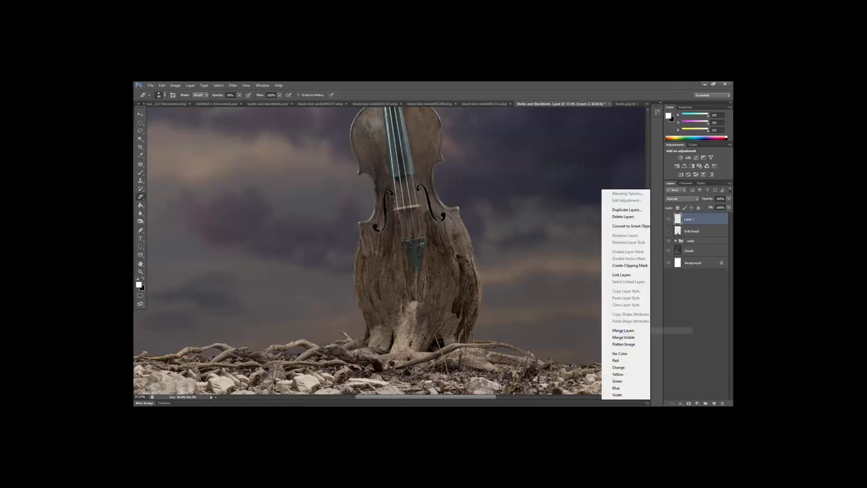
Select the empty area around the driftwood with the Magic Wand, add a new layer, and invert the selection
left_click(140, 271)
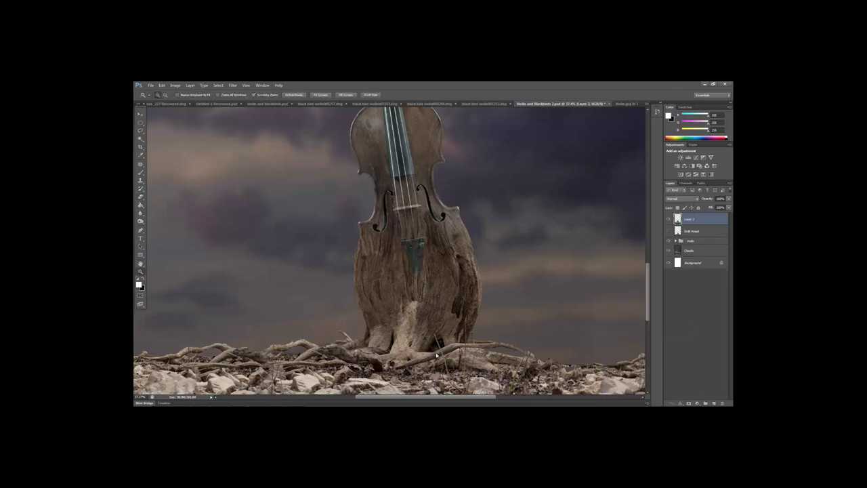
left_click(428, 359, "alt")
left_click_drag(449, 397, 467, 397)
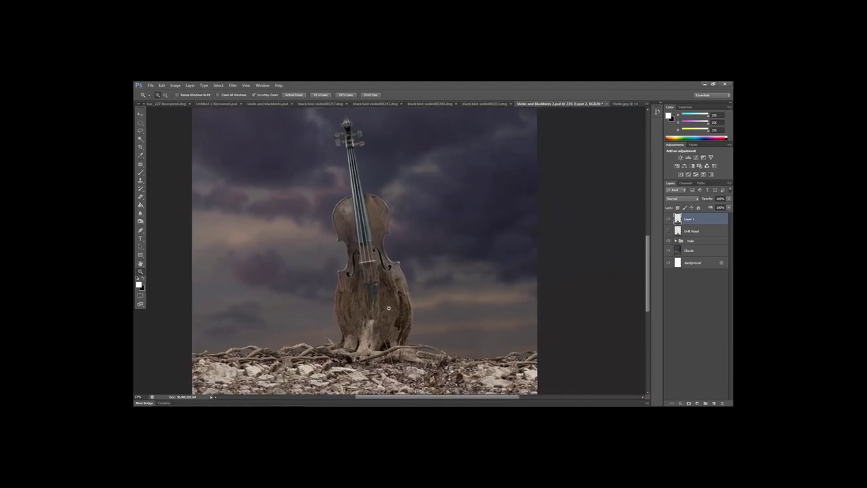
left_click(393, 309, "alt")
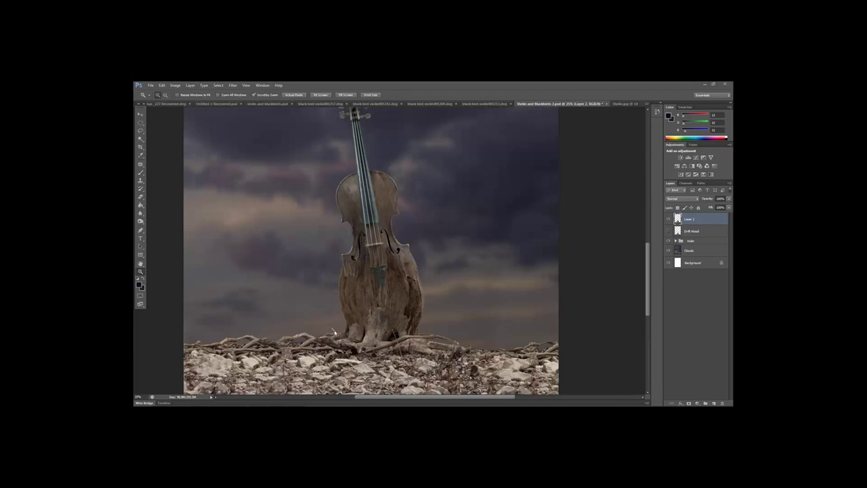
left_click(141, 139)
left_click(300, 323)
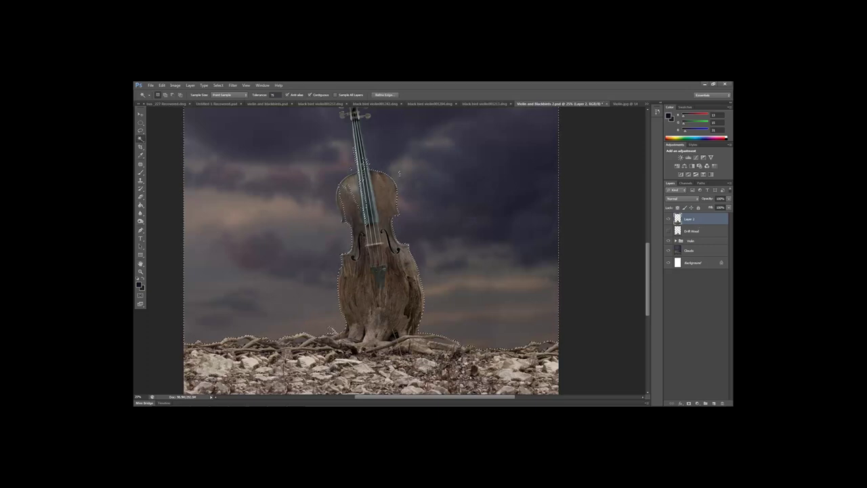
left_click(713, 403)
left_click(204, 85)
mouse_move(217, 85)
left_click(229, 112)
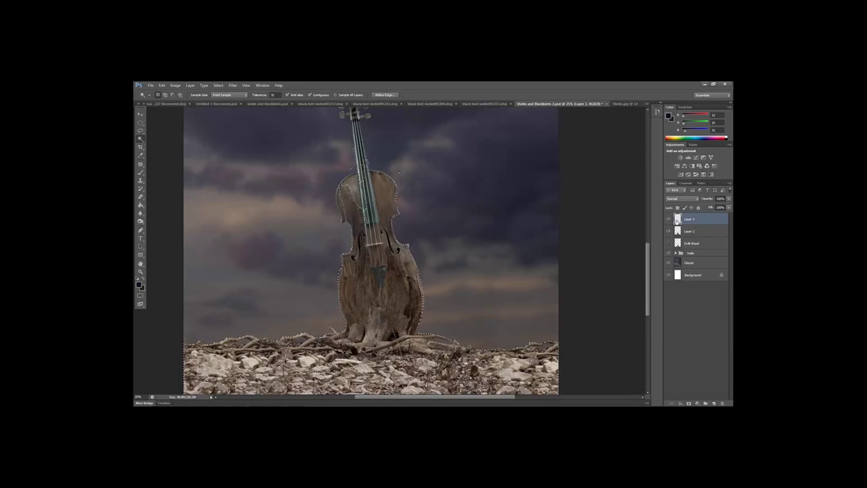
Set the brush to Normal mode and sample dark brown #312318 from the driftwood as the foreground color
left_click(141, 170)
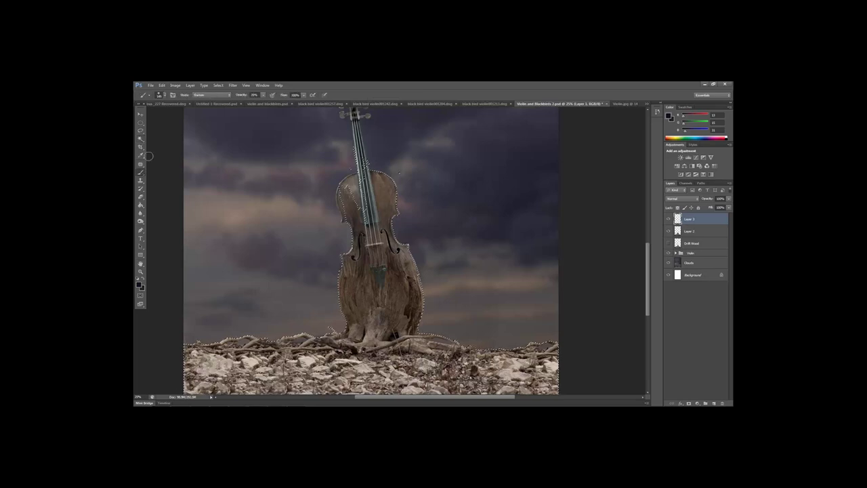
left_click(211, 95)
left_click(218, 102)
left_click(139, 285)
left_click_drag(421, 308, 408, 306)
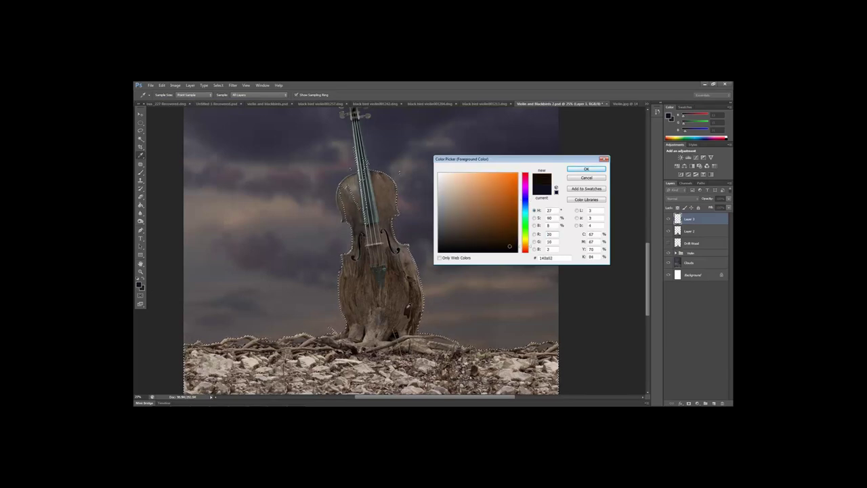
left_click_drag(405, 314, 385, 323)
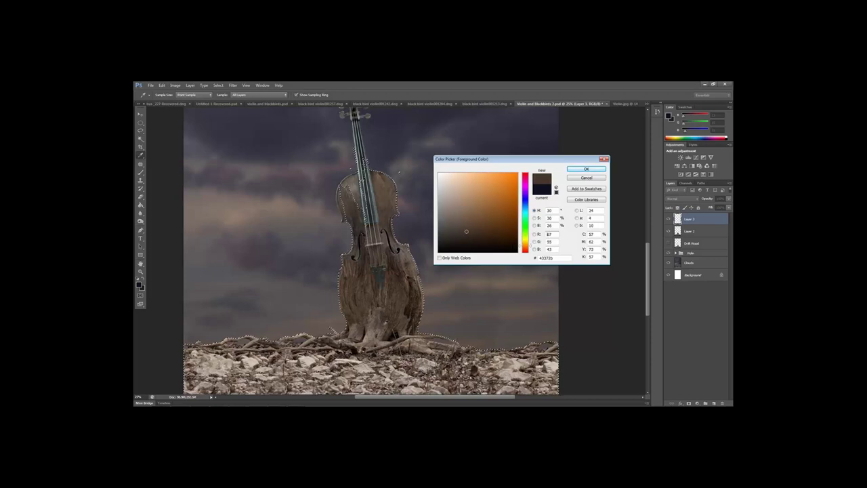
left_click(409, 305)
left_click(409, 305)
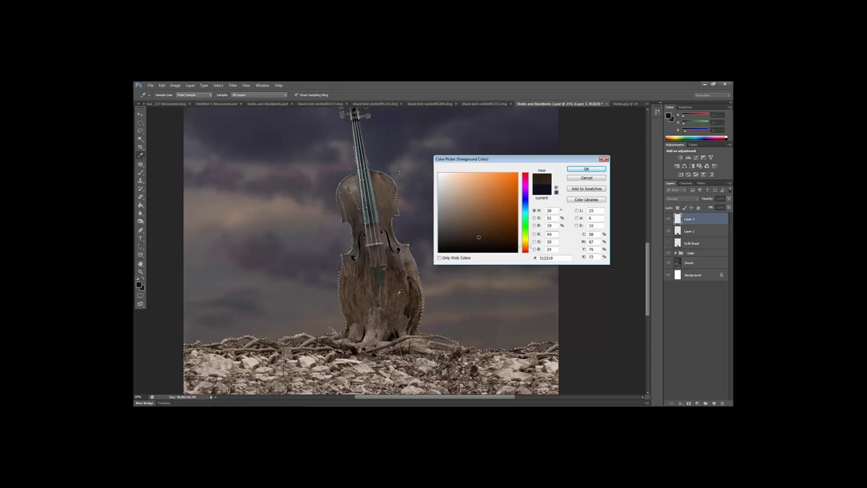
left_click(576, 170)
key("b")
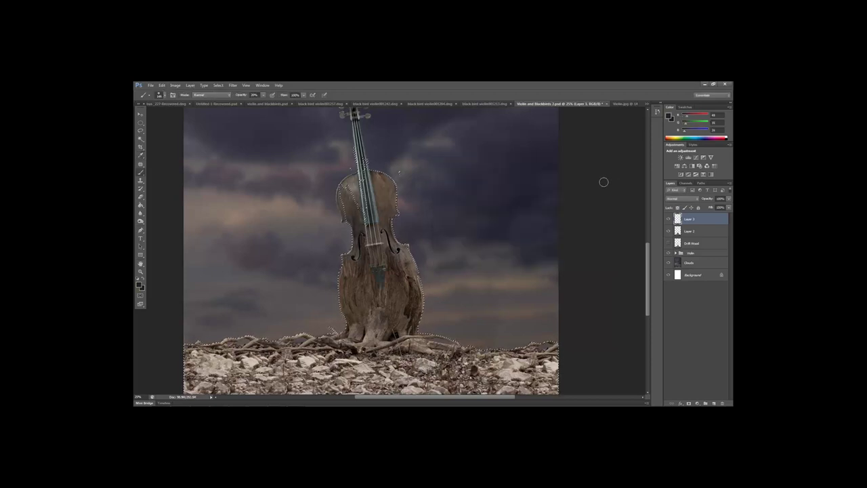
Paint dark brown over the light wood at the trunk's center and base on the new layer
mouse_move(379, 272)
left_mouse_down()
mouse_move(374, 337)
mouse_move(377, 291)
mouse_move(383, 323)
mouse_move(373, 326)
left_mouse_up()
key("ctrl+h")
key("ctrl+h")
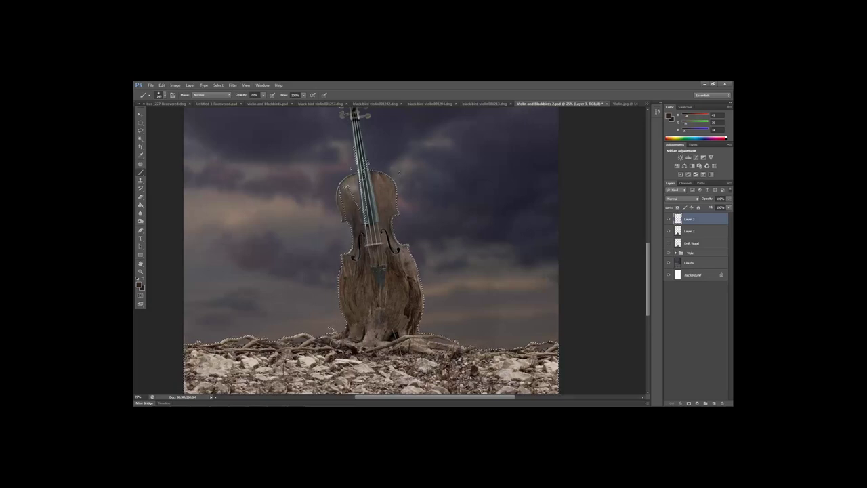
left_click_drag(374, 335, 385, 343)
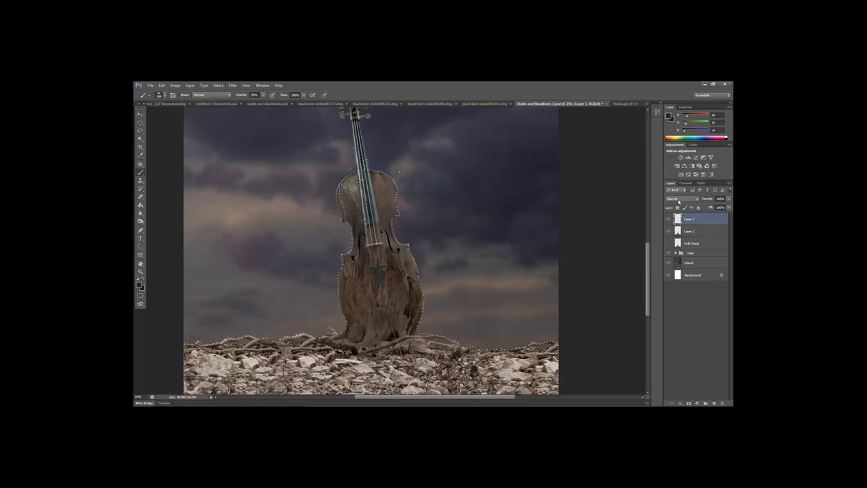
Try the Overlay blend mode with slightly reduced opacity on the painted shading layer
left_click(678, 199)
left_click(669, 280)
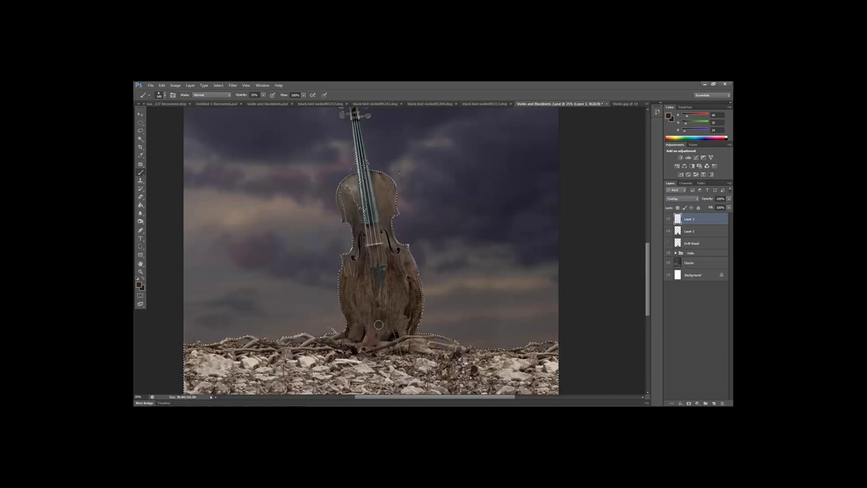
left_click(728, 198)
left_click_drag(729, 206, 728, 208)
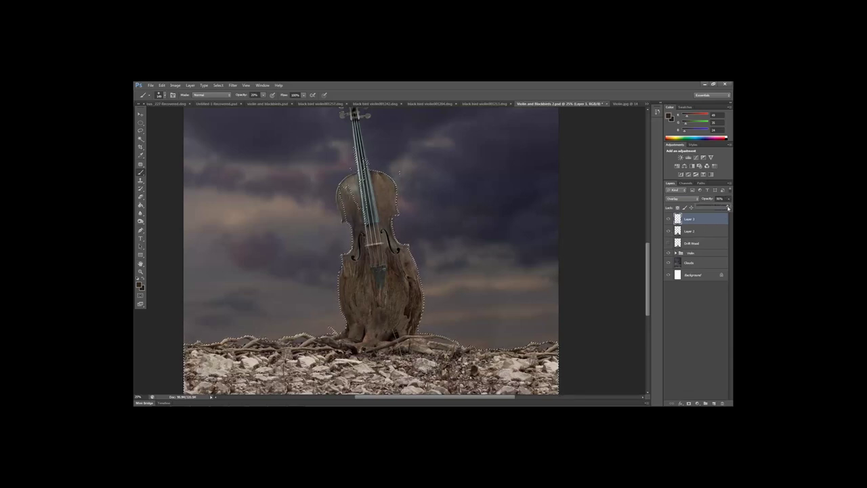
Set the painted shading layer's blend mode to Soft Light and its opacity to 100%
left_click(674, 198)
left_click(680, 286)
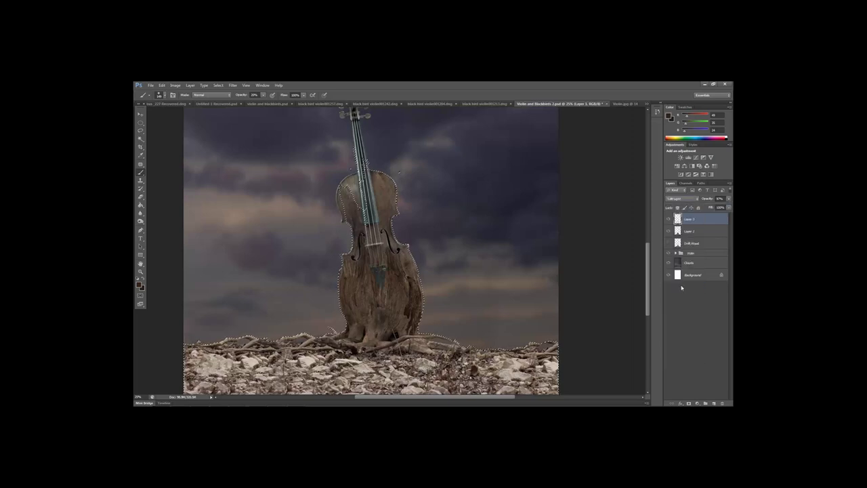
left_click(729, 199)
left_click_drag(727, 208, 730, 206)
Duplicate the Soft Light shading layer and lower the copy's opacity to about 40%
left_click_drag(680, 225, 713, 402)
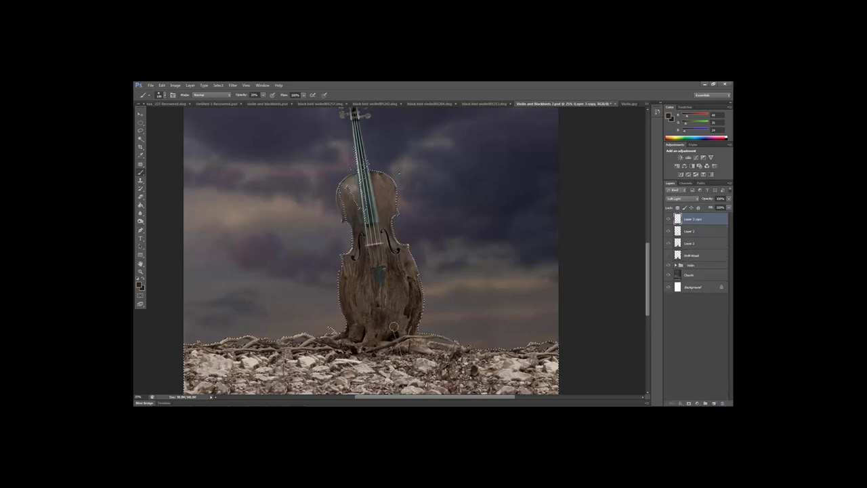
left_click(729, 199)
left_click_drag(714, 207, 709, 208)
Clear the selection and merge the two shading layers into one
left_click(218, 85)
left_click(221, 99)
left_click(690, 230, "shift")
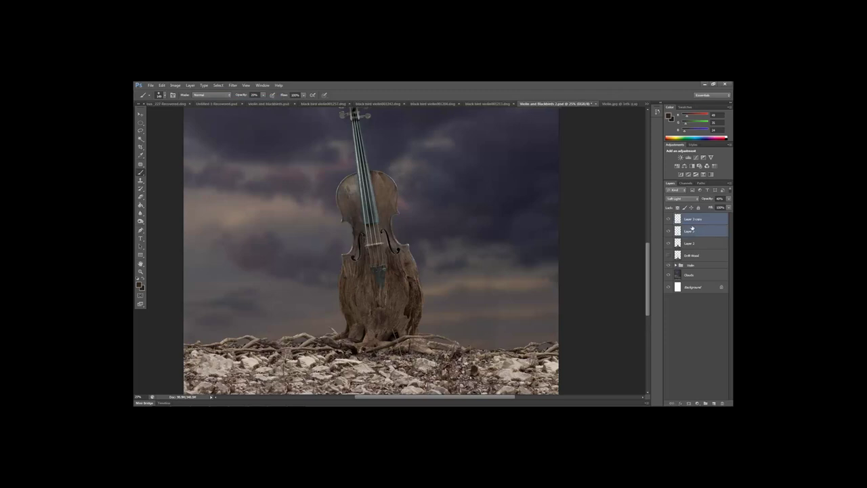
right_click(691, 229)
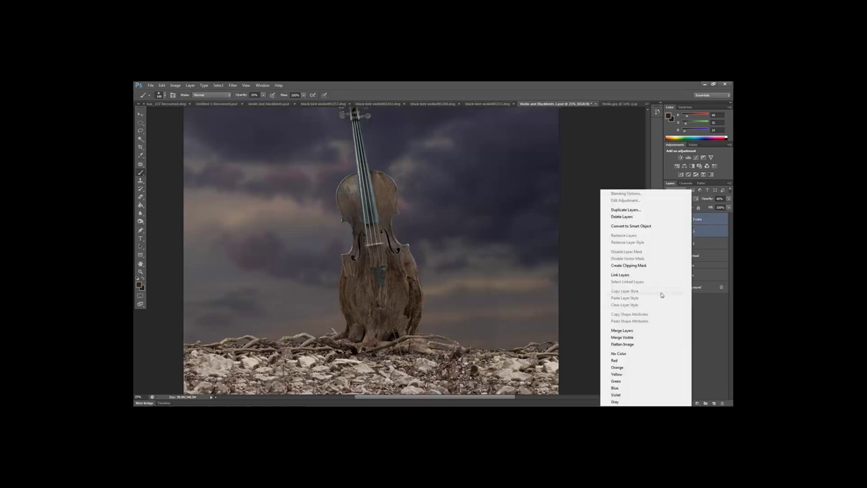
left_click(637, 331)
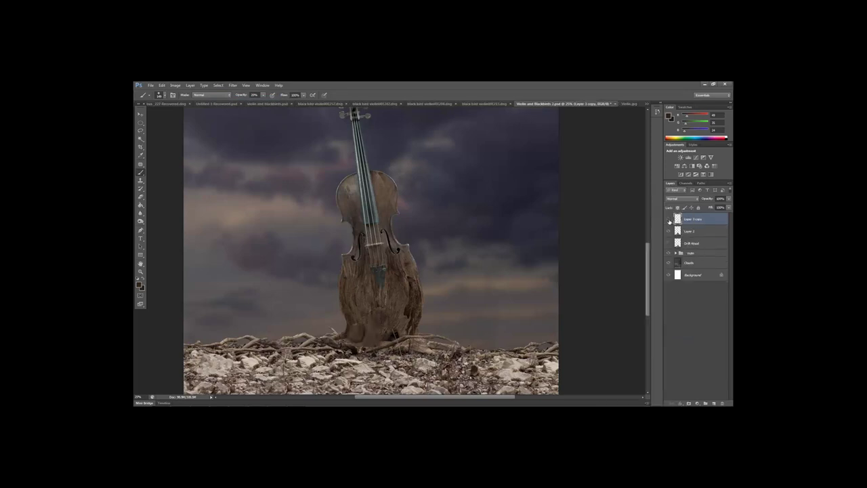
Set the merged shading layer to Soft Light, toggling its visibility to compare the trunk with and without it
left_click(669, 220)
left_click(668, 220)
left_click(669, 220)
left_click(669, 219)
left_click(681, 198)
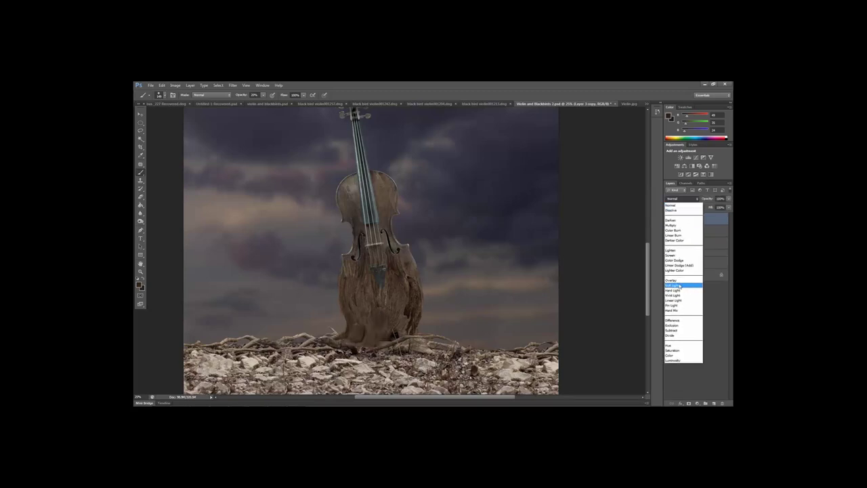
left_click(679, 285)
left_click(668, 220)
left_click(669, 220)
left_click(669, 220)
left_click(669, 220)
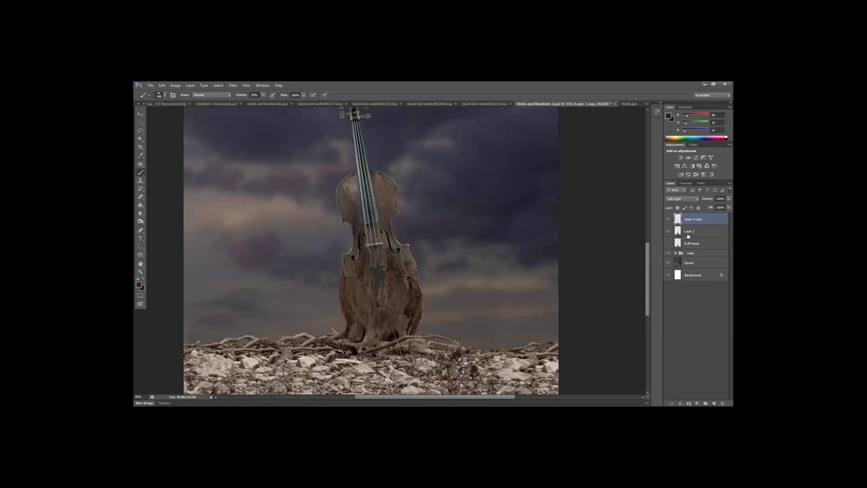
Merge the Soft Light shading layer with the driftwood layer beneath it
left_click(688, 233, "shift")
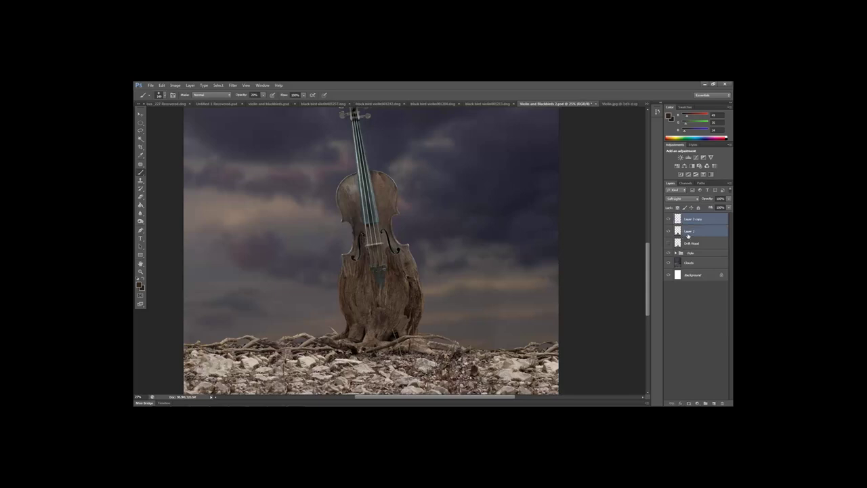
right_click(688, 234)
left_click(626, 331)
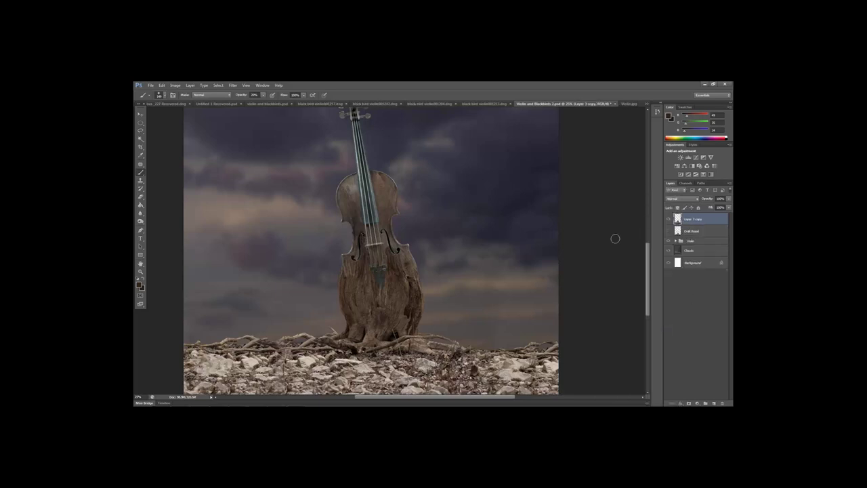
Toggle the visibility of the merged driftwood layer and the original Drift Wood layer to compare them over the violin
left_click(669, 220)
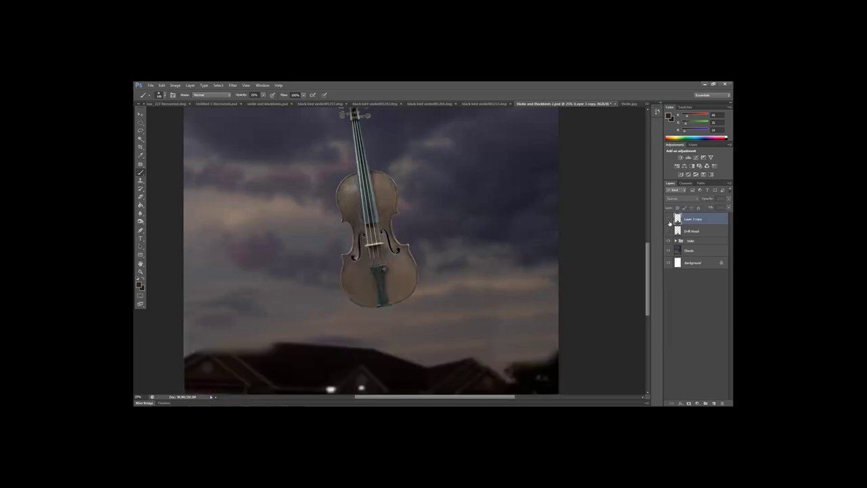
left_click(669, 220)
left_click(668, 231)
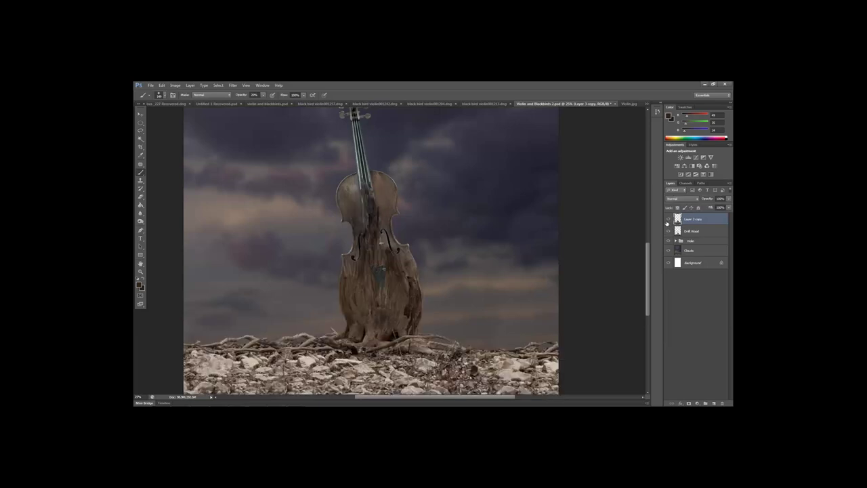
left_click(668, 230)
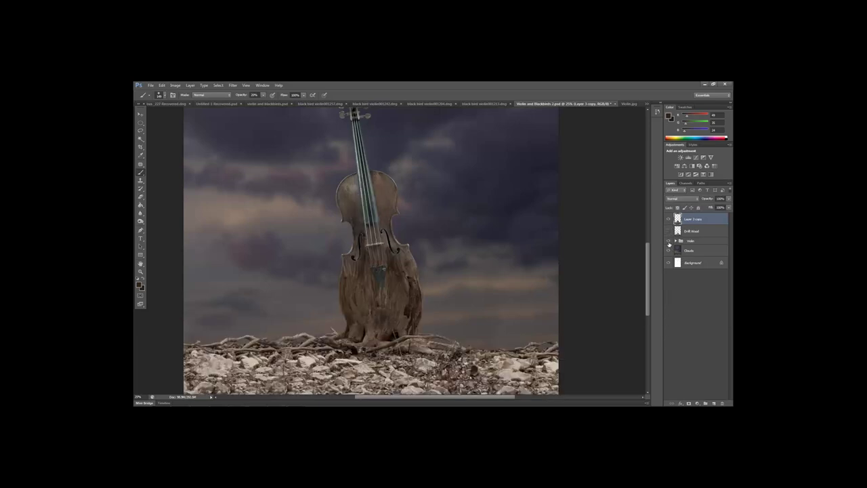
Switch to the Eraser for the Layer 3 copy driftwood layer and raise the tool's opacity
left_click(140, 271)
mouse_move(346, 264)
left_mouse_down()
mouse_move(369, 260)
mouse_move(333, 260)
left_mouse_up()
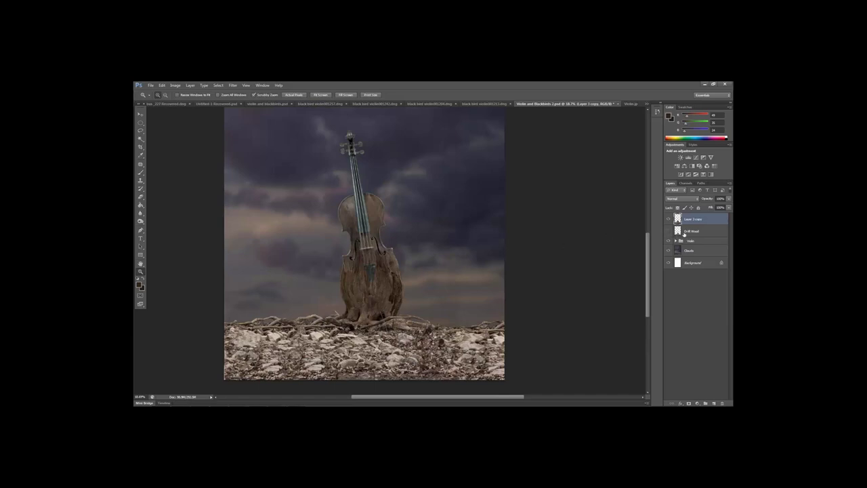
left_click(141, 195)
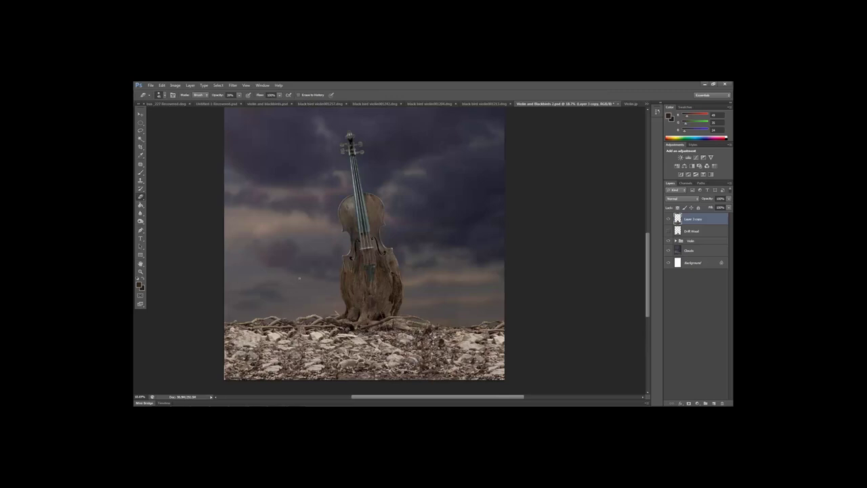
left_click(239, 95)
left_click_drag(239, 102, 264, 104)
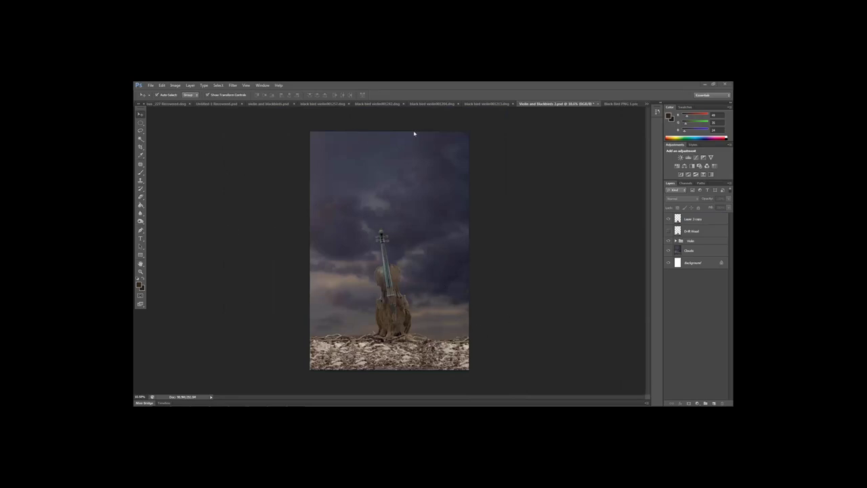
Copy the flying blackbird from the Black Bird PNG 1 document into the violin composite, accepting the bit-depth difference
left_click(622, 104)
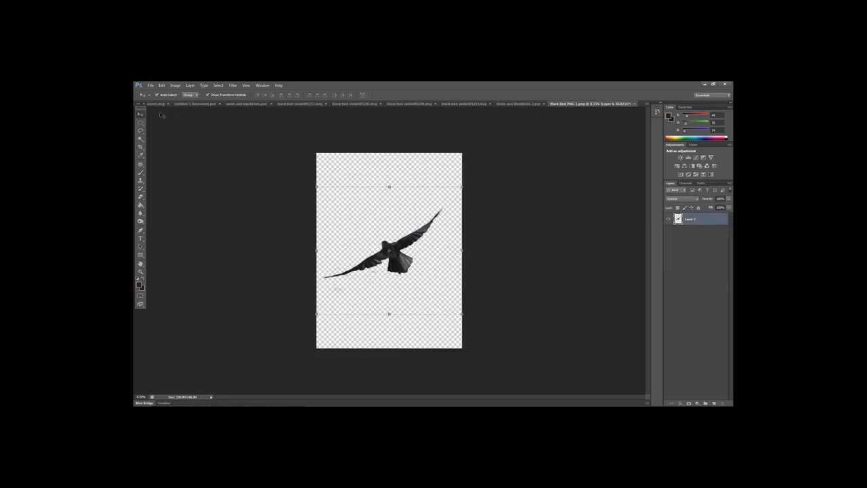
left_click_drag(383, 264, 381, 194)
left_click(515, 105)
left_click(617, 103)
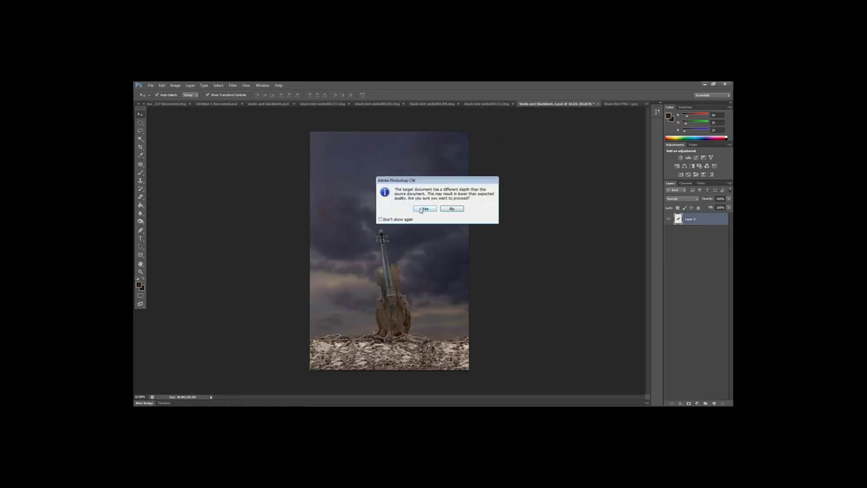
left_click(422, 209)
Scale the flying blackbird down, tilt it slightly clockwise and place it above the rocks to the right of the stump
left_click_drag(415, 216, 425, 248)
left_click_drag(312, 203, 380, 285)
left_click_drag(414, 313, 488, 324)
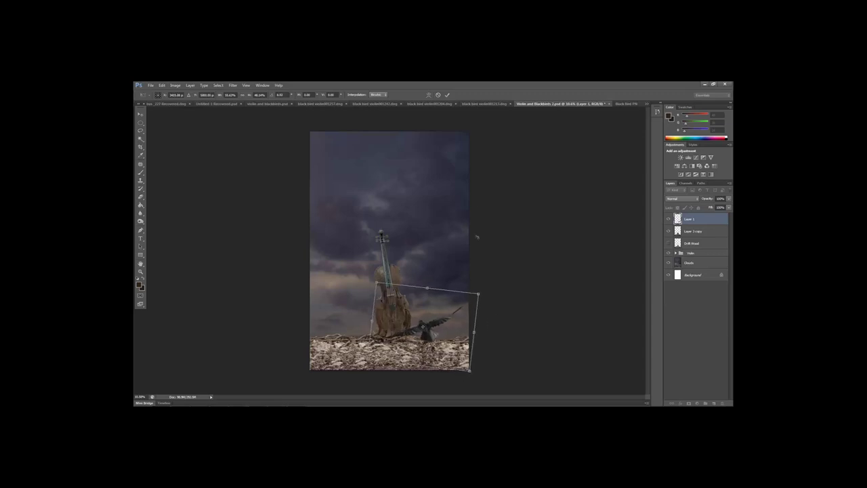
Bring the open-beaked standing blackbird into the composite, flipped horizontally, scaled down and perched on top of the violin's scroll
left_click(432, 104)
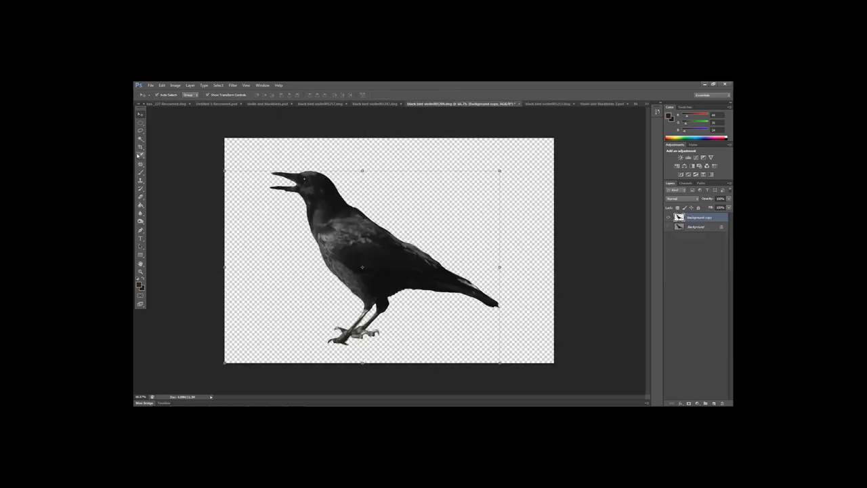
left_click_drag(333, 233, 367, 210)
key("Up")
key("Left")
key("Up")
key("Left")
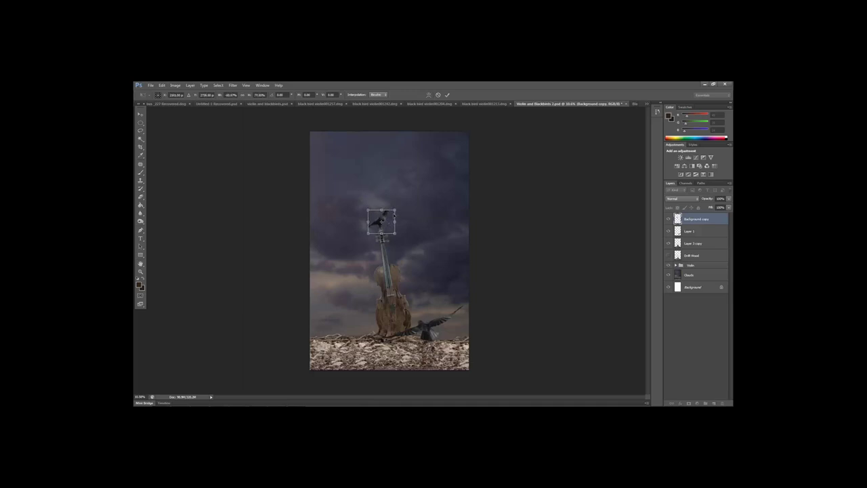
left_click_drag(396, 209, 396, 207)
left_click(448, 95)
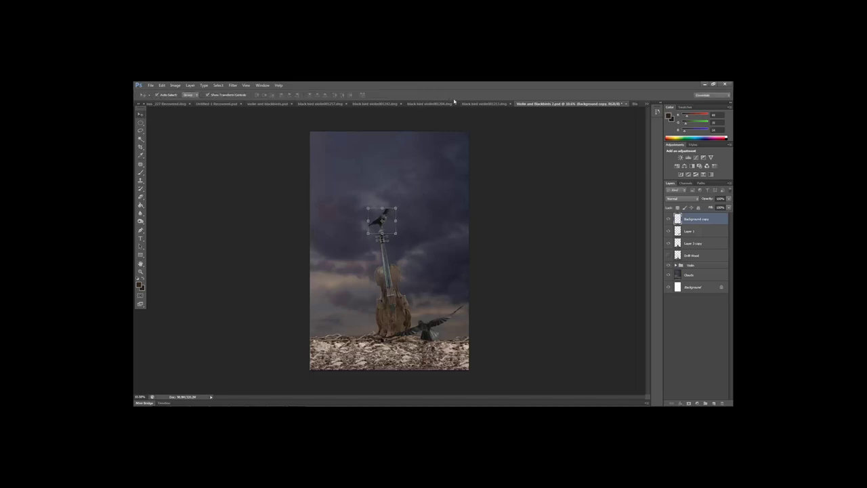
Look through the other bird images and bring in the raised-wing blackbird, resized and standing on the ground left of the stump
left_click(417, 103)
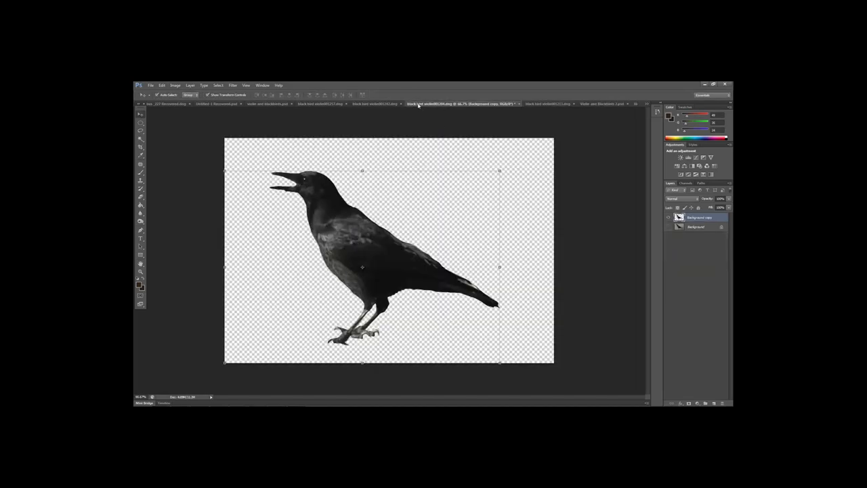
left_click(372, 103)
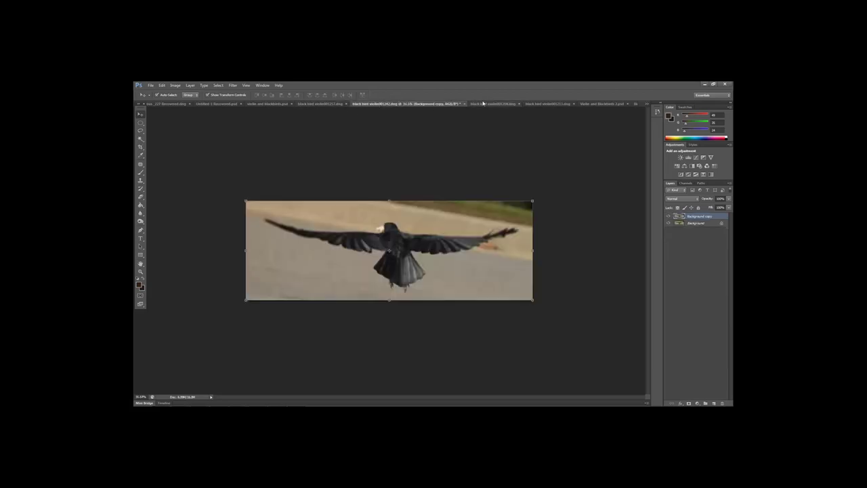
left_click(484, 104)
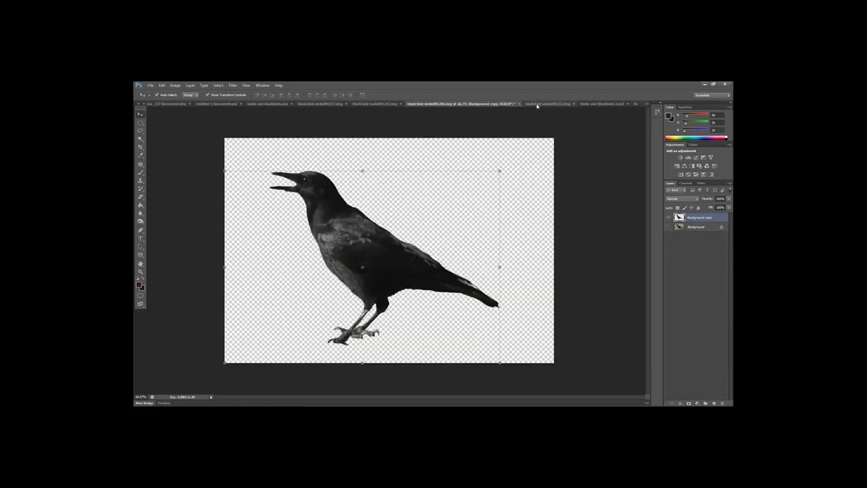
left_click(537, 104)
left_click_drag(367, 230, 386, 308)
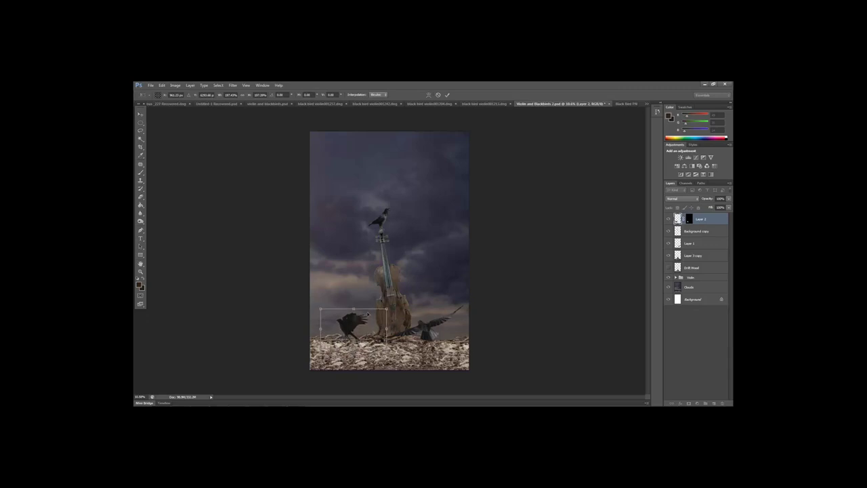
mouse_move(320, 309)
left_mouse_down()
mouse_move(443, 301)
mouse_move(335, 326)
mouse_move(318, 319)
mouse_move(351, 306)
mouse_move(337, 331)
mouse_move(315, 315)
left_mouse_up()
key("Return")
left_click(141, 271)
left_click_drag(335, 347, 340, 347)
mouse_move(336, 314)
left_mouse_down()
mouse_move(375, 313)
mouse_move(352, 316)
left_mouse_up()
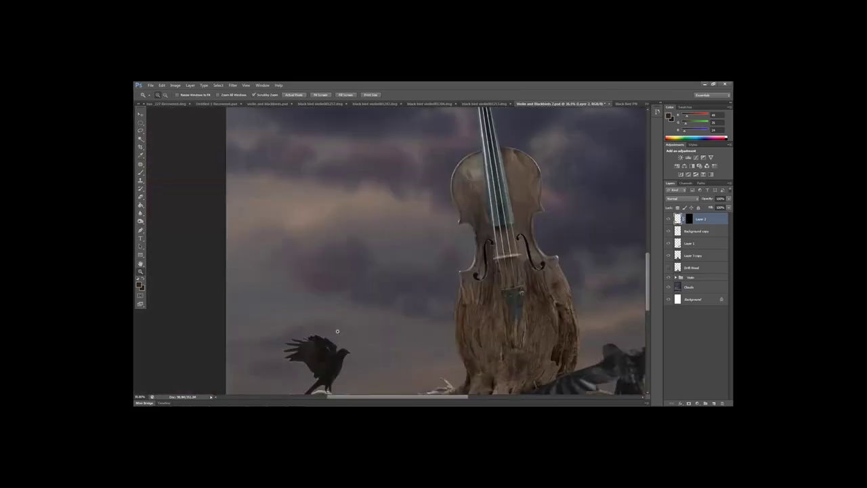
key("ctrl+0")
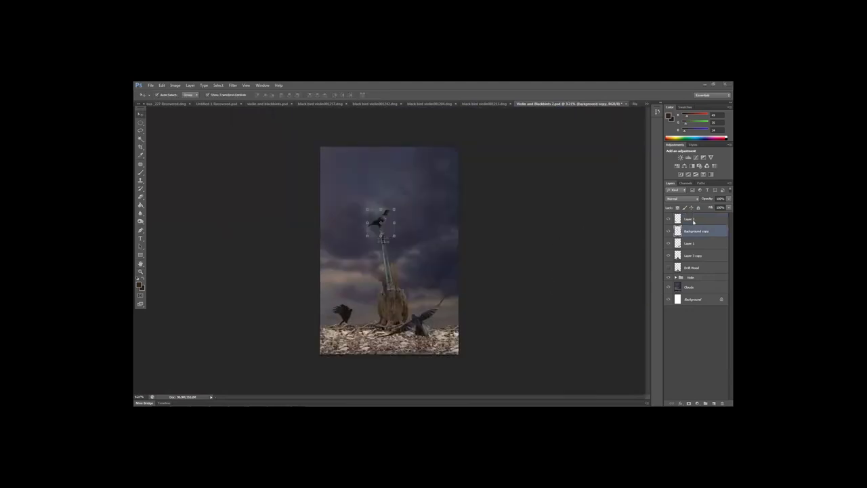
Group the three blackbird layers into a new layer group named Birds
left_click(690, 219)
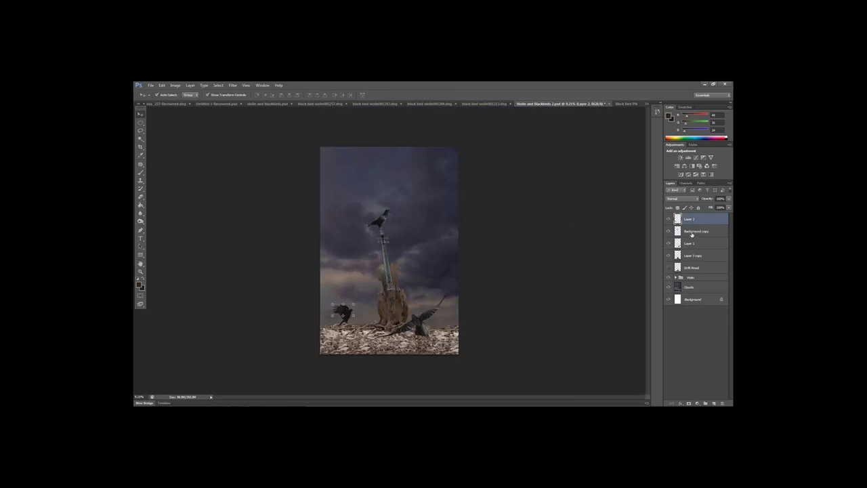
left_click(696, 242, "shift")
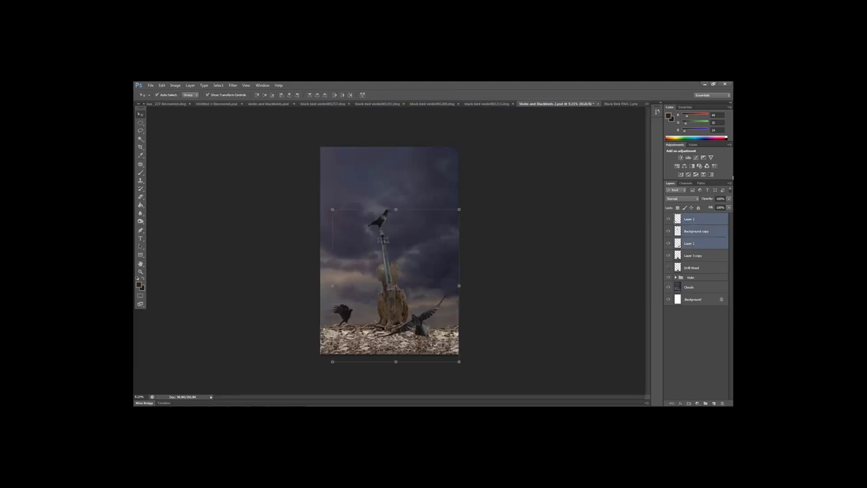
left_click(728, 184)
left_click(690, 217)
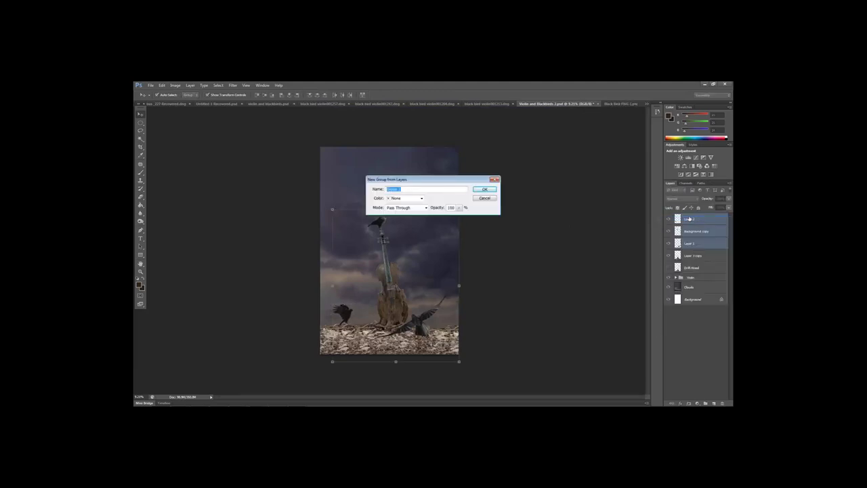
type("Bi")
key("Return")
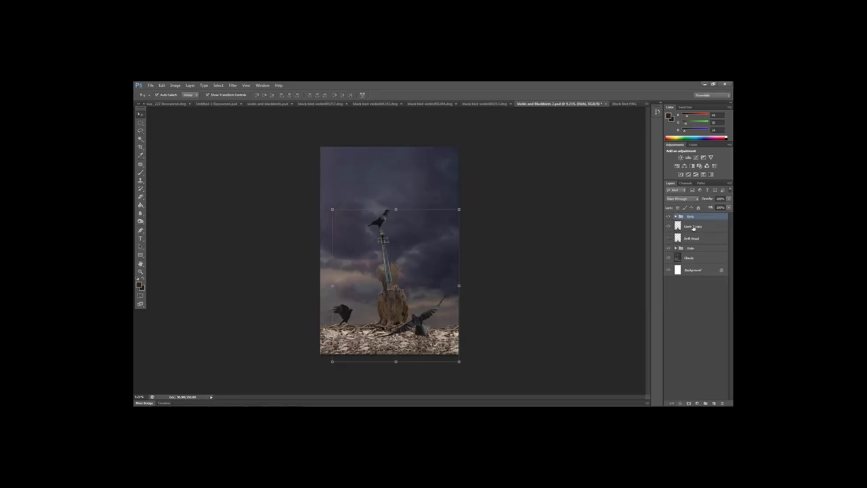
Delete the hidden original Drift Wood layer and rename the Layer 3 copy layer Drift Wood
left_click(693, 228)
left_click(693, 238)
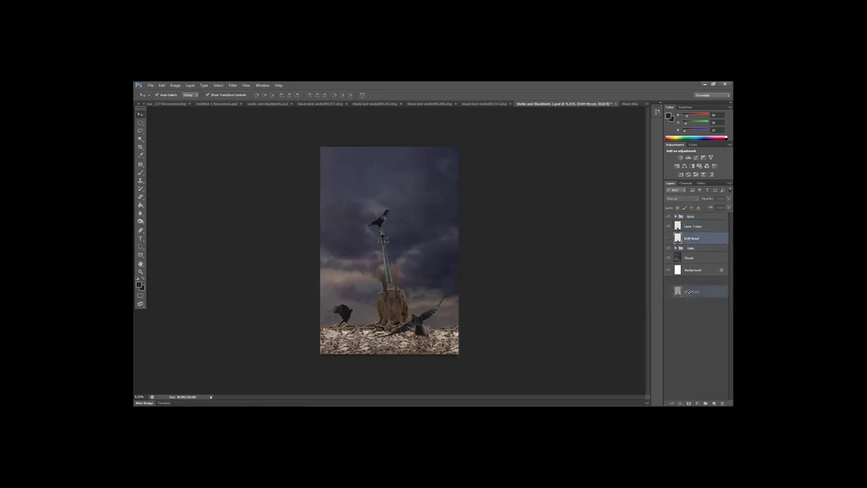
key("Delete")
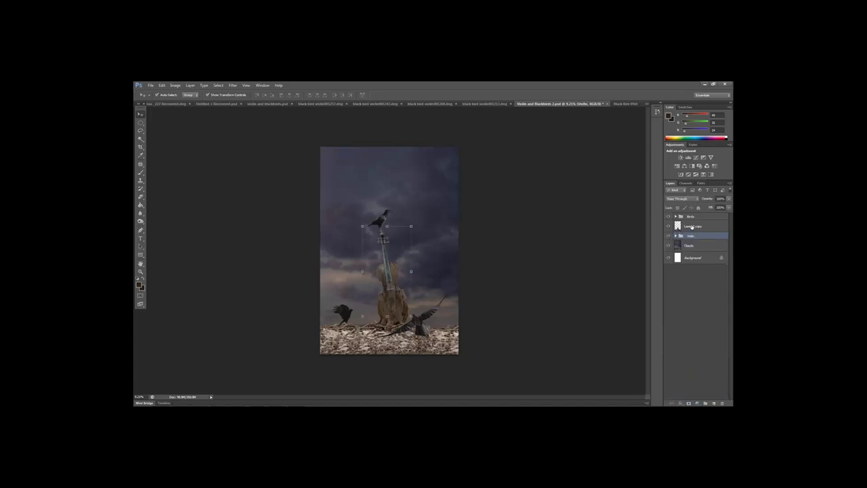
double_click(690, 226)
type("Drift Wood")
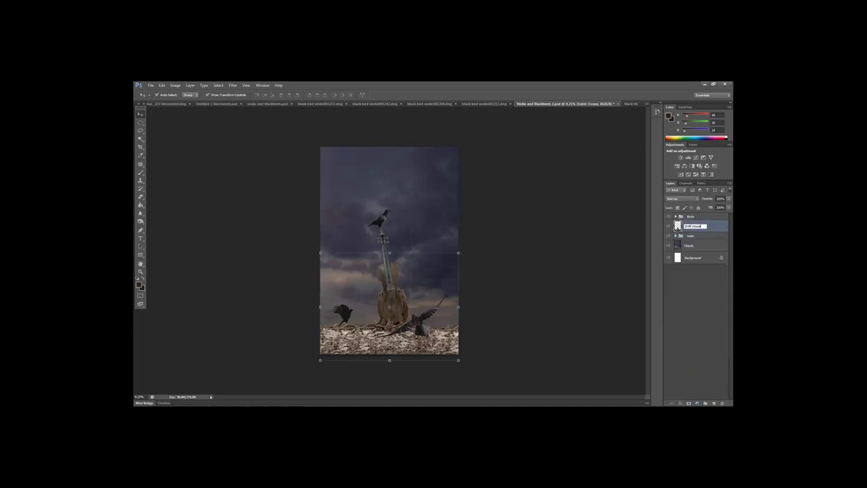
key("Return")
left_click(576, 258)
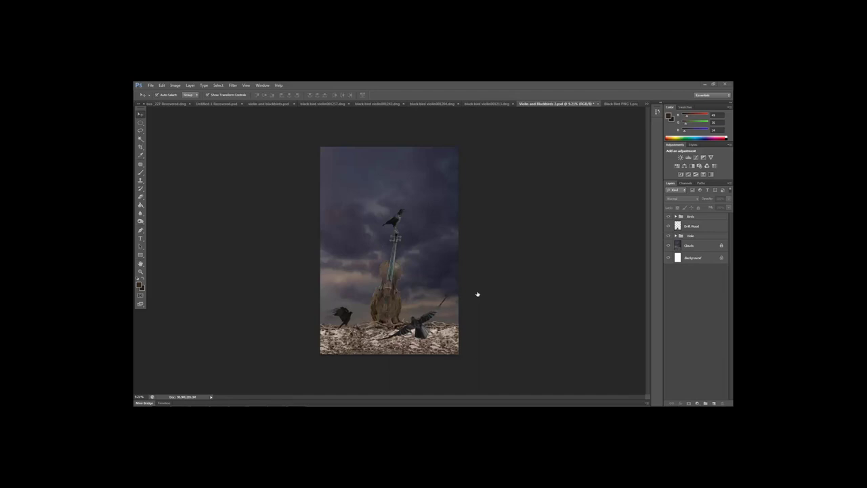
Add a new layer above the Birds group and fill it with a very dark navy blue
left_click(689, 215)
left_click(713, 403)
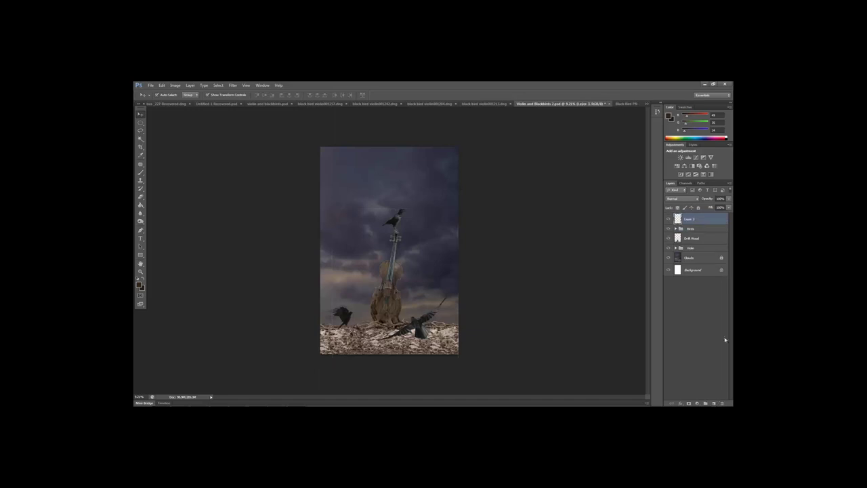
left_click(139, 285)
left_click_drag(525, 213, 524, 204)
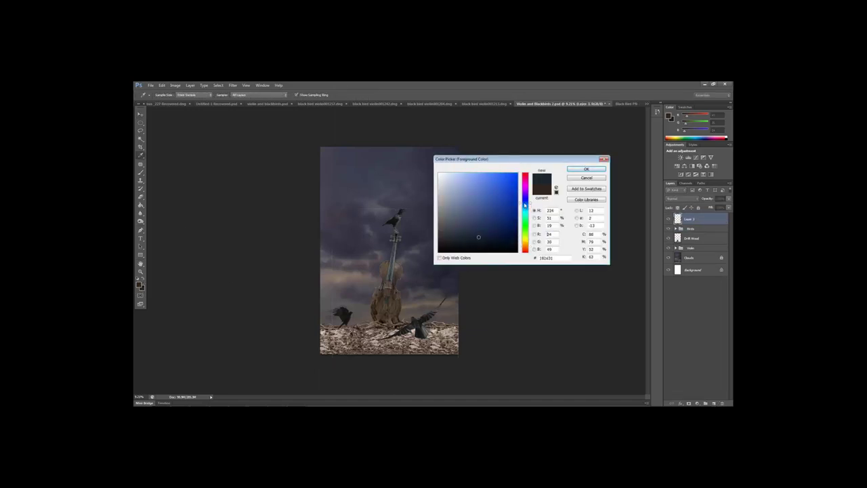
left_click(482, 242)
left_click_drag(480, 243, 481, 244)
left_click(586, 169)
left_click(141, 205)
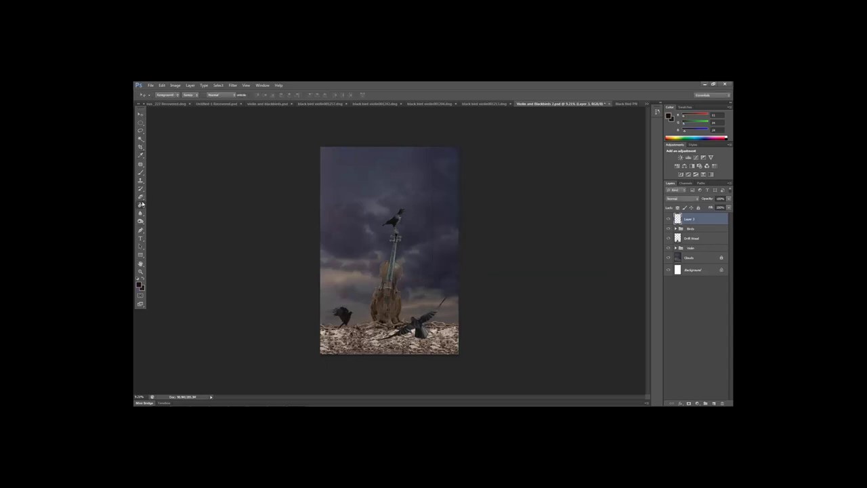
left_click(444, 245)
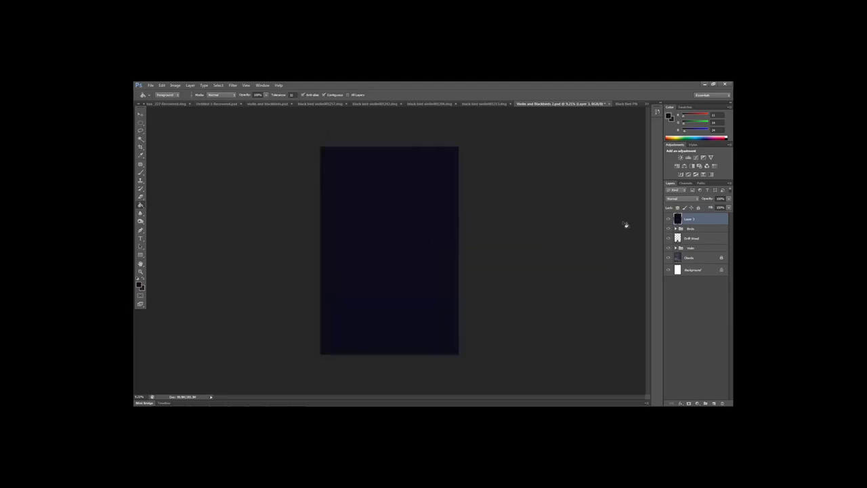
Try the Exclusion blend mode on the navy layer, comparing the image with and without it, and delete the layer
left_click(674, 199)
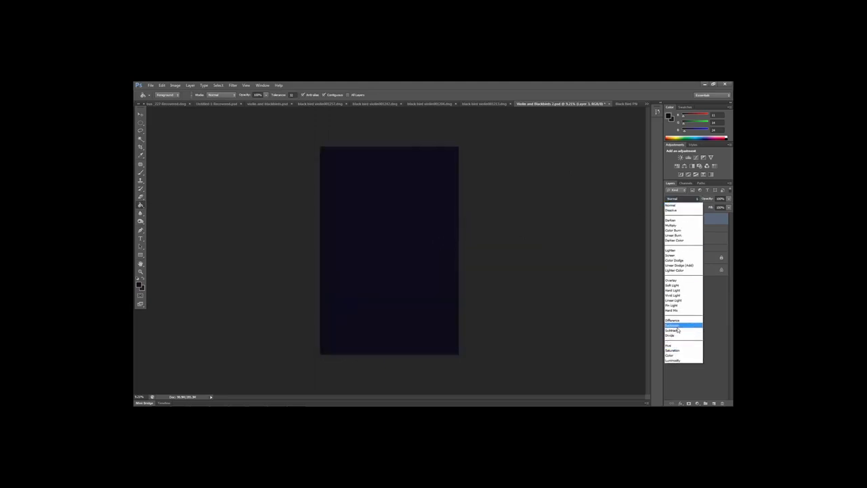
left_click(677, 330)
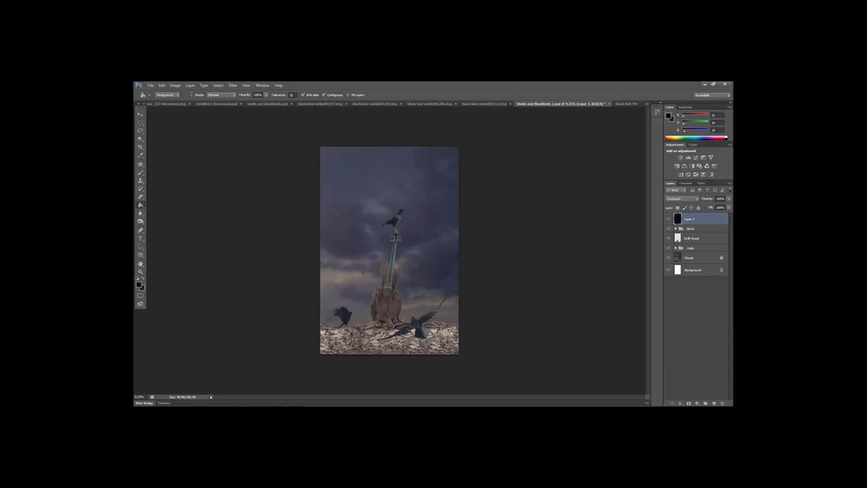
left_click(667, 220)
left_click(668, 221)
left_click(667, 220)
left_click(668, 220)
left_click(727, 201)
left_click(667, 221)
left_click_drag(683, 226, 720, 402)
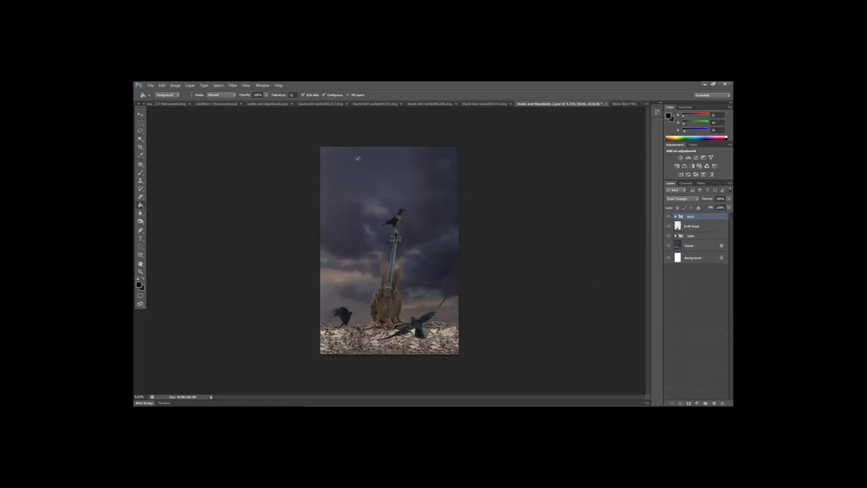
Add a gradient fill layer above the Birds group using the Violet, Orange preset
left_click(189, 86)
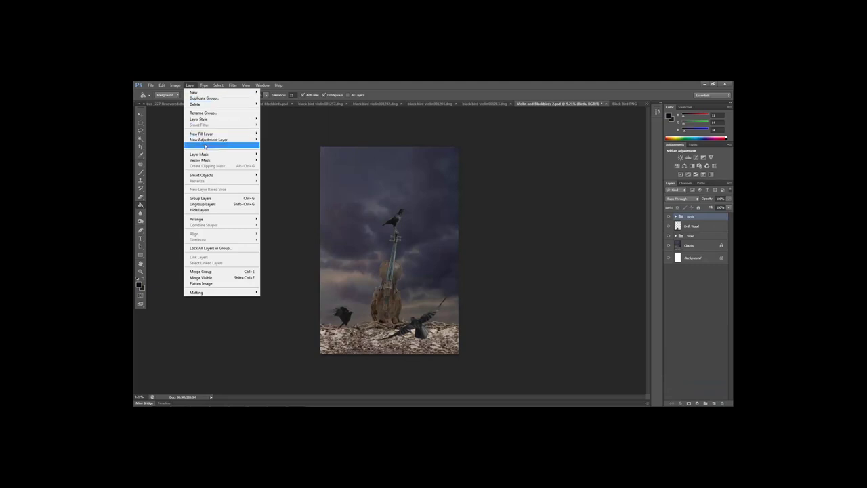
left_click(267, 134)
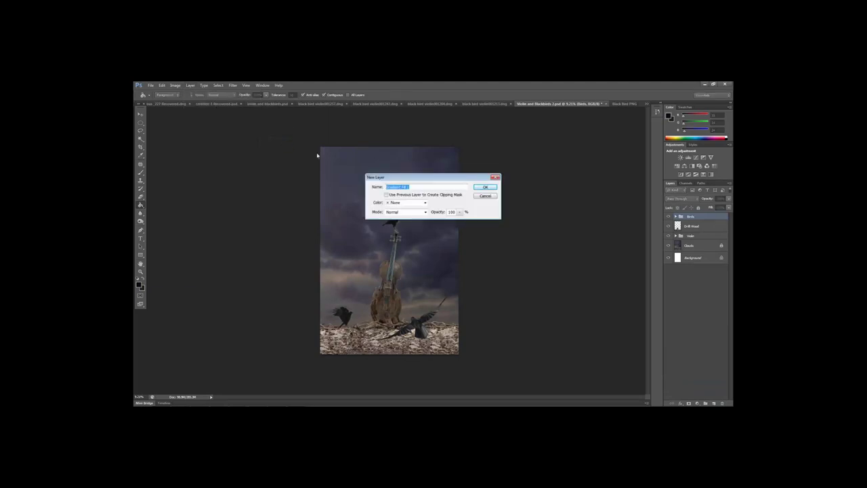
left_click(483, 189)
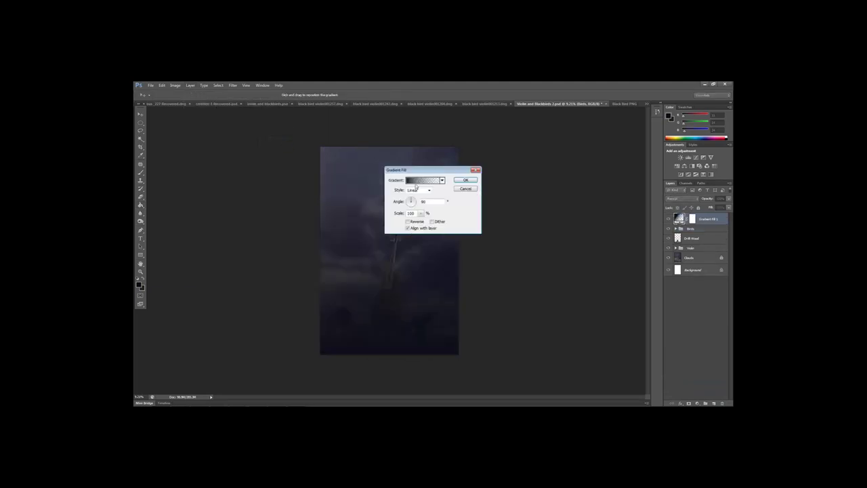
left_click(427, 183)
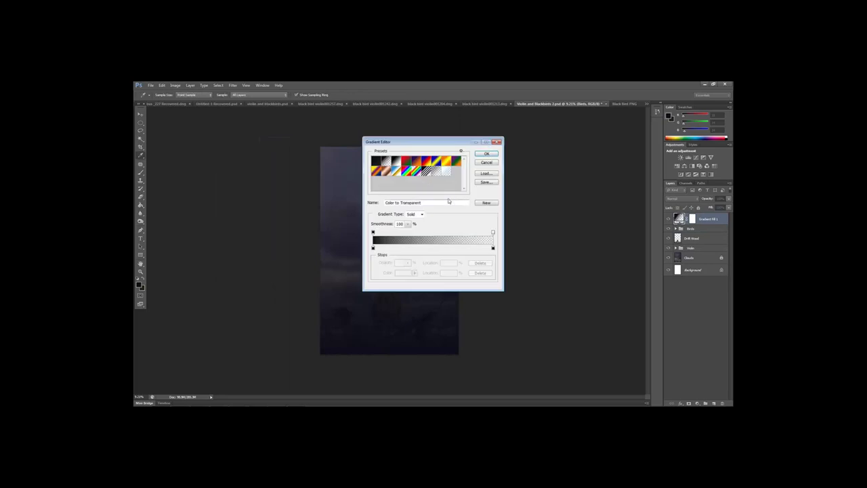
left_click(413, 162)
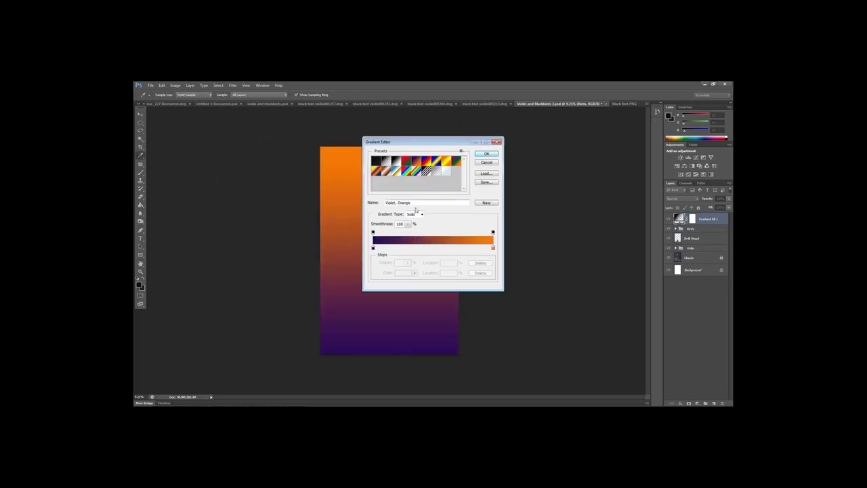
left_click(485, 155)
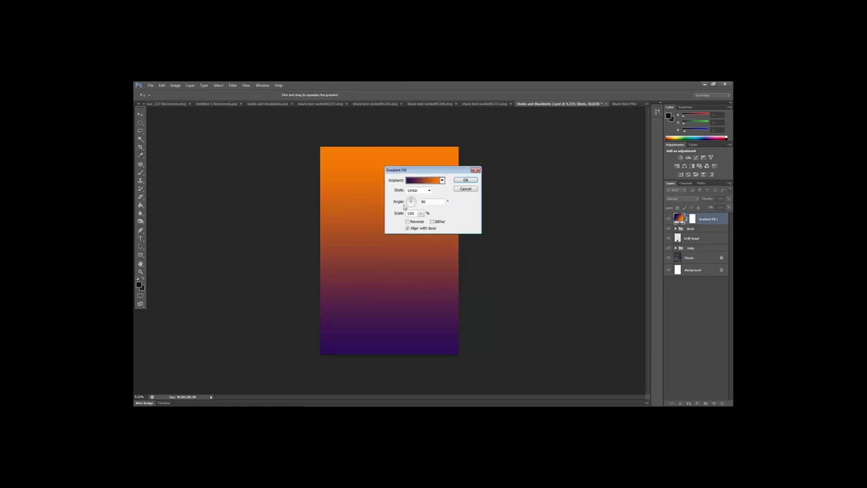
Reverse the linear gradient, scale it to 120%, and shift it down so violet dominates the sky and orange covers the ground
left_click(416, 222)
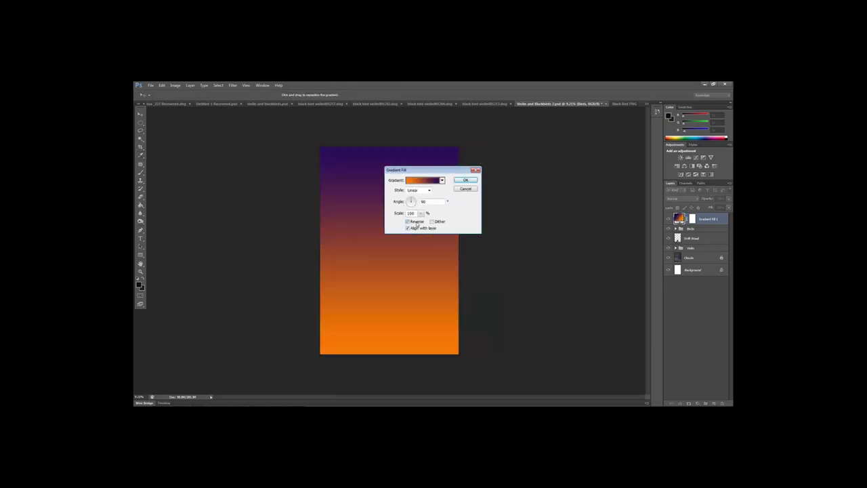
left_click(413, 223)
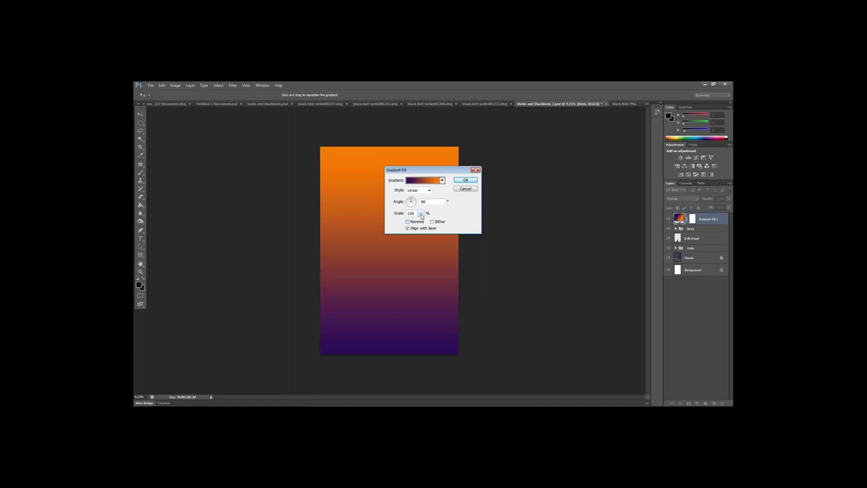
left_click_drag(422, 222, 422, 222)
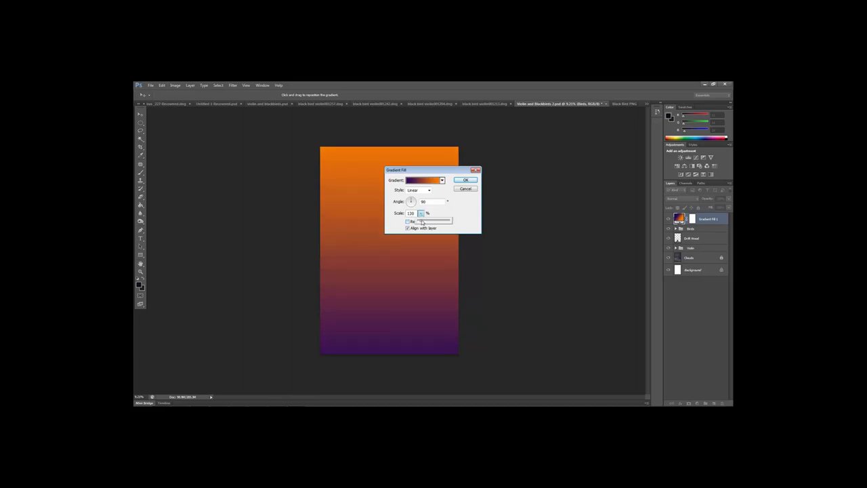
left_click_drag(383, 275, 394, 254)
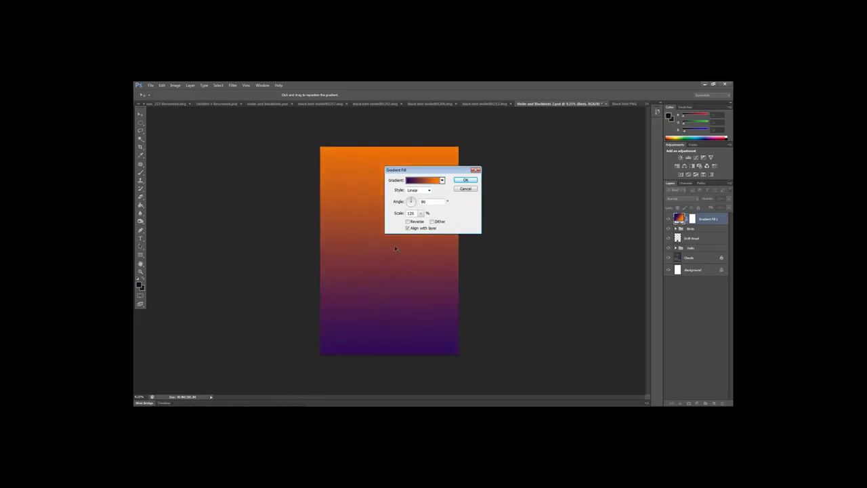
left_click(408, 221)
left_click_drag(384, 309, 380, 330)
left_click_drag(403, 276, 405, 290)
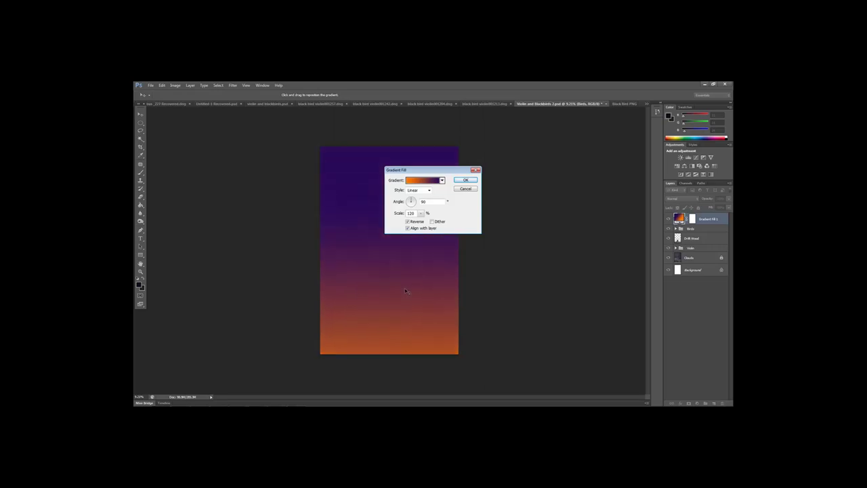
left_click(465, 180)
Try the Soft Light and Overlay blend modes on the gradient layer, reducing its opacity to 37%
left_click(680, 198)
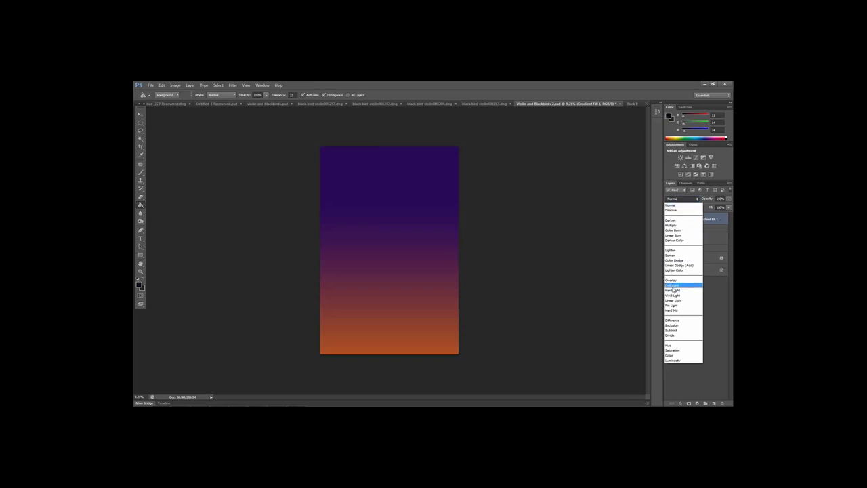
left_click(677, 286)
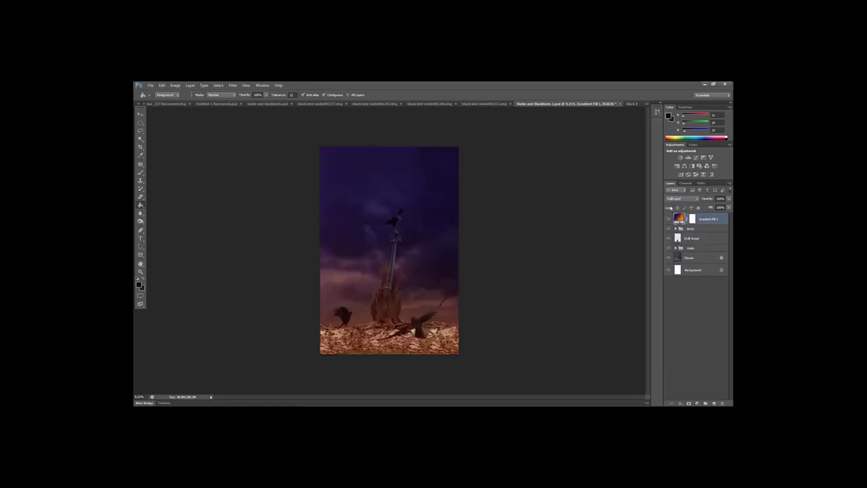
left_click(675, 199)
left_click(671, 277)
left_click(728, 199)
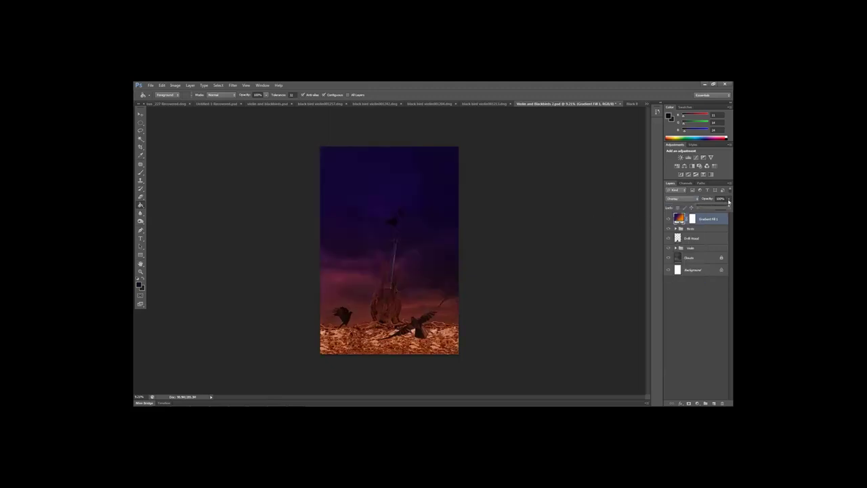
left_click(711, 208)
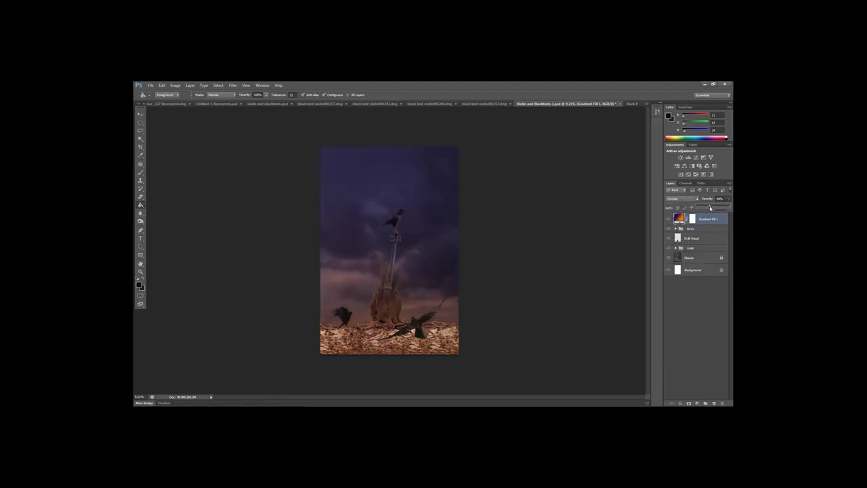
left_click_drag(710, 208, 713, 208)
Set the gradient layer's blend mode to Lighten and lower its opacity
left_click(674, 199)
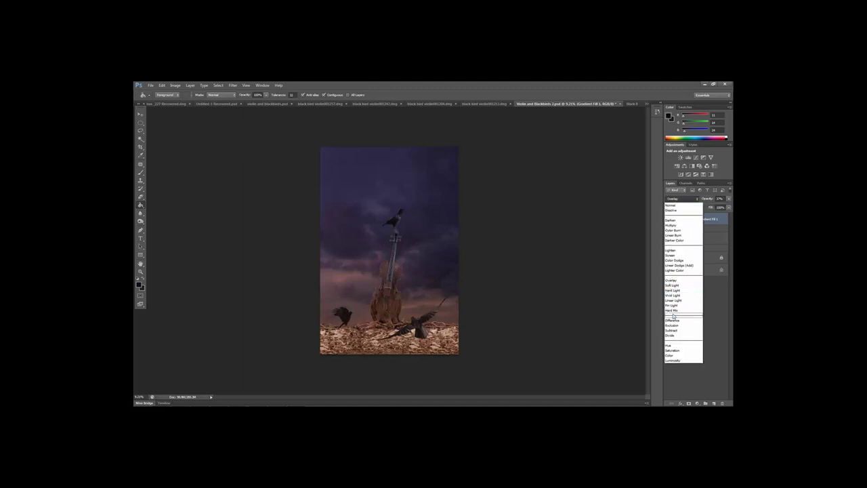
left_click(672, 250)
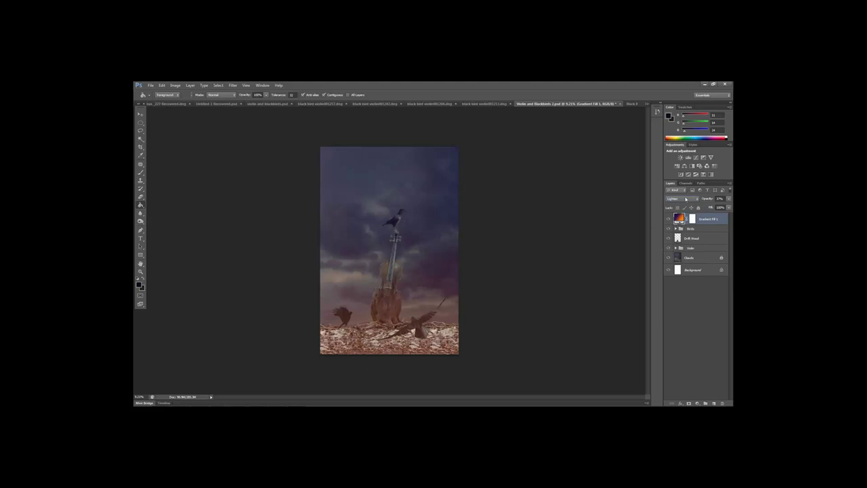
left_click(728, 199)
Compare the composite with and without the gradient layer by toggling its visibility
left_click(668, 219)
left_click(668, 218)
left_click(668, 219)
left_click(668, 219)
left_click(668, 219)
left_click(669, 219)
left_click(668, 219)
left_click(668, 219)
left_click(668, 219)
left_click(668, 218)
Reopen the gradient fill's settings, try a Radial gradient moved over the violin, and change the style to Diamond
double_click(678, 218)
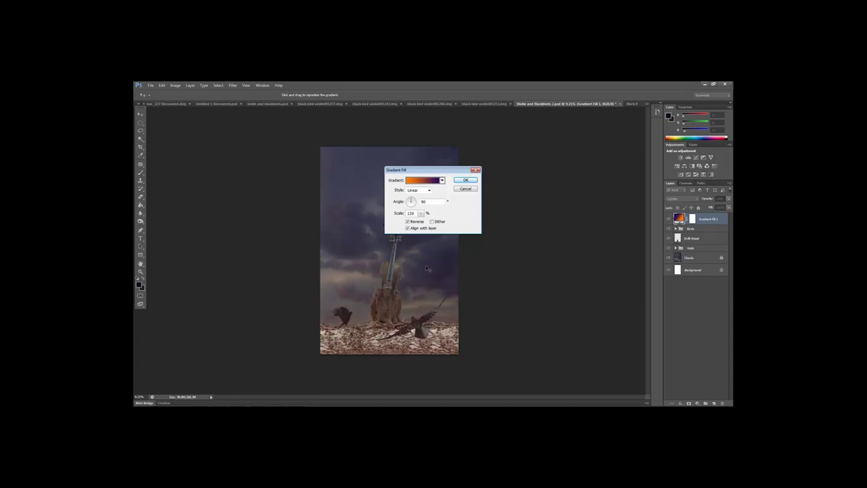
left_click(417, 190)
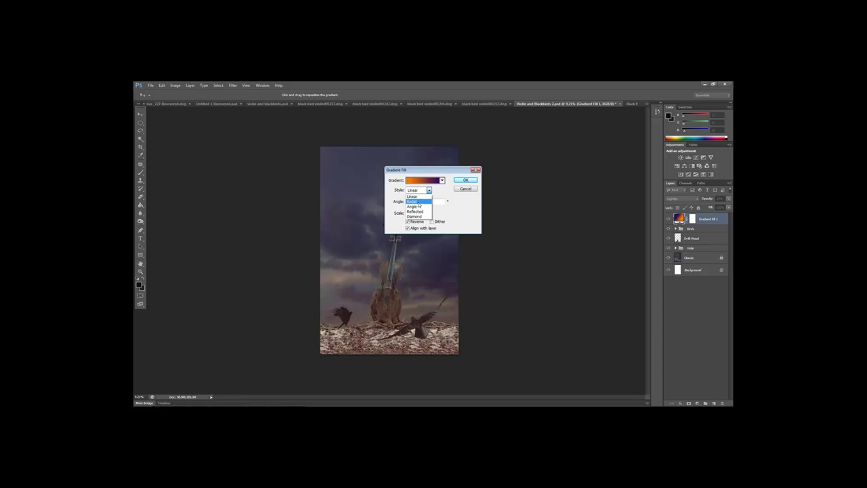
left_click(418, 202)
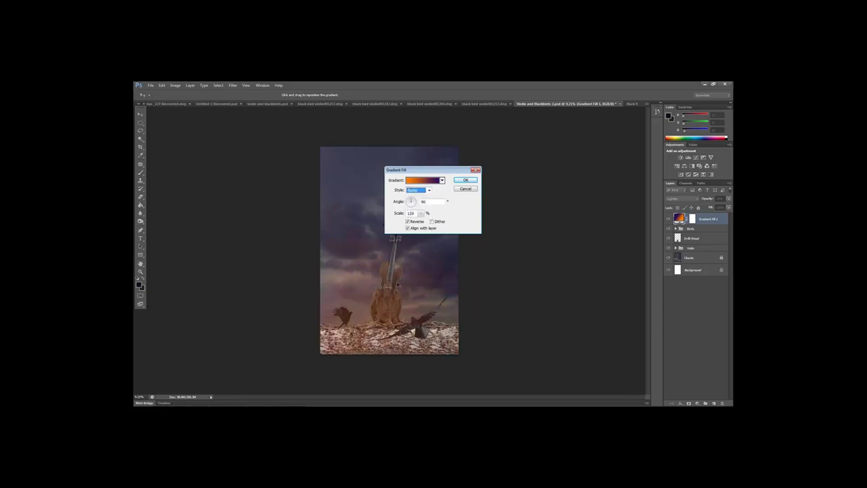
left_click_drag(360, 202, 400, 291)
left_click(420, 190)
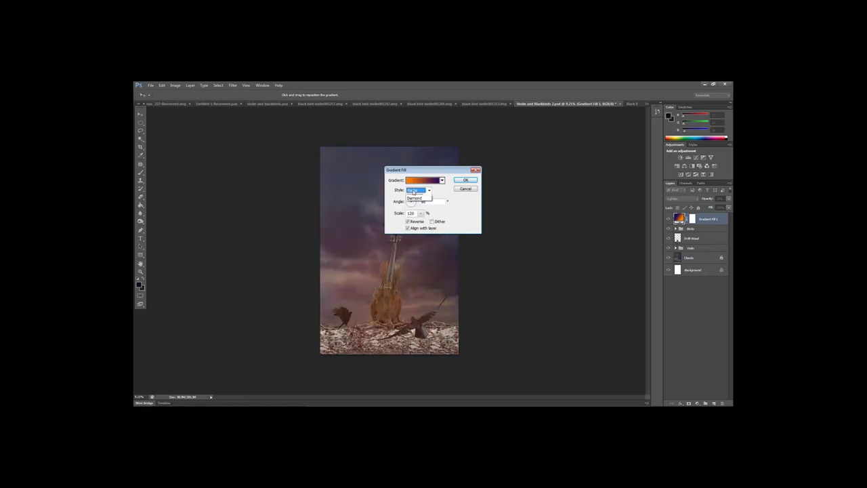
left_click(414, 216)
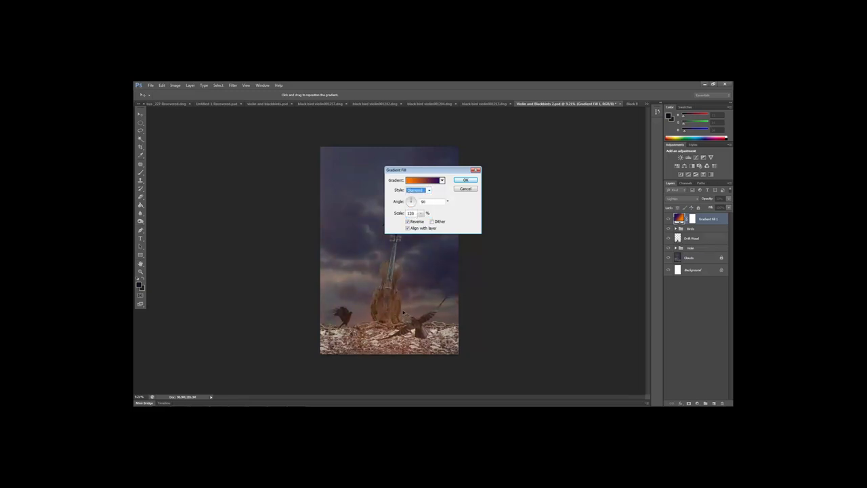
Turn off the diamond gradient's reversal, reposition it higher over the sky, and set its angle to about 66° and scale to 199%
left_click(420, 222)
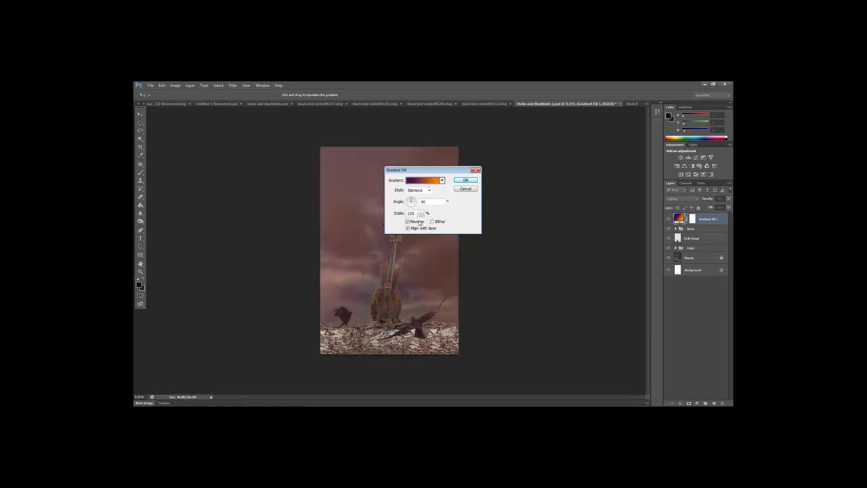
left_click_drag(392, 329, 395, 140)
left_click(415, 190)
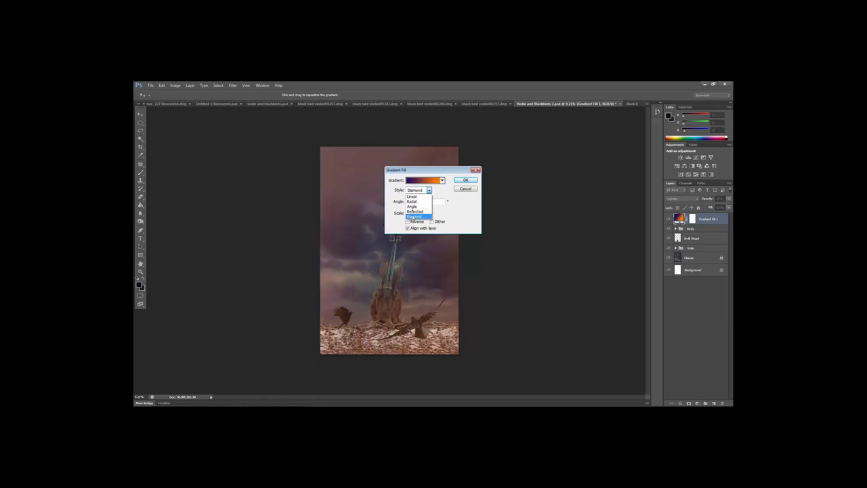
left_click(368, 207)
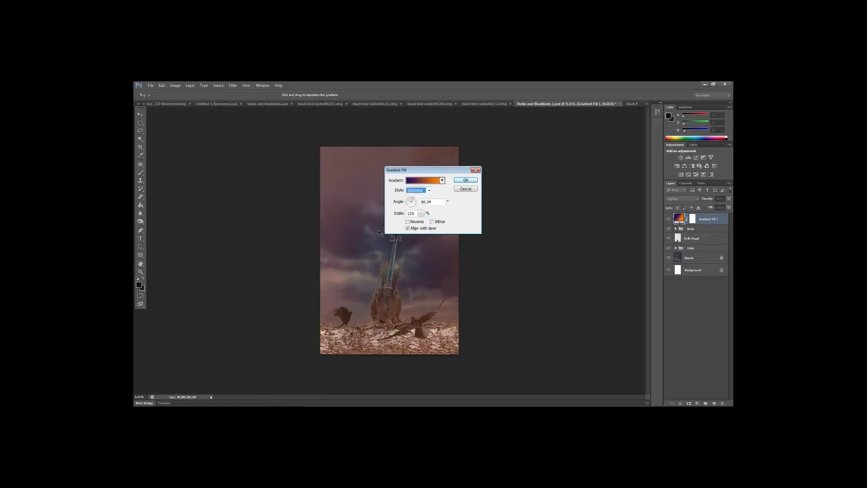
left_click(420, 213)
left_click_drag(423, 221, 424, 221)
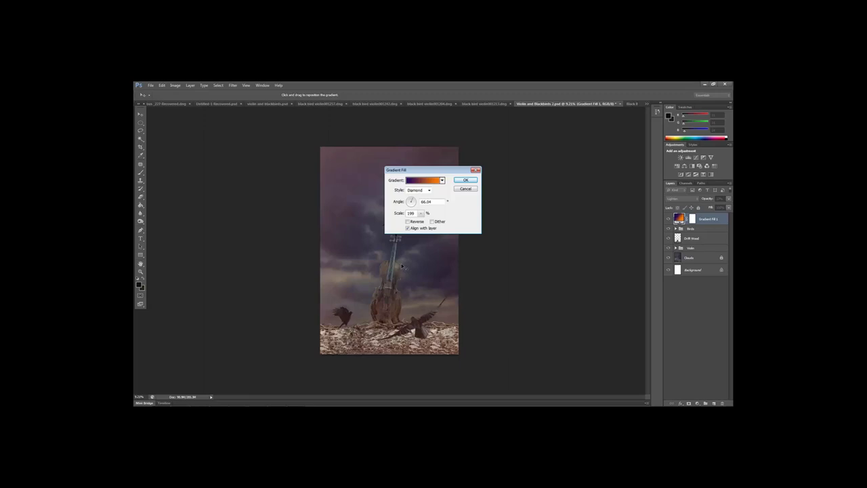
left_click(465, 180)
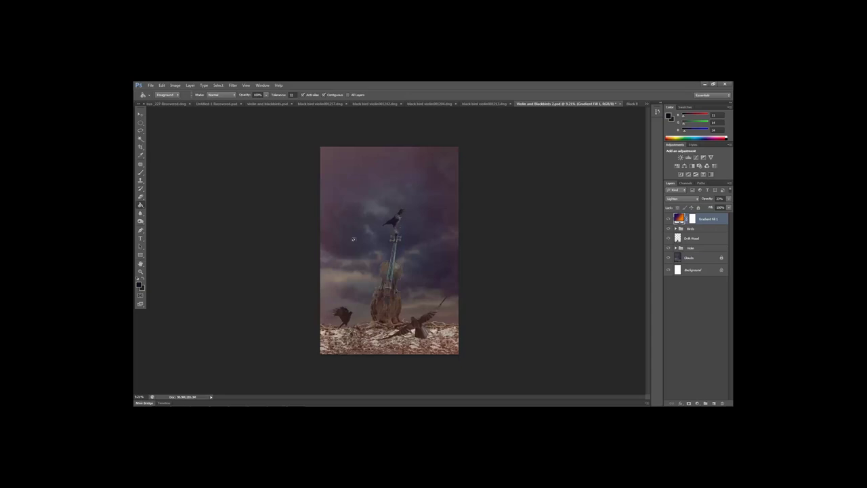
Compare the image with and without the gradient layer, and set the layer's opacity to 30%
left_click(669, 219)
left_click(669, 219)
left_click(668, 219)
left_click(669, 220)
left_click(728, 198)
left_click_drag(723, 198, 690, 198)
type("30")
Paint black on the gradient layer's mask with a very large, more opaque brush to remove the tint from the upper sky
left_click(691, 218)
left_click(142, 280)
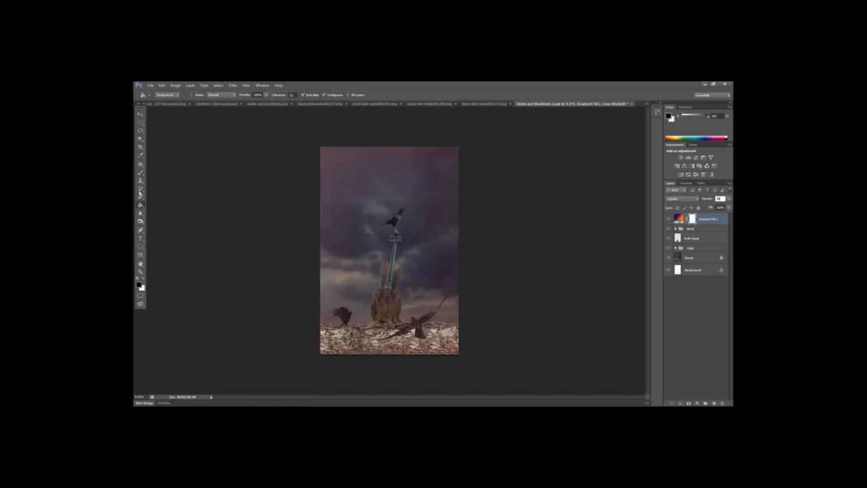
left_click(140, 172)
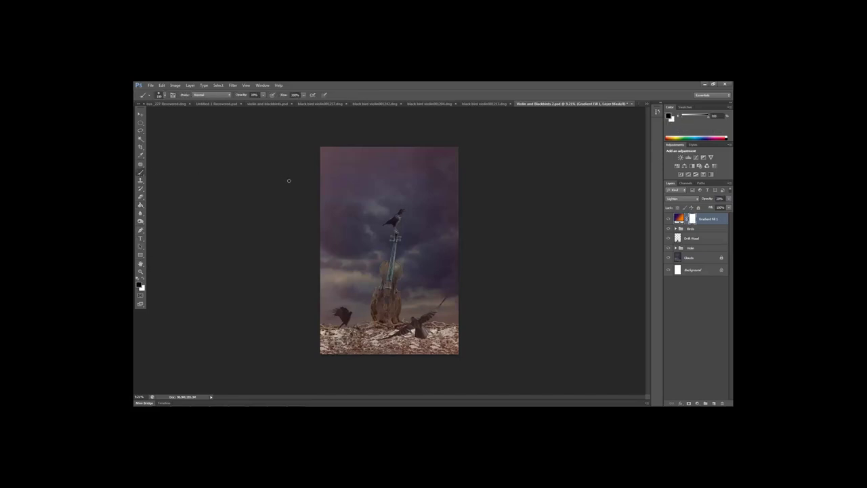
key("bracketright")
key("bracketright")
key("bracketright")
key("bracketright")
key("bracketright")
key("bracketright")
left_click_drag(263, 96, 275, 105)
mouse_move(310, 143)
left_mouse_down()
mouse_move(338, 216)
mouse_move(315, 191)
mouse_move(439, 137)
mouse_move(452, 247)
mouse_move(473, 199)
mouse_move(288, 175)
mouse_move(365, 155)
mouse_move(332, 191)
mouse_move(448, 136)
mouse_move(357, 190)
left_mouse_up()
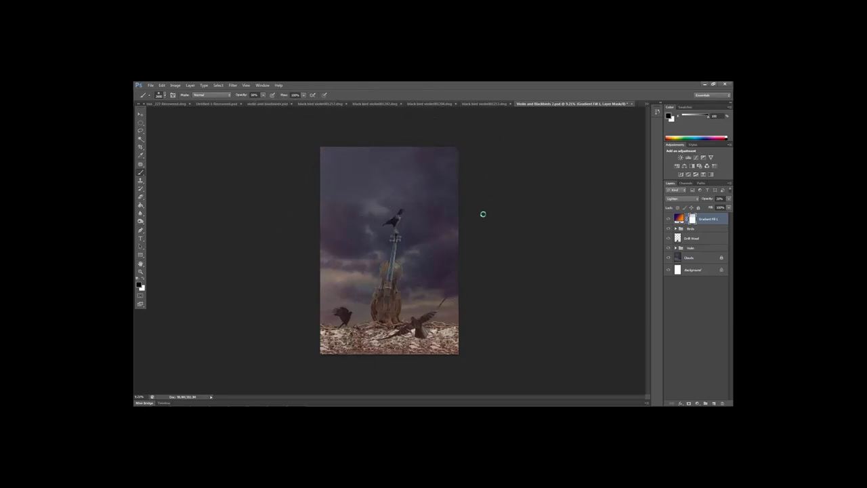
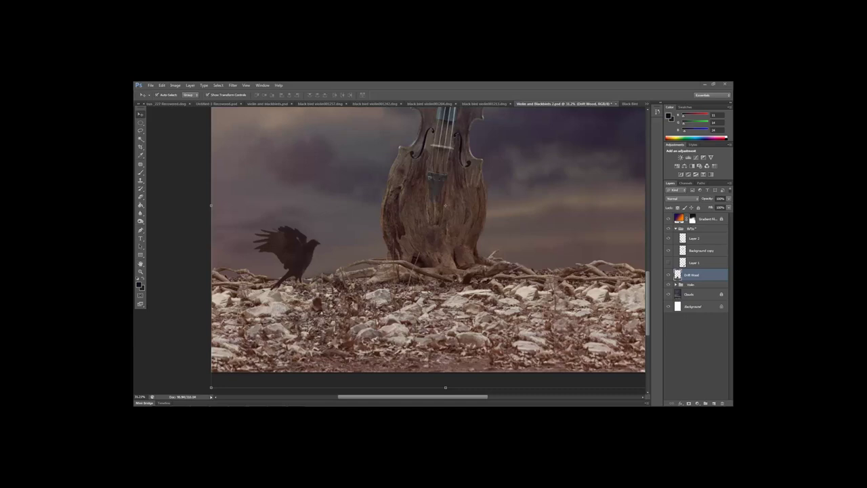
Add a new layer above the Background copy bird layer and set the foreground color to pure black (000000)
left_click(687, 247)
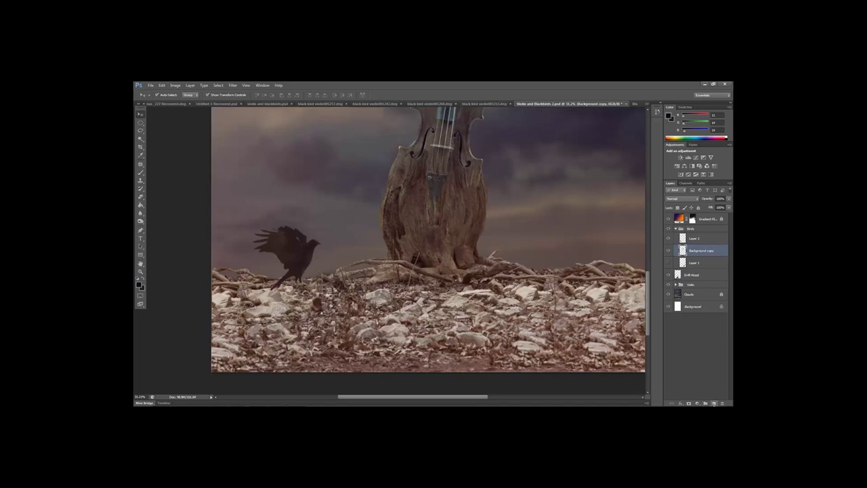
left_click(713, 403)
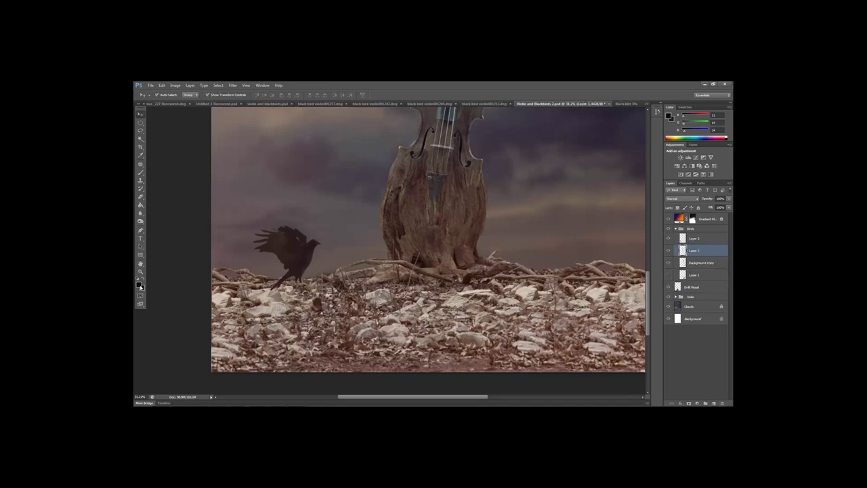
left_click(139, 284)
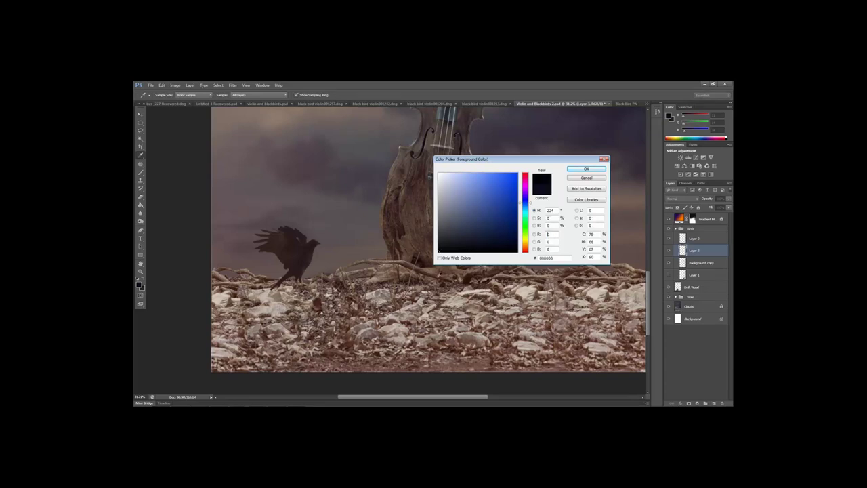
left_click(577, 170)
Paint a soft black shadow on the ground beneath the left bird with a much smaller brush at 25% opacity
key("v")
left_click(140, 171)
key("bracketleft")
key("bracketleft")
key("bracketleft")
key("bracketleft")
key("bracketleft")
key("bracketleft")
key("bracketleft")
key("bracketleft")
key("bracketleft")
key("bracketleft")
key("bracketleft")
key("bracketleft")
key("bracketleft")
key("bracketleft")
key("bracketleft")
key("bracketleft")
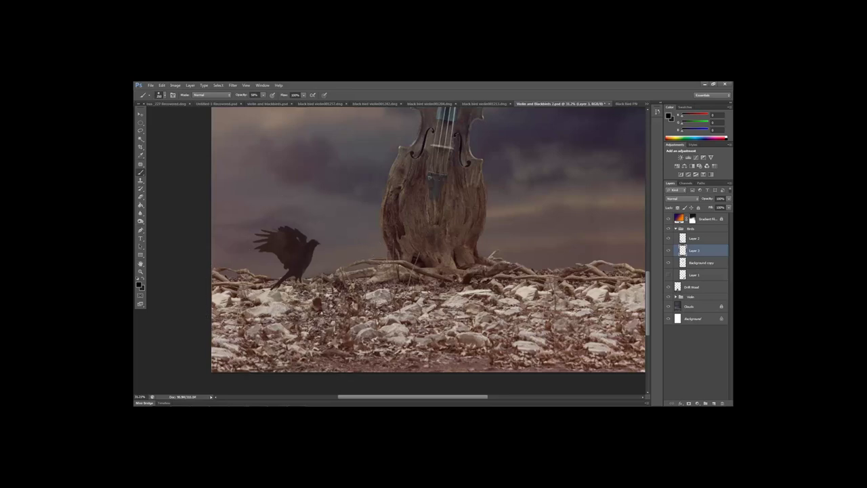
double_click(257, 95)
type("15")
key("Return")
left_click_drag(286, 290, 278, 298)
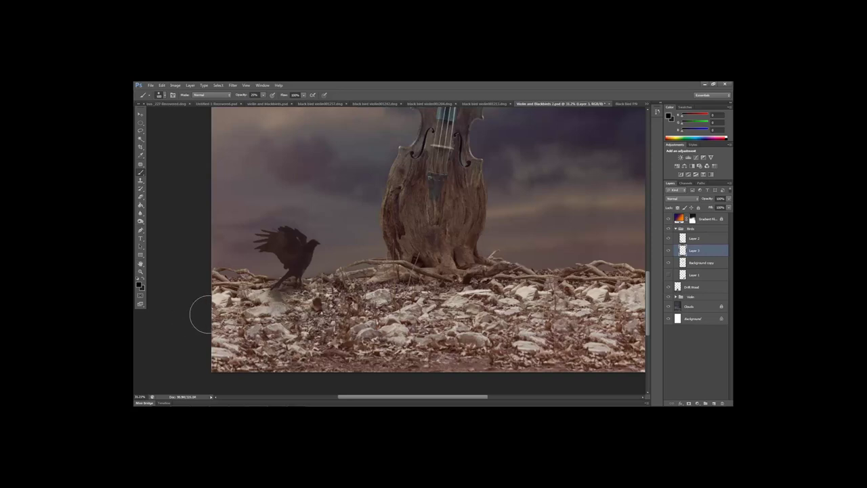
Deepen the contact shadow around the left bird's feet with a smaller brush, keeping the brush mode at Normal
key("[")
left_click_drag(285, 292, 283, 293)
left_click(299, 290)
key("]")
key("]")
key("]")
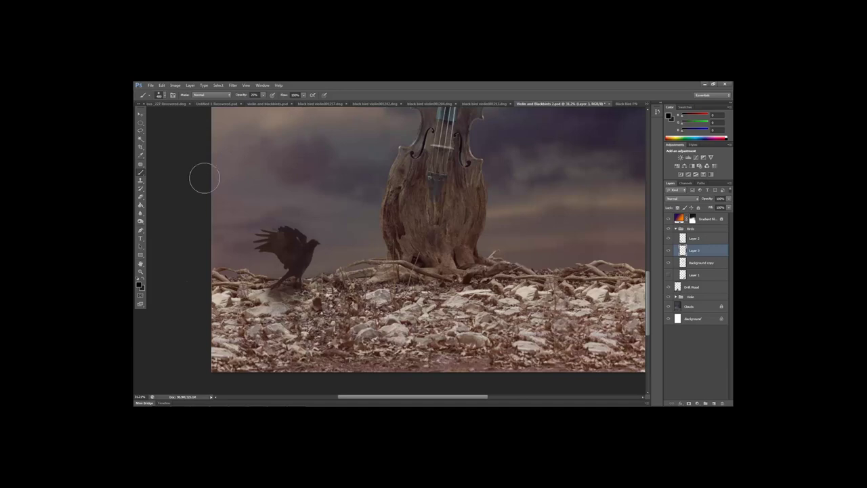
left_click(199, 95)
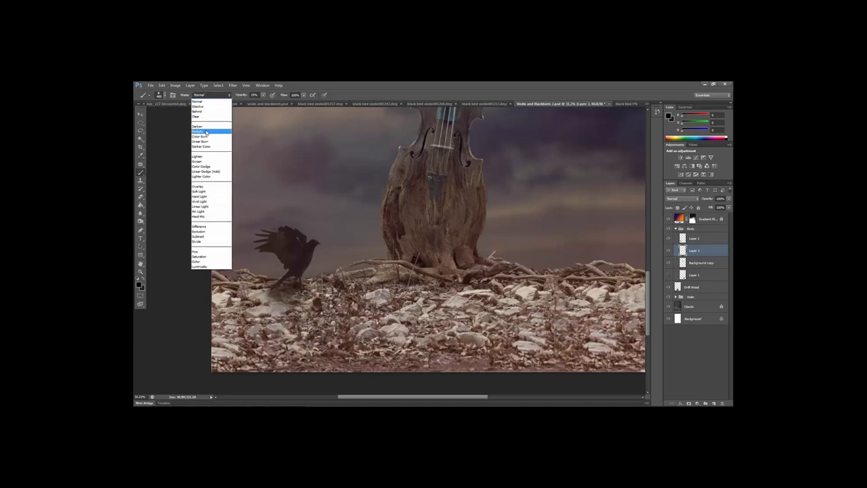
left_click(159, 178)
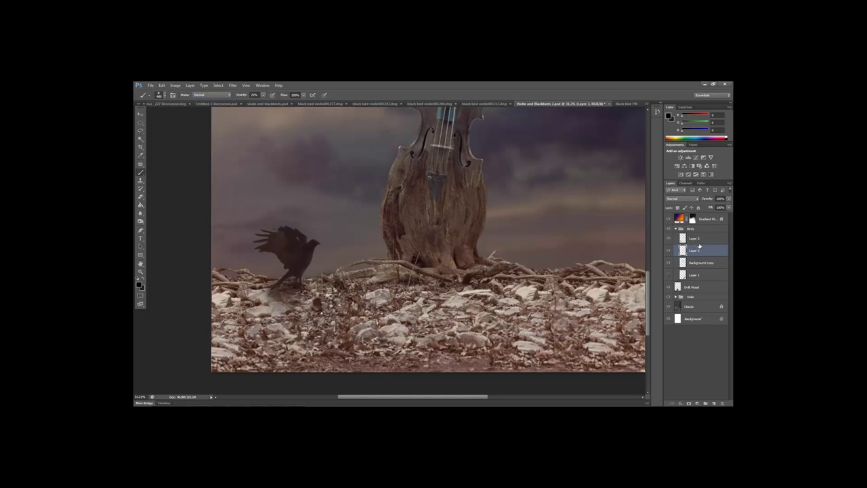
left_click(697, 239)
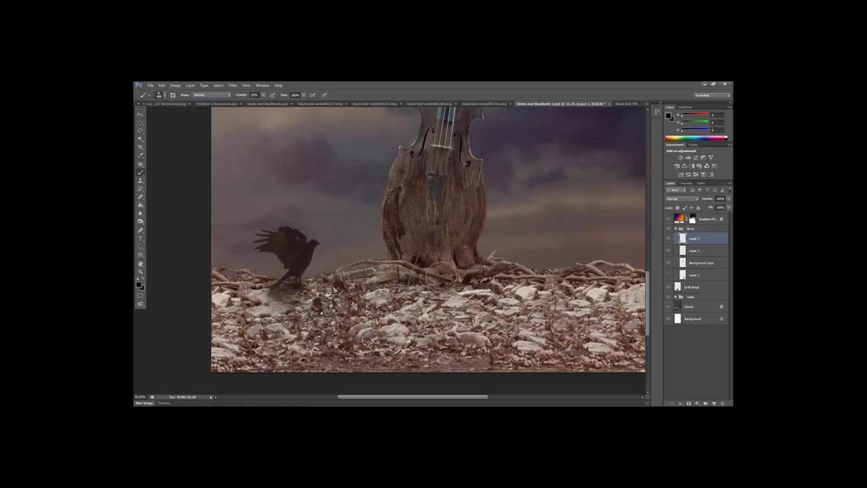
left_click(140, 213)
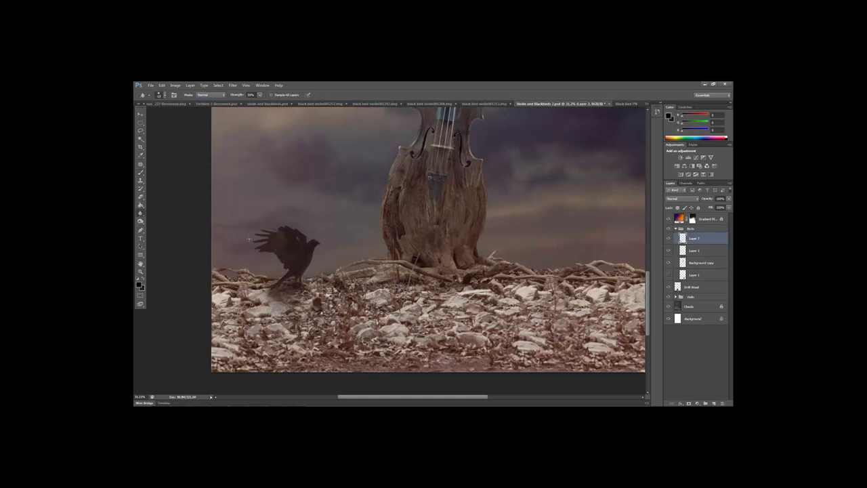
key("bracketright")
key("bracketright")
key("bracketright")
key("bracketleft")
key("bracketleft")
key("bracketleft")
Duplicate Layer 2 and apply a Motion Blur at about 60° with a distance of 36 pixels to the copy
left_click_drag(681, 238, 714, 403)
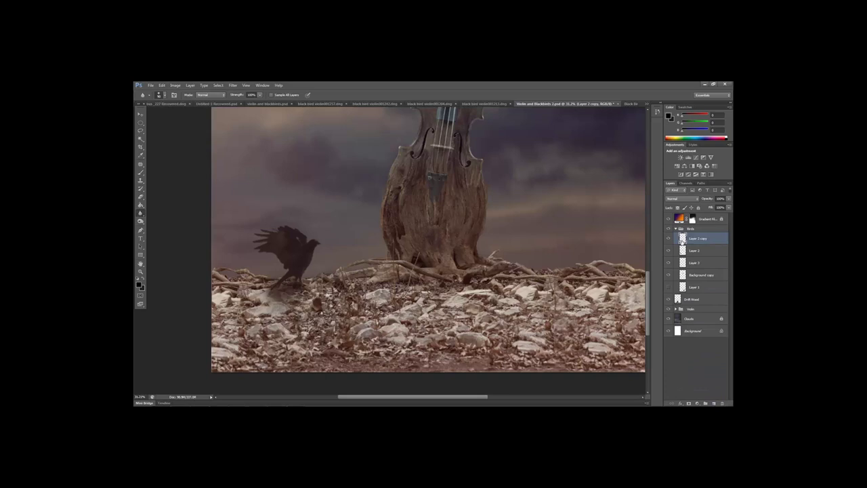
left_click(233, 86)
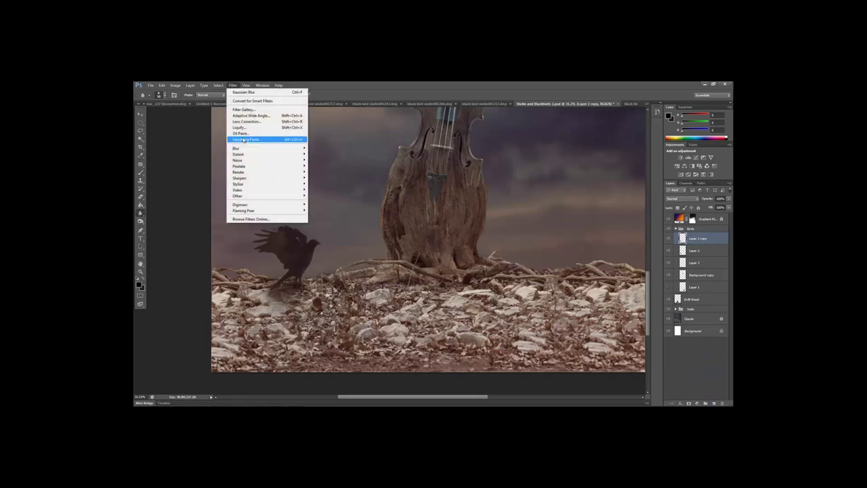
mouse_move(245, 149)
left_click(318, 203)
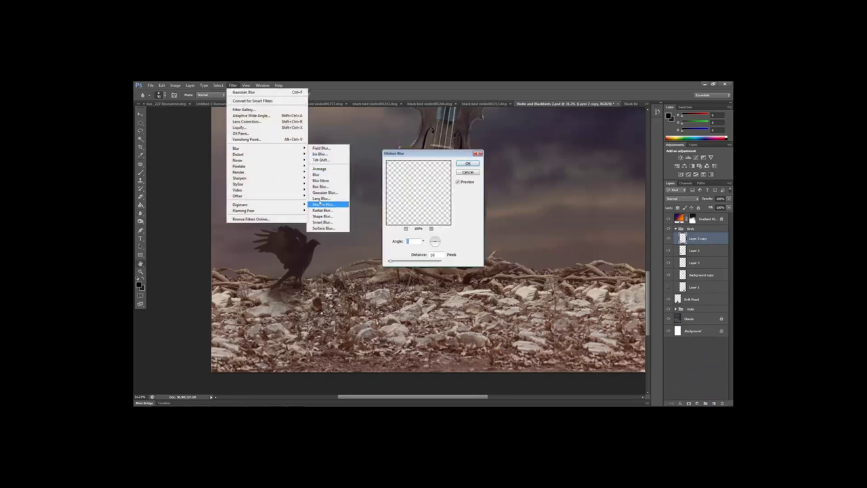
left_click(438, 238)
left_click_drag(394, 264, 400, 263)
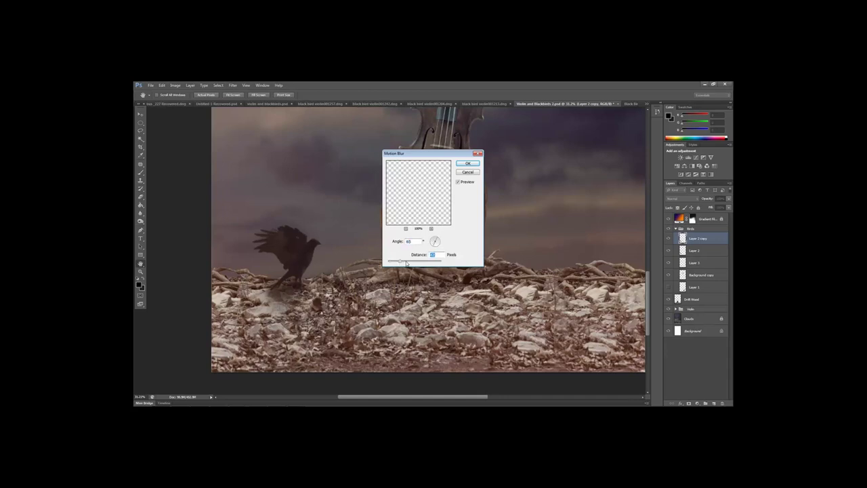
left_click_drag(397, 262, 392, 262)
left_click_drag(435, 241, 432, 237)
left_click(436, 240)
left_click(402, 263)
left_click_drag(400, 263, 399, 263)
left_click(466, 164)
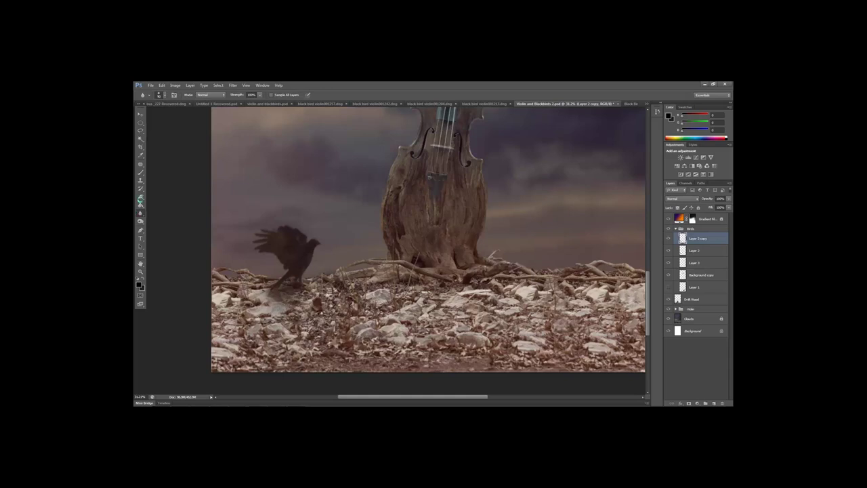
Set the Eraser to 75% opacity for work on the blurred Layer 2 copy
left_click(140, 203)
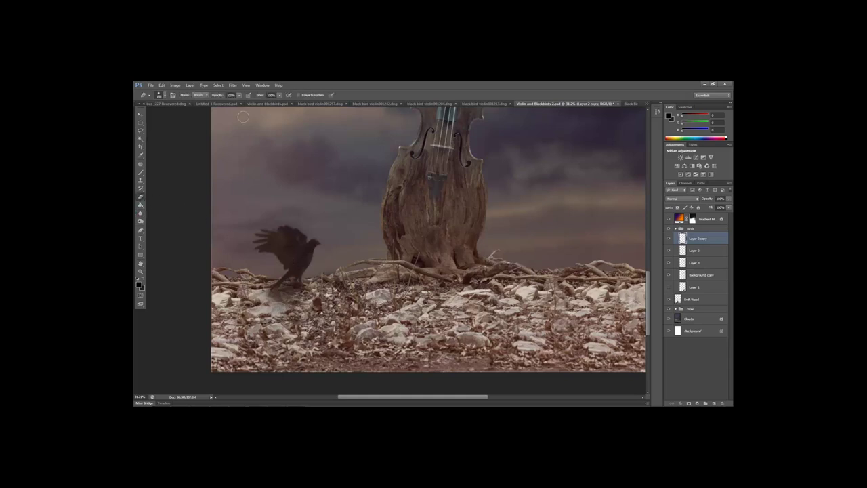
key("7")
key("5")
On Layer 3, paint a broader soft shadow over the stones below the left bird with a larger brush
left_click(141, 271)
left_click_drag(345, 284, 325, 286)
left_click_drag(373, 190, 355, 192)
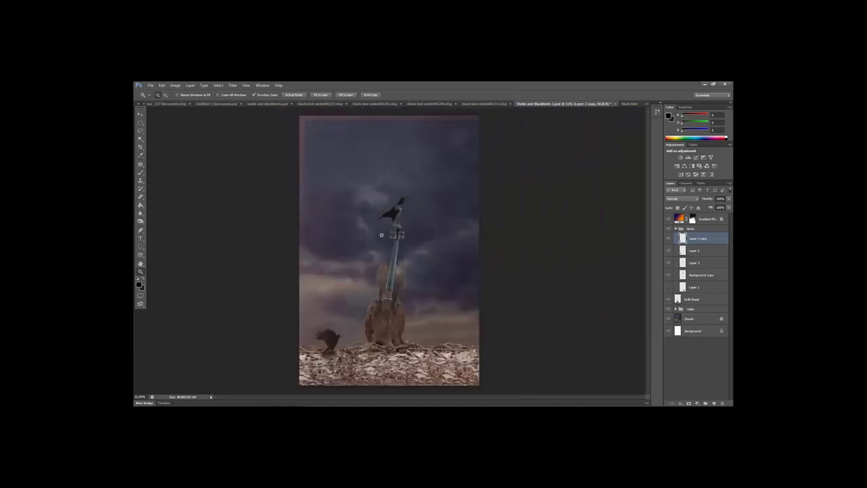
left_click_drag(377, 308, 407, 317)
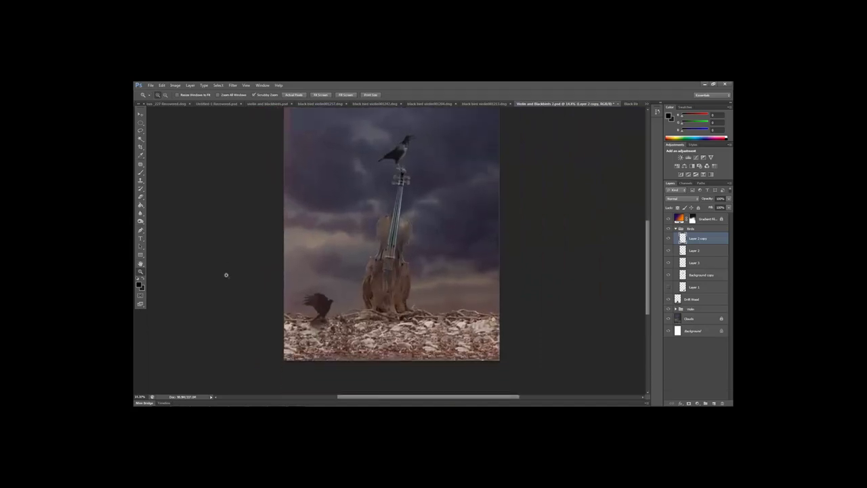
left_click(695, 252)
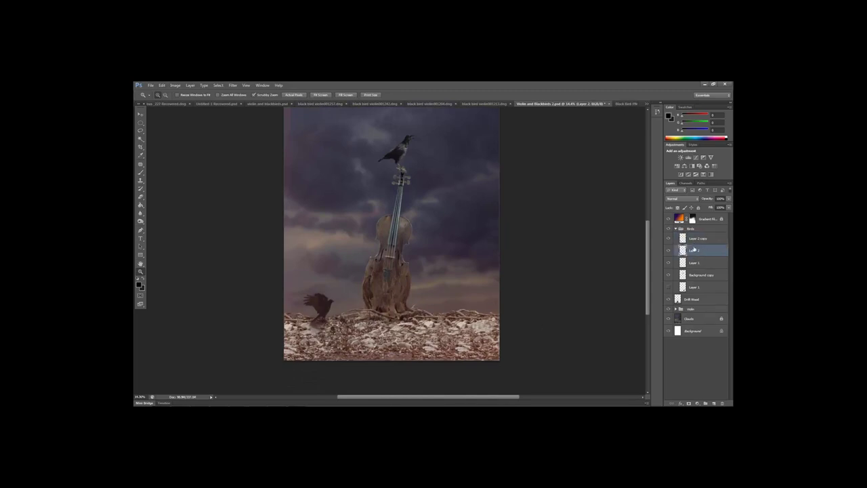
left_click(703, 264)
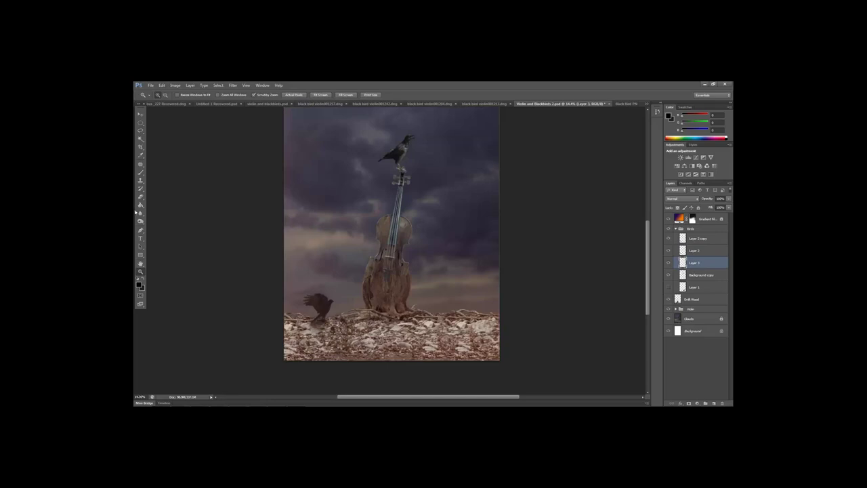
left_click(141, 173)
key("bracketright")
key("bracketright")
key("bracketright")
key("bracketright")
left_click_drag(319, 322, 308, 333)
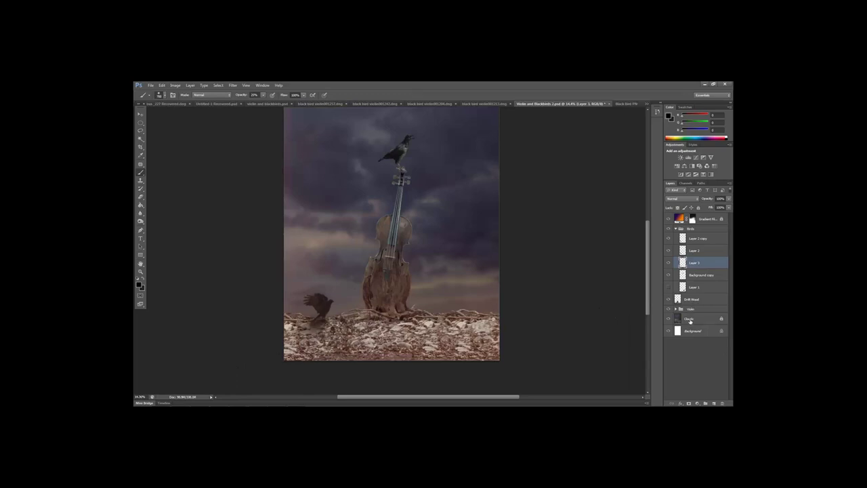
Add a new layer directly above the Drift Wood layer and name it Shadow Violin
left_click(689, 319)
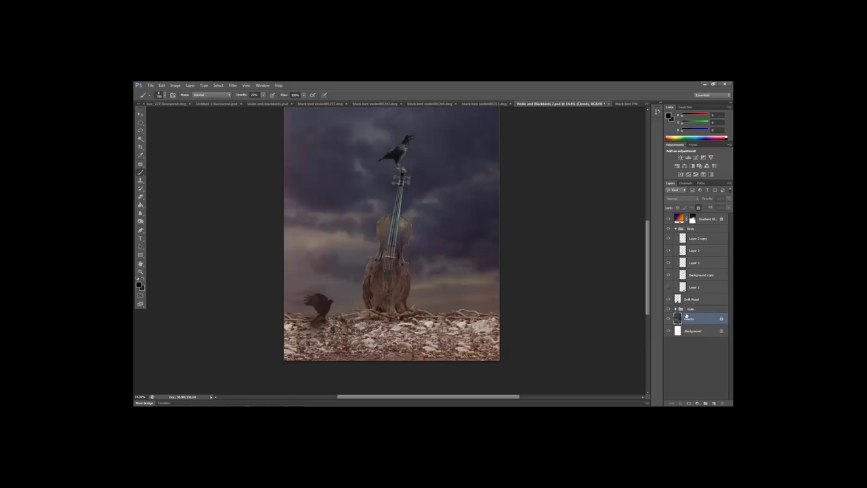
left_click(689, 302)
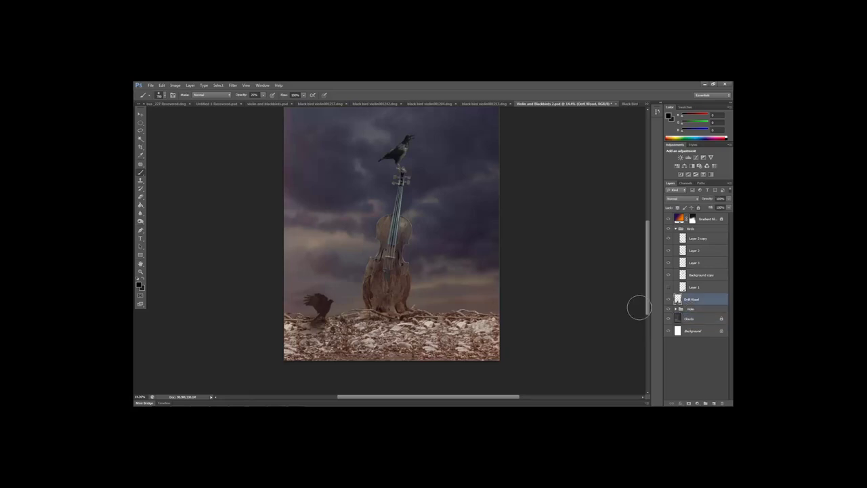
left_click(713, 402)
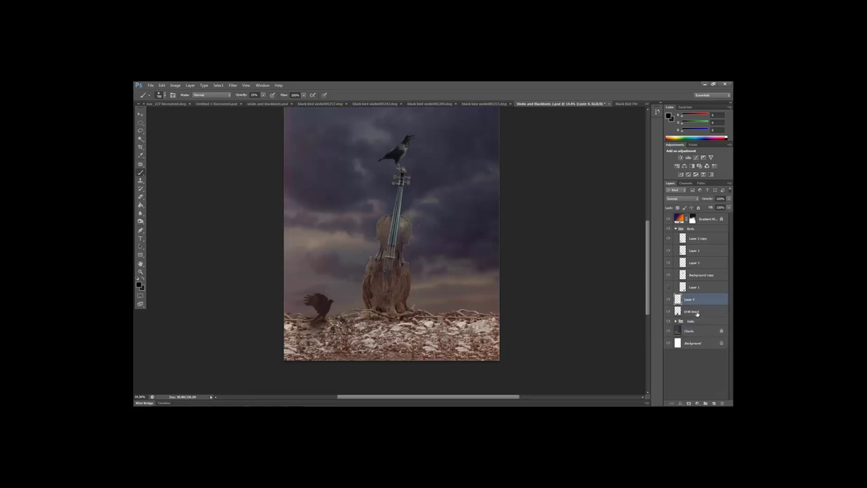
double_click(690, 299)
type("B")
type("hadow Violin")
key("Return")
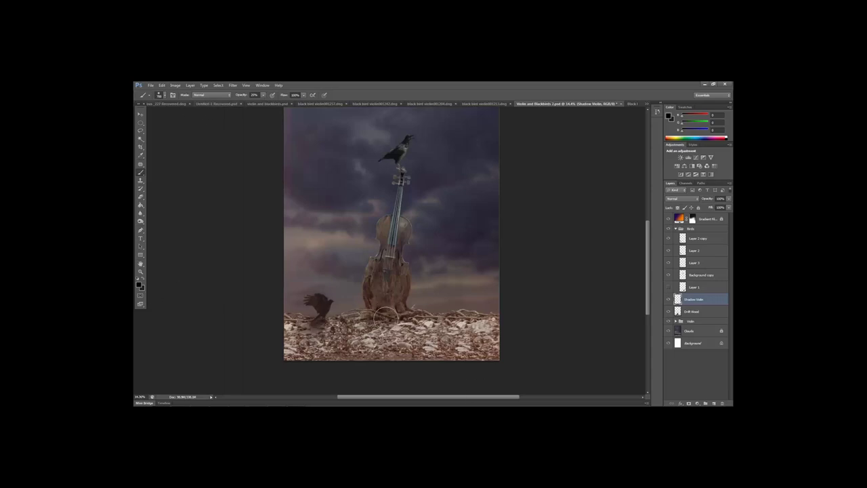
Paint black shadow around the violin's driftwood base, and extend it over the stones below with a larger brush
left_click_drag(396, 319, 411, 314)
left_click(360, 319)
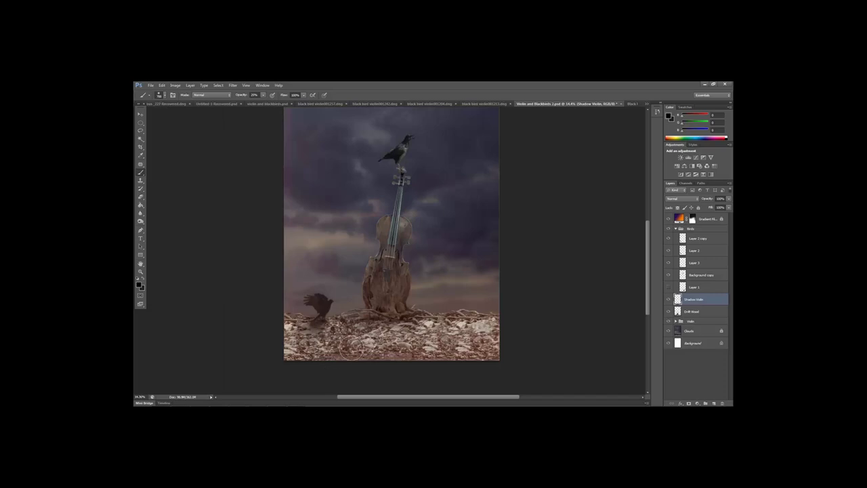
key("]")
key("]")
key("]")
key("]")
key("]")
mouse_move(378, 327)
left_mouse_down()
mouse_move(354, 352)
mouse_move(354, 344)
mouse_move(376, 349)
left_mouse_up()
left_click(392, 342)
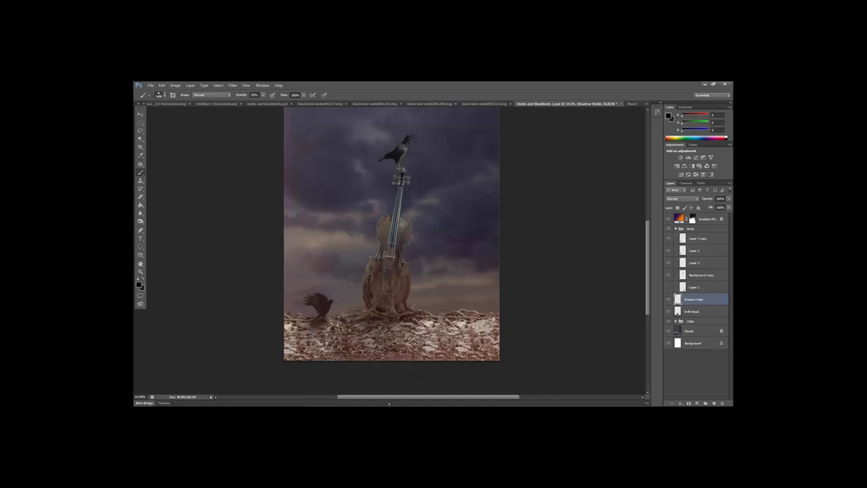
Darken the roots on both sides of the violin's base with a much smaller brush, and undo the last stroke
key("[")
key("[")
key("[")
key("[")
key("[")
key("[")
key("[")
key("[")
key("[")
key("[")
left_click_drag(398, 321, 419, 317)
mouse_move(358, 323)
left_mouse_down()
mouse_move(336, 320)
mouse_move(357, 315)
mouse_move(365, 325)
mouse_move(359, 319)
mouse_move(379, 317)
left_mouse_up()
left_click(162, 85)
left_click(169, 92)
Show the flying bird on Layer 1 and scale it down proportionally to about 90%
left_click(668, 288)
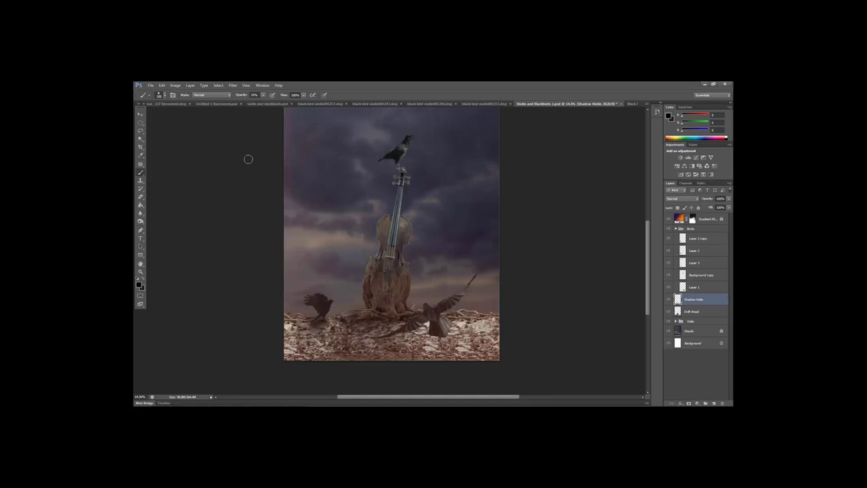
left_click(141, 114)
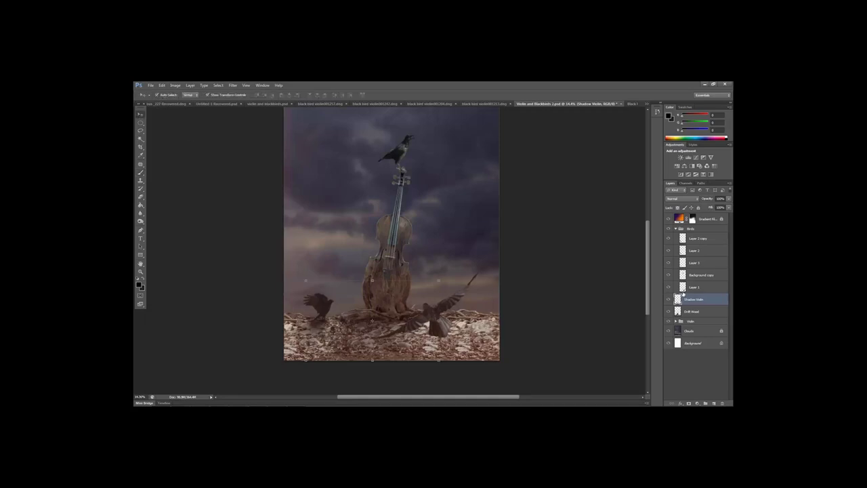
left_click(692, 287)
key("ctrl+t")
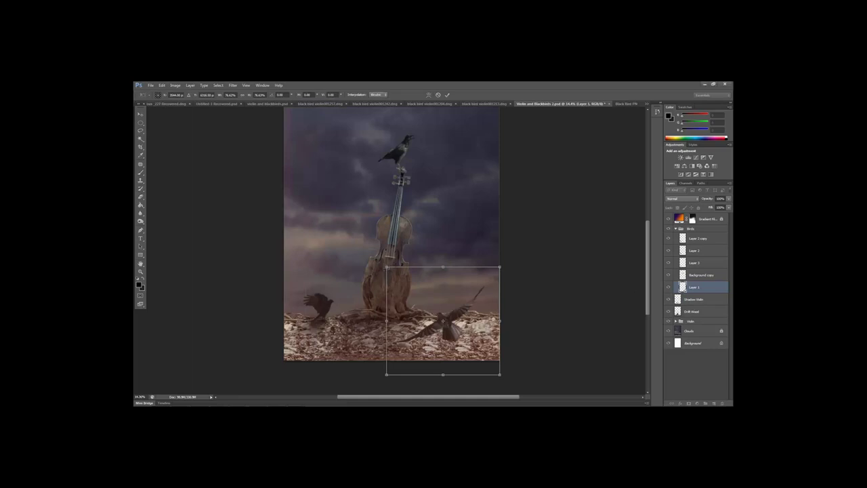
left_click_drag(386, 267, 366, 248)
left_click(447, 94)
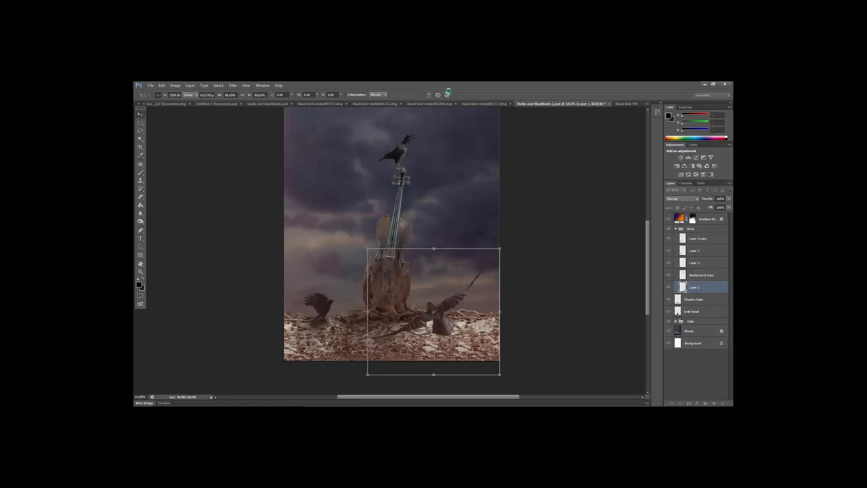
Duplicate the flying bird's layer and apply a Motion Blur with an adjusted angle and distance to the copy
left_click_drag(684, 291, 714, 402)
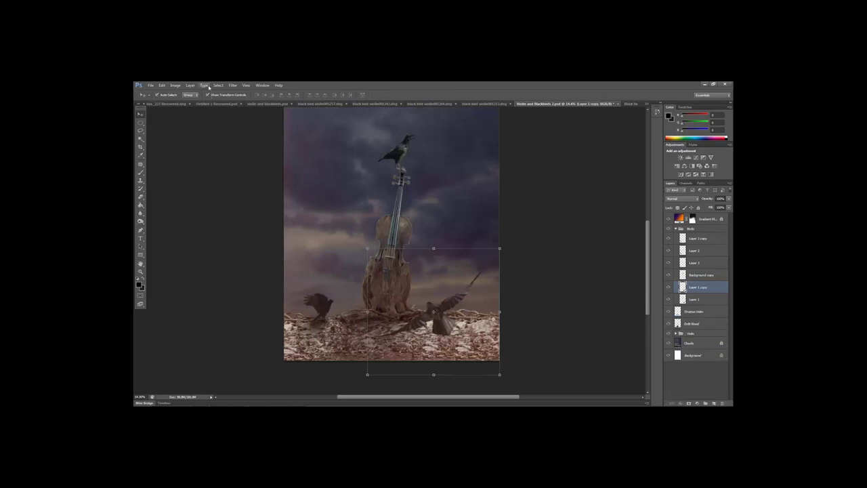
left_click(233, 86)
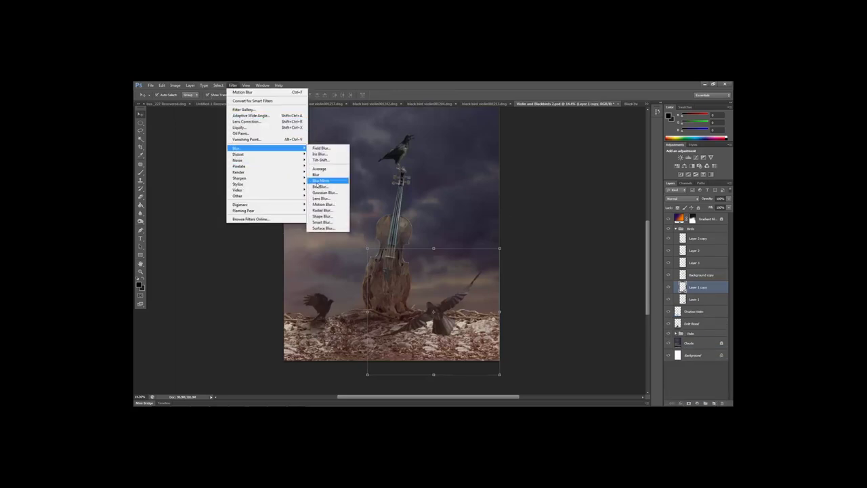
left_click(323, 204)
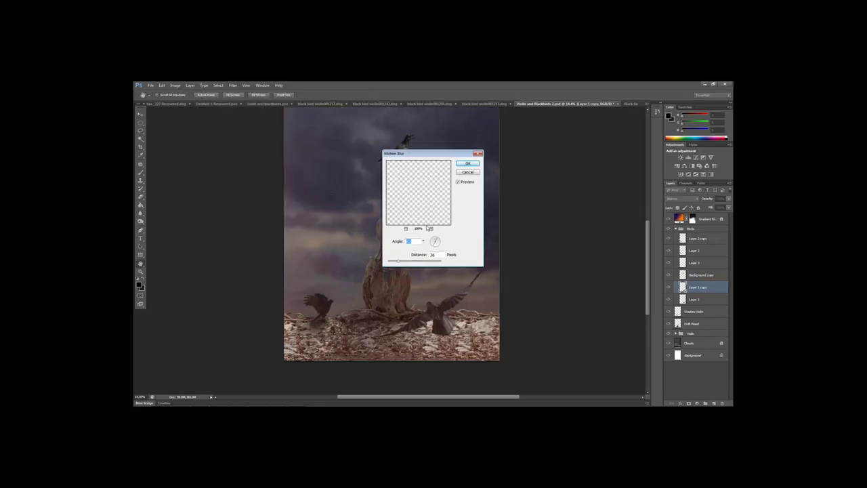
left_click_drag(436, 242, 438, 252)
left_click(438, 248)
key("Tab")
left_click_drag(400, 262, 402, 264)
key("shift+Tab")
left_click_drag(431, 244, 430, 239)
left_click_drag(430, 242, 434, 250)
left_click(467, 164)
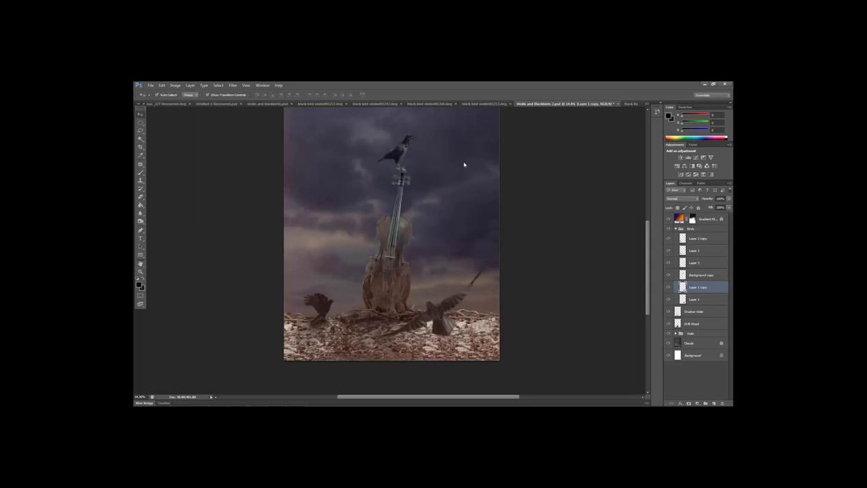
Add a new layer beneath the Top Bird layer and paint black shadow around the bird's feet on the violin's scroll
left_click(140, 197)
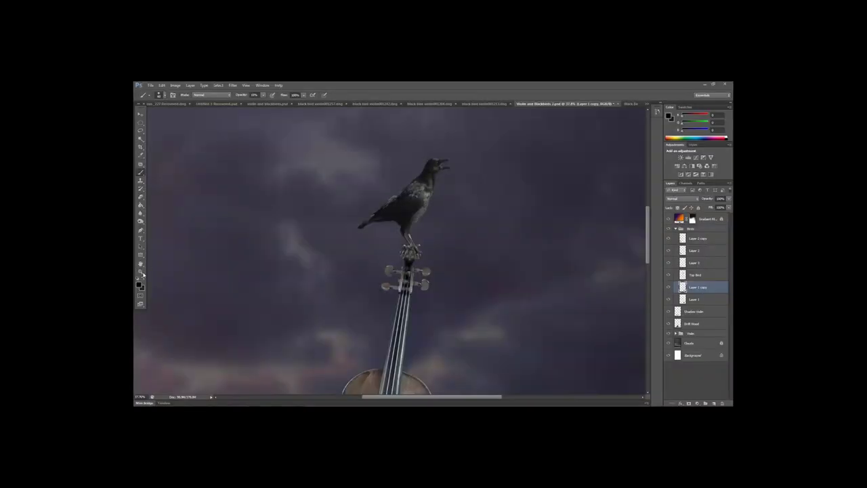
left_click(140, 271)
scroll(406, 275, "up", 2)
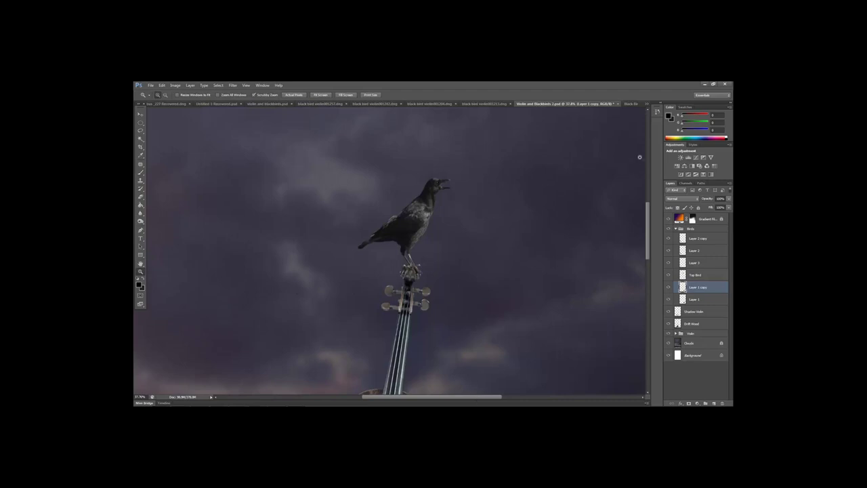
left_click_drag(471, 398, 478, 398)
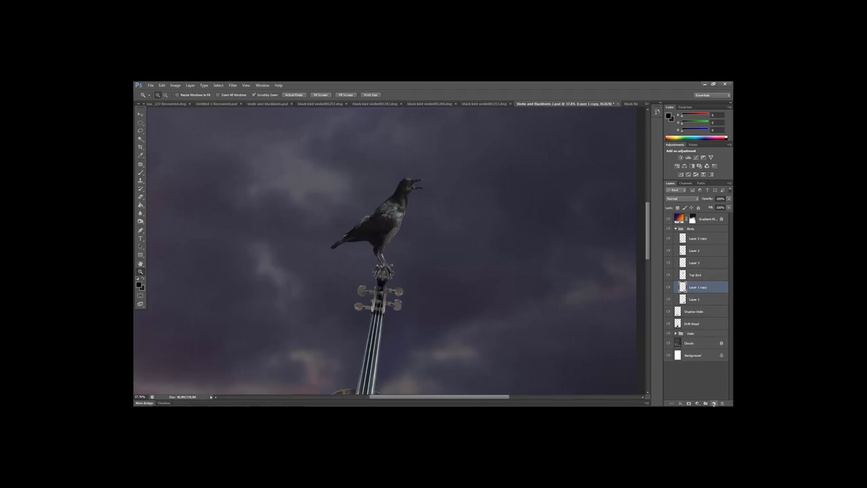
left_click(714, 403)
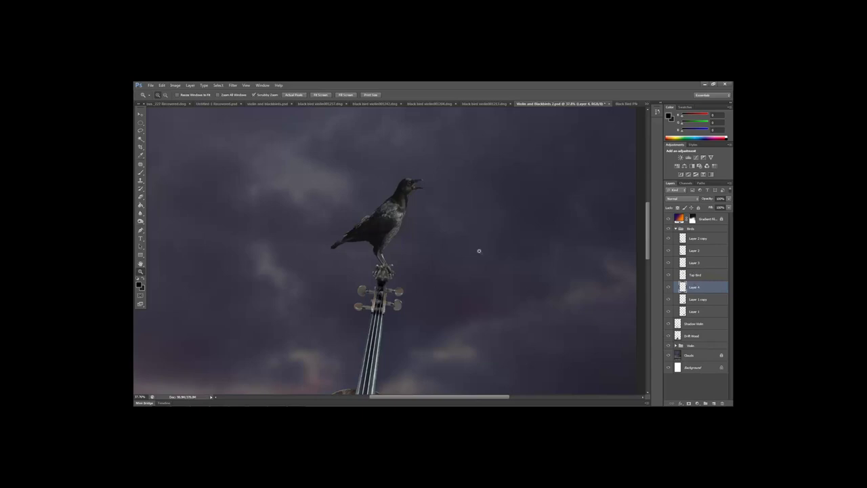
left_click(141, 174)
left_click(140, 173)
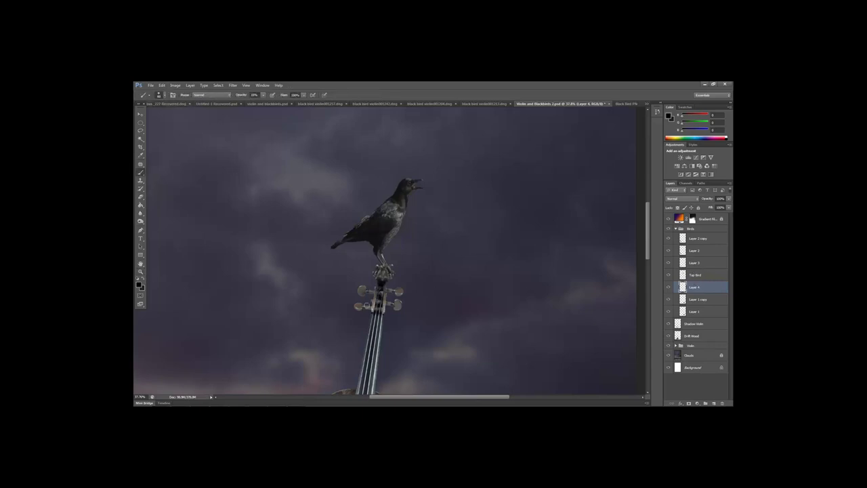
left_click_drag(386, 274, 381, 272)
Lock the Top Bird layer's transparent pixels and darken the perched bird's body with a low-opacity black brush in varying sizes
left_click(689, 275)
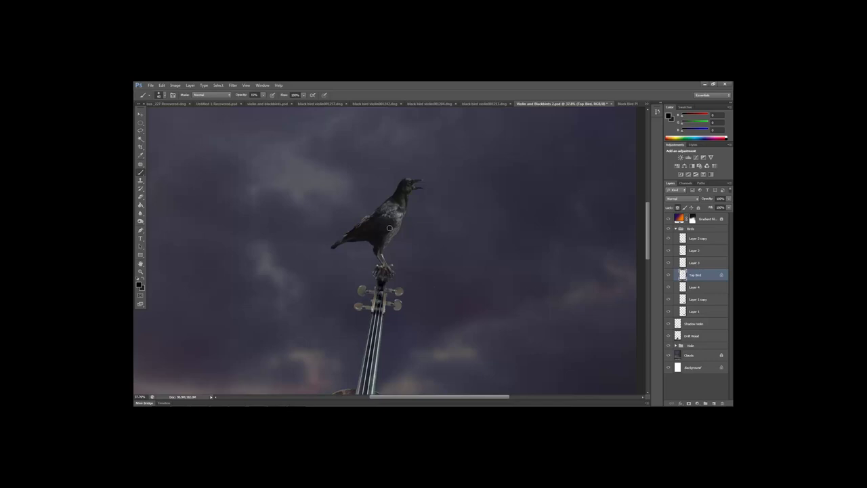
key("bracketright")
key("bracketright")
key("bracketright")
key("bracketleft")
key("bracketleft")
key("bracketleft")
key("bracketleft")
key("bracketleft")
key("bracketright")
key("bracketright")
key("bracketright")
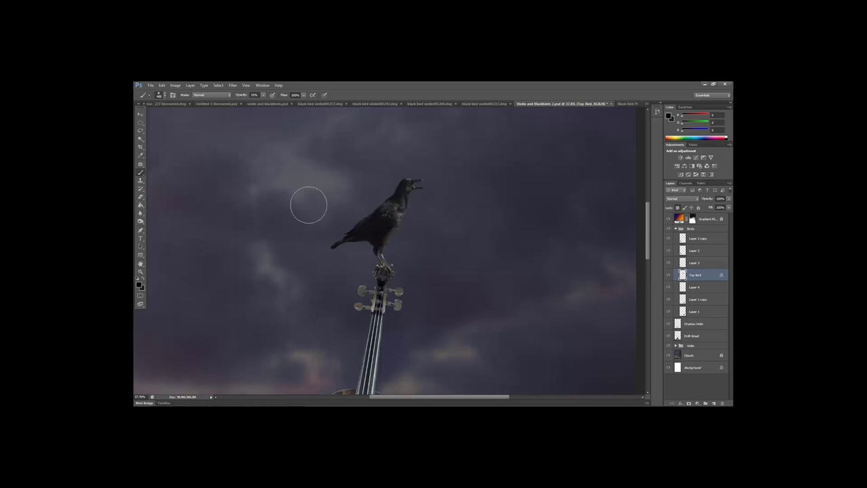
key("bracketleft")
key("bracketleft")
key("bracketleft")
key("bracketleft")
Create a new layer named "ruby" and place it directly beneath the Top Bird layer
left_click(140, 271)
left_click_drag(427, 181, 437, 187)
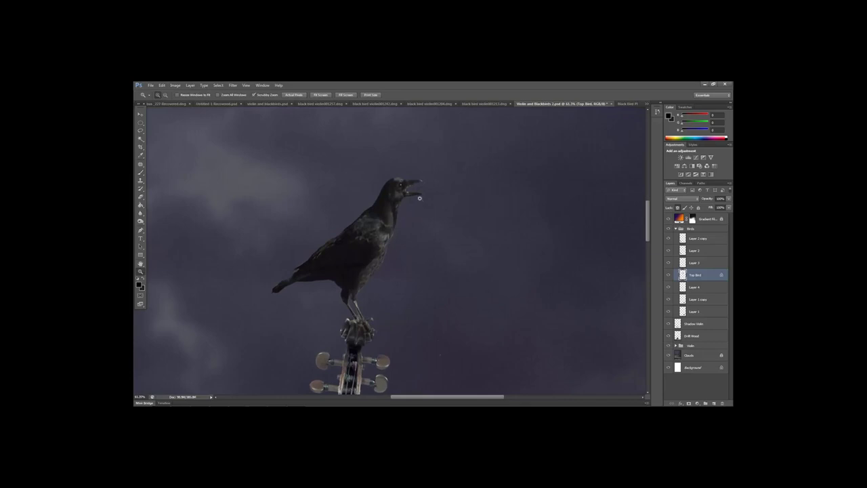
left_click(508, 281)
key("e")
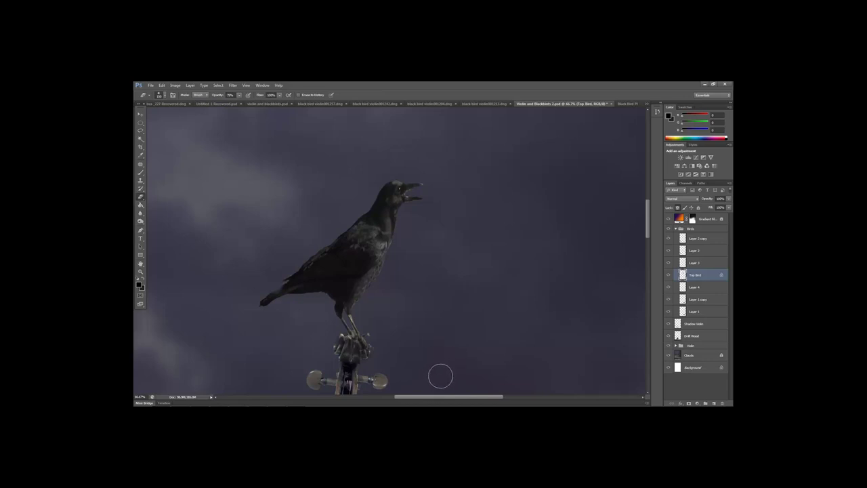
left_click(714, 402)
double_click(694, 275)
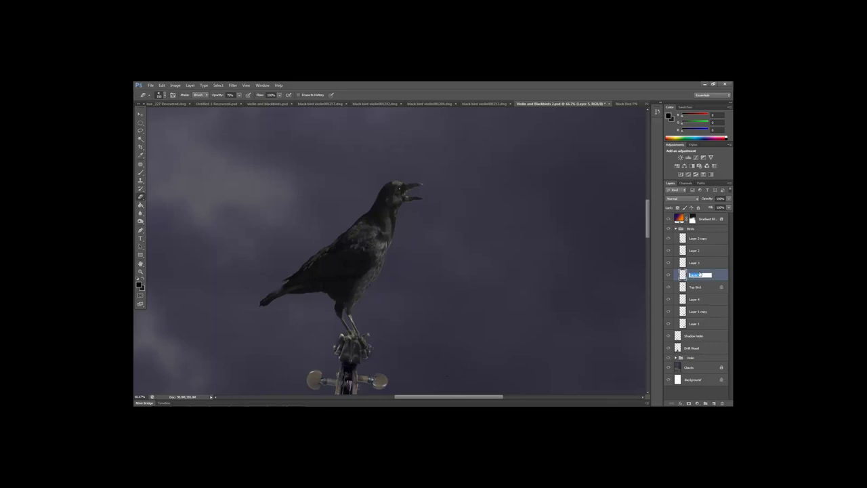
type("rubbl")
key("Return")
left_click_drag(690, 278, 692, 293)
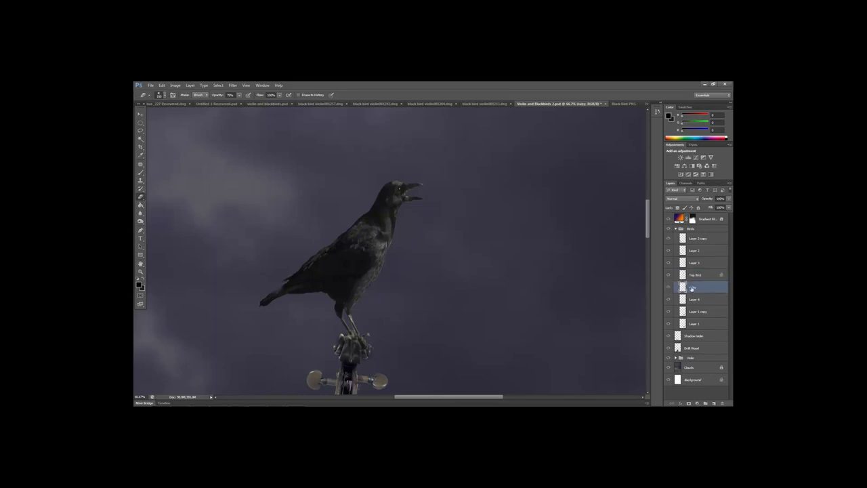
Make a small circular selection in front of the perched bird's beak and activate the Gradient tool
left_click(141, 124)
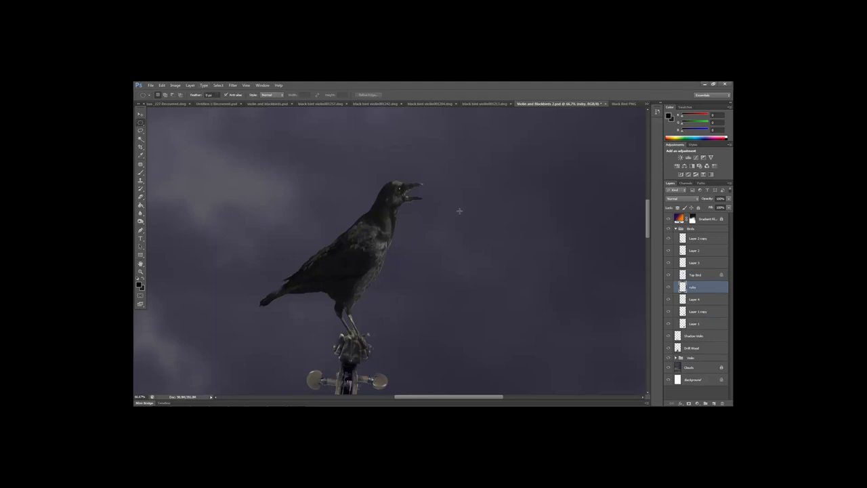
left_click_drag(443, 186, 460, 204)
left_click(141, 205)
left_click(163, 204)
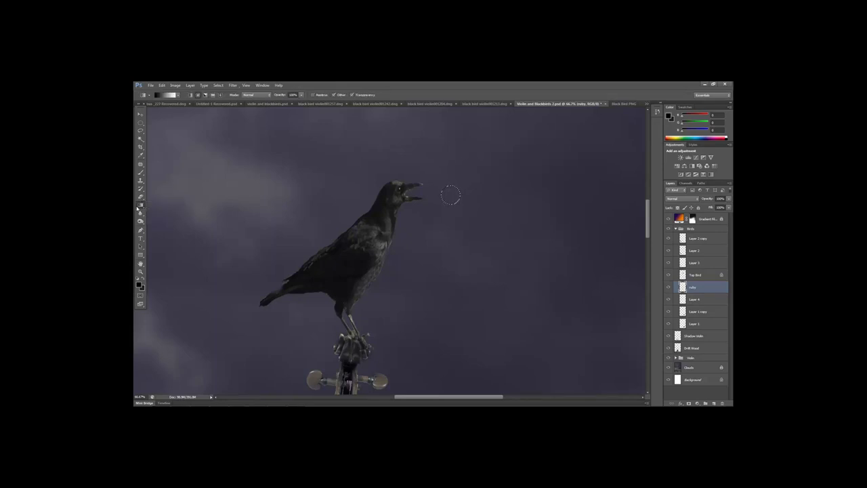
left_click(139, 285)
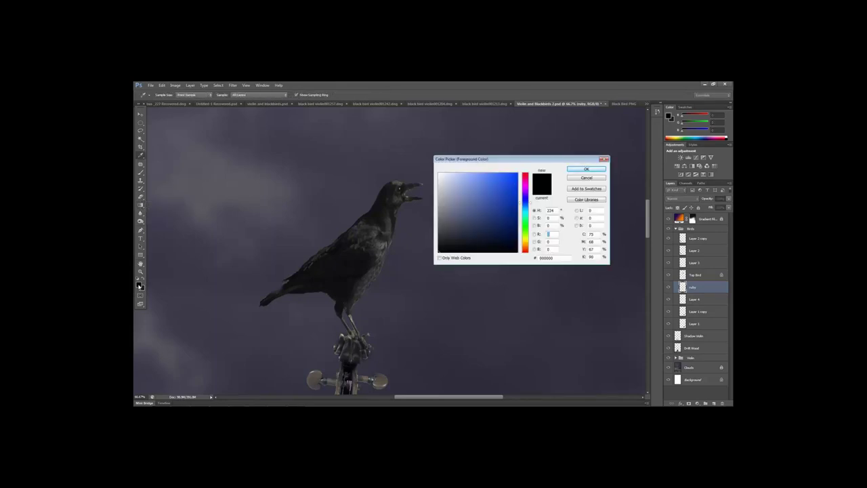
key("Escape")
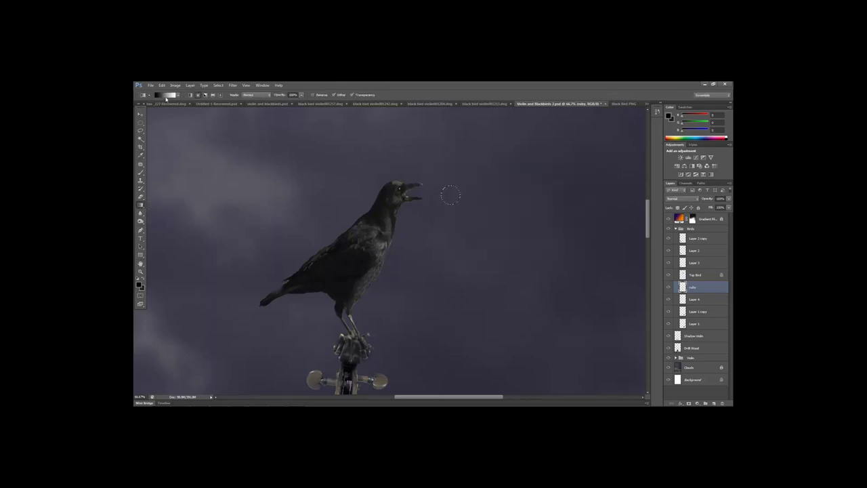
Edit the Black, White gradient preset so its white end becomes dark red #651515
left_click(166, 95)
left_click(385, 162)
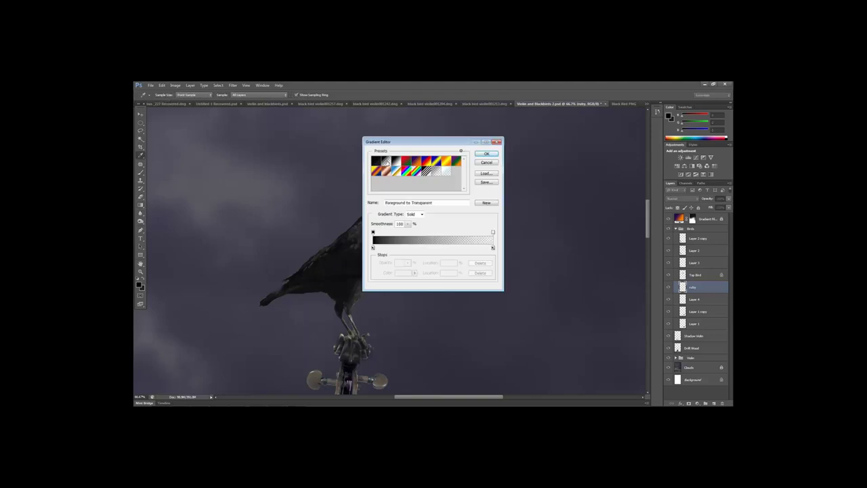
left_click(396, 163)
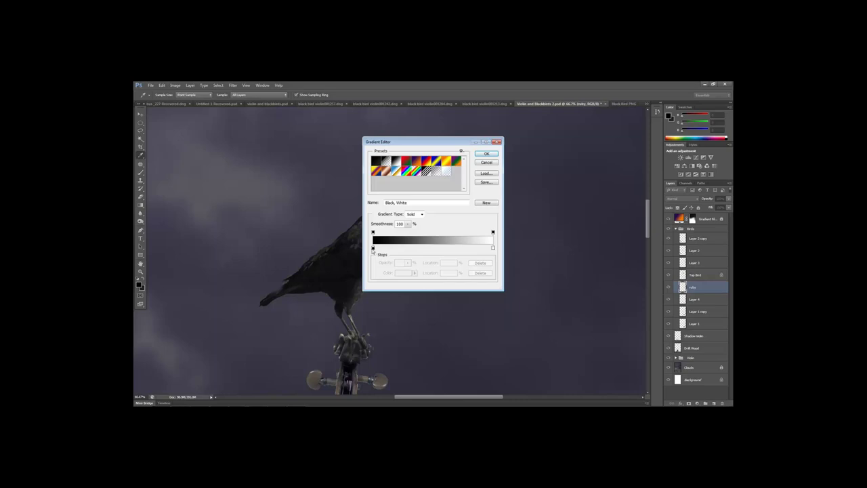
left_click(493, 248)
left_click(398, 273)
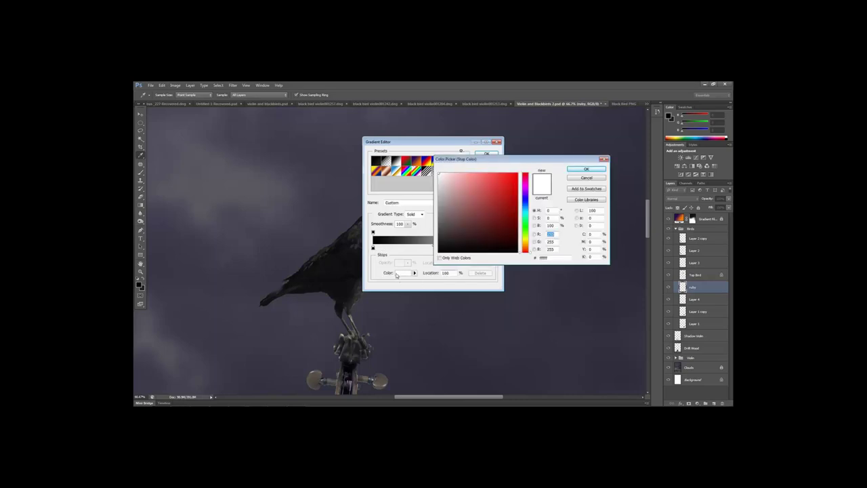
left_click(498, 217)
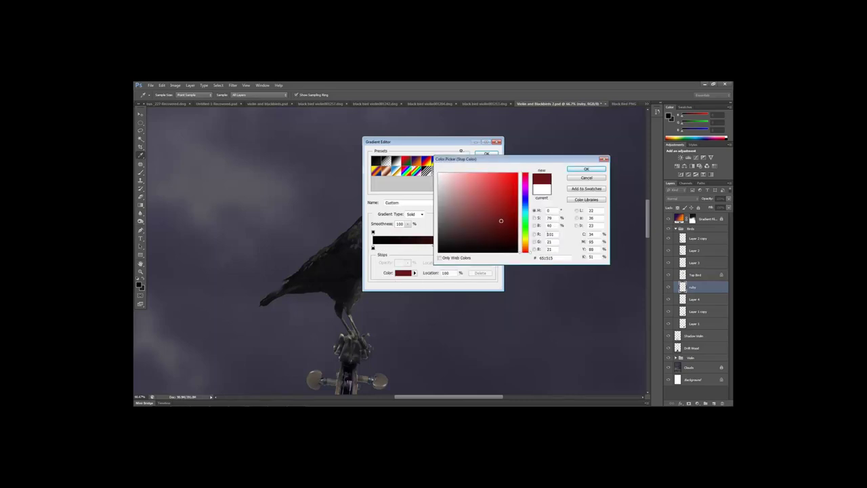
left_click(585, 170)
left_click(486, 154)
Fill the circular selection with the black-to-red radial gradient, trying the diamond style and the reverse option as well
left_click(198, 95)
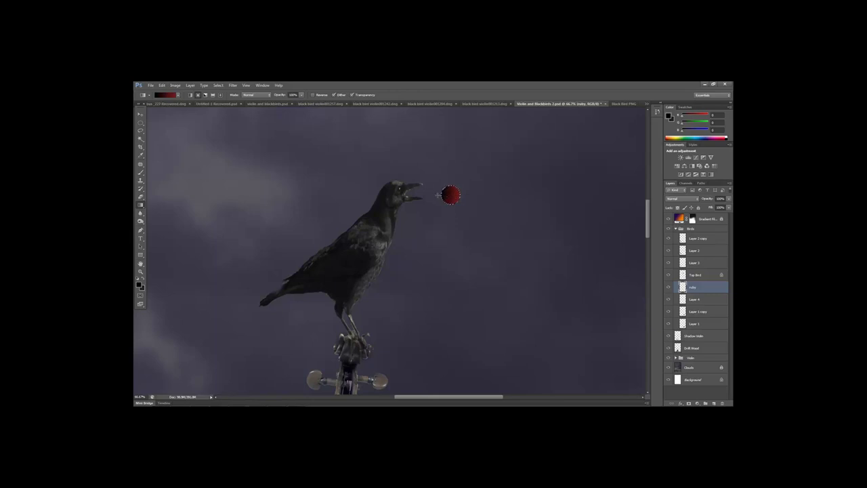
left_click(221, 96)
left_click(198, 95)
left_click(316, 95)
Move the red ball into the bird's open beak and scale it down to about two thirds, nudging it upward
left_click(141, 114)
left_click_drag(450, 195, 418, 193)
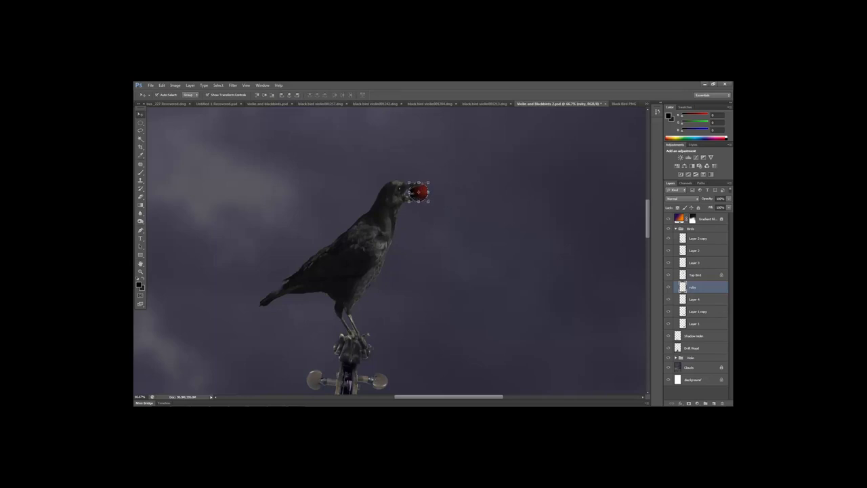
left_click_drag(429, 181, 411, 199)
key("Up")
key("Up")
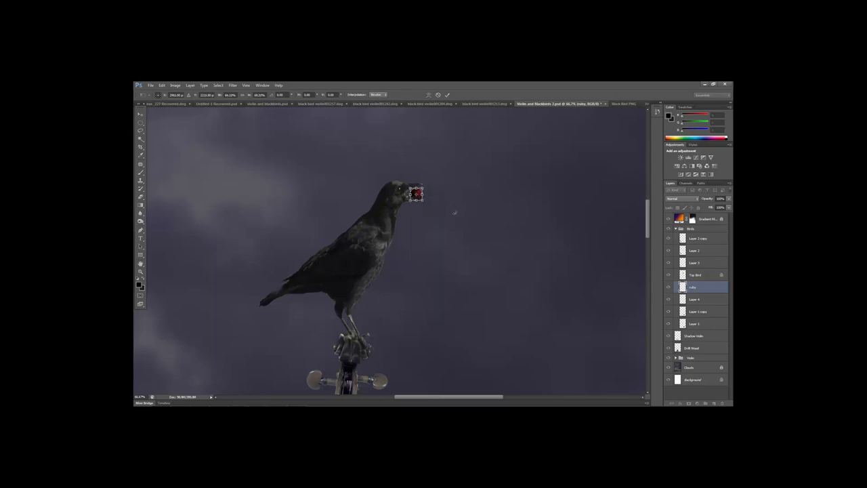
key("Up")
key("Up")
key("Up")
key("Up")
left_click(447, 95)
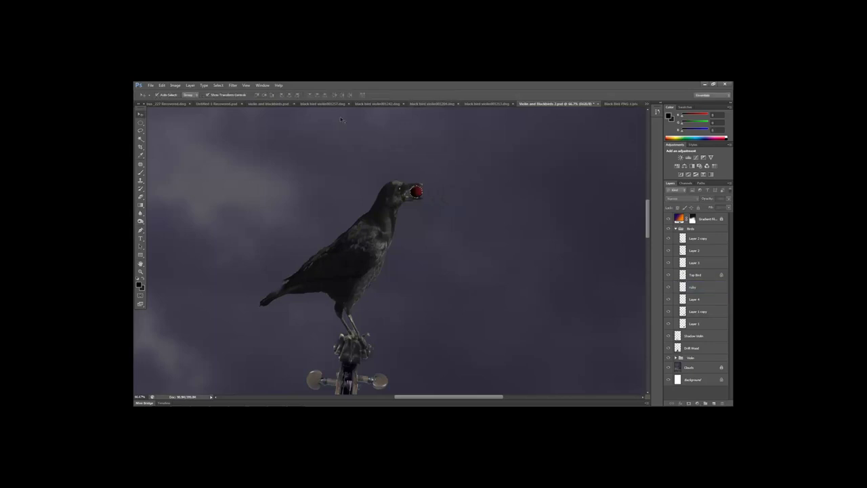
Clear the circular selection around the red ball and make the ruby layer active again
left_click(218, 85)
left_click(236, 98)
left_click(141, 197)
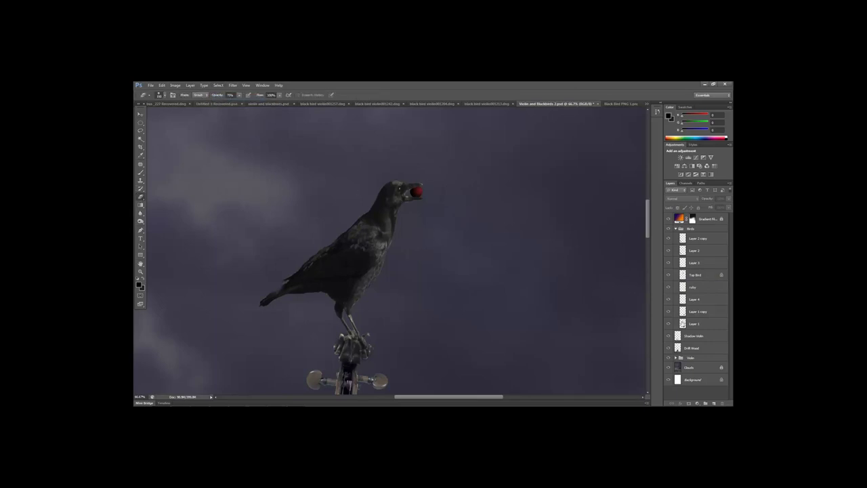
left_click(692, 288)
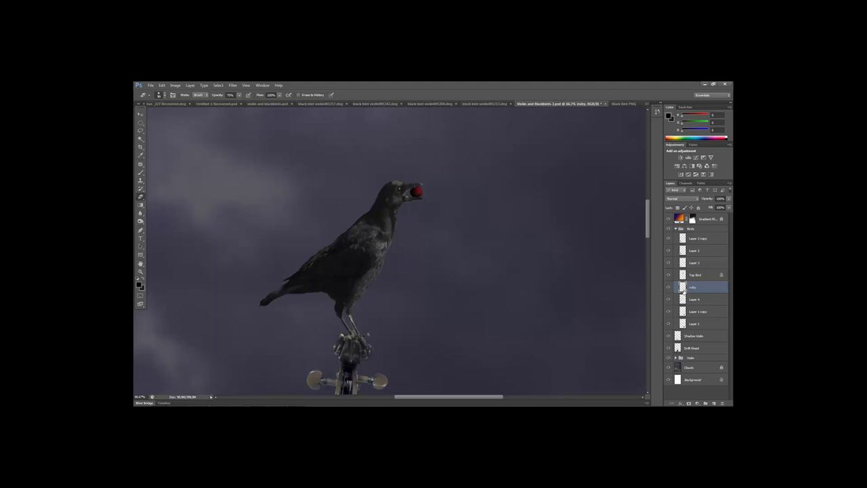
Try to paint a white highlight on the ruby with a much smaller, more opaque brush, and undo the stroke
left_click(140, 172)
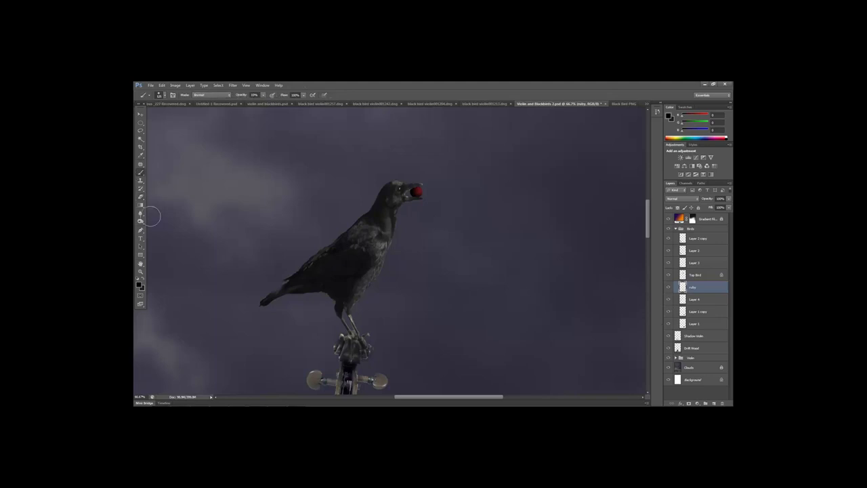
left_click(139, 284)
left_click(438, 174)
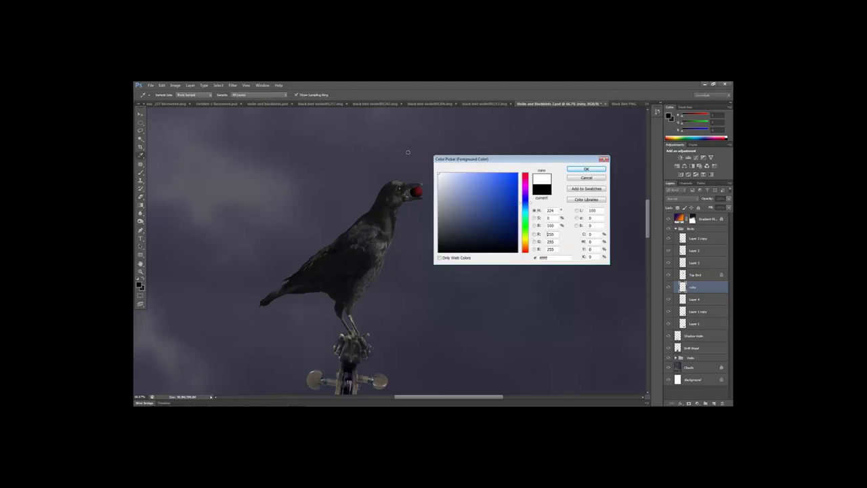
left_click(586, 170)
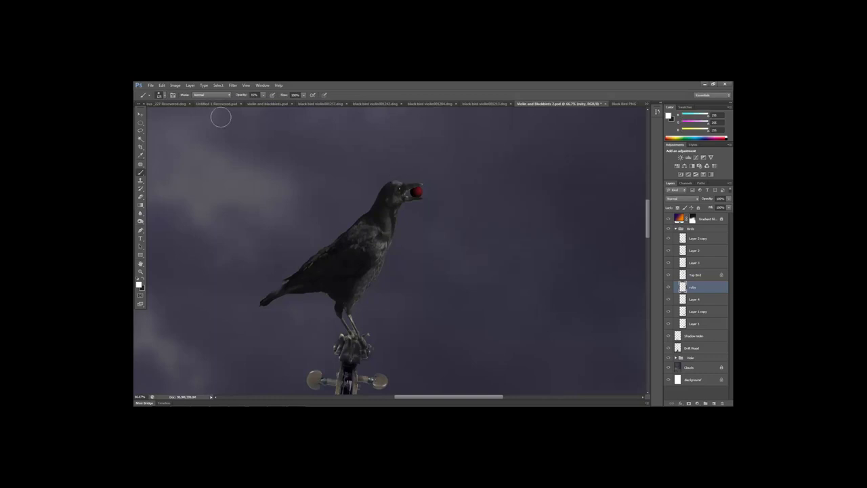
key("bracketleft")
key("bracketleft")
key("bracketleft")
key("bracketleft")
key("bracketleft")
key("bracketleft")
key("bracketleft")
key("bracketleft")
key("bracketleft")
key("bracketleft")
left_click_drag(263, 96, 273, 103)
left_click(417, 190)
left_click(162, 85)
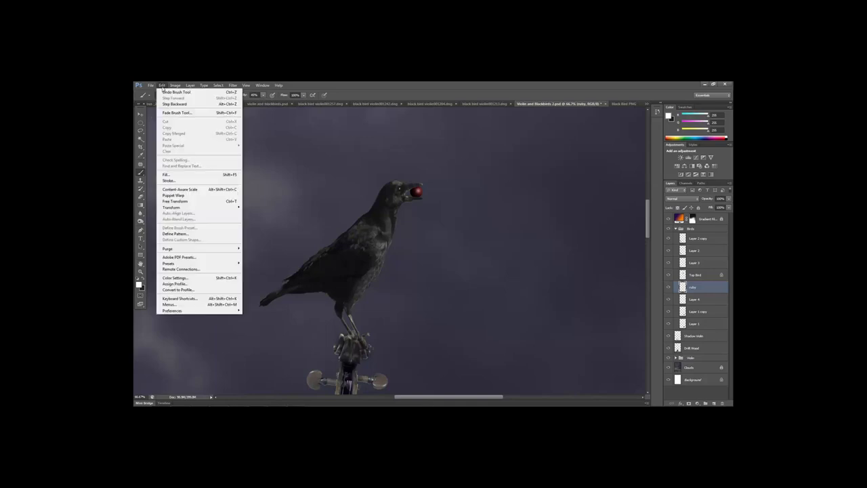
left_click(165, 92)
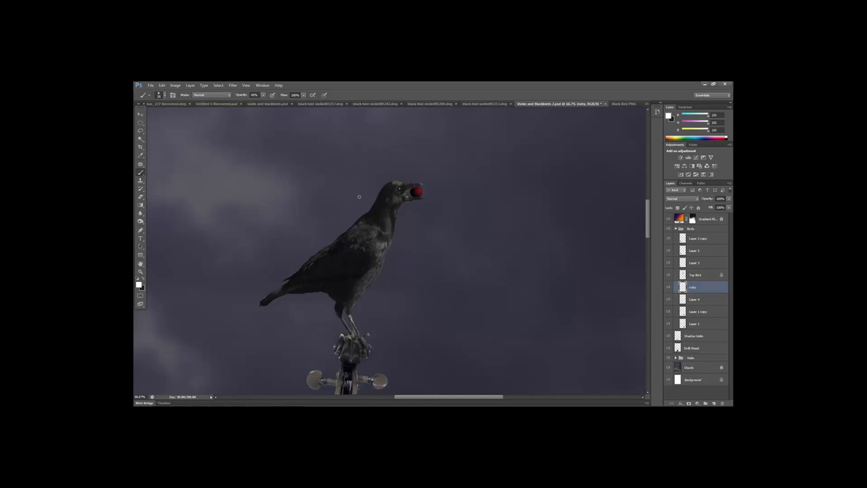
Brighten the ruby with bright red brush strokes, undoing the first one and repainting with the layer's transparent pixels locked
left_click(139, 284)
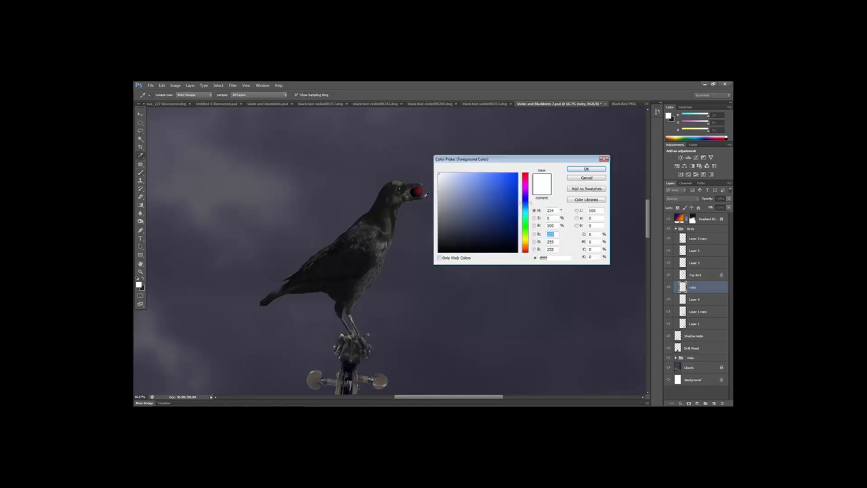
left_click(418, 192)
left_click_drag(509, 182, 517, 173)
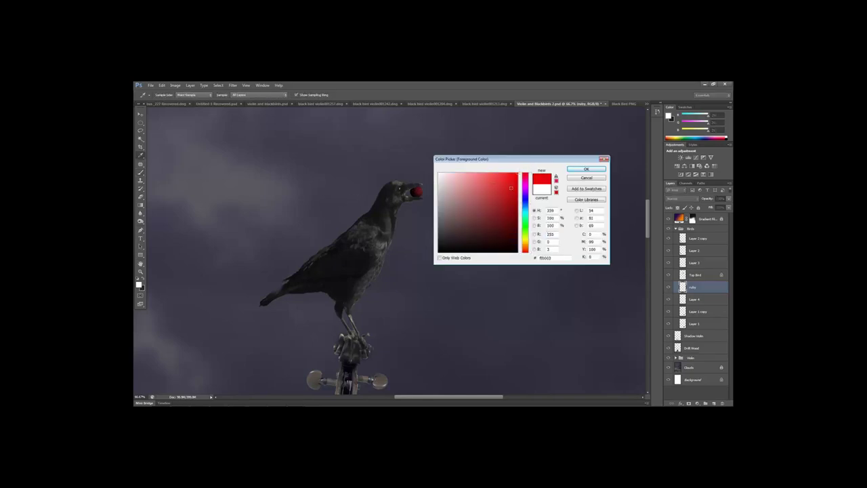
left_click(586, 169)
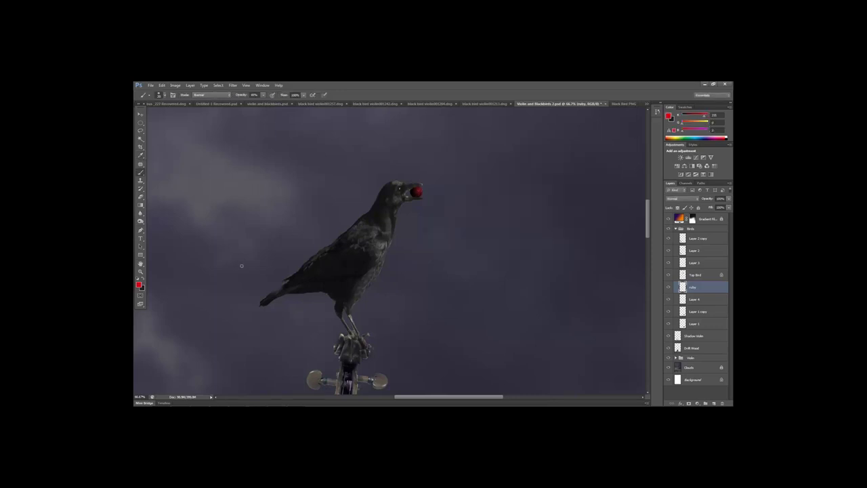
left_click(162, 86)
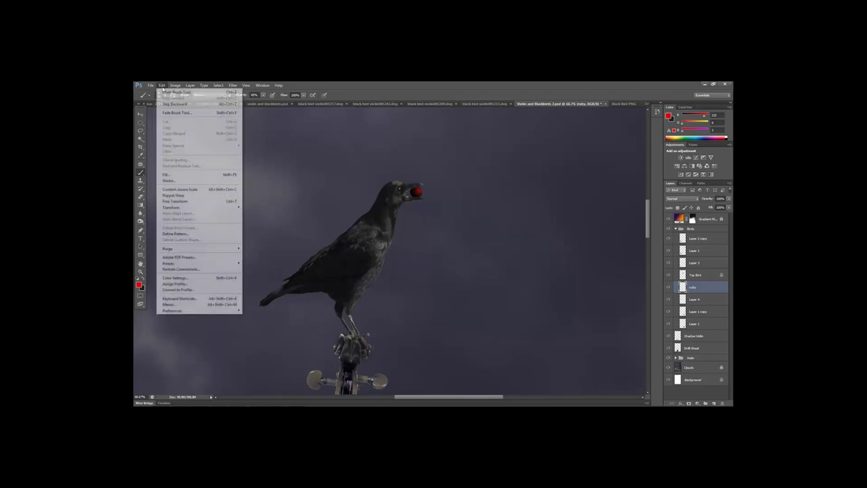
left_click(182, 91)
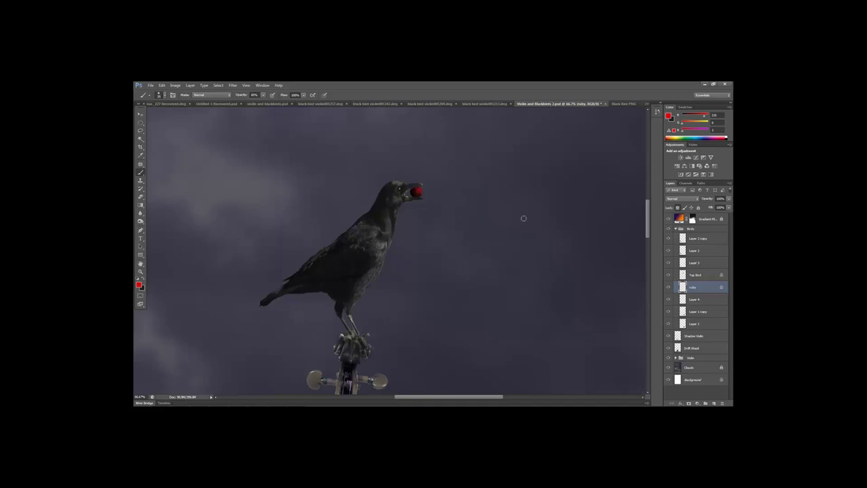
In jewels.jpg, lasso a clear gemstone in the necklace's right-hand cluster, copy it to a new layer, and hide the background
left_click(140, 272)
left_click_drag(451, 222, 470, 221)
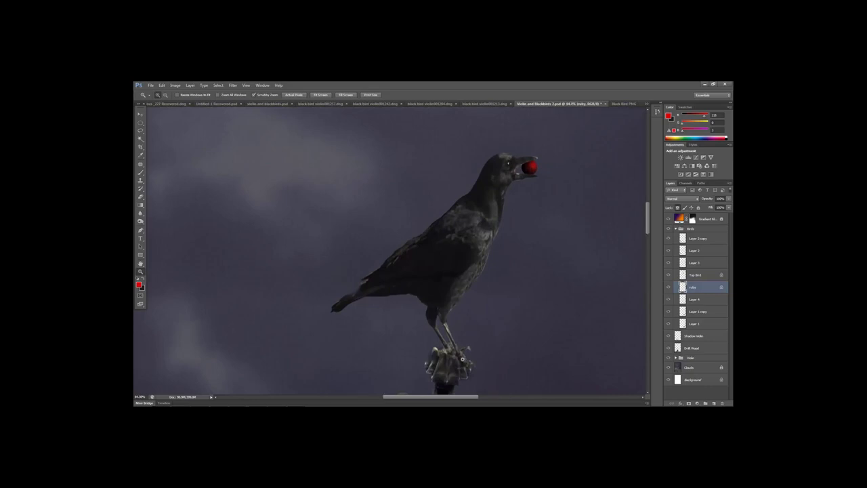
left_click_drag(459, 397, 476, 381)
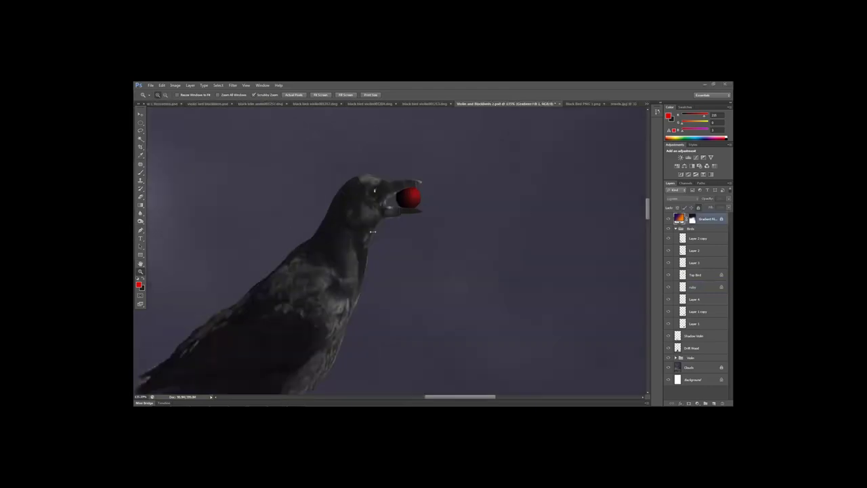
left_click(618, 104)
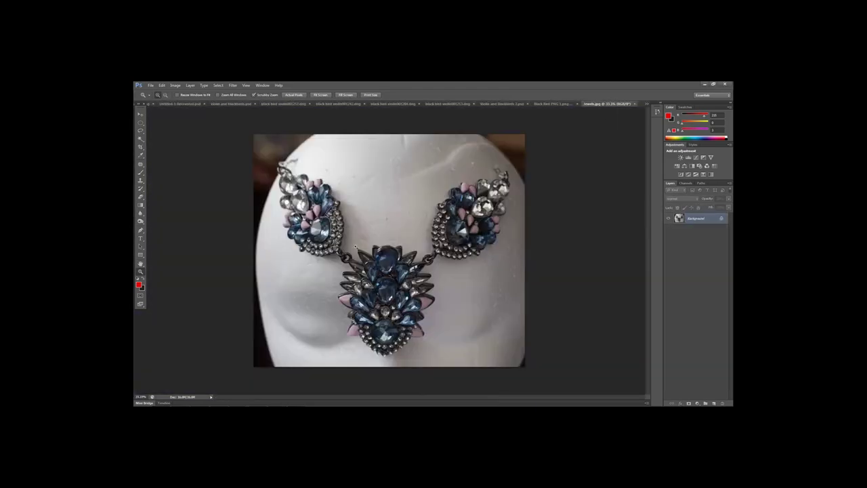
left_click(140, 122)
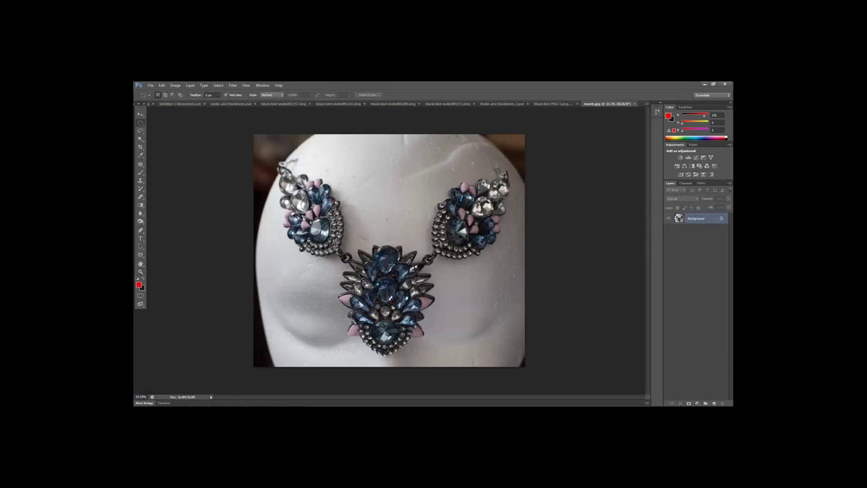
left_click(141, 131)
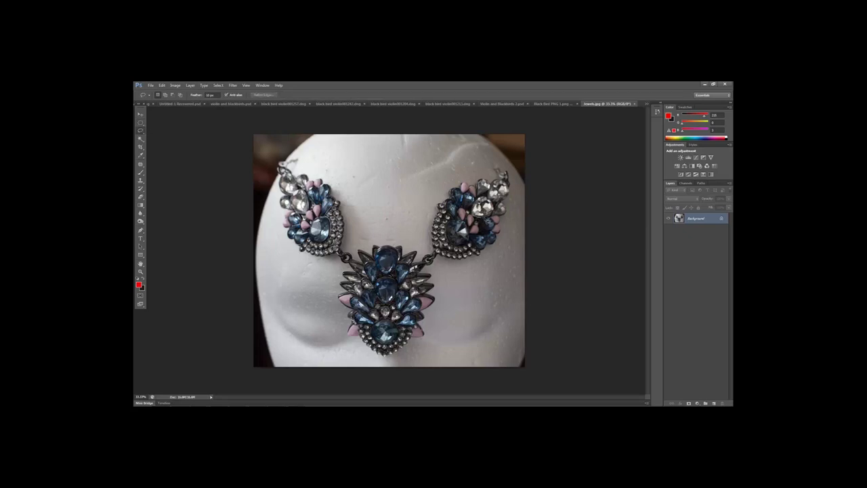
left_click_drag(482, 201, 475, 214)
left_click(190, 86)
mouse_move(195, 92)
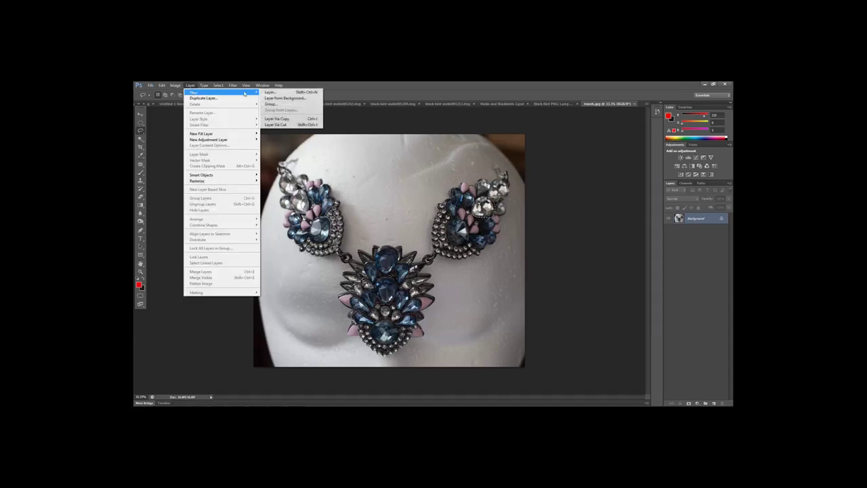
left_click(290, 117)
left_click(669, 228)
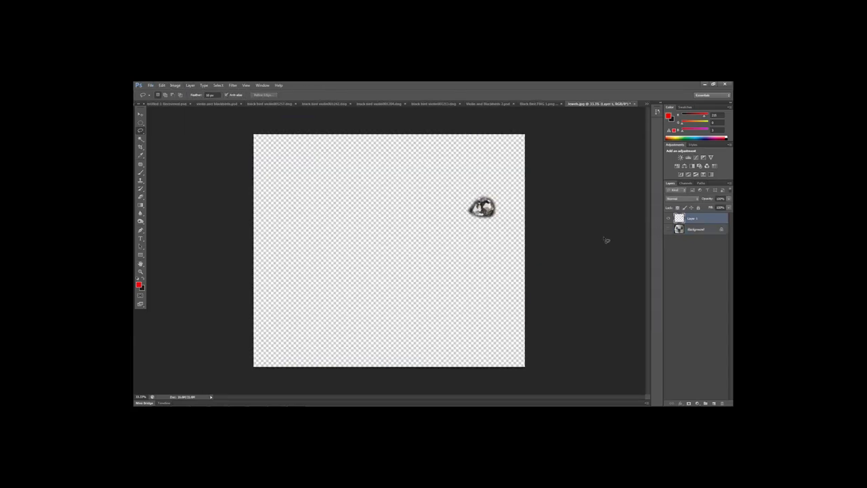
Bring the gemstone into the violin and blackbirds document and fit it at a smaller size over the red ball in the beak
left_click(140, 113)
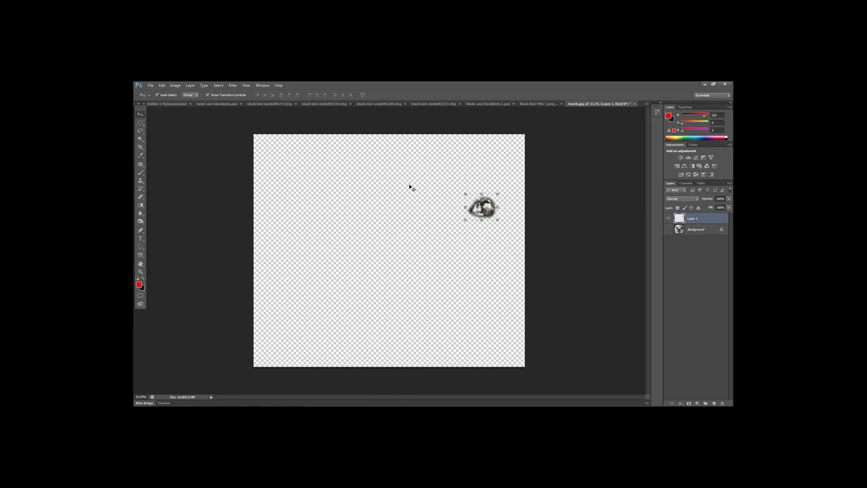
left_click_drag(483, 208, 423, 219)
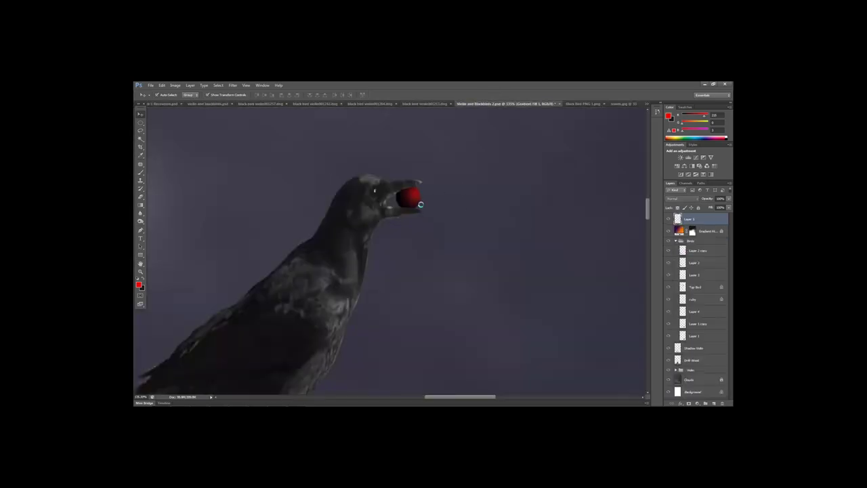
left_click_drag(459, 152, 419, 198)
left_click(447, 94)
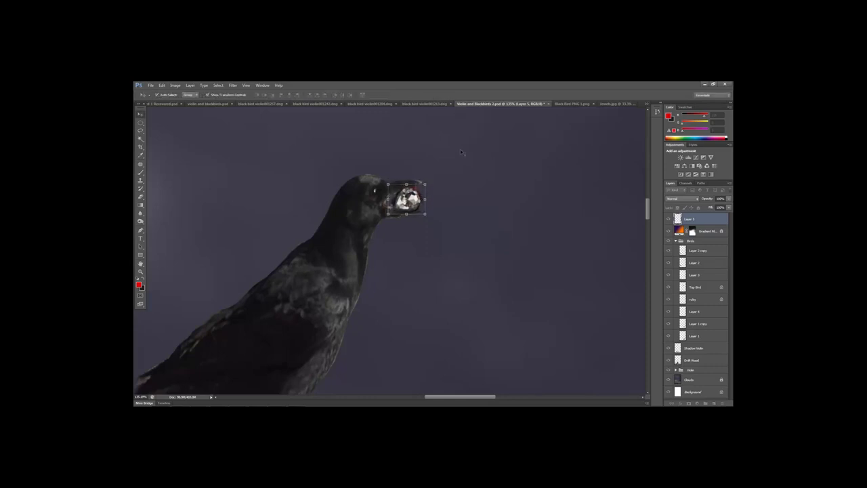
Set the gemstone layer's blend mode to Screen and squash its height slightly to fit the ball
left_click(681, 200)
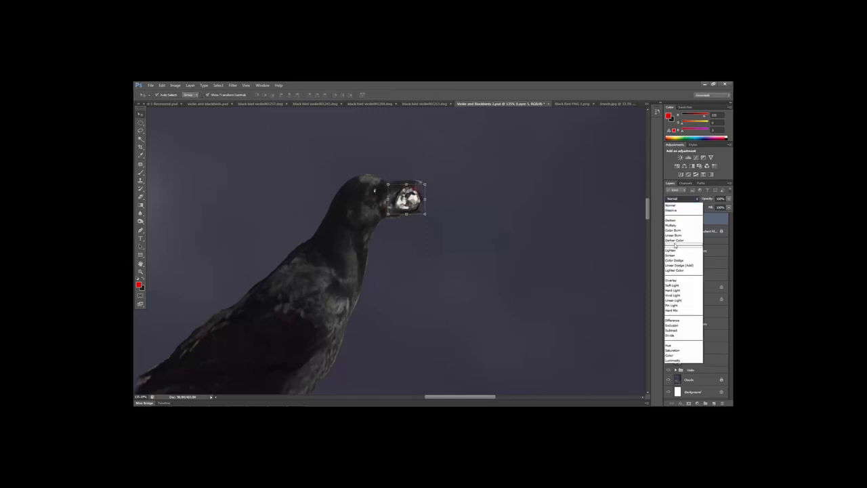
left_click(683, 253)
left_click_drag(389, 214, 425, 212)
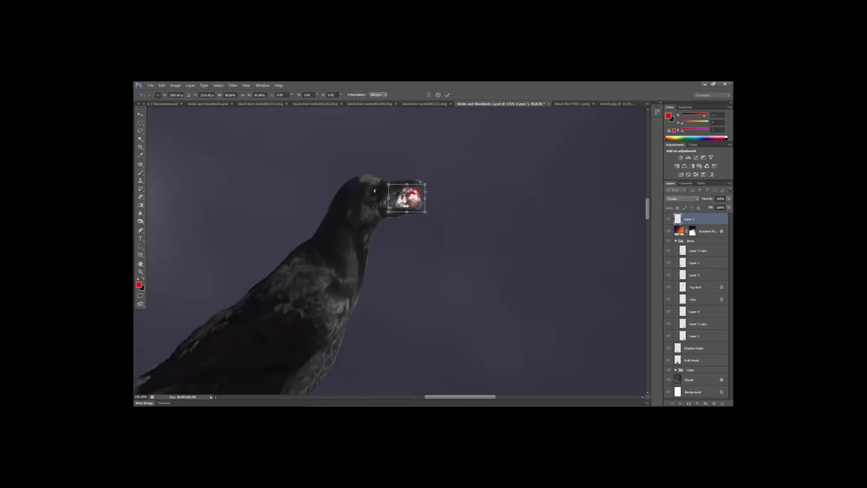
left_click(447, 95)
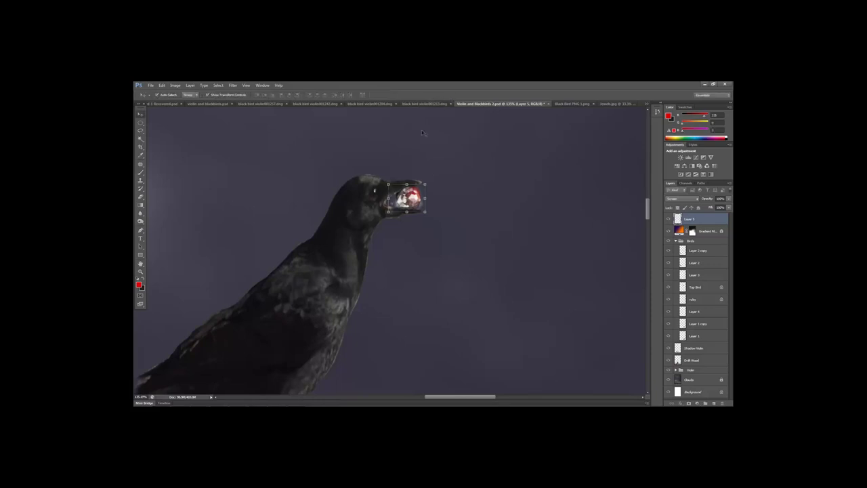
Erase the gemstone's spill around the ruby with a smaller eraser, undoing the first stroke and varying the eraser opacity
left_click(141, 195)
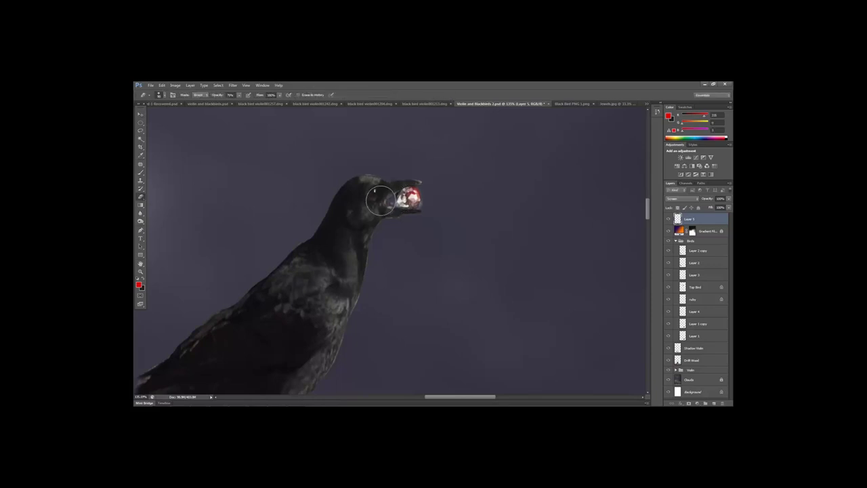
key("bracketleft")
key("bracketleft")
key("bracketleft")
left_click_drag(415, 207, 417, 193)
left_click(162, 85)
left_click(177, 91)
left_click_drag(239, 96, 279, 105)
mouse_move(398, 210)
left_mouse_down()
mouse_move(396, 202)
mouse_move(418, 207)
left_mouse_up()
left_click(240, 97)
left_click_drag(220, 105, 228, 106)
left_click(388, 199)
Nudge the gemstone texture right and down over the ruby, and enlarge it slightly
left_click(140, 114)
key("Right")
key("Down")
key("Down")
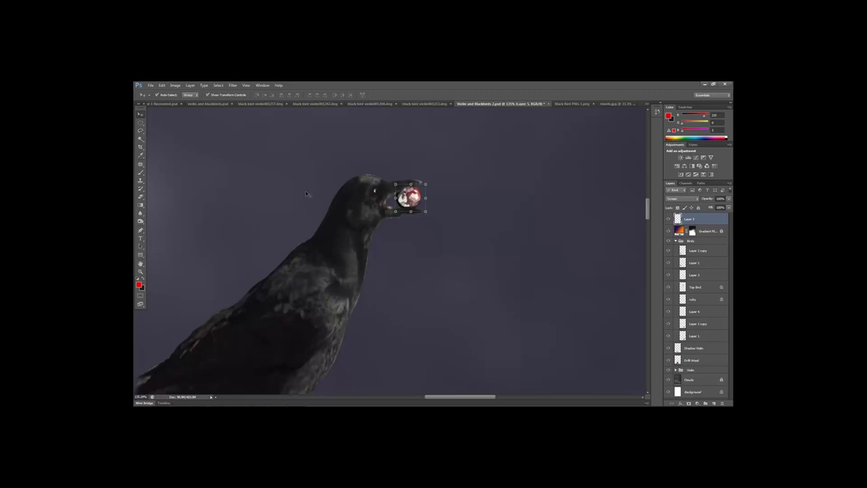
key("ctrl+t")
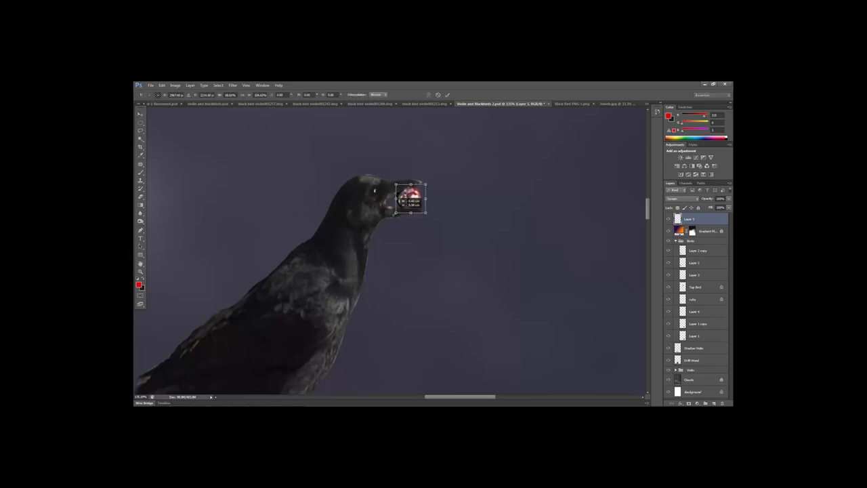
left_click_drag(415, 201, 416, 200)
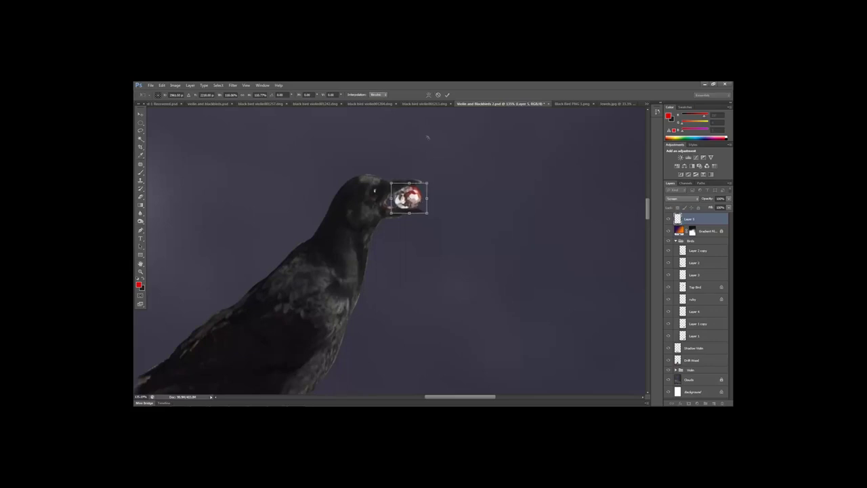
left_click(447, 95)
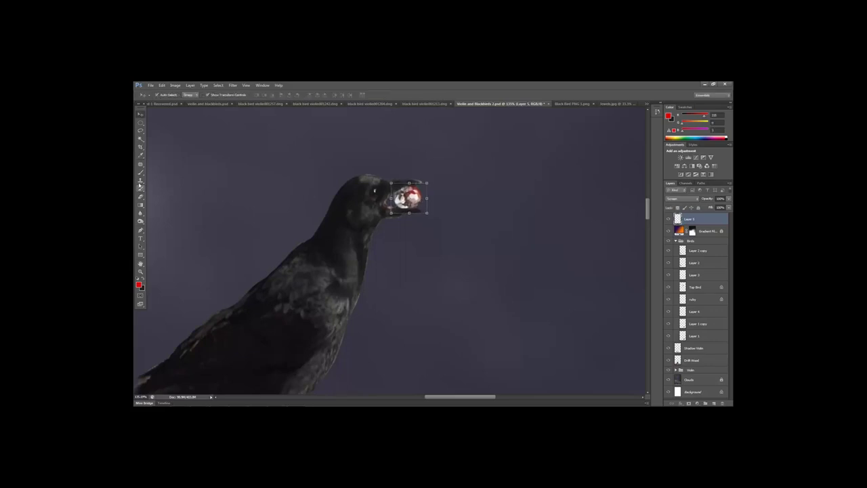
Erase the gemstone's outer edge at 50% opacity, and soften its darker side with a larger eraser at 17% opacity
left_click(140, 197)
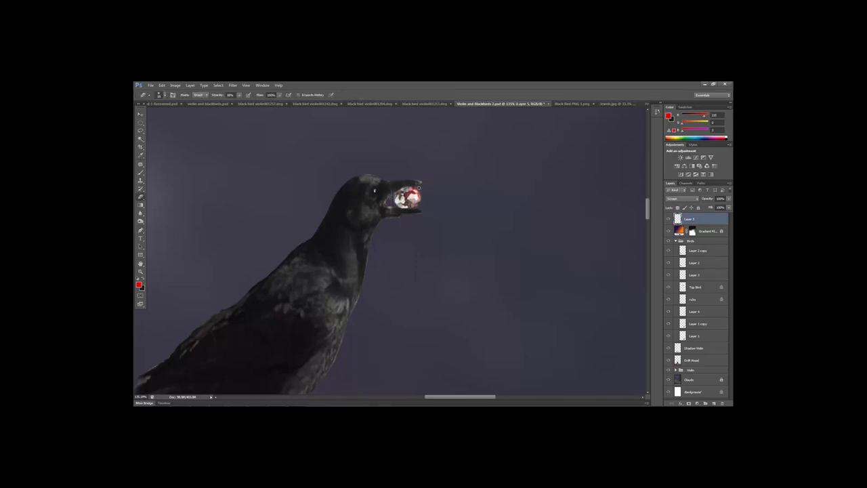
key("5")
left_click_drag(392, 202, 397, 206)
left_click_drag(239, 96, 227, 104)
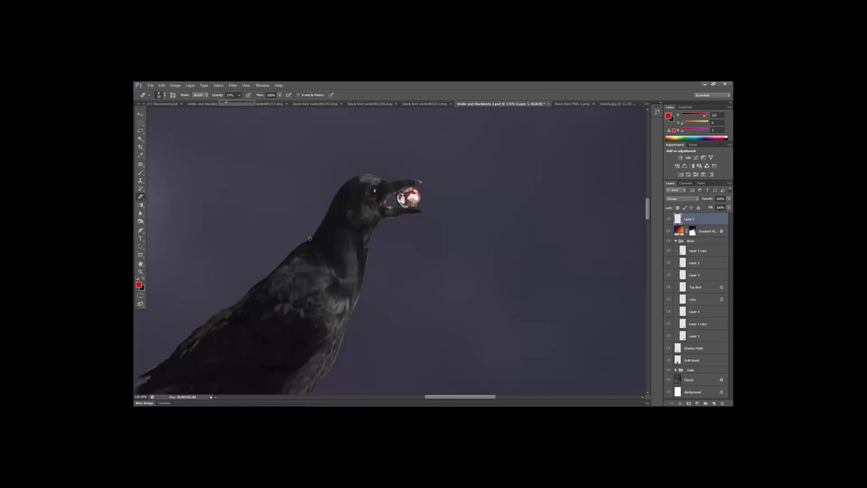
key("bracketright")
key("bracketright")
key("bracketright")
key("bracketright")
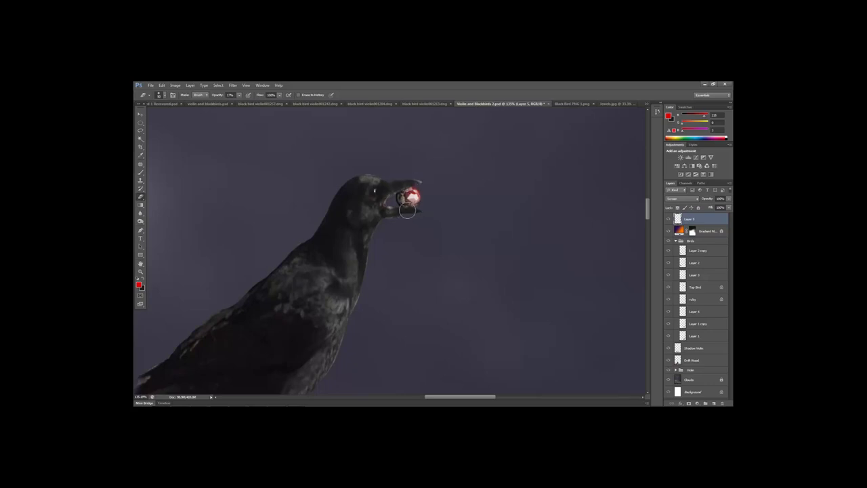
Colorize the gemstone layer red with Hue/Saturation, using Hue 360 and a higher saturation
left_click(175, 85)
mouse_move(188, 102)
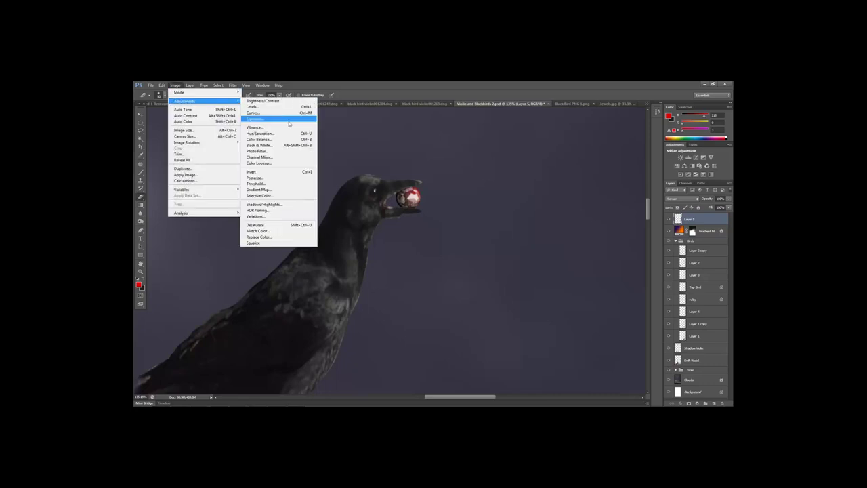
left_click(282, 132)
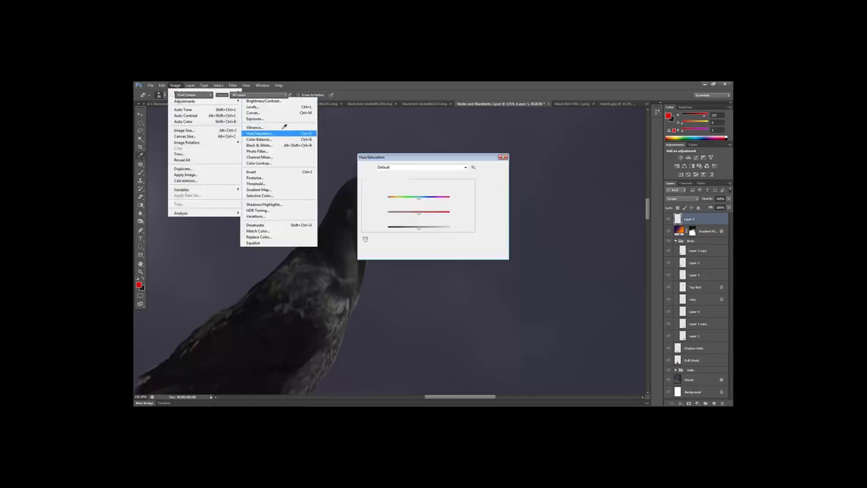
left_click_drag(407, 157, 498, 128)
left_click(576, 206)
mouse_move(541, 172)
left_mouse_down()
mouse_move(463, 174)
mouse_move(547, 172)
left_mouse_up()
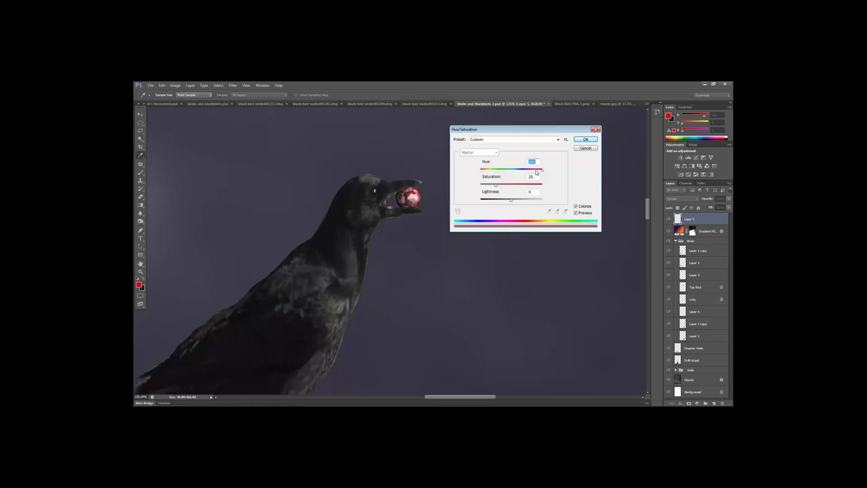
left_click_drag(501, 187, 511, 188)
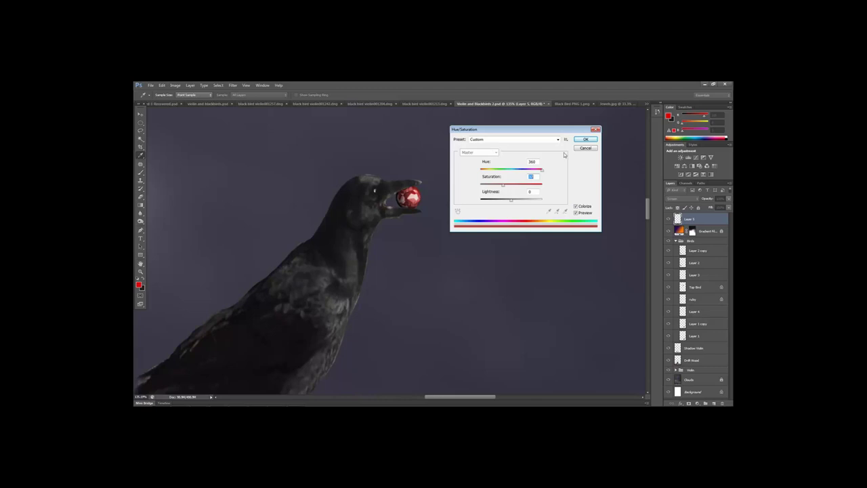
left_click(586, 141)
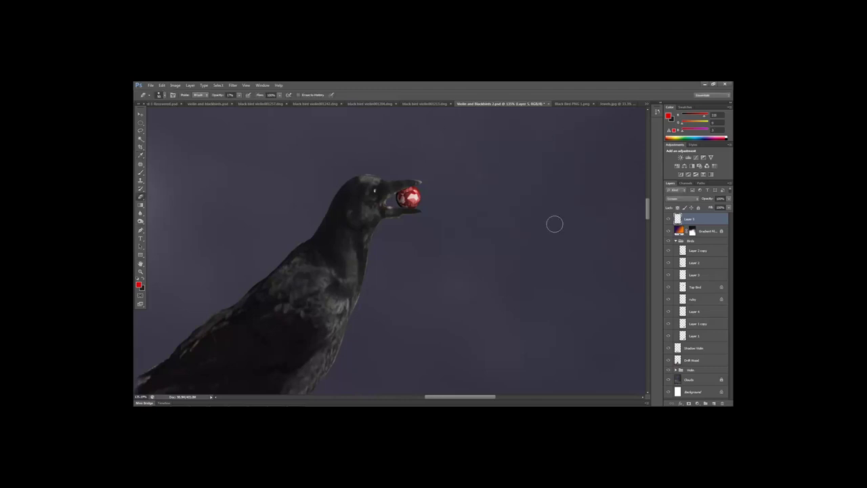
Move the gemstone layer directly above the ruby layer in the Birds group and merge the two layers
left_click_drag(686, 224, 691, 299)
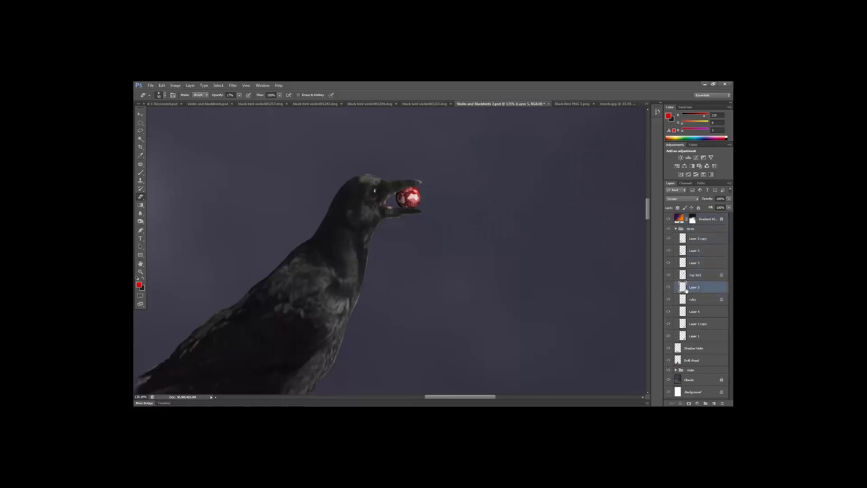
left_click(688, 298, "shift")
right_click(687, 299)
left_click(665, 223)
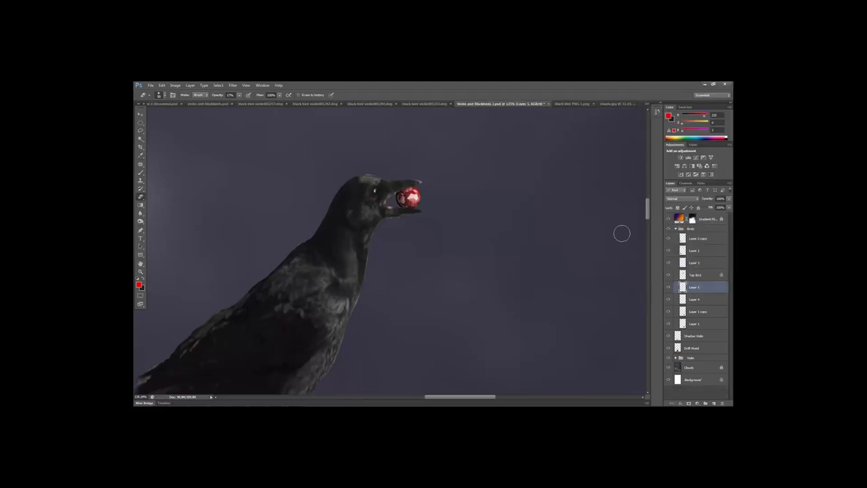
Shade the ruby's edges inside the beak with a small, low-opacity brush in the dark background color
key("[")
key("[")
key("[")
key("[")
key("[")
left_click(141, 172)
left_click(262, 95)
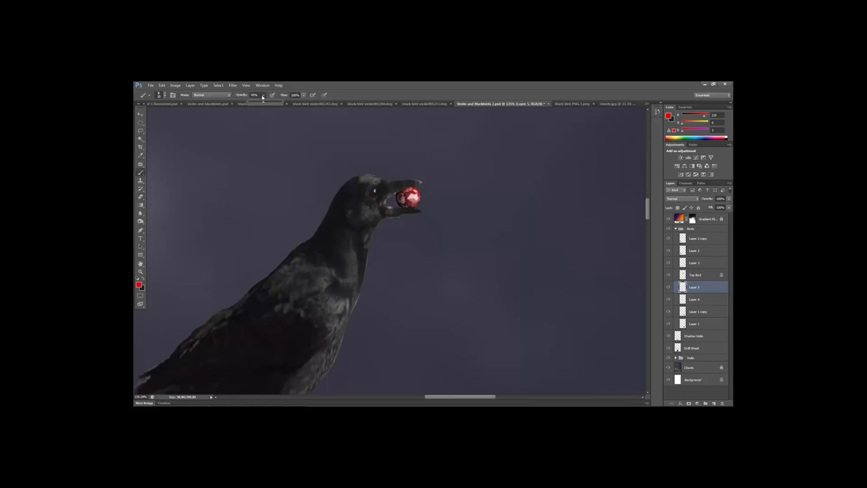
left_click(145, 280)
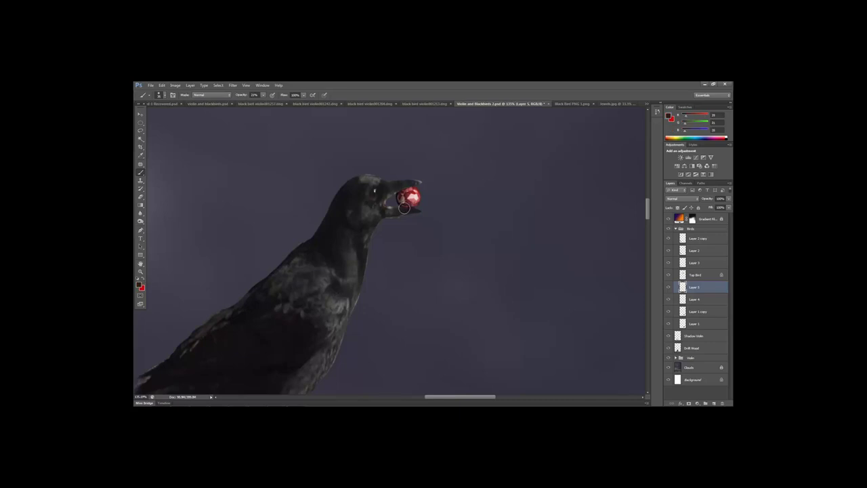
key("bracketleft")
key("bracketleft")
left_click_drag(263, 96, 268, 104)
left_click(404, 185)
Set the foreground color to black and deepen the shading around the ruby, undoing unwanted strokes
left_click(139, 285)
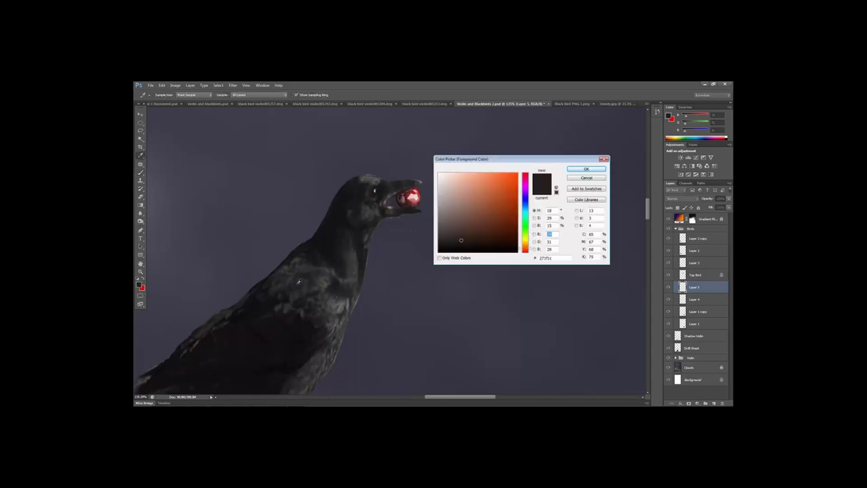
left_click(571, 170)
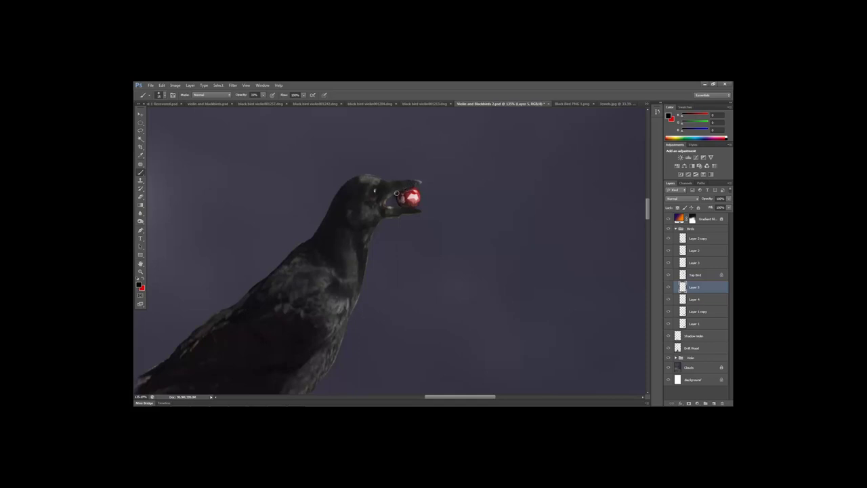
left_click(162, 84)
left_click(162, 85)
left_click(162, 85)
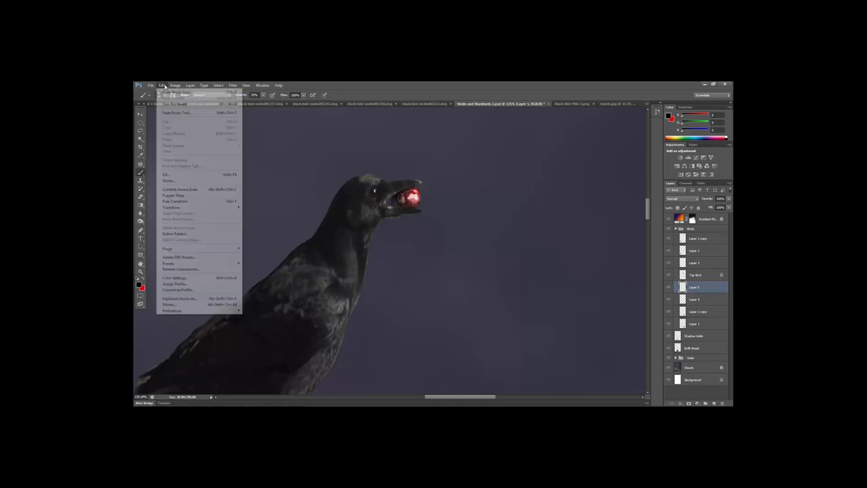
left_click(161, 86)
left_click(161, 86)
left_click(162, 85)
left_click(173, 85)
left_click(174, 86)
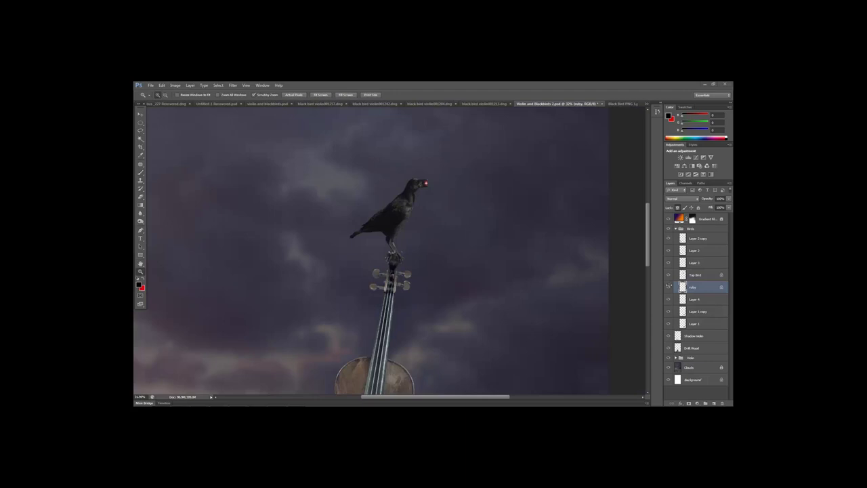
Duplicate the ruby layer and set the copy's blend mode to Overlay
left_click_drag(683, 289, 715, 403)
left_click(682, 198)
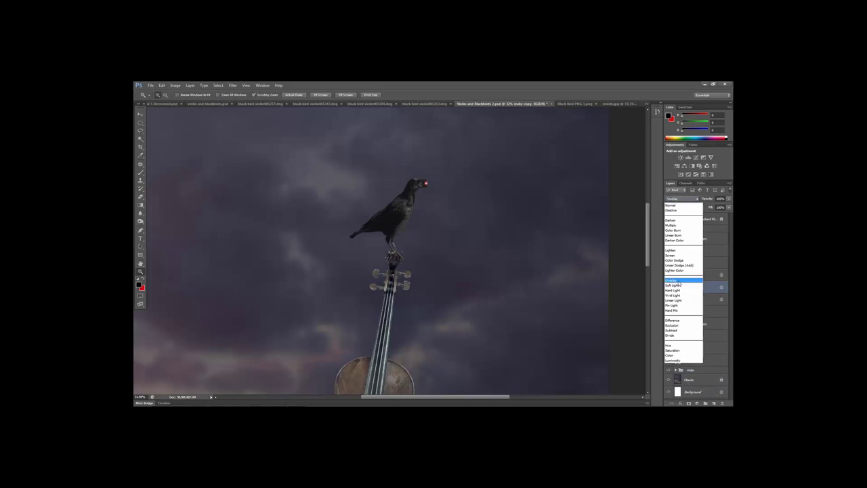
left_click(672, 280)
left_click_drag(428, 199, 435, 191)
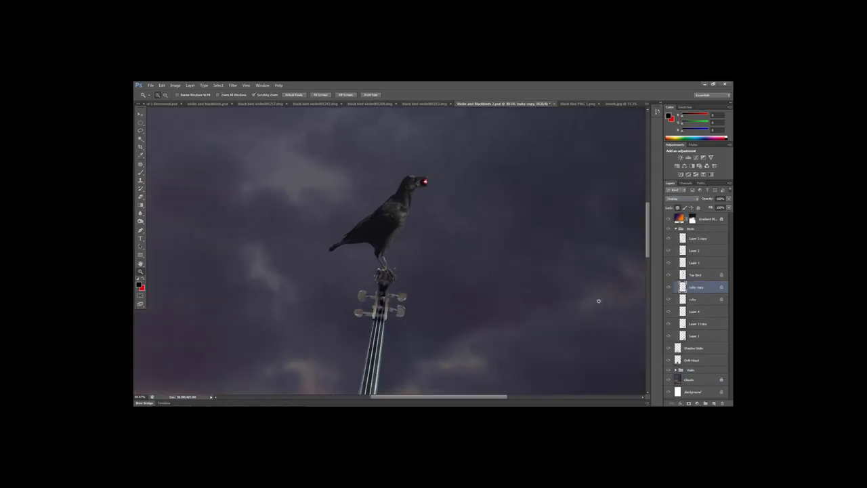
Add a new layer above the ruby copy and paint a soft red glow over the ruby with an enlarged brush
left_click(713, 403)
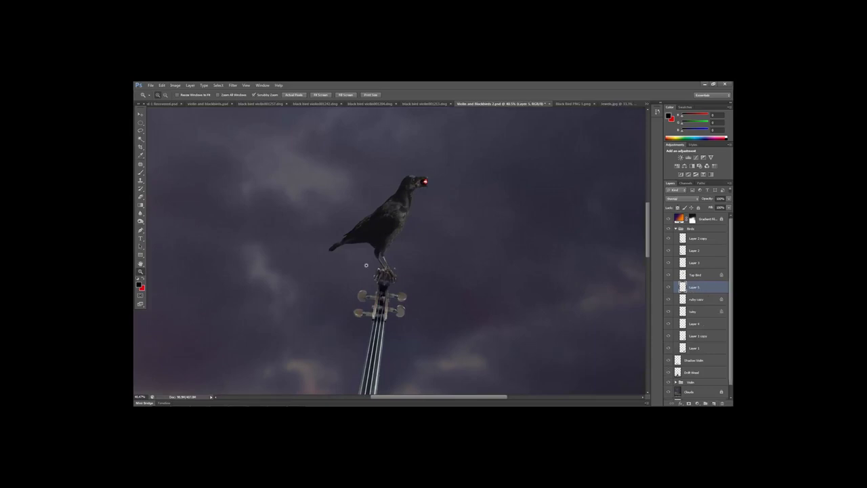
left_click(145, 282)
left_click(140, 172)
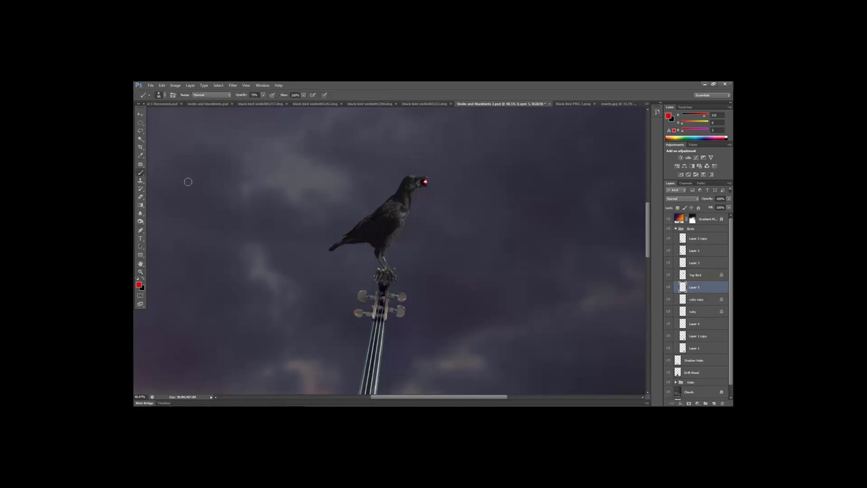
key("bracketright")
key("bracketright")
key("bracketright")
key("bracketright")
key("bracketright")
key("bracketright")
key("bracketright")
key("bracketleft")
key("bracketleft")
key("bracketleft")
left_click(140, 271)
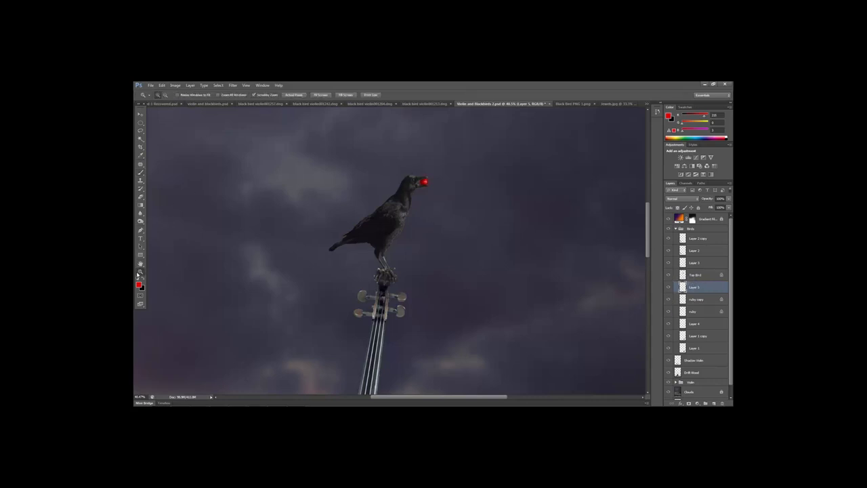
Move the red glow layer above the Top Bird layer so the glow covers the beak
left_click_drag(416, 191, 436, 192)
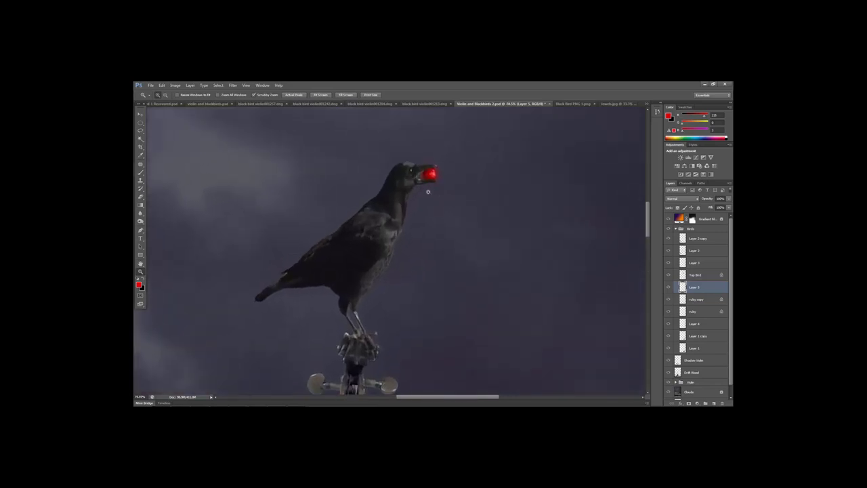
left_click_drag(688, 290, 690, 274)
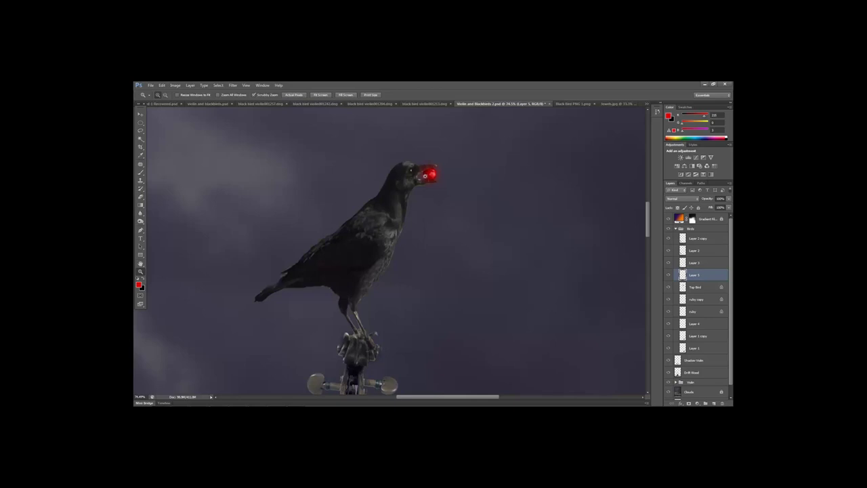
left_click(135, 135)
left_click(442, 171)
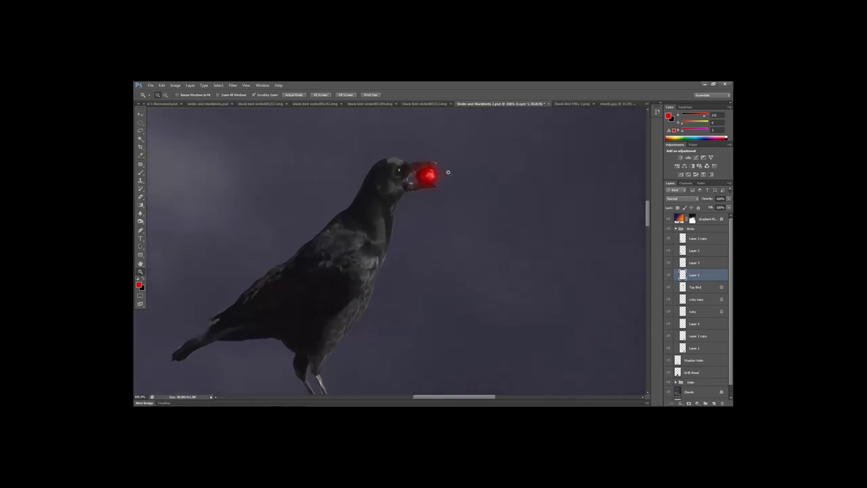
Brush a faint red reflection onto the Top Bird layer's beak and face with a small brush at 4% opacity
left_click(698, 287)
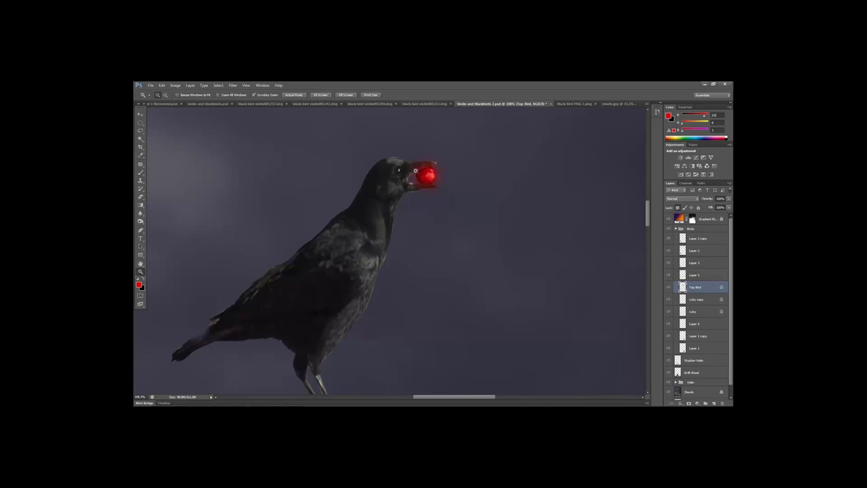
left_click(141, 174)
key("bracketleft")
key("bracketleft")
key("bracketleft")
key("bracketleft")
left_click(264, 95)
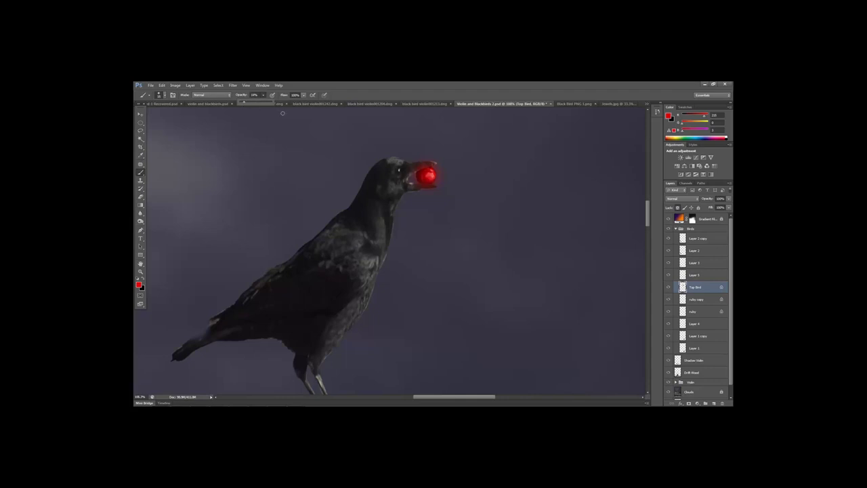
left_click(411, 174)
left_click(264, 96)
left_click_drag(258, 94, 237, 100)
type("4")
left_click_drag(407, 179, 403, 183)
left_click(140, 271)
Shade the violin body on the violin layer with a black Darken-mode brush at 15% opacity
left_click_drag(347, 261, 386, 278)
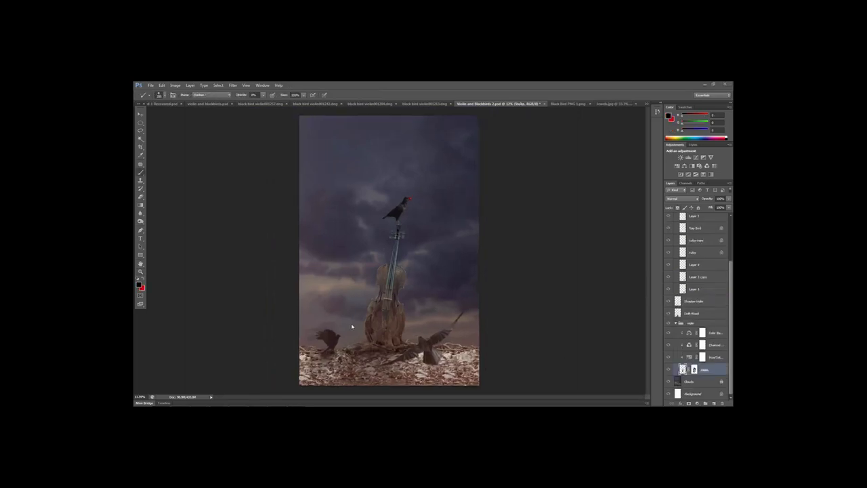
left_click(140, 272)
left_click_drag(356, 302, 424, 302)
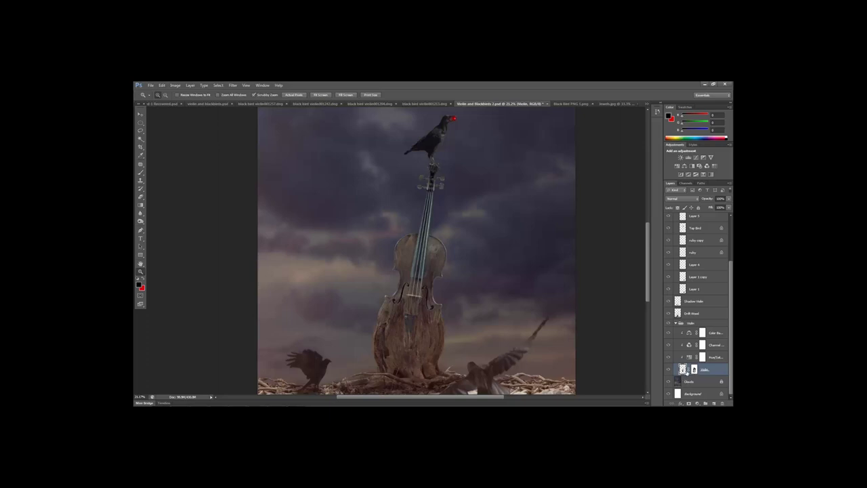
left_click(149, 170)
left_click(140, 172)
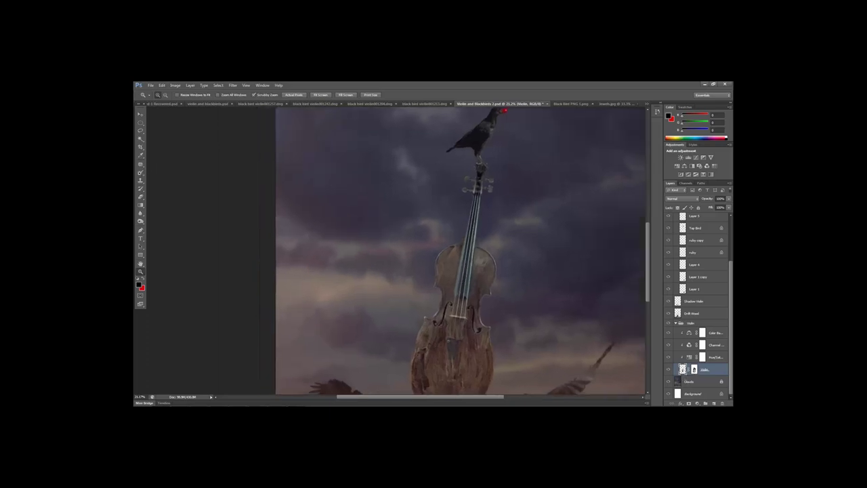
scroll(463, 294, "down", 3)
scroll(463, 295, "down", 1)
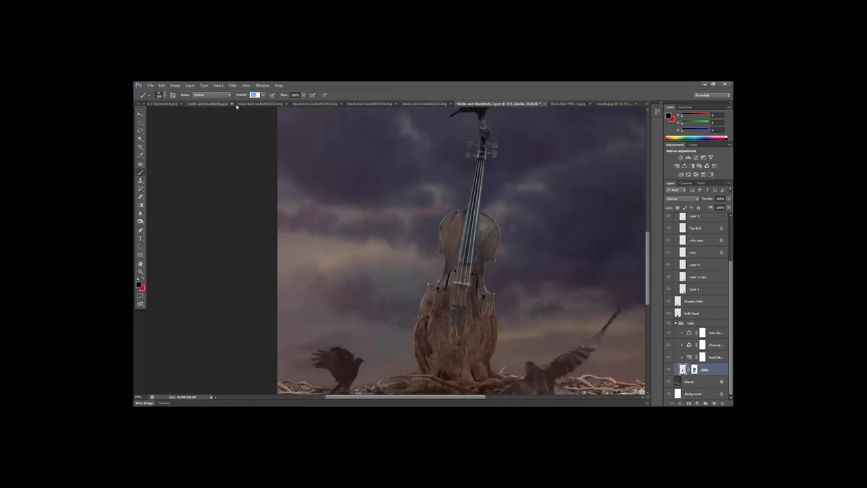
type("15")
left_click(209, 95)
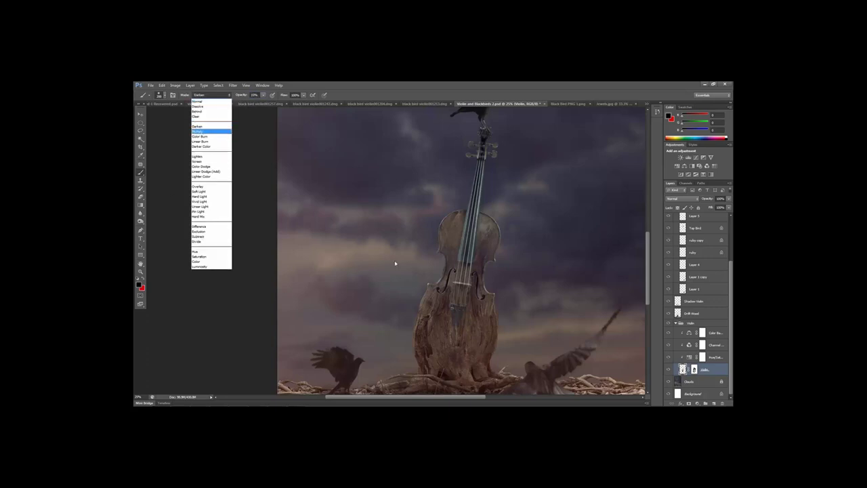
left_click(451, 238)
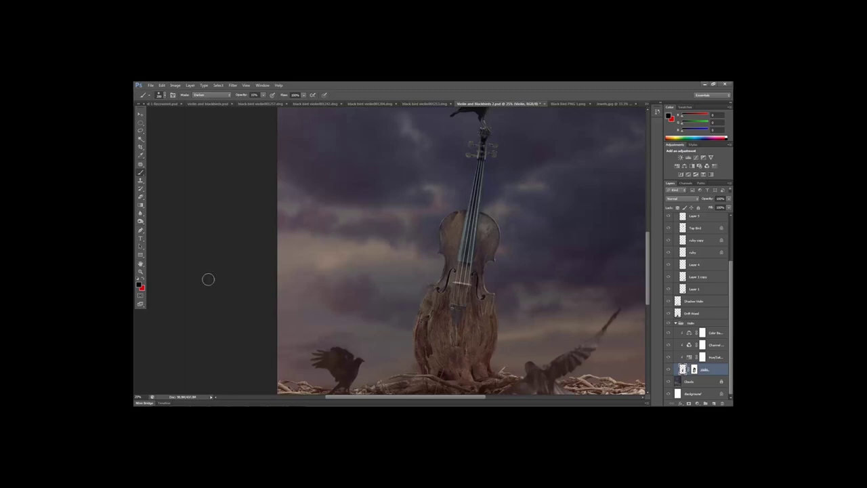
Add a Curves adjustment clipped to the Clouds layer and pull the darker tones down to darken the sky
left_click(140, 272)
left_click_drag(458, 313, 429, 310)
key("e")
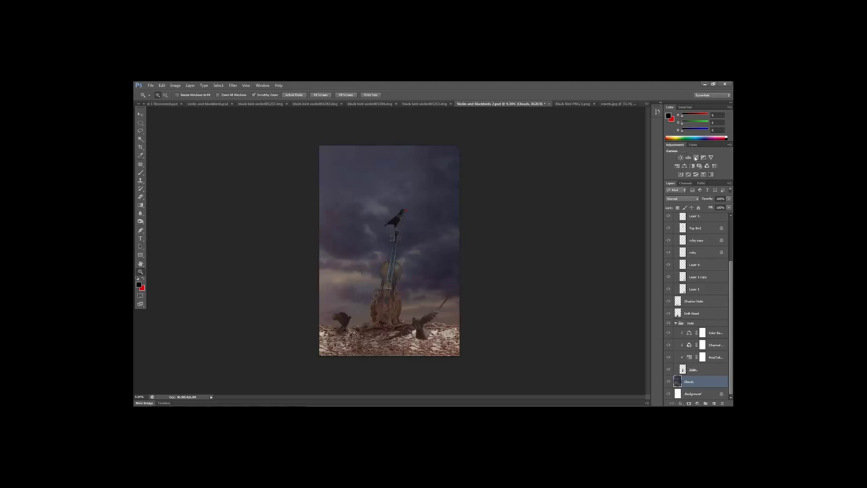
left_click(694, 157)
left_click(516, 272)
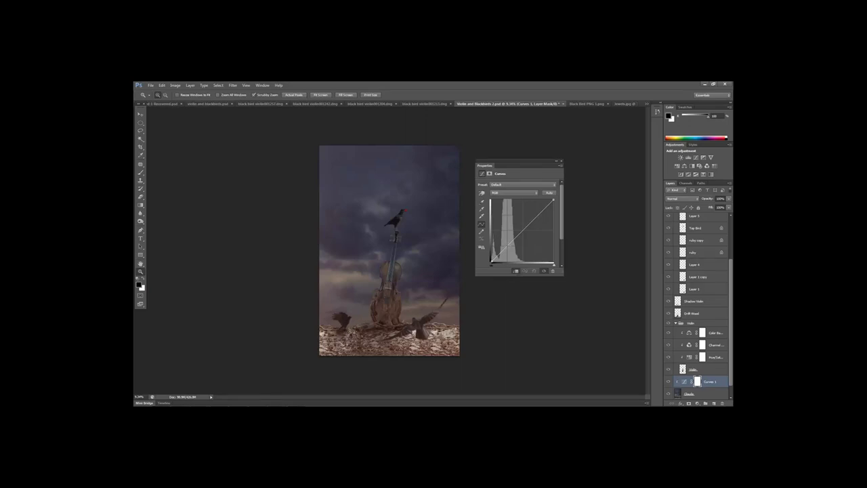
left_click(506, 245)
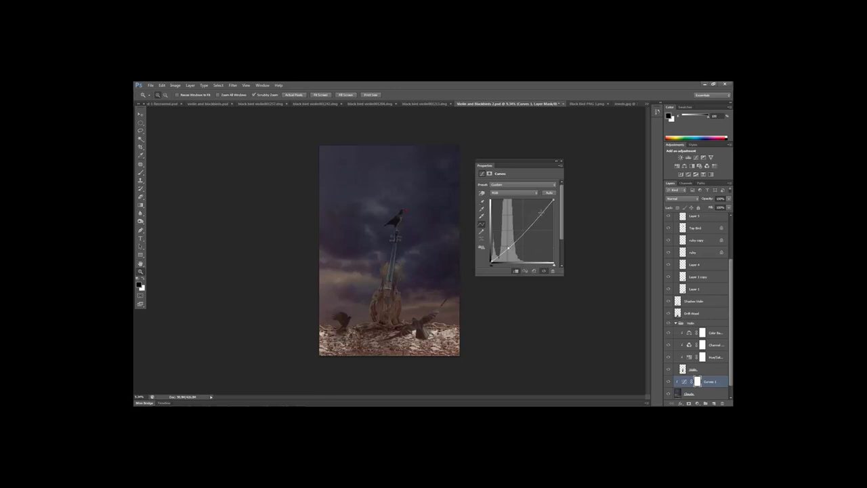
left_click_drag(539, 214, 543, 213)
left_click(561, 161)
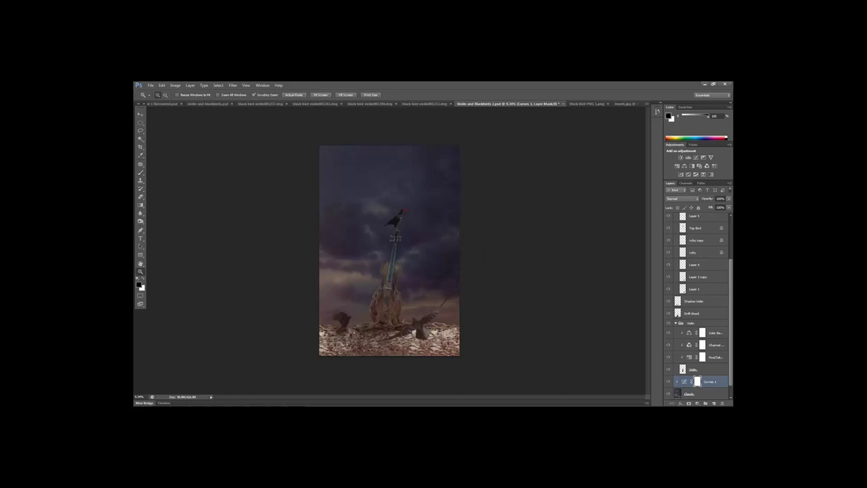
Add a new empty layer above the gradient fill layer
left_click(731, 227)
left_click(678, 220)
left_click(713, 403)
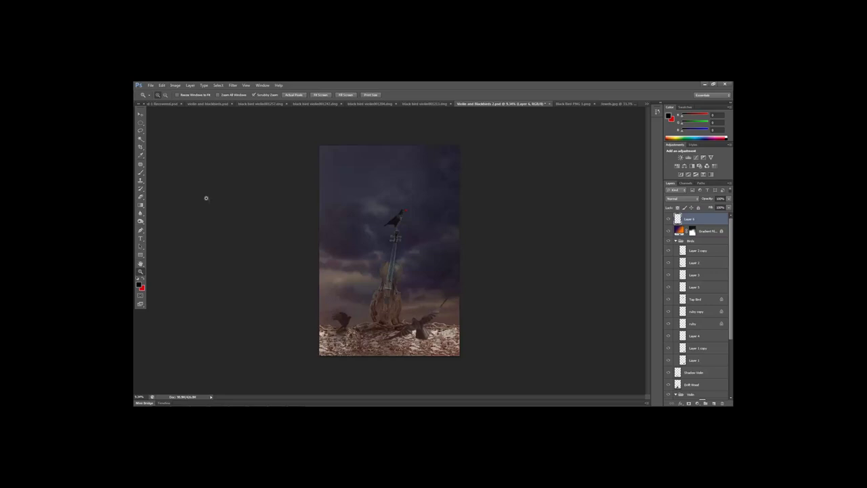
Paint a black vignette along the image's edges on the new layer with a soft 2000 px brush
left_click(143, 173)
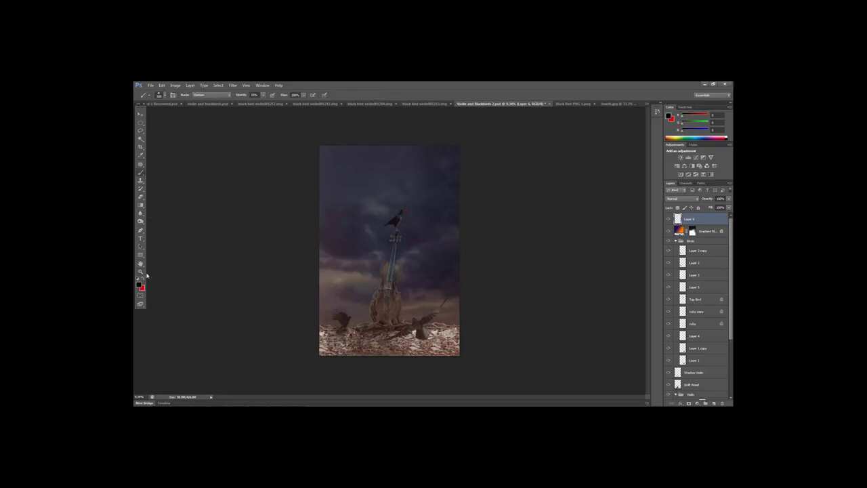
key("bracketright")
key("bracketright")
key("bracketright")
key("bracketright")
key("bracketright")
key("bracketright")
key("bracketright")
key("bracketright")
key("bracketright")
key("bracketright")
key("bracketright")
key("bracketright")
mouse_move(298, 156)
left_mouse_down()
mouse_move(314, 140)
mouse_move(393, 126)
mouse_move(331, 122)
mouse_move(302, 164)
mouse_move(281, 257)
mouse_move(285, 164)
mouse_move(287, 364)
mouse_move(324, 379)
left_mouse_up()
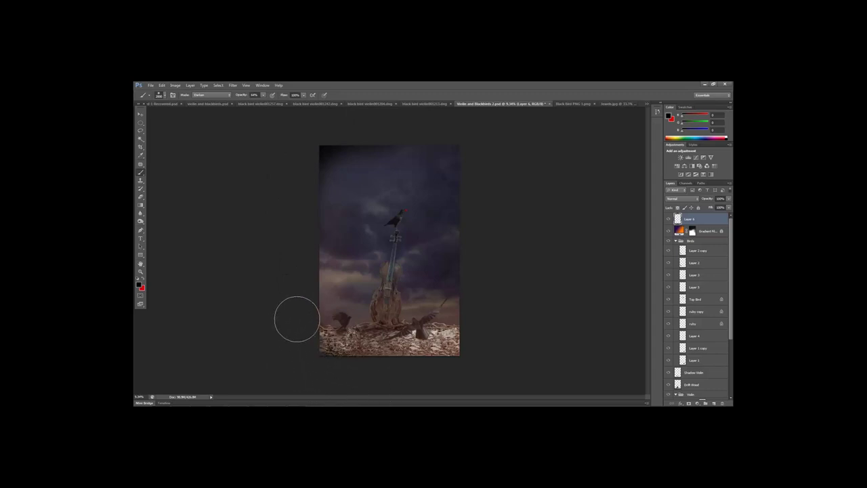
mouse_move(300, 318)
left_mouse_down()
mouse_move(324, 363)
mouse_move(411, 382)
mouse_move(302, 332)
left_mouse_up()
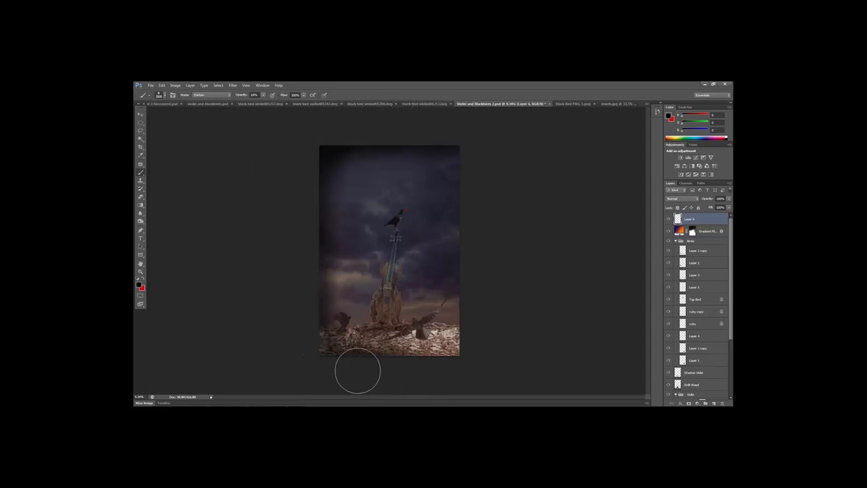
Set the vignette layer's opacity to 40%
left_click(728, 198)
left_click(706, 206)
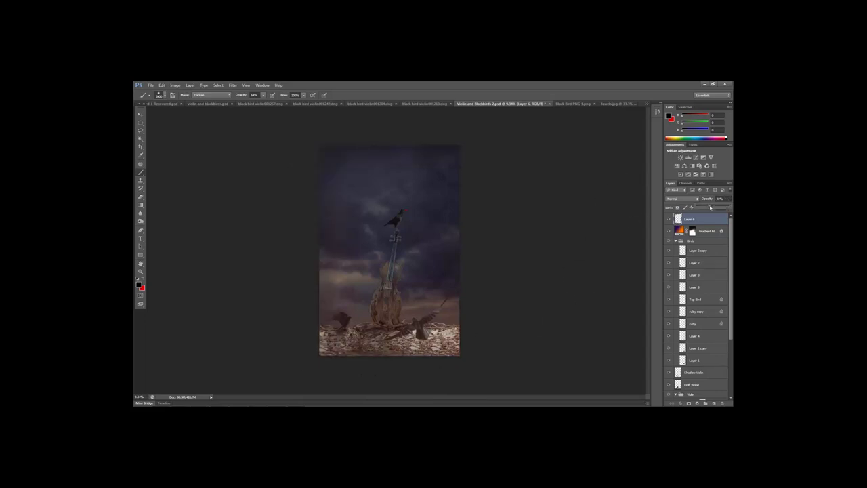
left_click(515, 180)
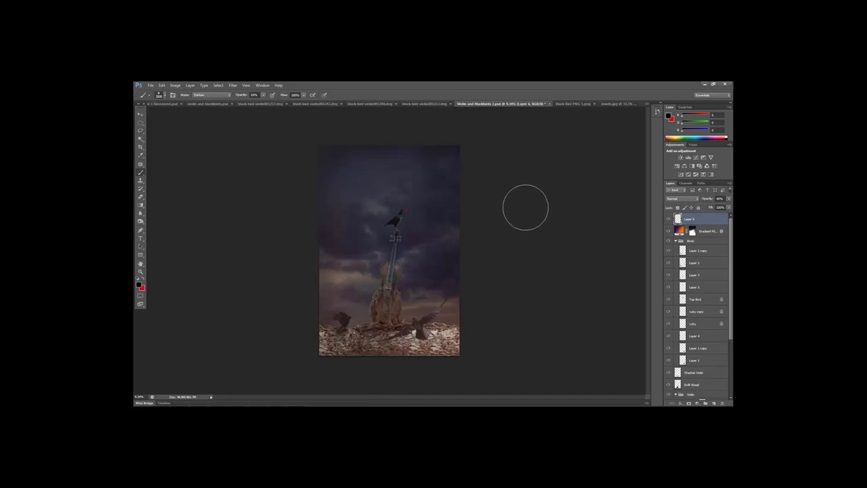
Deepen the vignette around the canvas edges with a black brush enlarged to 5000 px, undoing an unwanted stroke
left_click(140, 271)
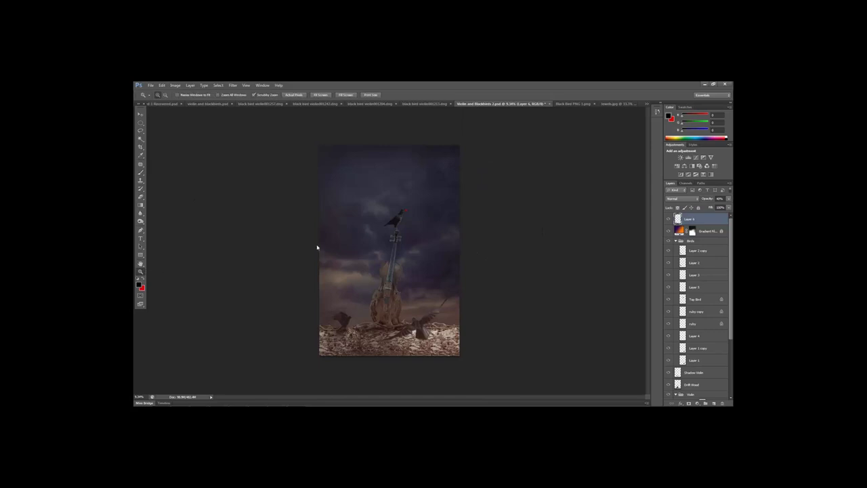
left_click_drag(388, 252, 377, 256)
left_click(141, 173)
key("bracketright")
key("bracketright")
key("bracketright")
key("bracketright")
key("bracketright")
key("bracketright")
key("bracketright")
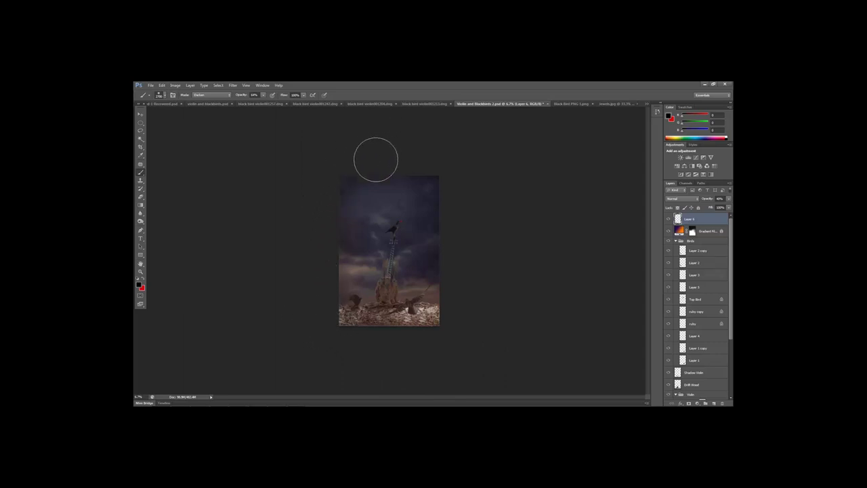
left_click(163, 86)
left_click(175, 92)
key("bracketright")
key("bracketright")
key("bracketright")
key("bracketright")
key("bracketright")
key("bracketright")
key("bracketright")
key("bracketright")
key("bracketright")
key("bracketright")
key("bracketright")
key("bracketright")
key("bracketright")
key("bracketright")
key("bracketright")
key("bracketright")
key("bracketright")
key("bracketright")
Compare the image with the vignette layer hidden and shown, and examine the overall composition
left_click(668, 220)
left_click(667, 220)
left_click(668, 220)
left_click(667, 219)
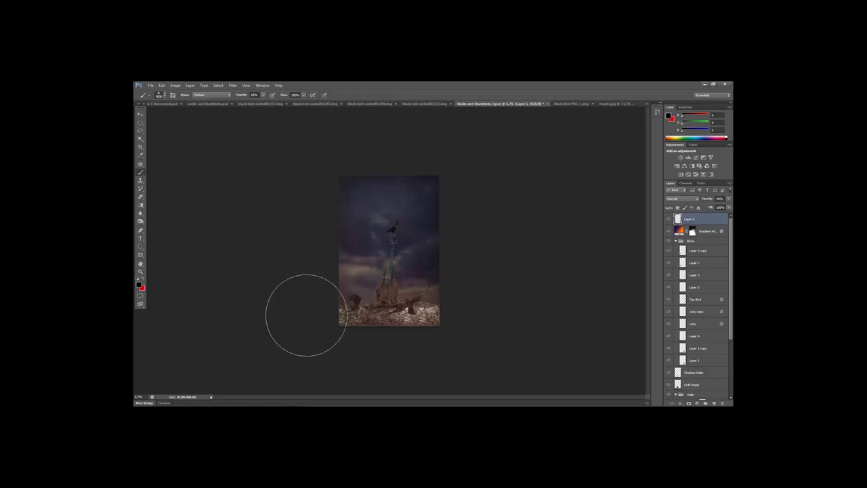
left_click(140, 271)
left_click_drag(558, 248, 575, 249)
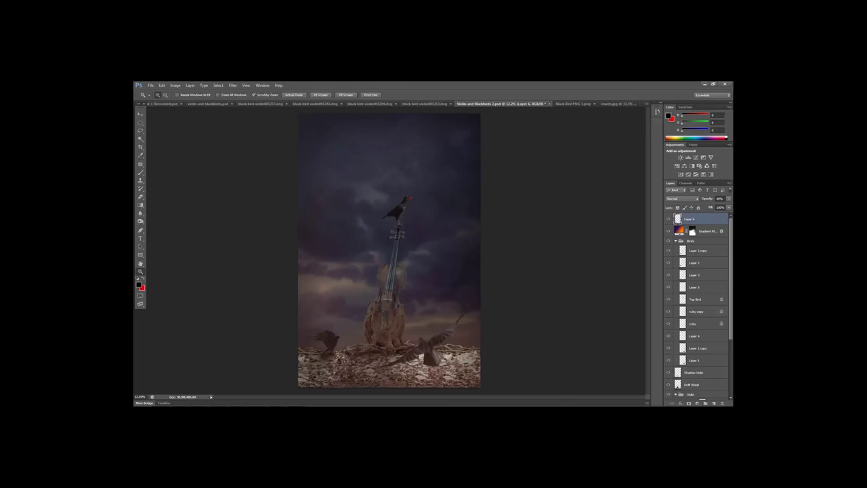